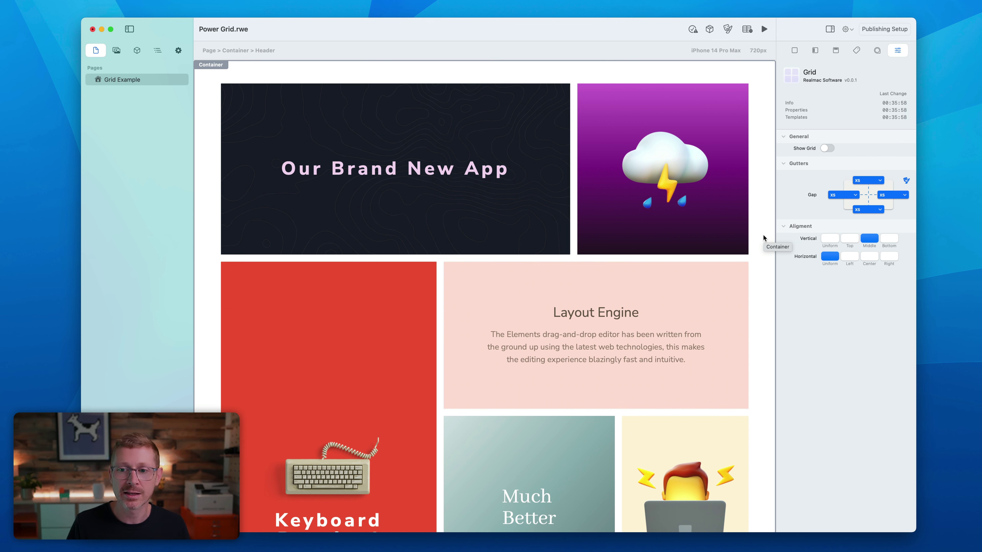
Look over the whole layout of the finished Grid Example page, from the header blocks to the elements banner.
{"action": "scroll", "coordinate": [514, 302], "scroll_direction": "down", "scroll_amount": 2}
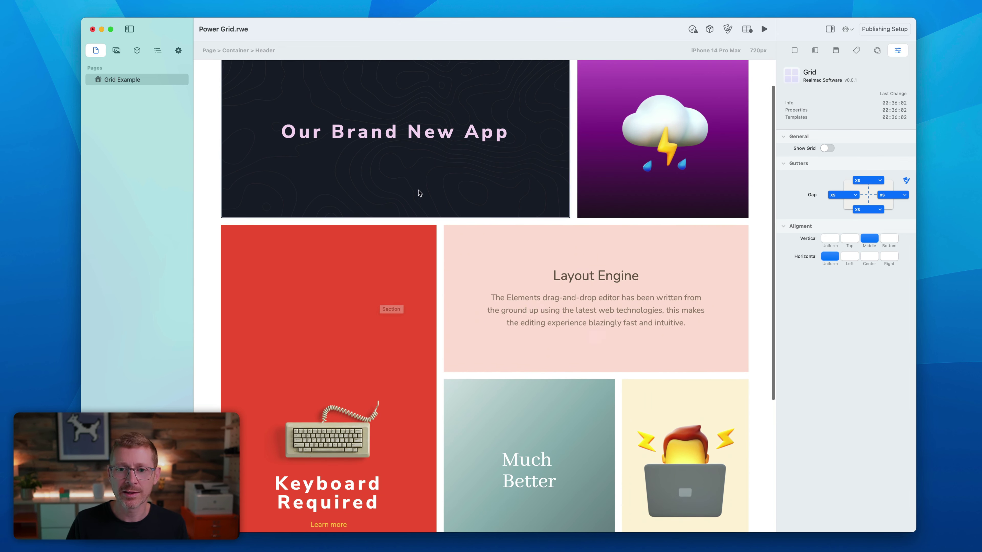
{"action": "scroll", "coordinate": [540, 329], "scroll_direction": "down", "scroll_amount": 5}
{"action": "scroll", "coordinate": [540, 330], "scroll_direction": "down", "scroll_amount": 4}
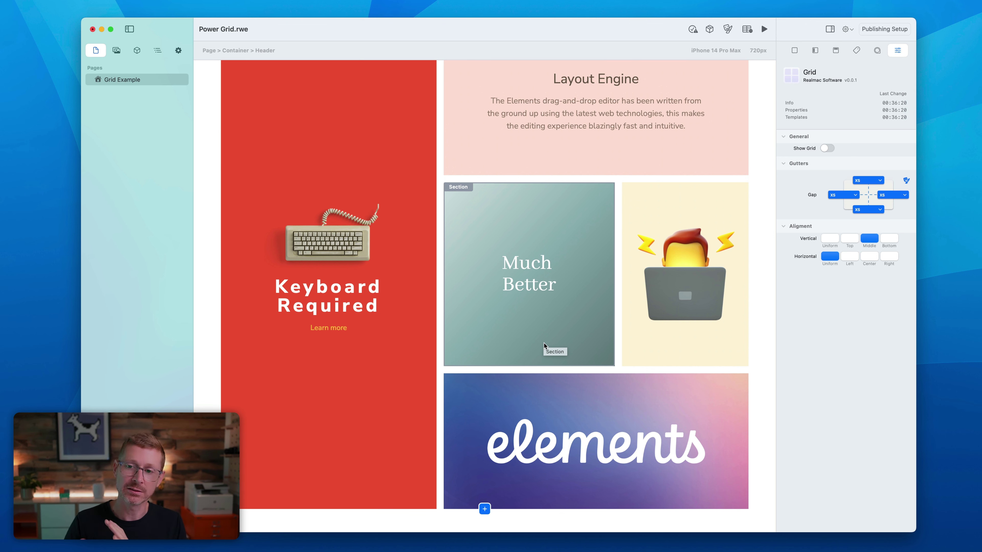
{"action": "scroll", "coordinate": [543, 343], "scroll_direction": "up", "scroll_amount": 6}
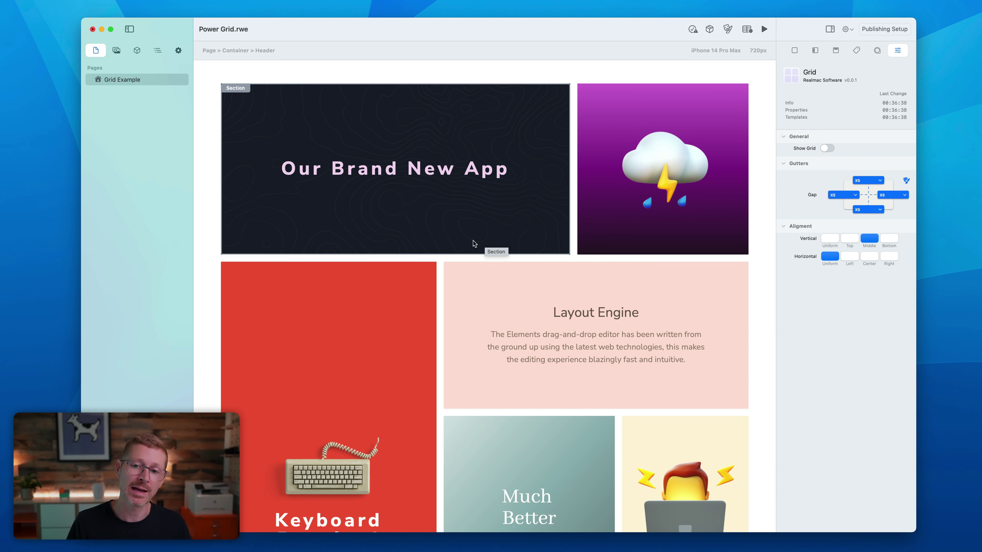
{"action": "scroll", "coordinate": [504, 276], "scroll_direction": "down", "scroll_amount": 5}
{"action": "scroll", "coordinate": [504, 276], "scroll_direction": "up", "scroll_amount": 5}
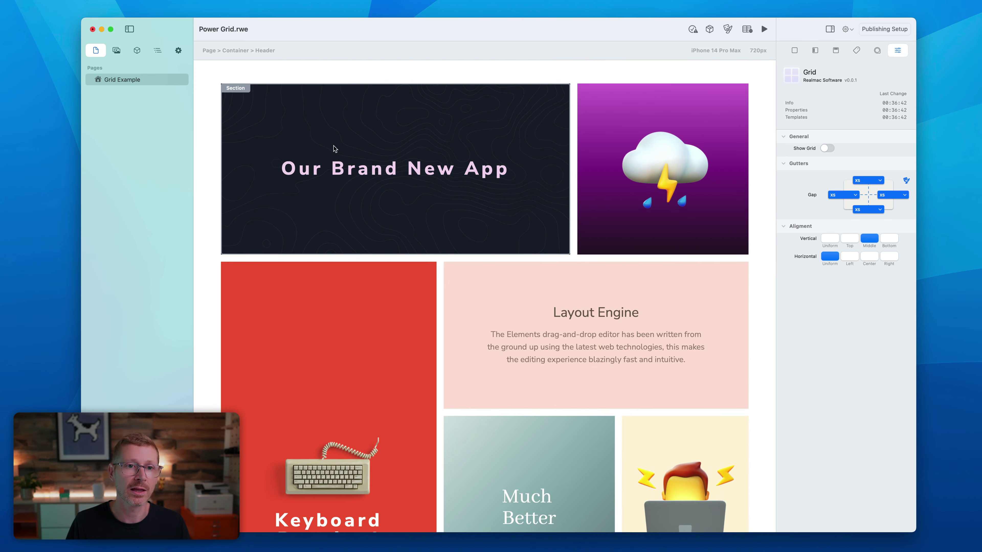
Create a new page and name it New Grid.
{"action": "left_click", "coordinate": [121, 134]}
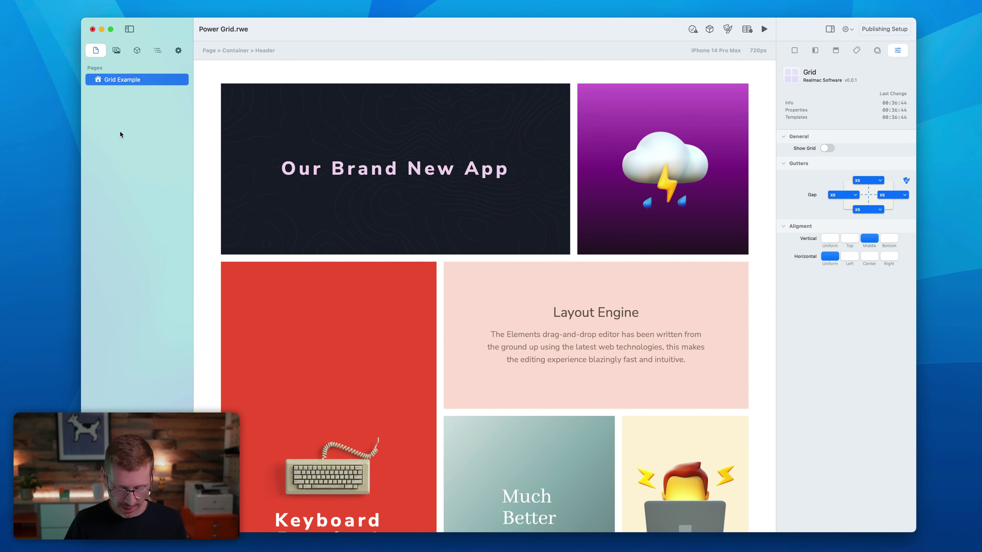
{"action": "key", "text": "super+n"}
{"action": "double_click", "coordinate": [127, 91]}
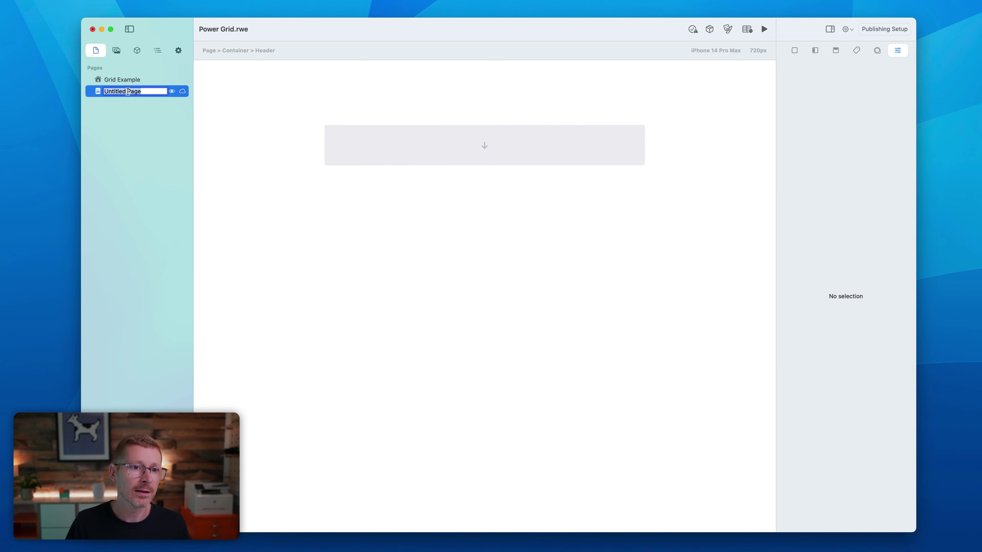
{"action": "type", "text": "New Grid"}
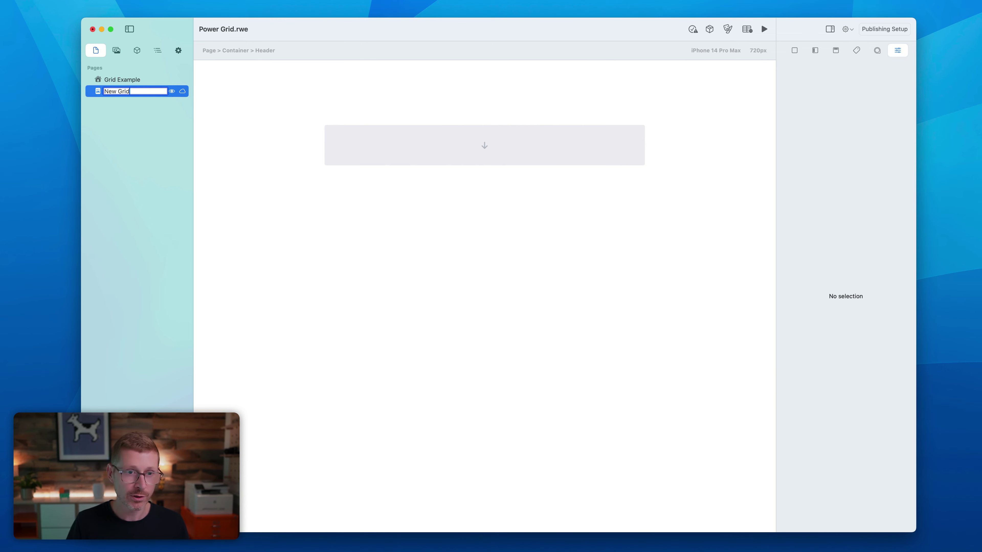
{"action": "key", "text": "Return"}
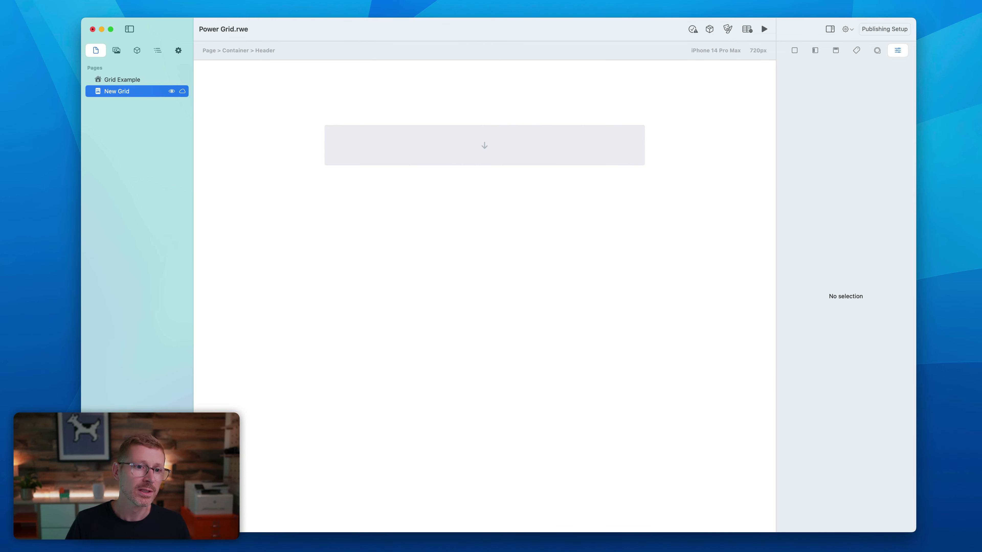
Add a Container element to the empty page and place a Grid element inside it.
{"action": "left_click", "coordinate": [138, 51]}
{"action": "left_click_drag", "start_coordinate": [112, 144], "coordinate": [539, 142]}
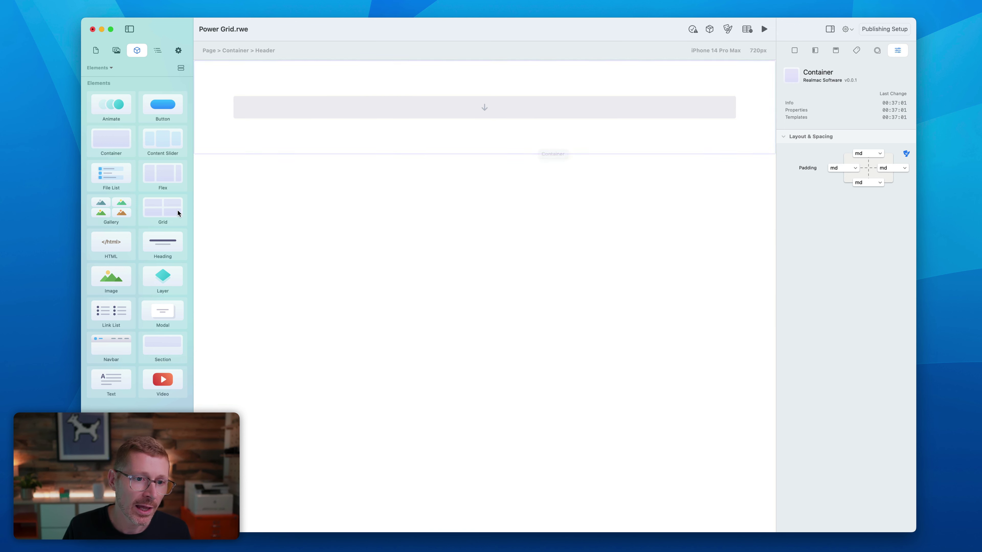
{"action": "left_click_drag", "start_coordinate": [177, 213], "coordinate": [428, 111]}
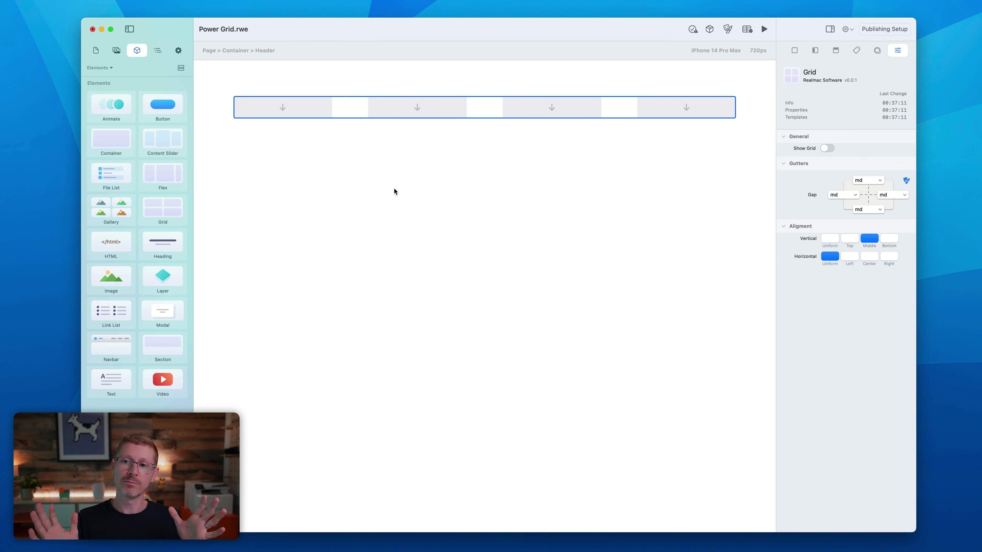
Expand the Grid in the page layout and set its first grid item to 6 desktop columns.
{"action": "left_click", "coordinate": [157, 50]}
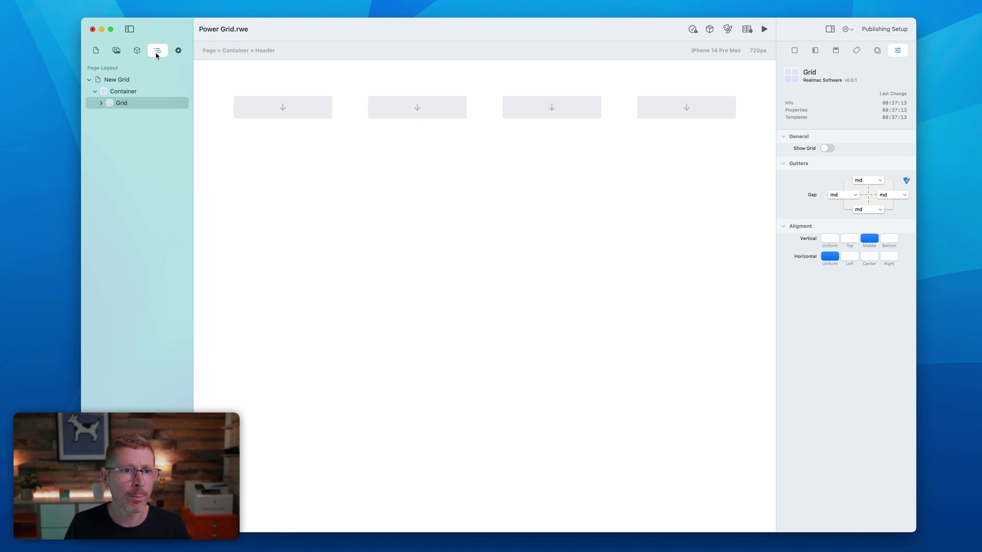
{"action": "left_click", "coordinate": [101, 104]}
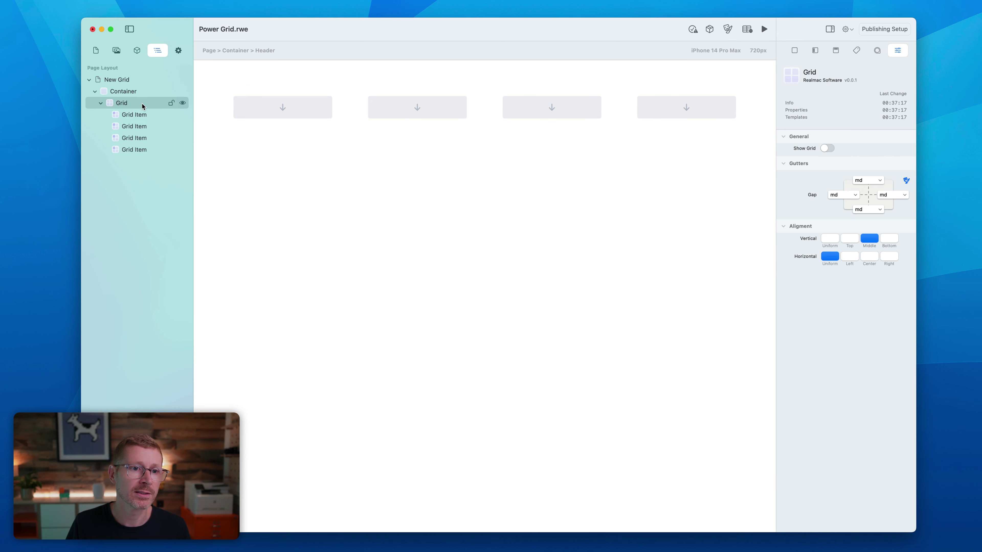
{"action": "left_click", "coordinate": [145, 114]}
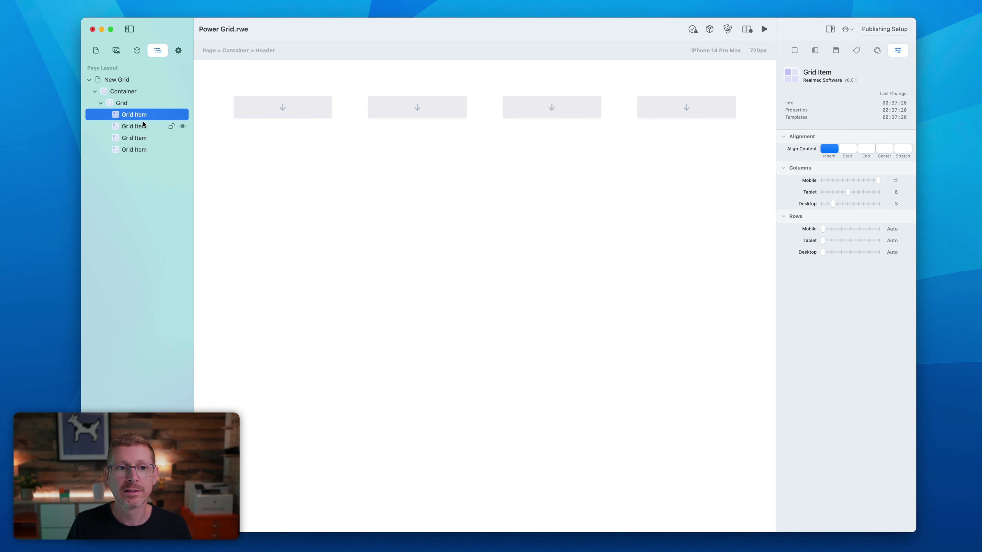
{"action": "left_click", "coordinate": [144, 127]}
{"action": "left_click", "coordinate": [154, 115]}
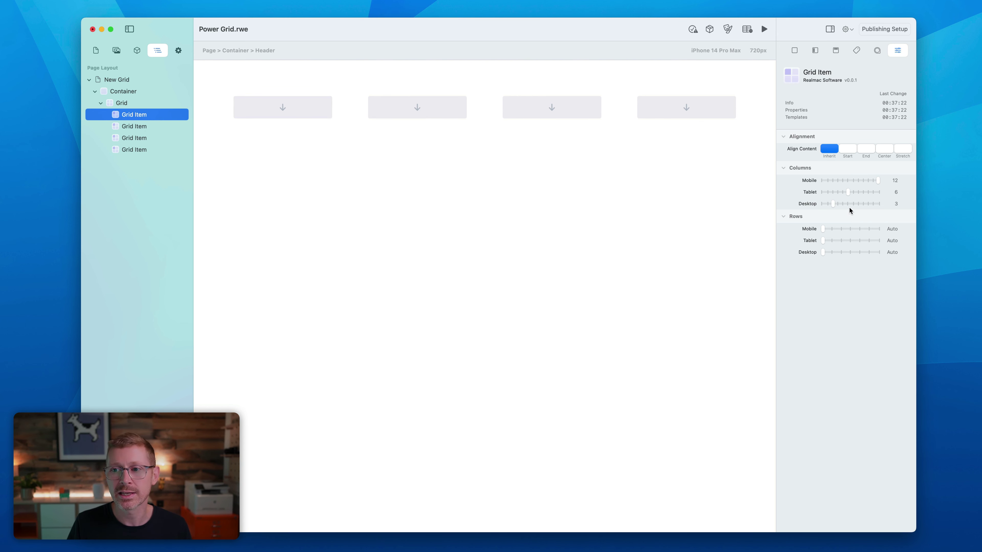
{"action": "left_click", "coordinate": [832, 204]}
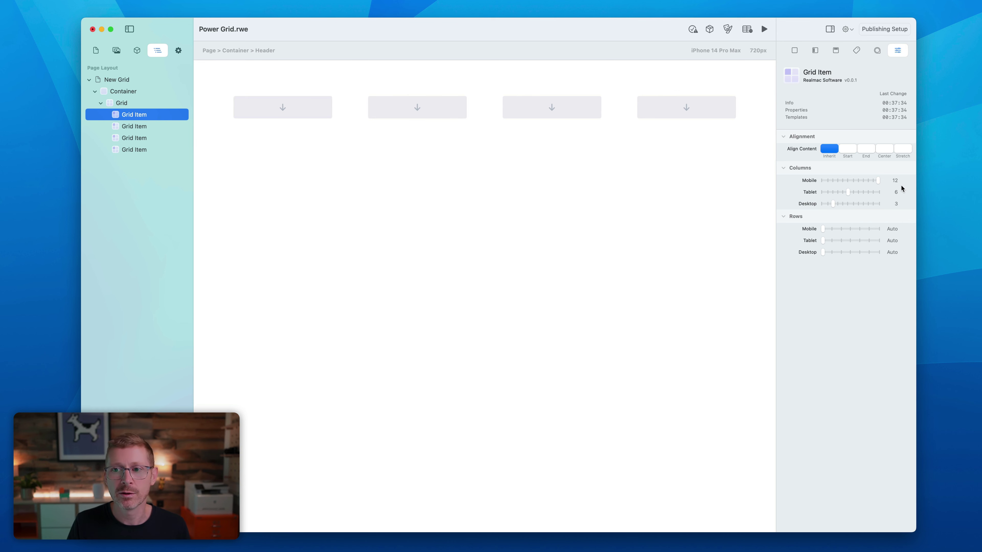
{"action": "left_click_drag", "start_coordinate": [836, 203], "coordinate": [848, 203]}
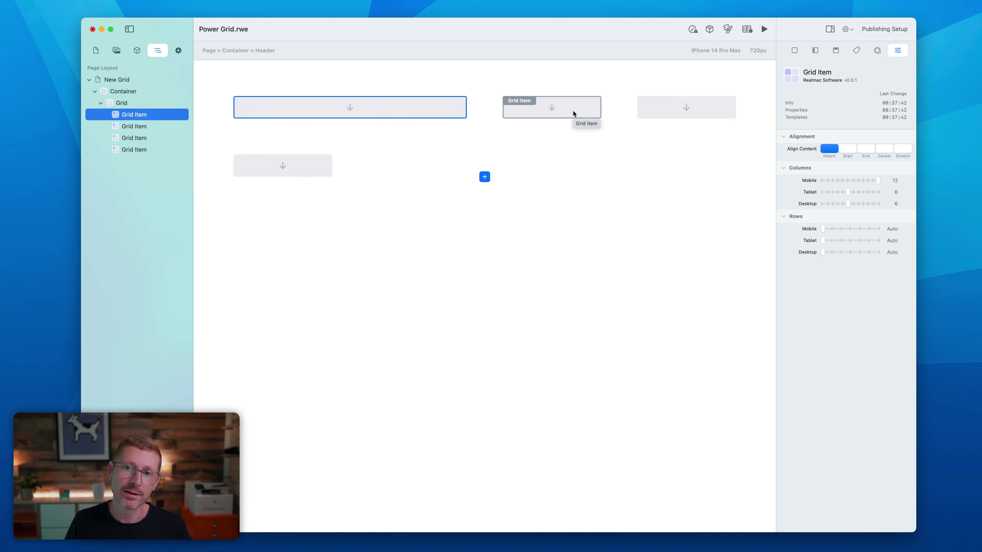
Set the second grid item to 4 desktop columns and the first grid item to 8.
{"action": "left_click", "coordinate": [551, 113]}
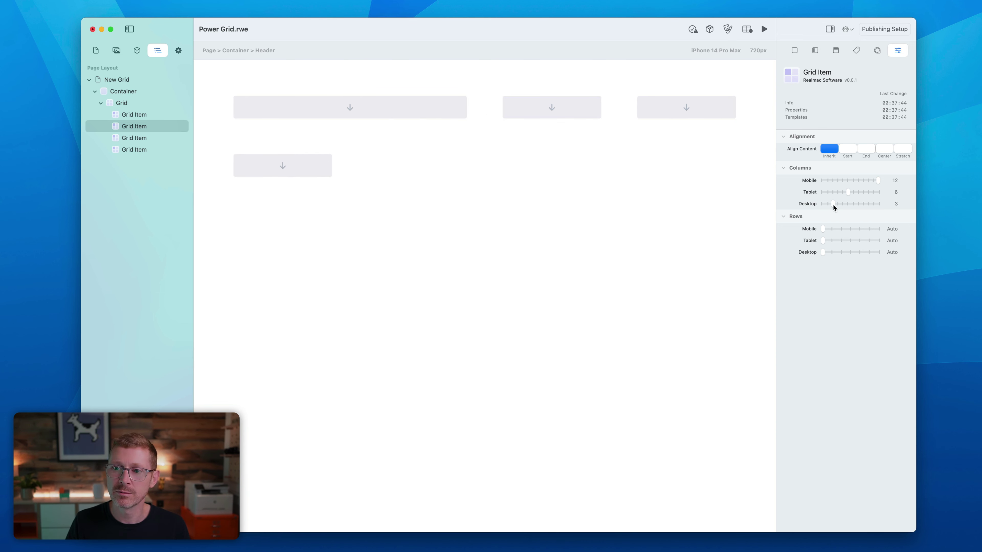
{"action": "left_click_drag", "start_coordinate": [834, 206], "coordinate": [843, 202]}
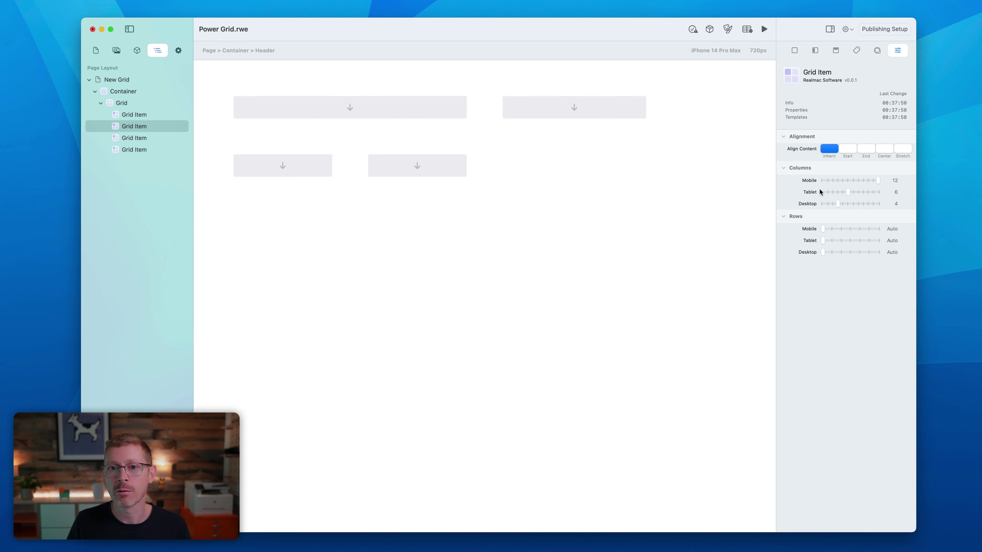
{"action": "left_click", "coordinate": [448, 109]}
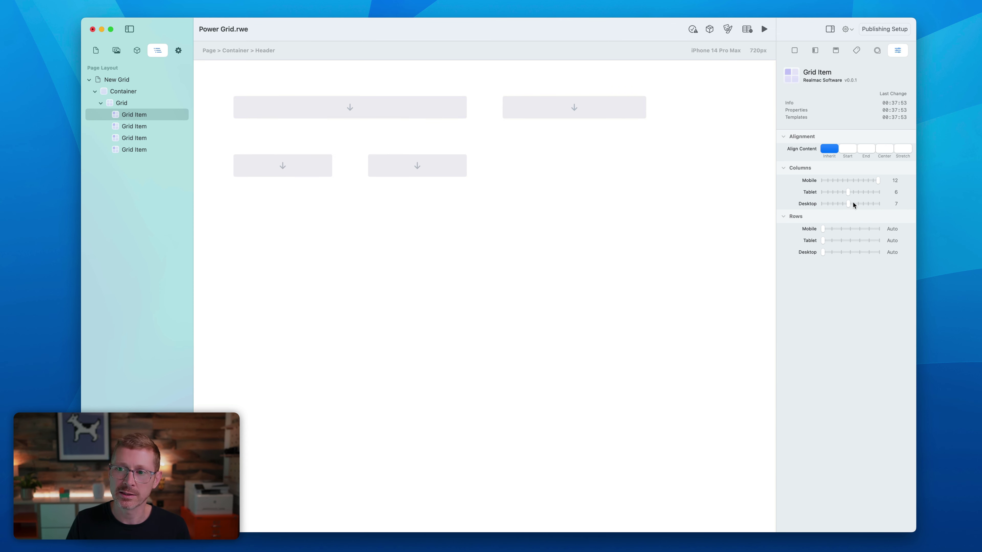
{"action": "left_click_drag", "start_coordinate": [853, 203], "coordinate": [858, 202]}
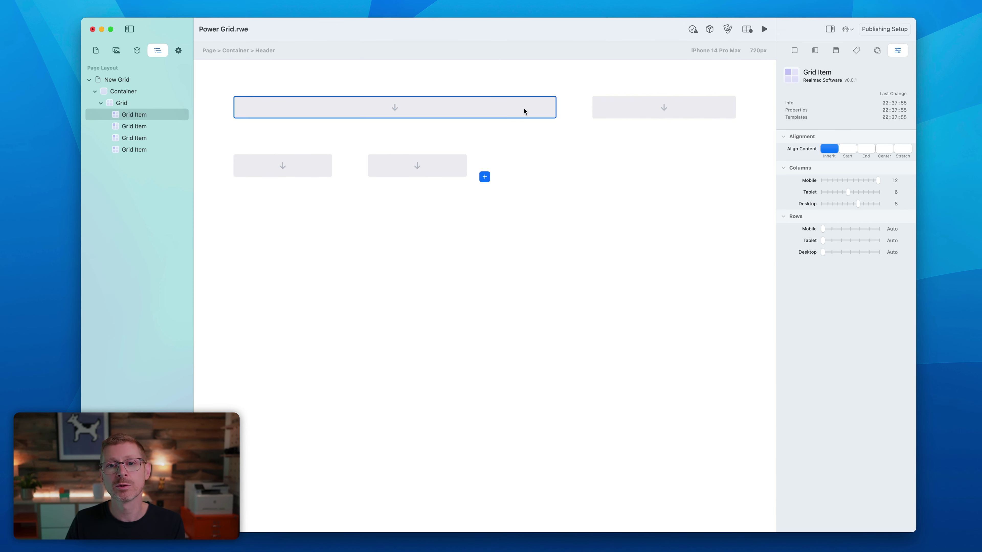
{"action": "left_click", "coordinate": [615, 109]}
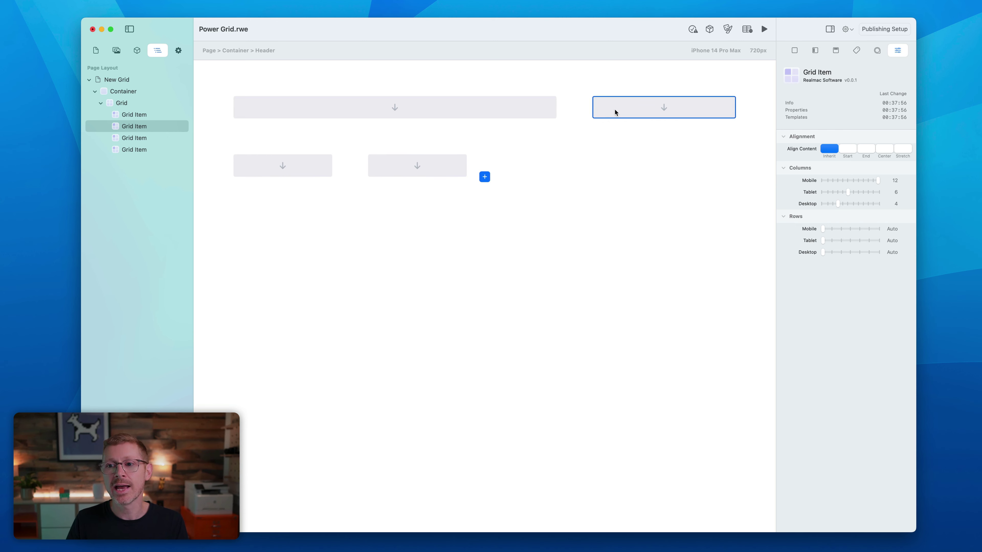
{"action": "left_click", "coordinate": [534, 111]}
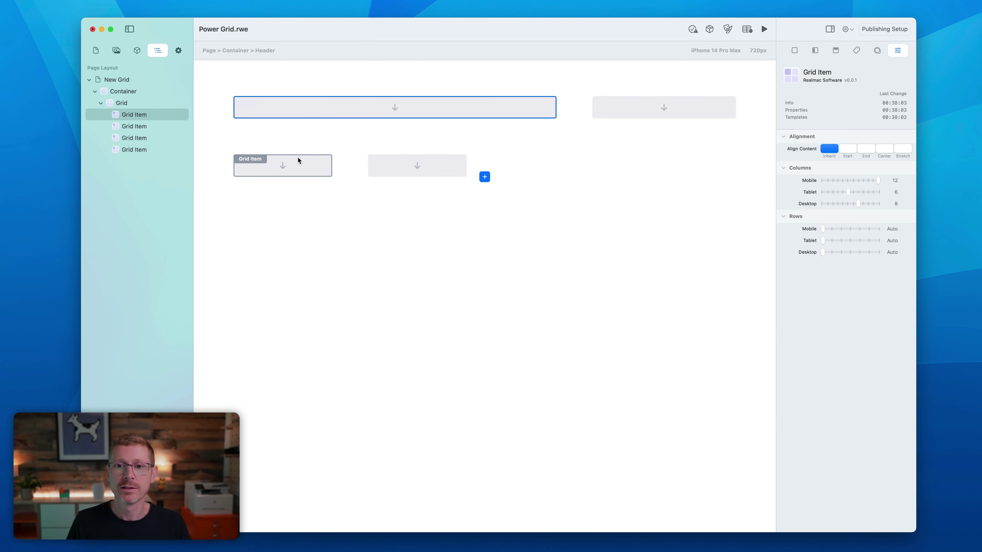
Widen the fourth grid item, the second one in the lower row, to 9 desktop columns.
{"action": "left_click", "coordinate": [313, 165]}
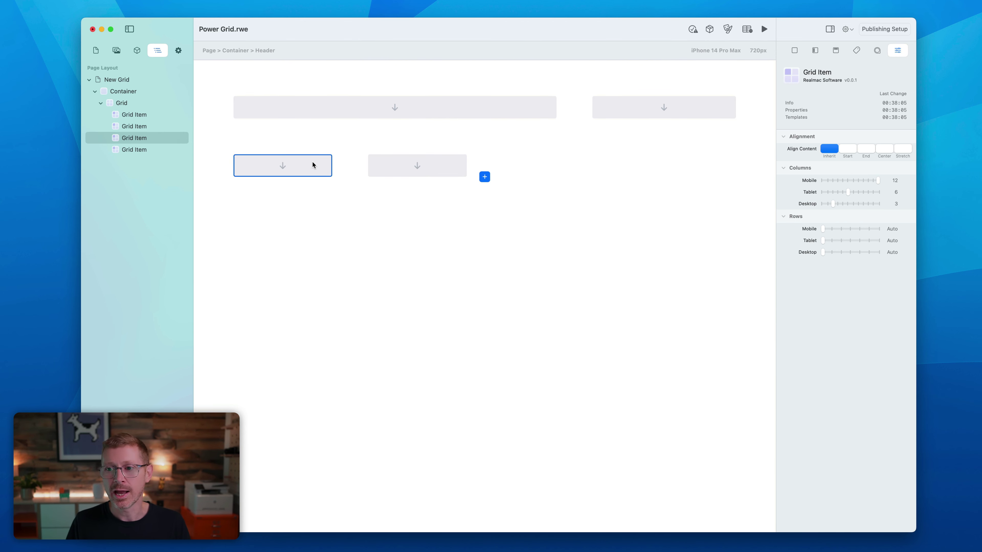
{"action": "left_click", "coordinate": [403, 171]}
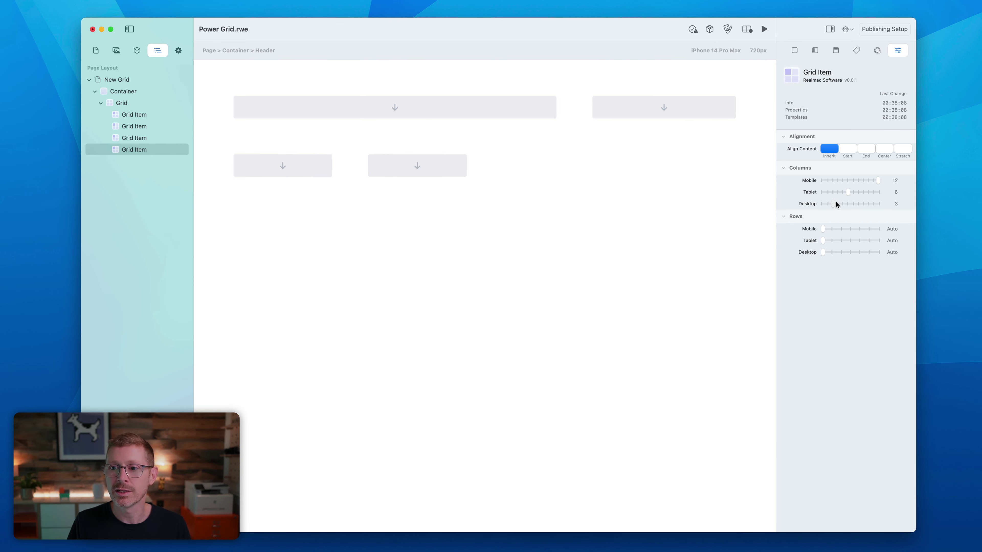
{"action": "left_click_drag", "start_coordinate": [837, 202], "coordinate": [863, 203]}
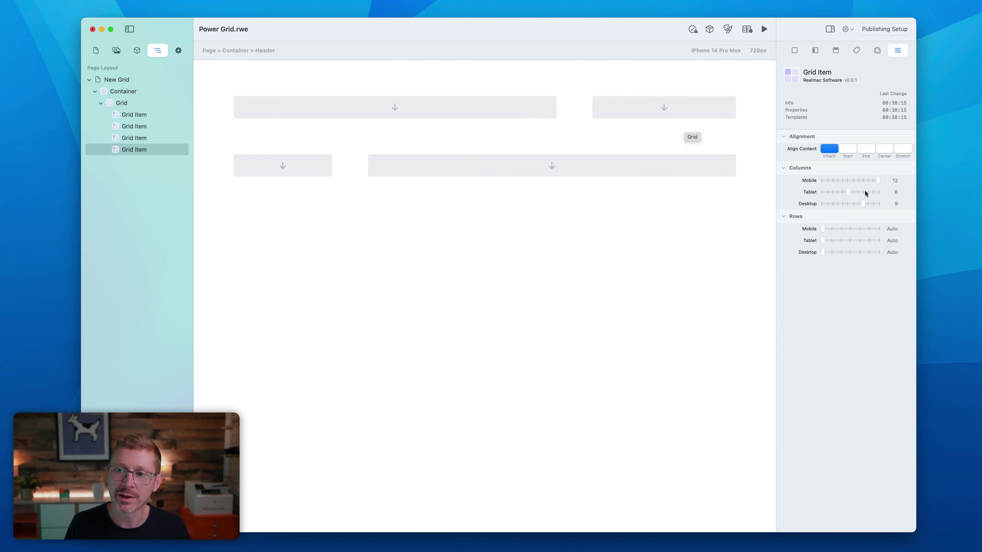
{"action": "mouse_move", "coordinate": [862, 202]}
{"action": "left_mouse_down"}
{"action": "mouse_move", "coordinate": [847, 203]}
{"action": "mouse_move", "coordinate": [860, 201]}
{"action": "left_mouse_up"}
Add three more grid items at the end of the grid.
{"action": "left_click", "coordinate": [485, 175]}
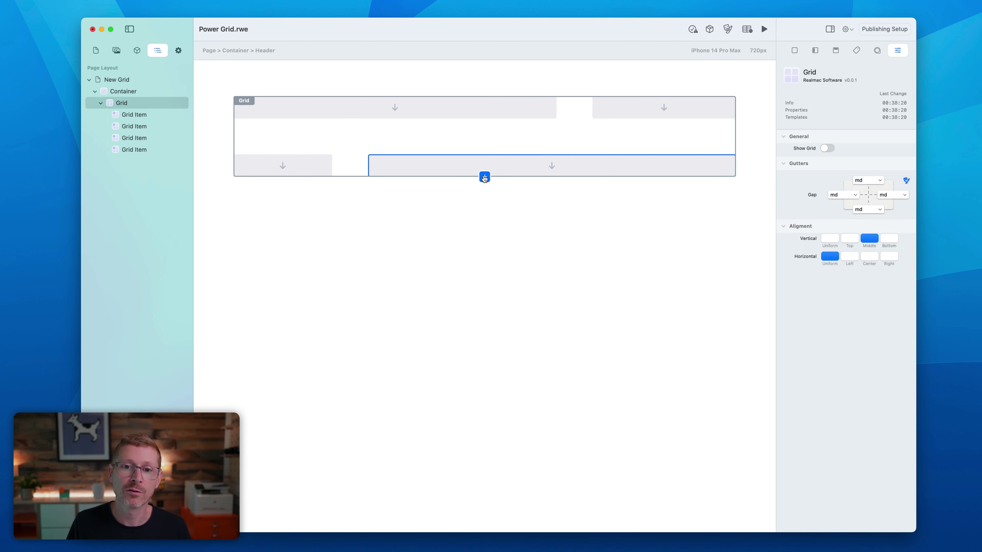
{"action": "left_click", "coordinate": [484, 235]}
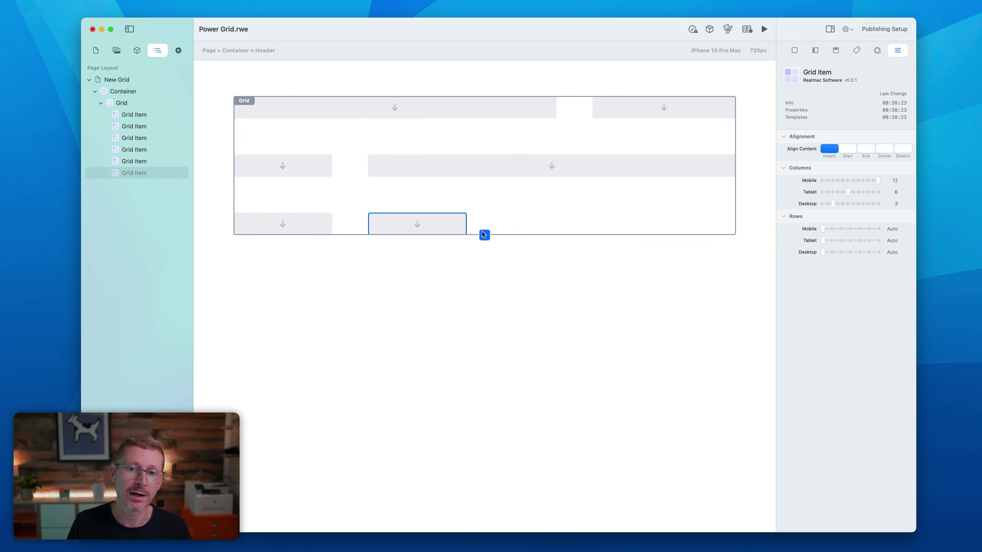
{"action": "left_click", "coordinate": [485, 234]}
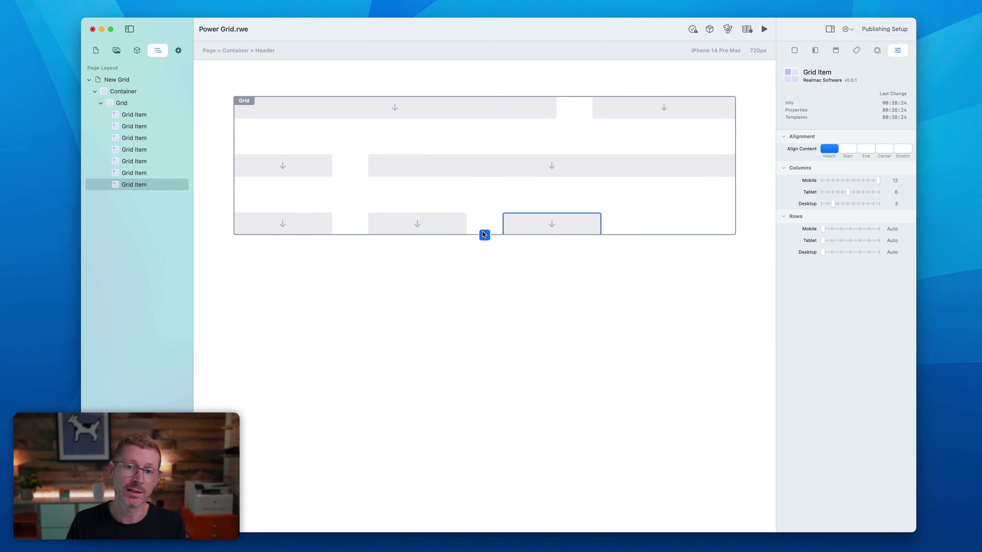
Remove every grid item from the third to the last, keeping only the first two.
{"action": "left_click", "coordinate": [149, 161], "text": "shift"}
{"action": "left_click", "coordinate": [147, 140], "text": "shift"}
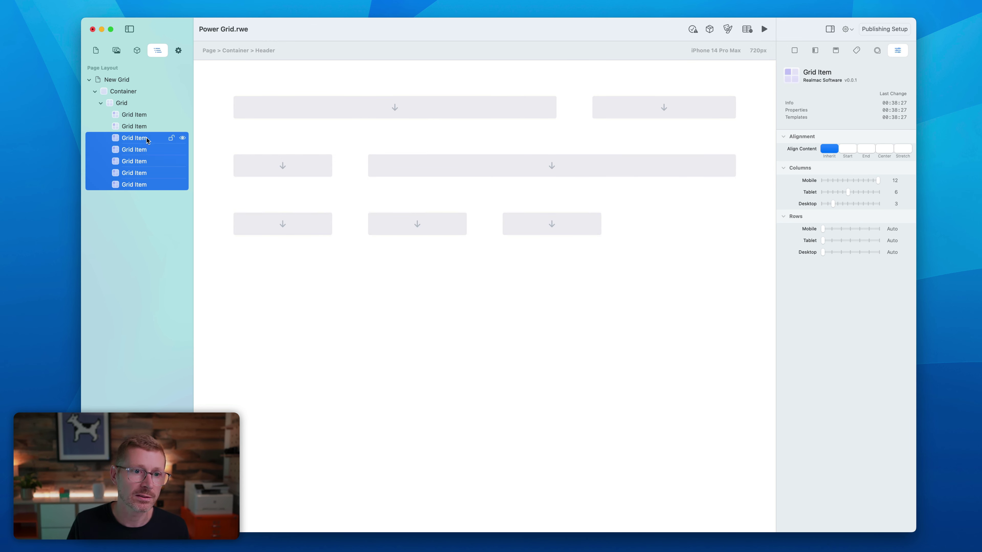
{"action": "right_click", "coordinate": [148, 140]}
{"action": "left_click", "coordinate": [213, 224]}
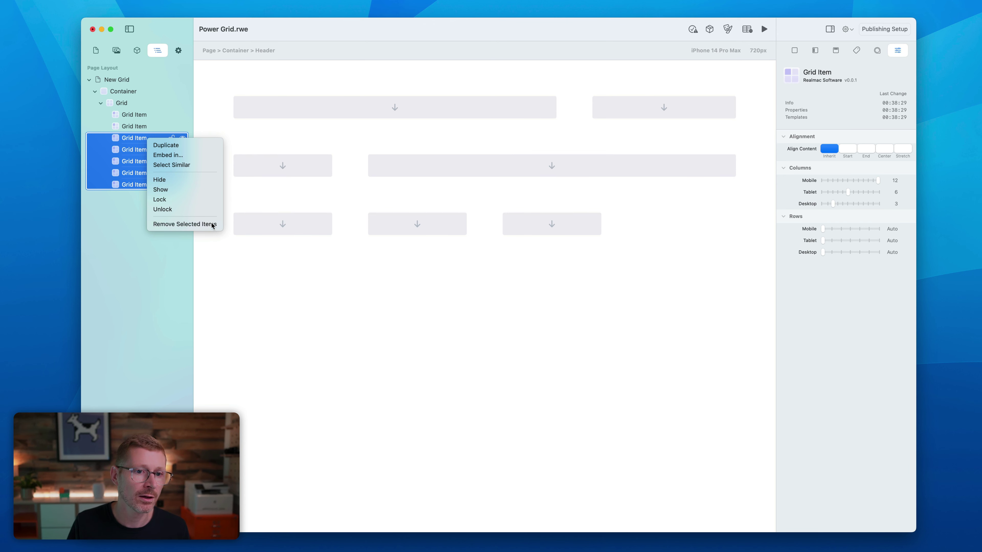
Place a Section element inside each of the two remaining grid items.
{"action": "left_click", "coordinate": [129, 119]}
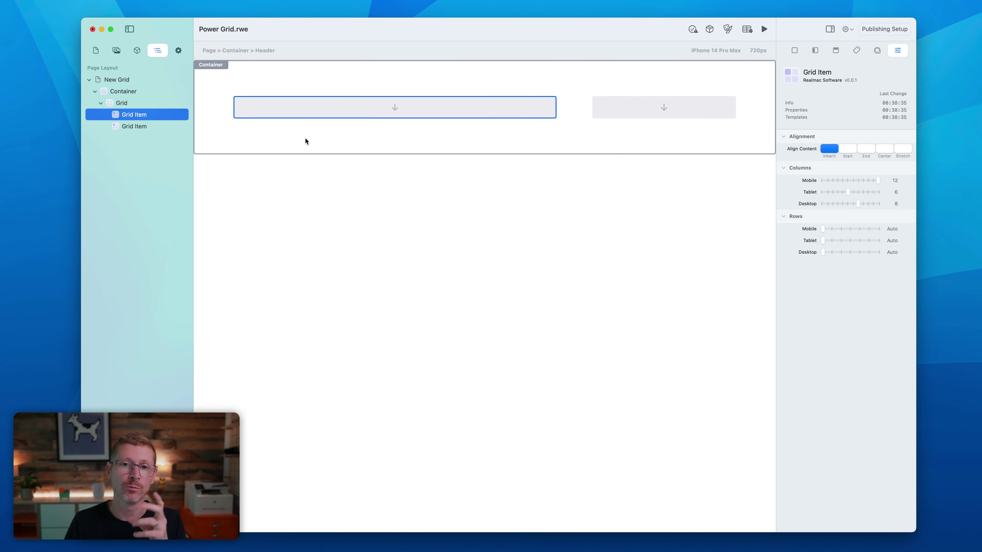
{"action": "left_click", "coordinate": [137, 51]}
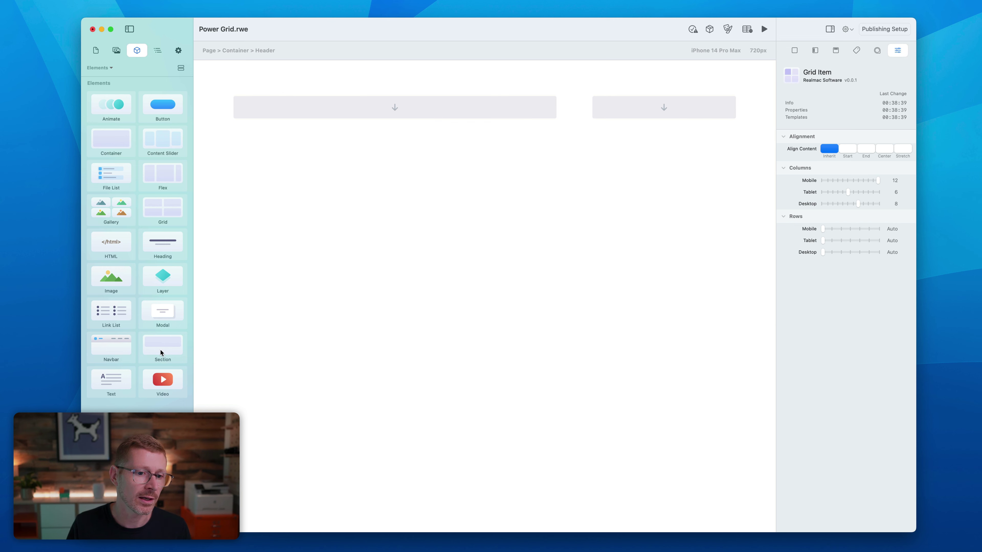
{"action": "left_click_drag", "start_coordinate": [161, 353], "coordinate": [407, 108]}
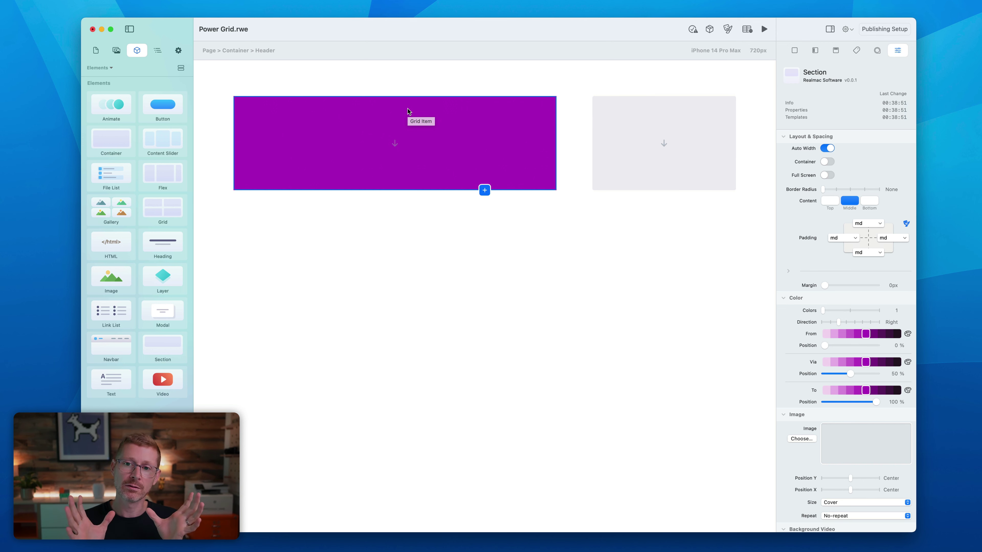
{"action": "left_click_drag", "start_coordinate": [187, 354], "coordinate": [680, 151]}
Set contours-bg.jpg from the resources as the background image of the section in the first grid item.
{"action": "left_click", "coordinate": [157, 50]}
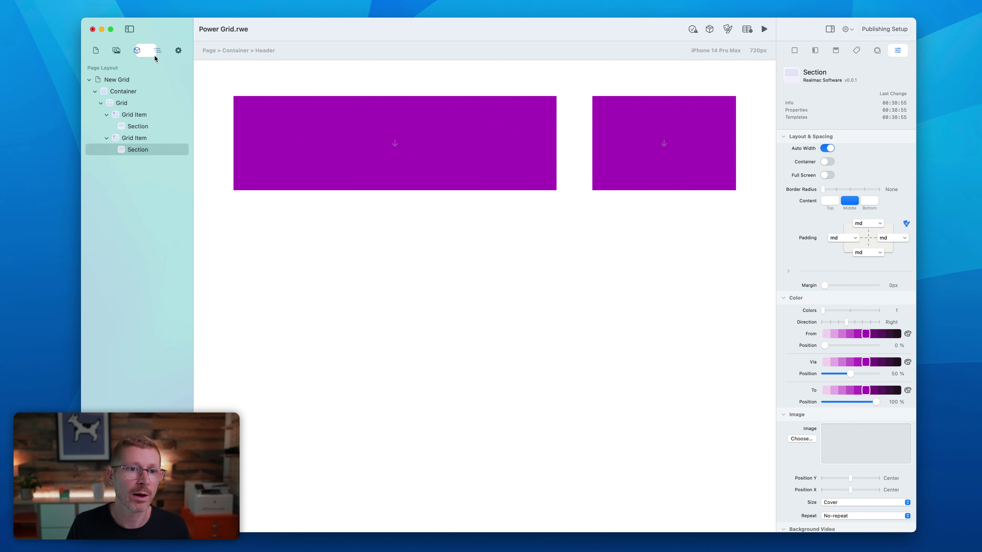
{"action": "left_click", "coordinate": [139, 126]}
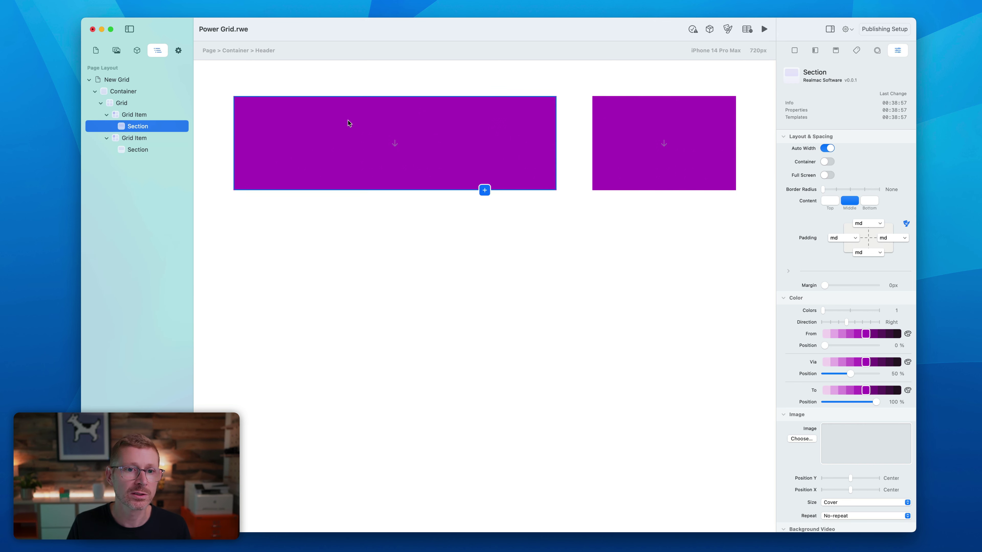
{"action": "left_click", "coordinate": [139, 116]}
{"action": "left_click", "coordinate": [145, 127]}
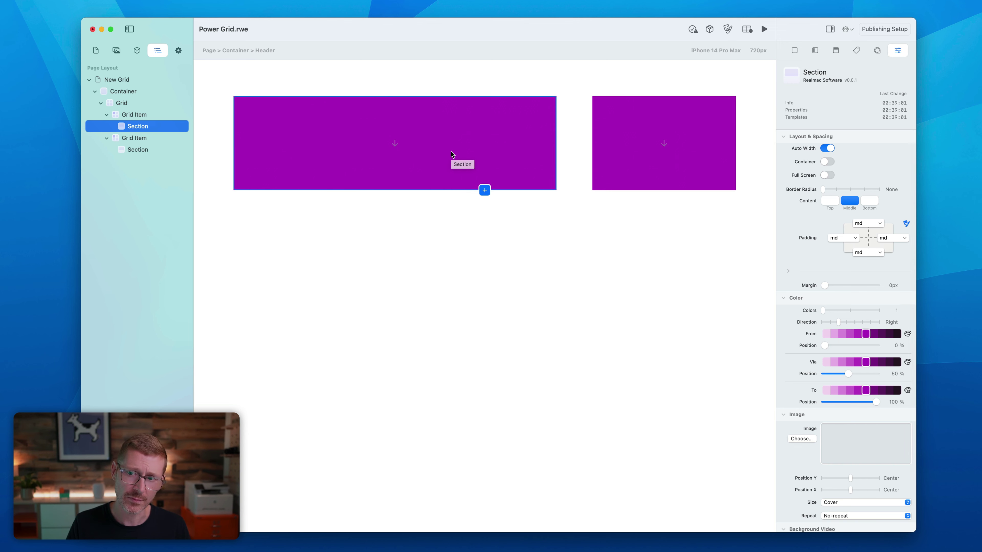
{"action": "left_click", "coordinate": [381, 142]}
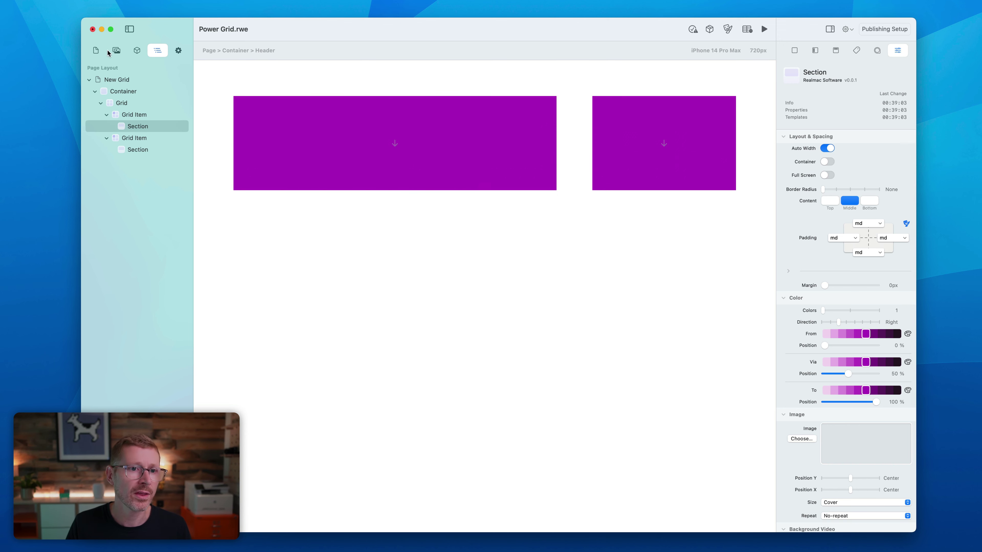
{"action": "left_click", "coordinate": [117, 50]}
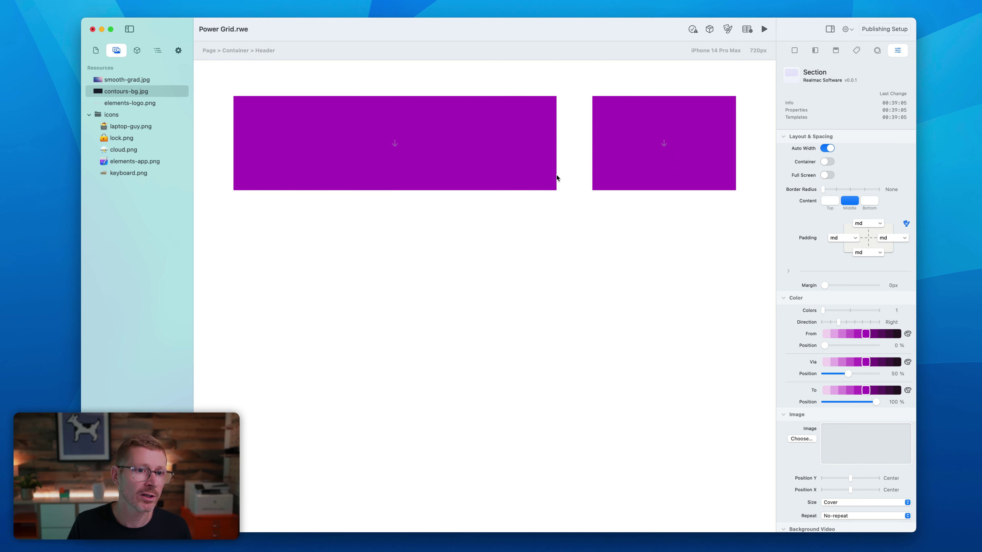
{"action": "scroll", "coordinate": [829, 395], "scroll_direction": "down", "scroll_amount": 1}
{"action": "scroll", "coordinate": [828, 395], "scroll_direction": "down", "scroll_amount": 2}
{"action": "left_click_drag", "start_coordinate": [117, 94], "coordinate": [876, 380]}
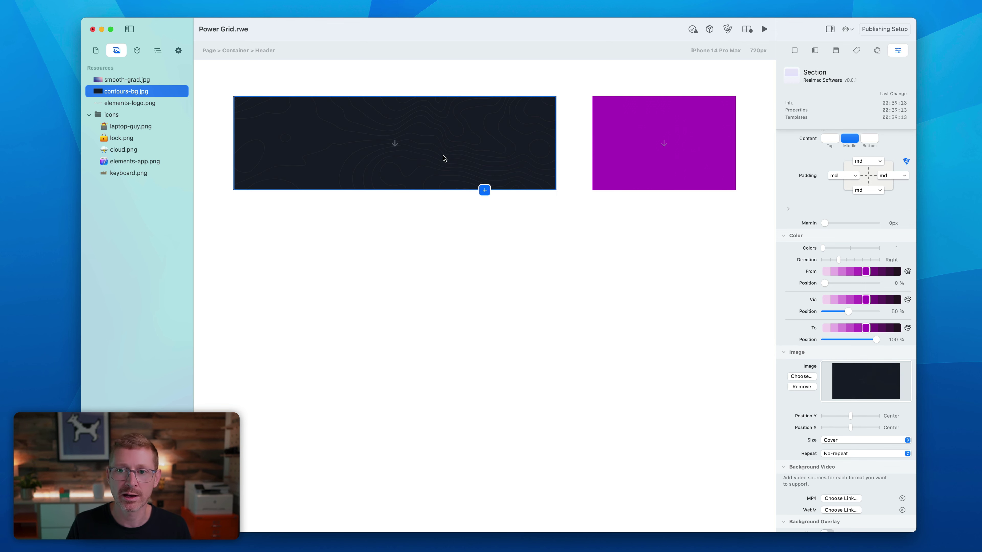
Give the second grid item's section a diagonal gradient towards the bottom right, with a lighter purple From shade and dark purple Via and To shades.
{"action": "left_click", "coordinate": [684, 173]}
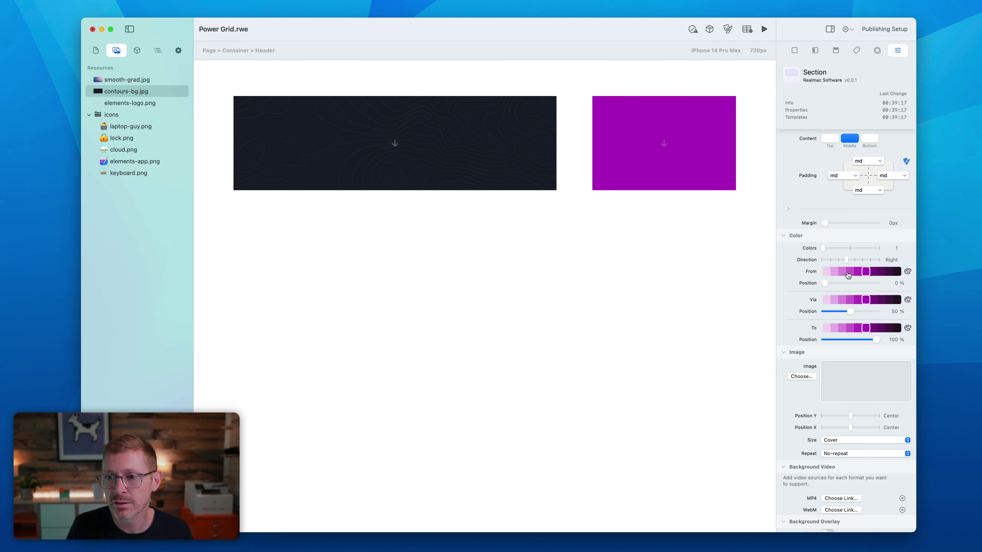
{"action": "left_click", "coordinate": [849, 272]}
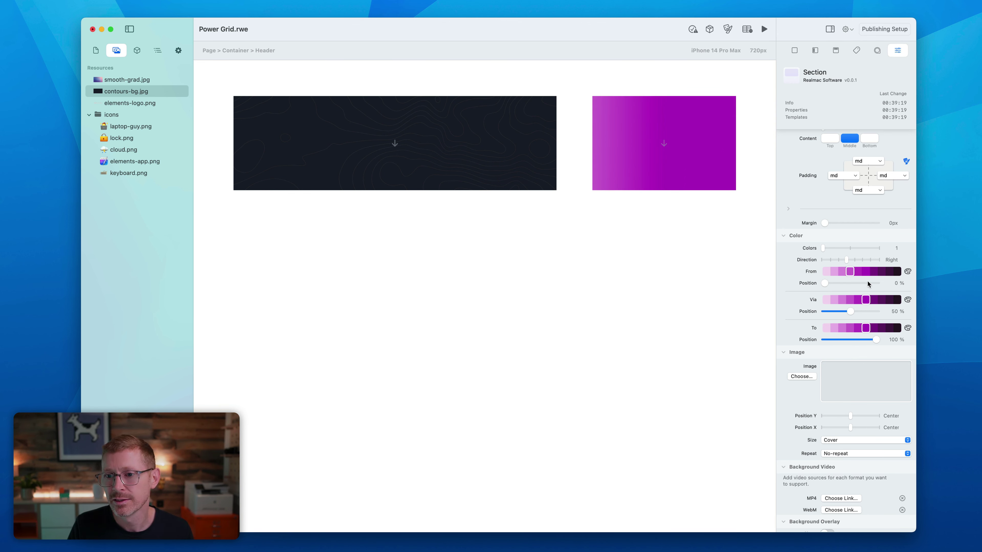
{"action": "left_click", "coordinate": [882, 300]}
{"action": "left_click", "coordinate": [882, 328]}
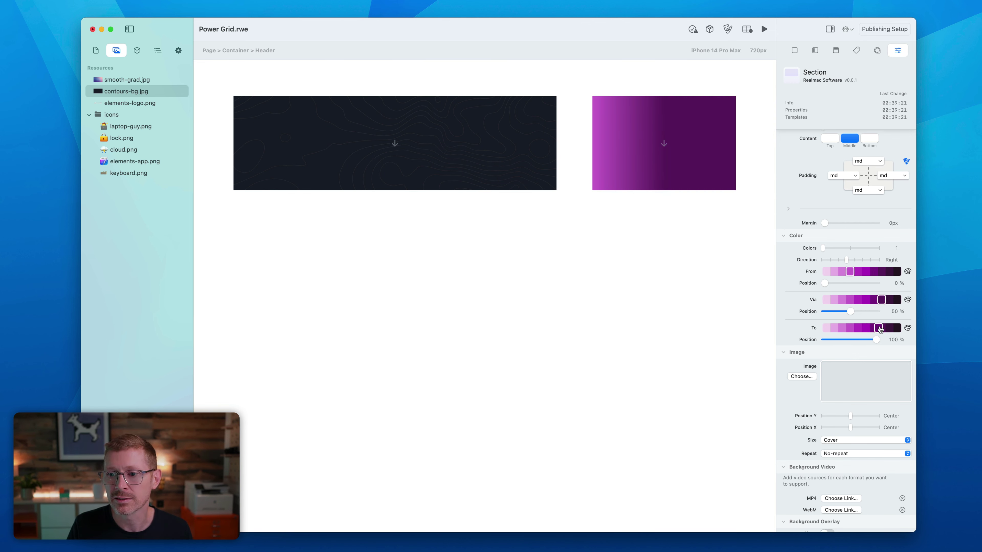
{"action": "mouse_move", "coordinate": [838, 260]}
{"action": "left_mouse_down"}
{"action": "mouse_move", "coordinate": [820, 258]}
{"action": "mouse_move", "coordinate": [861, 256]}
{"action": "mouse_move", "coordinate": [843, 255]}
{"action": "left_mouse_up"}
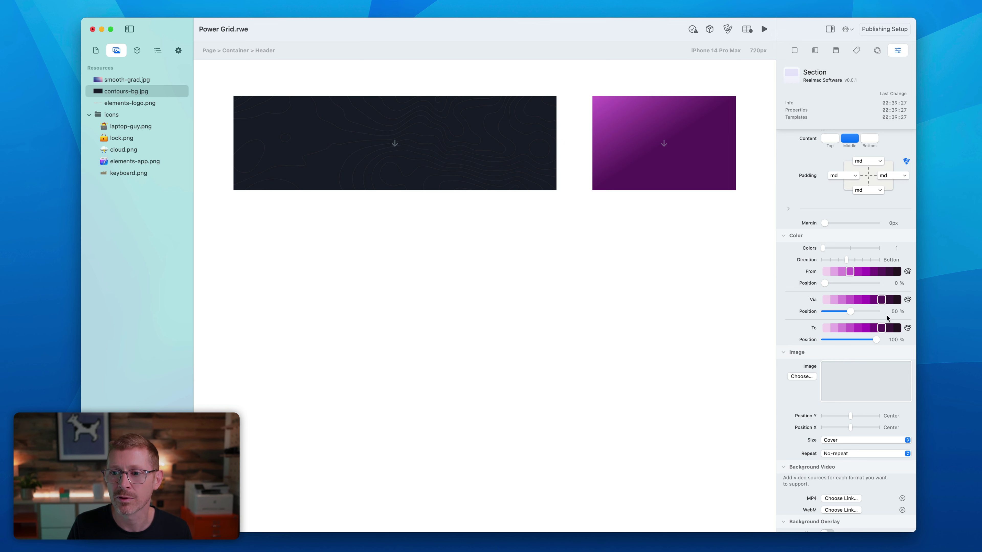
Change the gradient's Via colour to the mid purple shade and its From colour to a lighter pink-purple.
{"action": "left_click", "coordinate": [869, 302]}
{"action": "left_click", "coordinate": [866, 302]}
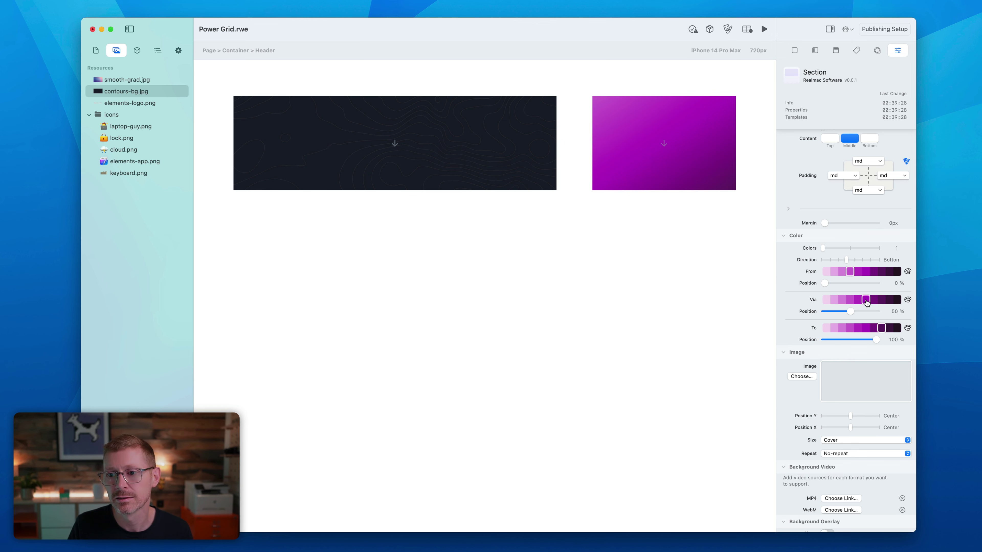
{"action": "left_click", "coordinate": [843, 272]}
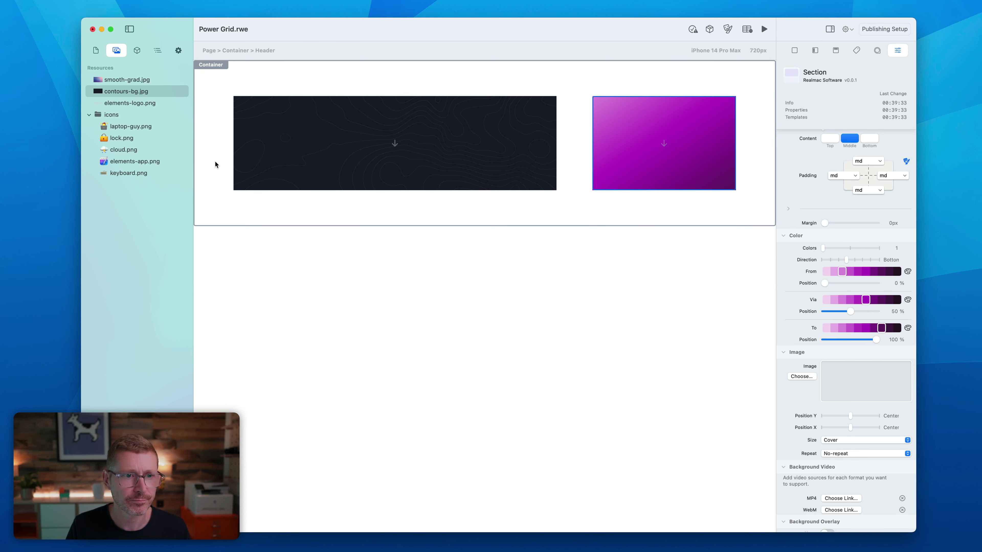
Add a Heading element inside the dark section of the first grid item.
{"action": "left_click", "coordinate": [157, 50]}
{"action": "left_click", "coordinate": [139, 51]}
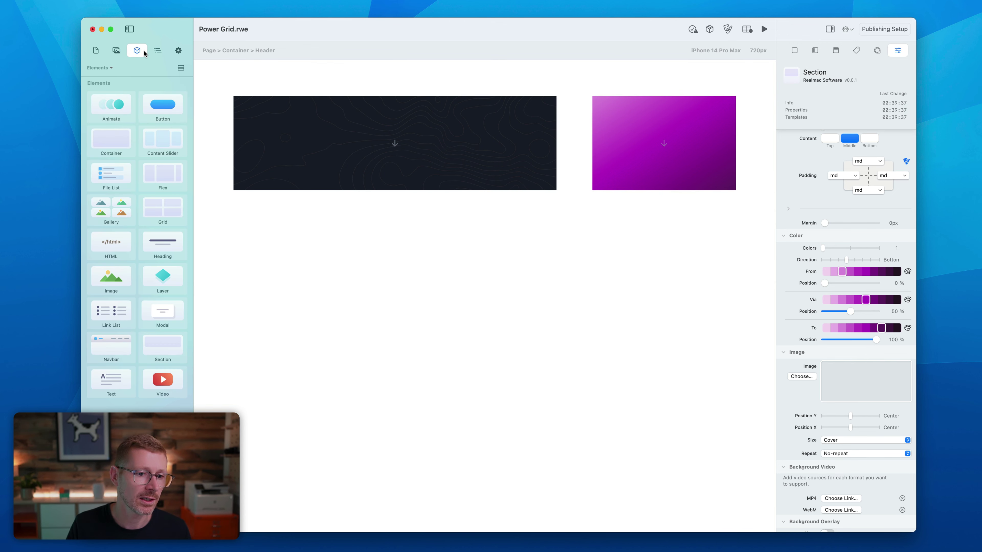
{"action": "left_click_drag", "start_coordinate": [163, 244], "coordinate": [394, 148]}
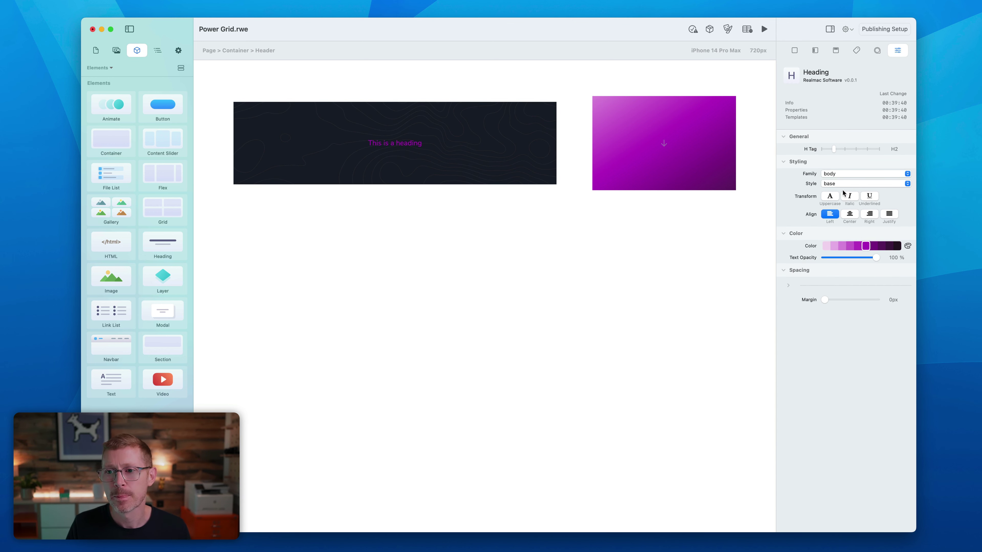
Colour the heading pure white, using the lightest shade of the White theme colour.
{"action": "left_click", "coordinate": [826, 247]}
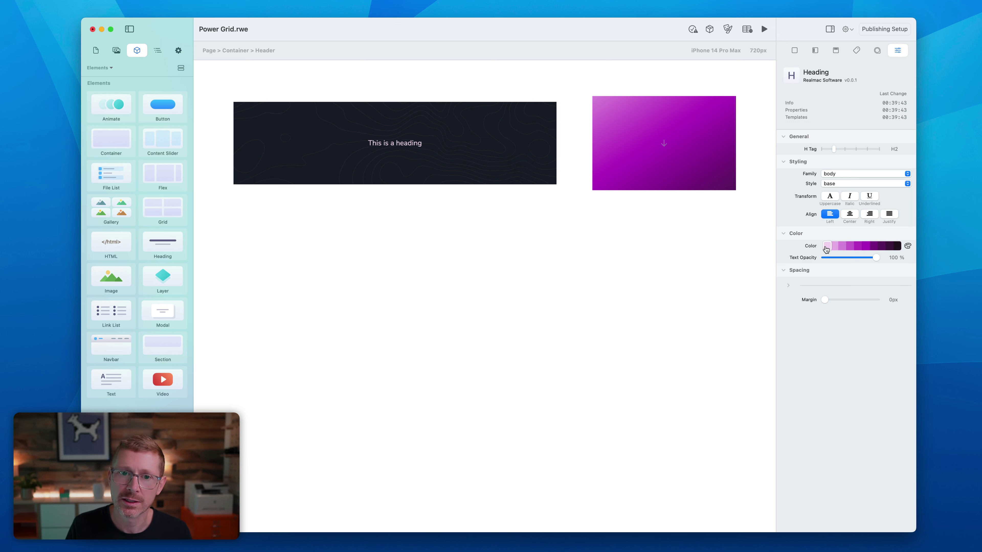
{"action": "left_click", "coordinate": [908, 247]}
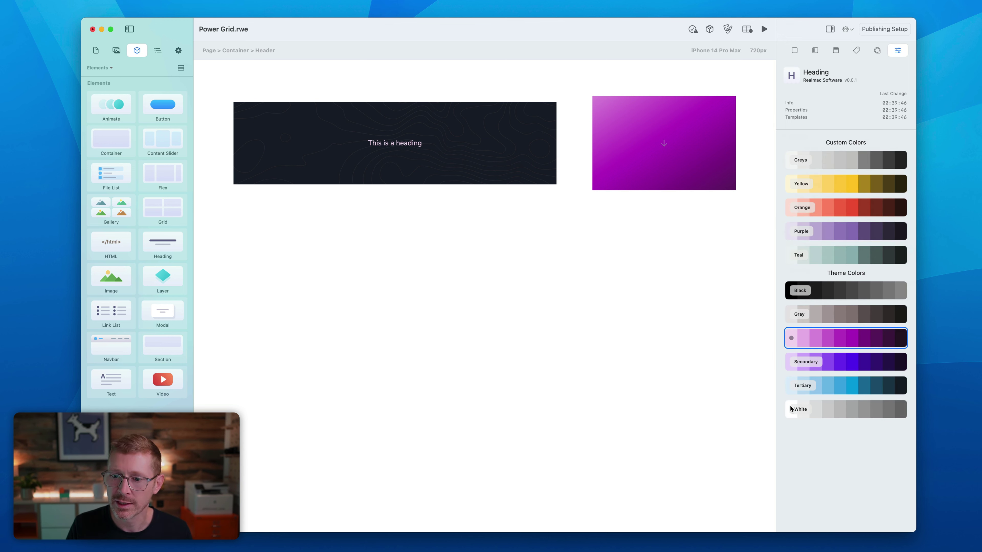
{"action": "left_click", "coordinate": [886, 410]}
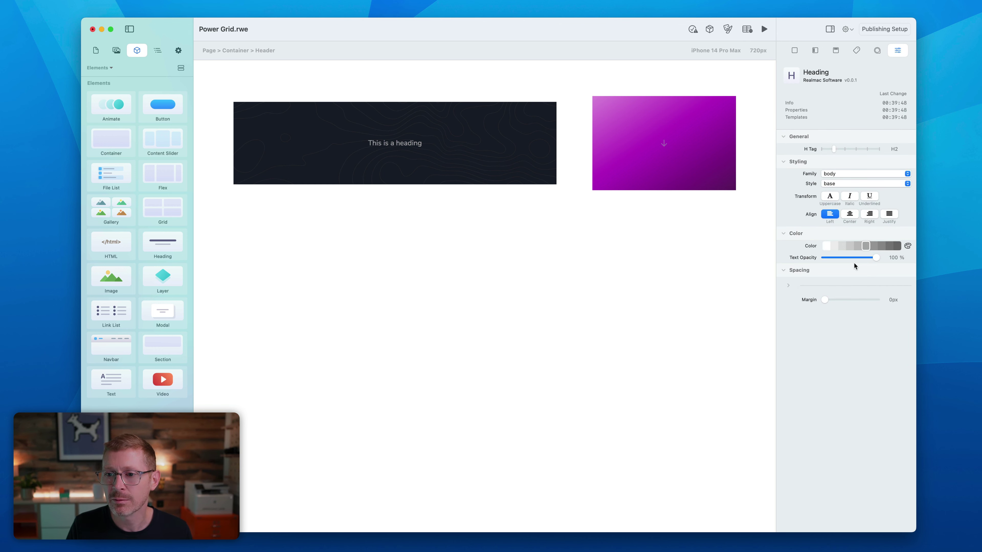
{"action": "left_click", "coordinate": [908, 246]}
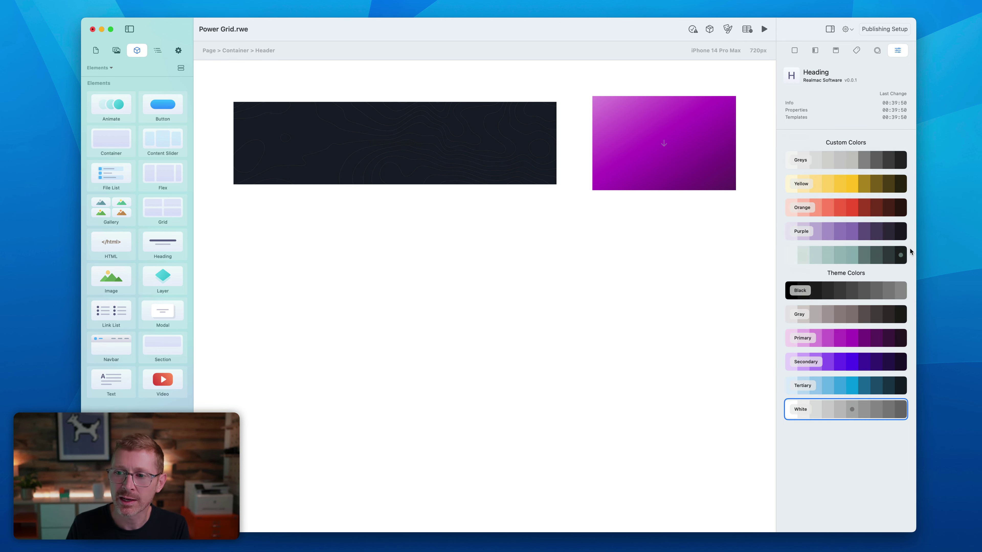
{"action": "left_click", "coordinate": [856, 409]}
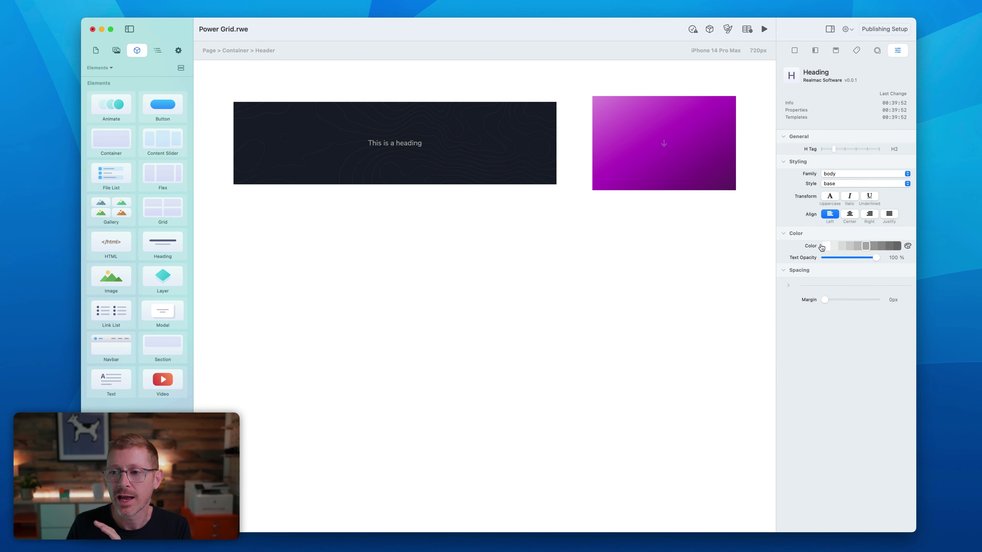
{"action": "left_click", "coordinate": [827, 247]}
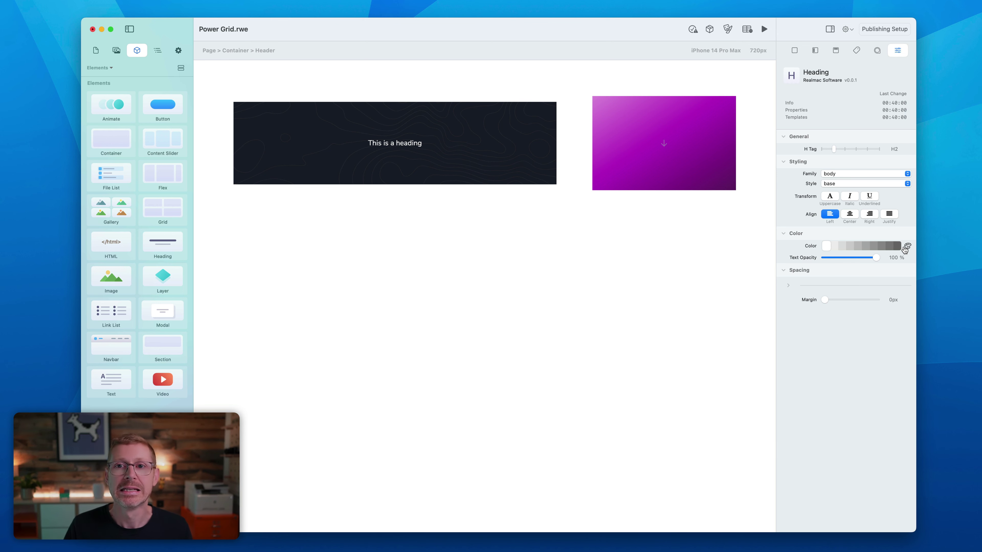
Set the heading's font family to heading and its text style to bigbold.
{"action": "left_click", "coordinate": [406, 143]}
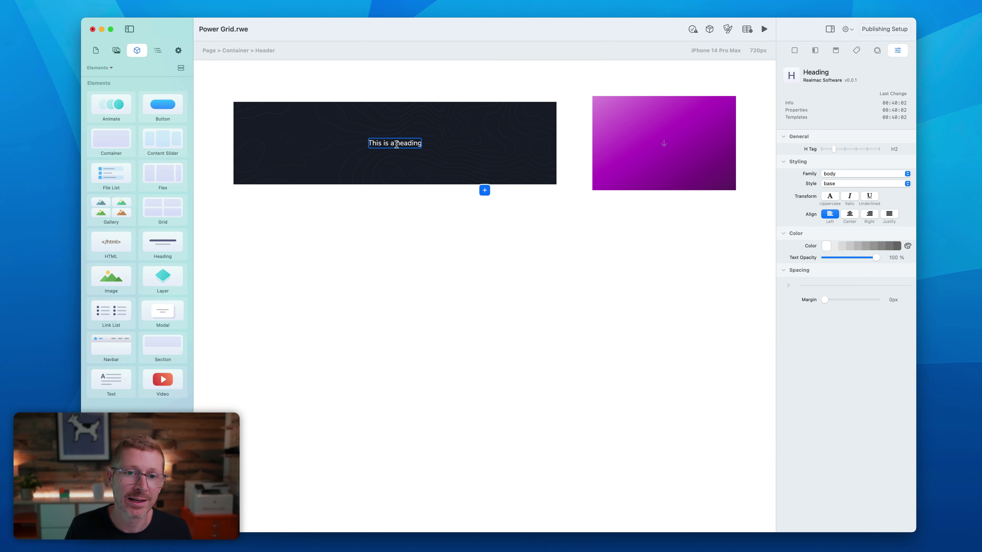
{"action": "left_click", "coordinate": [859, 174]}
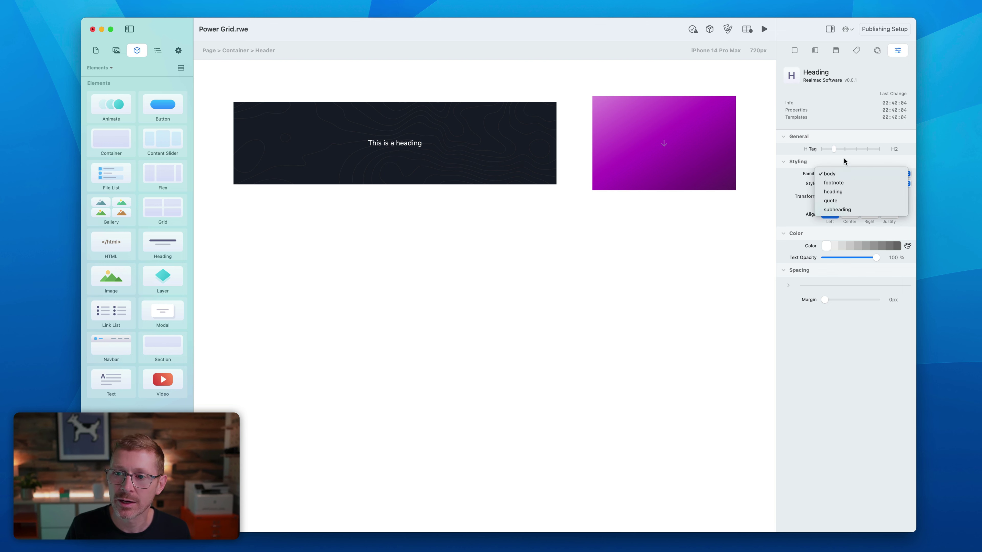
{"action": "left_click", "coordinate": [854, 191]}
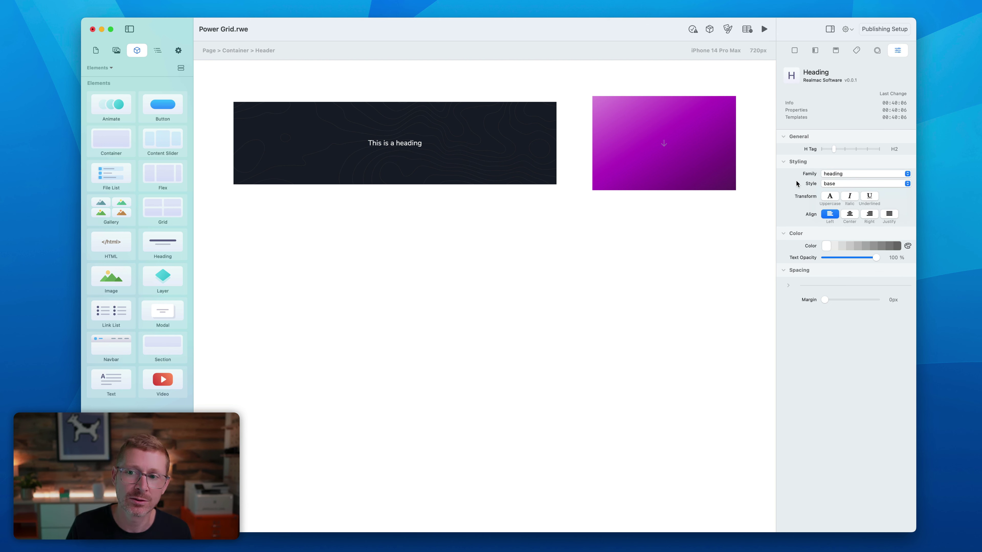
{"action": "left_click", "coordinate": [432, 148]}
{"action": "left_click", "coordinate": [463, 145]}
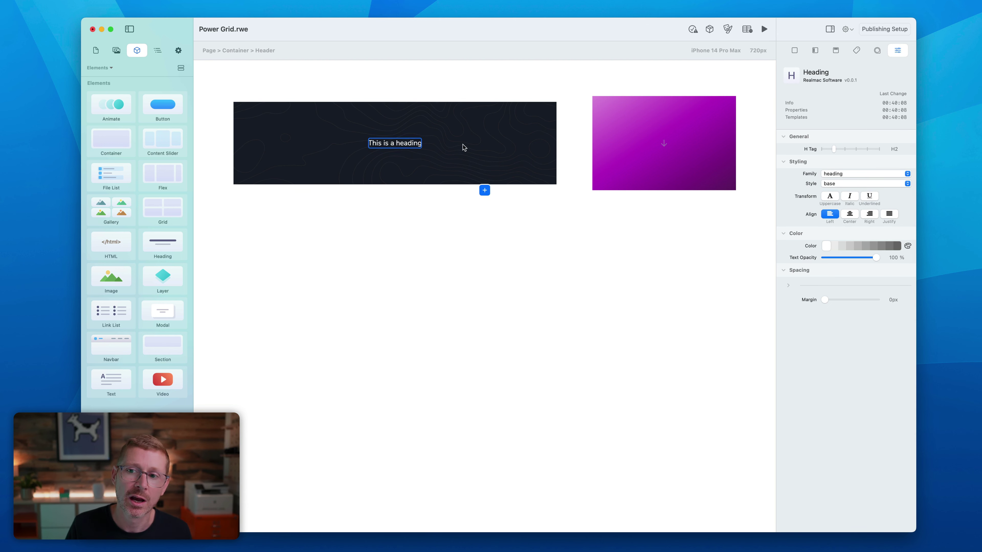
{"action": "left_click", "coordinate": [862, 185]}
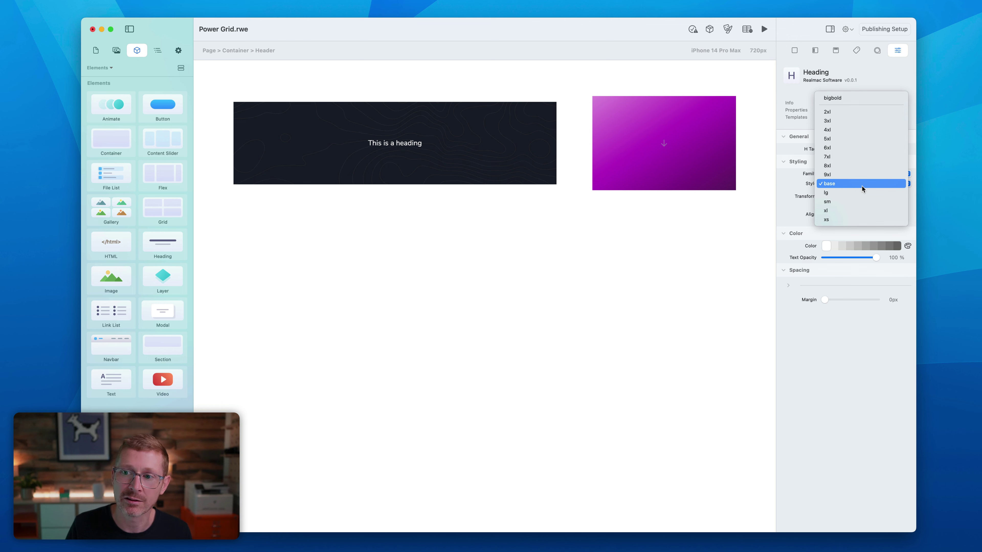
{"action": "left_click", "coordinate": [859, 96]}
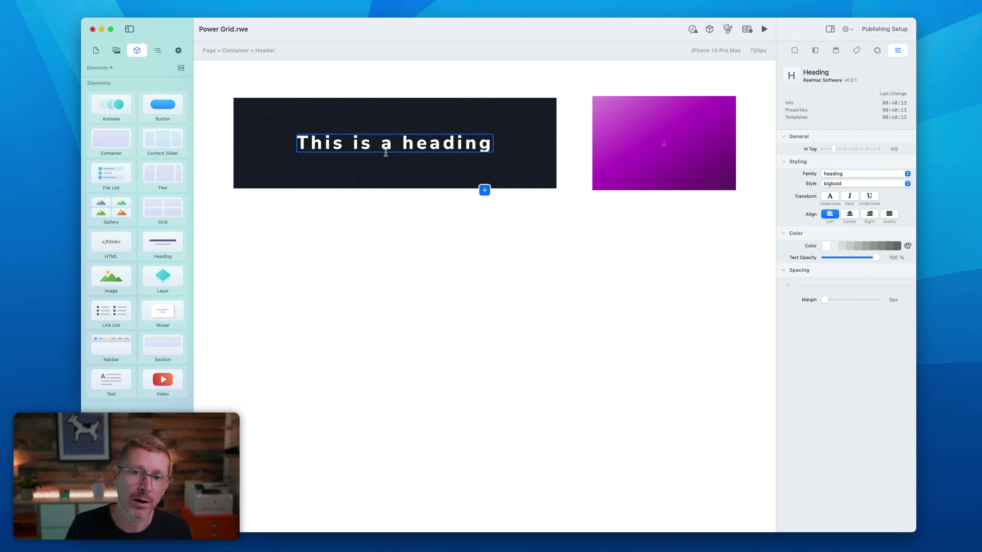
Replace the heading's placeholder text with "This is my Grid".
{"action": "double_click", "coordinate": [423, 154]}
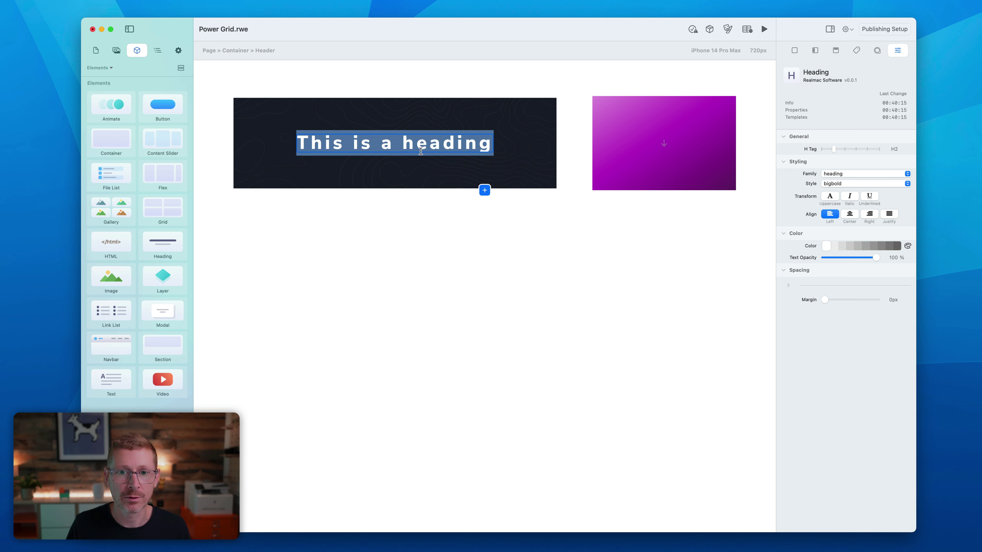
{"action": "type", "text": "This is M"}
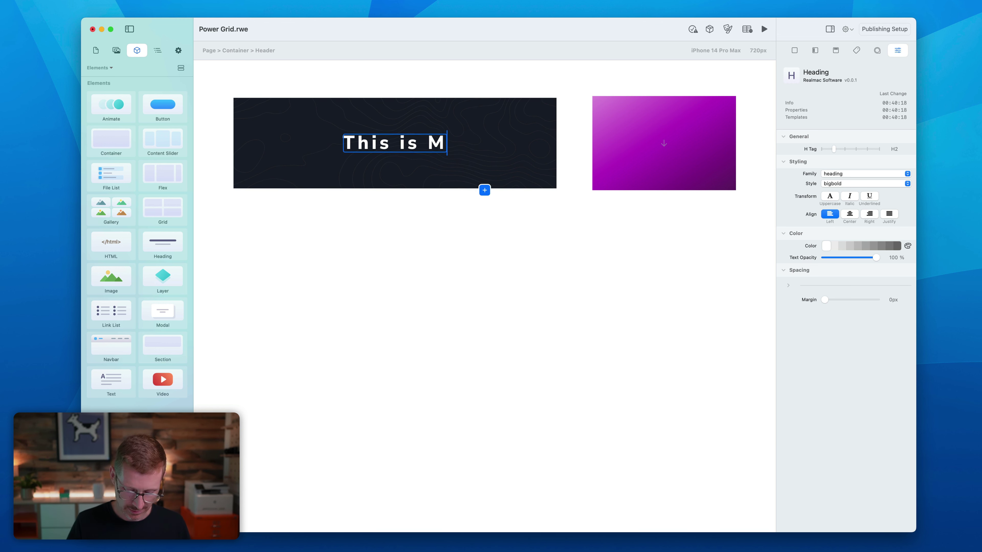
{"action": "key", "text": "BackSpace"}
{"action": "type", "text": "my Grid"}
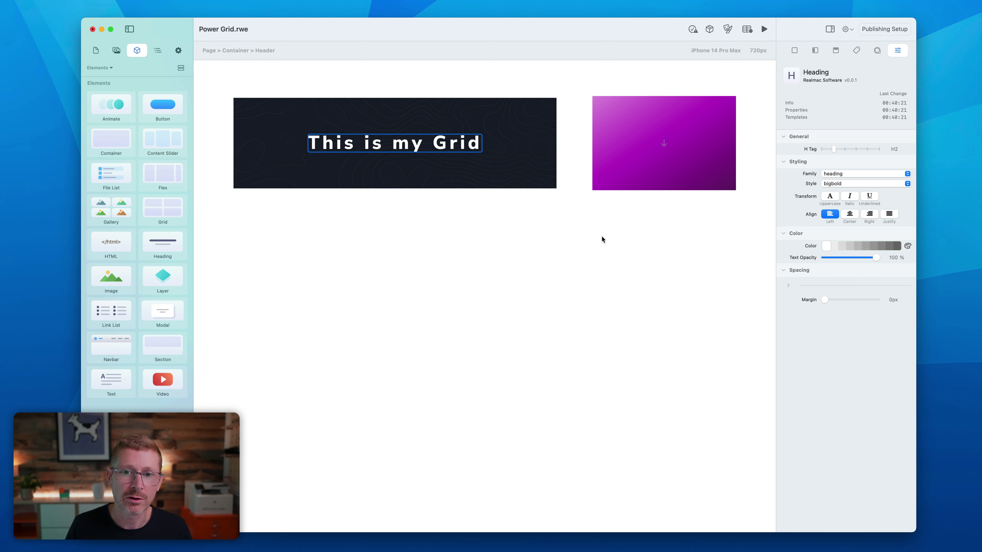
Place an Image element inside the purple section and set cloud.png from the icons folder as its picture.
{"action": "left_click", "coordinate": [567, 137]}
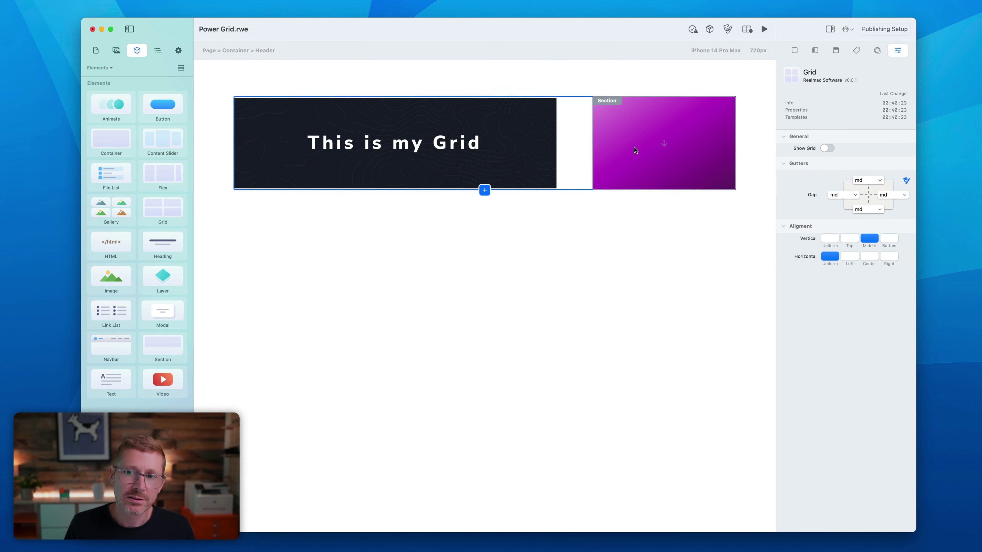
{"action": "left_click", "coordinate": [594, 147]}
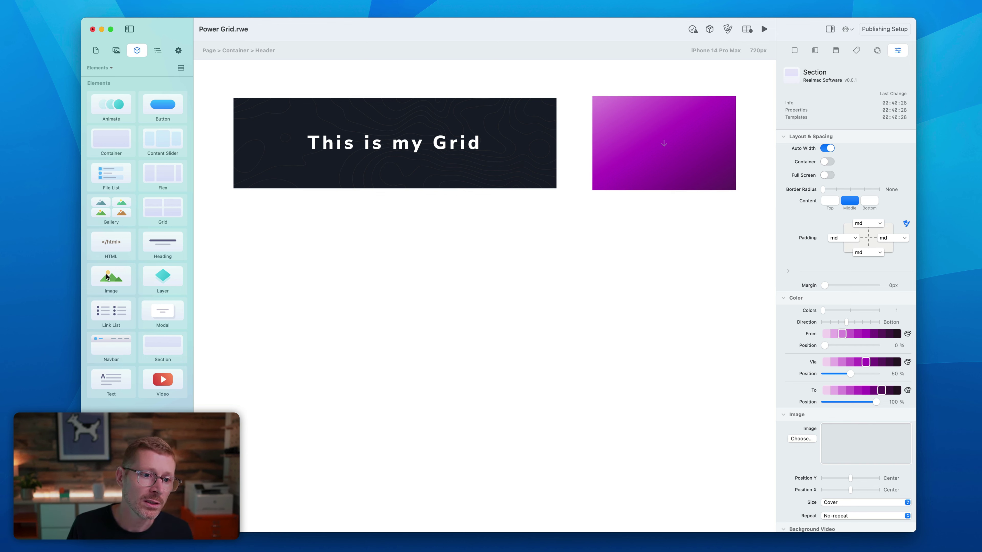
{"action": "left_click_drag", "start_coordinate": [109, 284], "coordinate": [676, 155]}
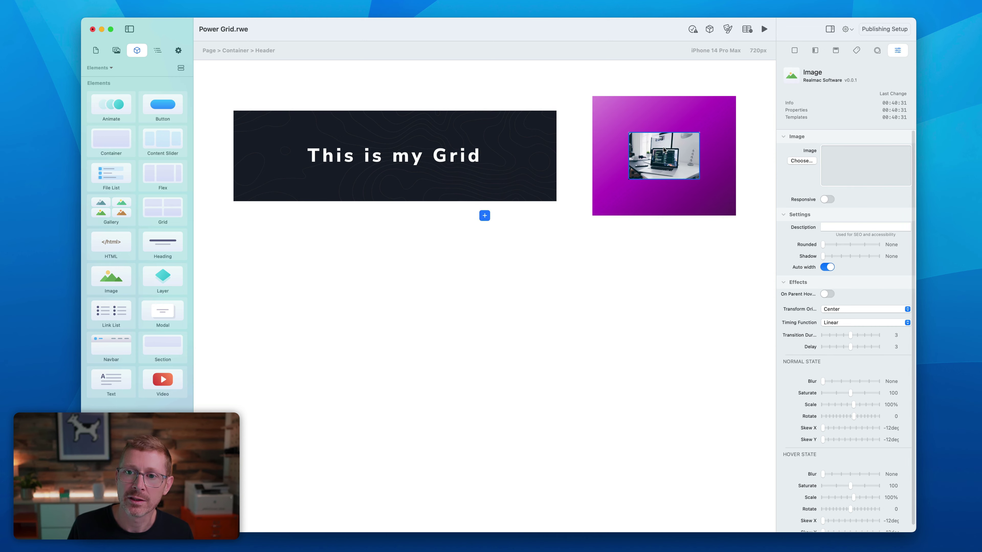
{"action": "left_click", "coordinate": [116, 51]}
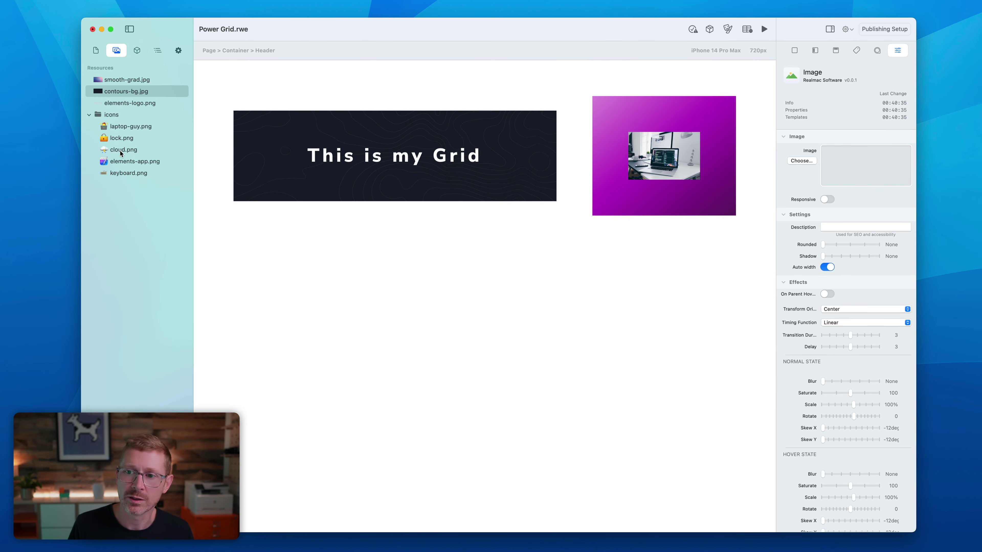
{"action": "left_click", "coordinate": [120, 153]}
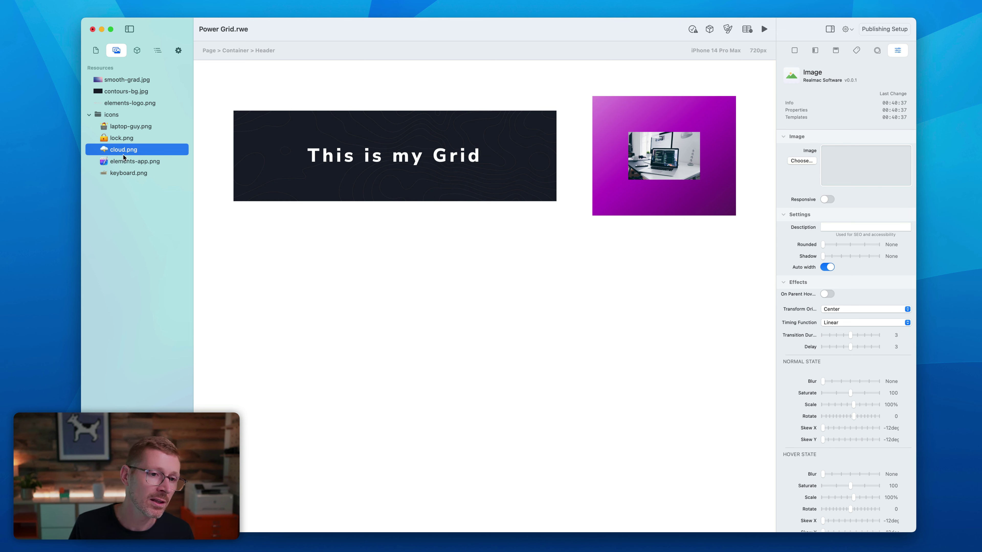
{"action": "left_click_drag", "start_coordinate": [123, 156], "coordinate": [844, 172]}
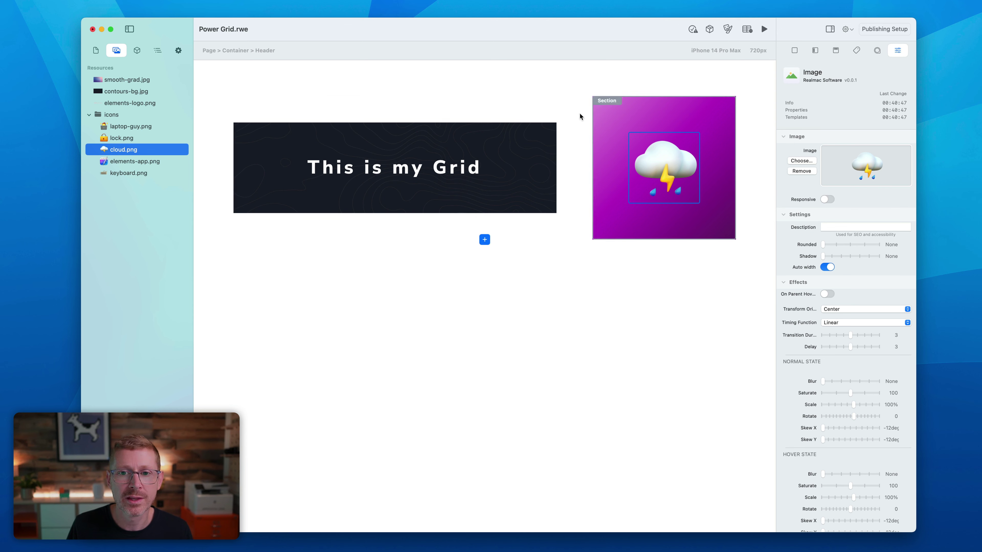
Set the content alignment of the grid item holding the "This is my Grid" section to Stretch.
{"action": "left_click", "coordinate": [453, 147]}
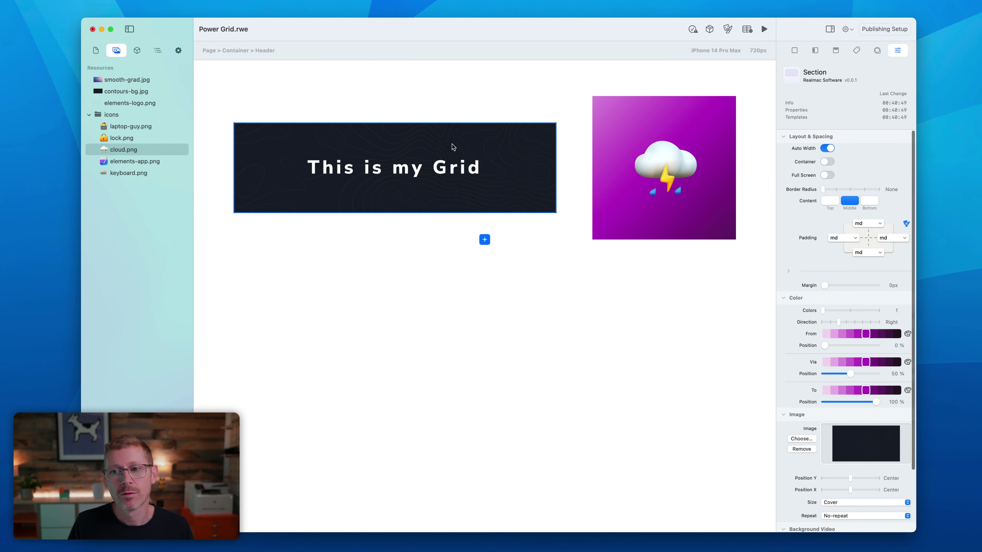
{"action": "key", "text": "super+4"}
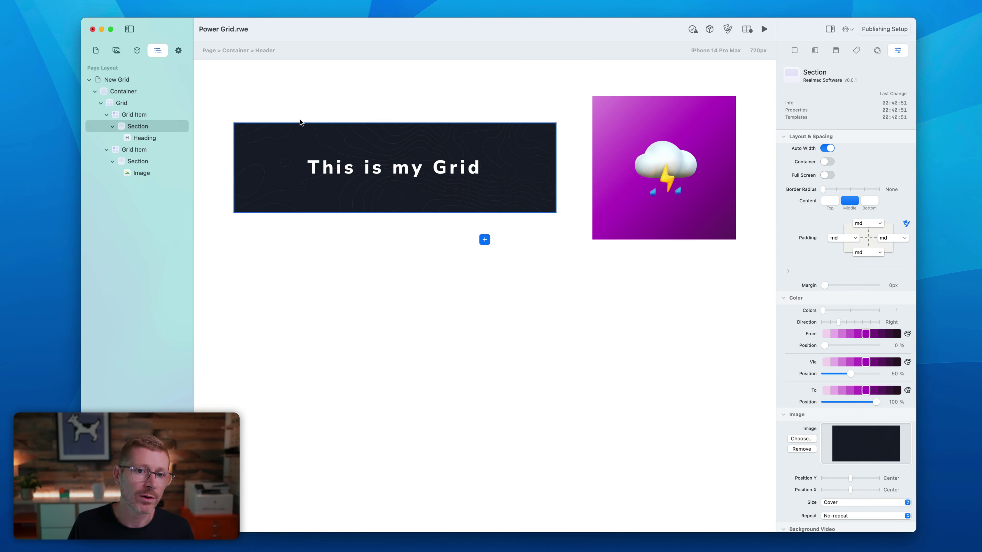
{"action": "left_click", "coordinate": [135, 115]}
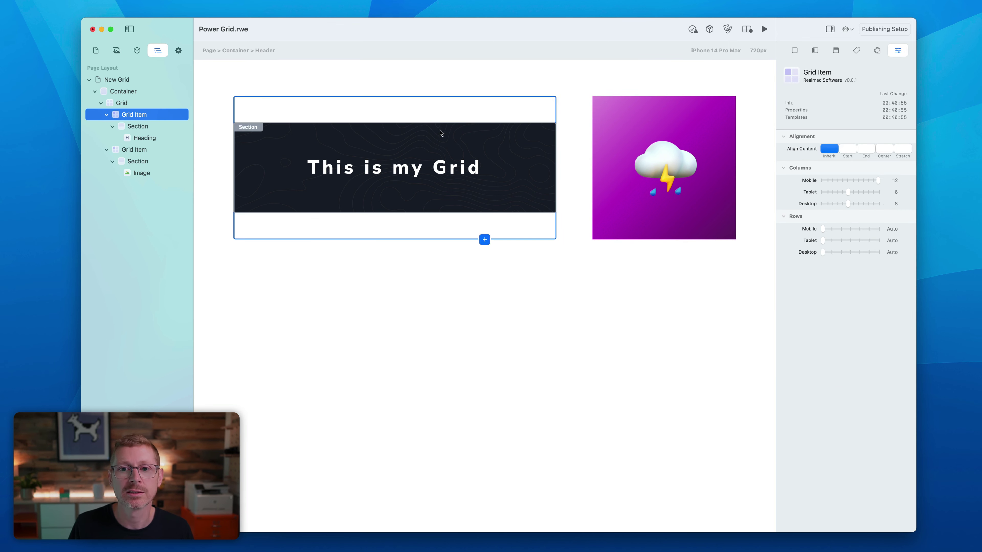
{"action": "left_click", "coordinate": [904, 149]}
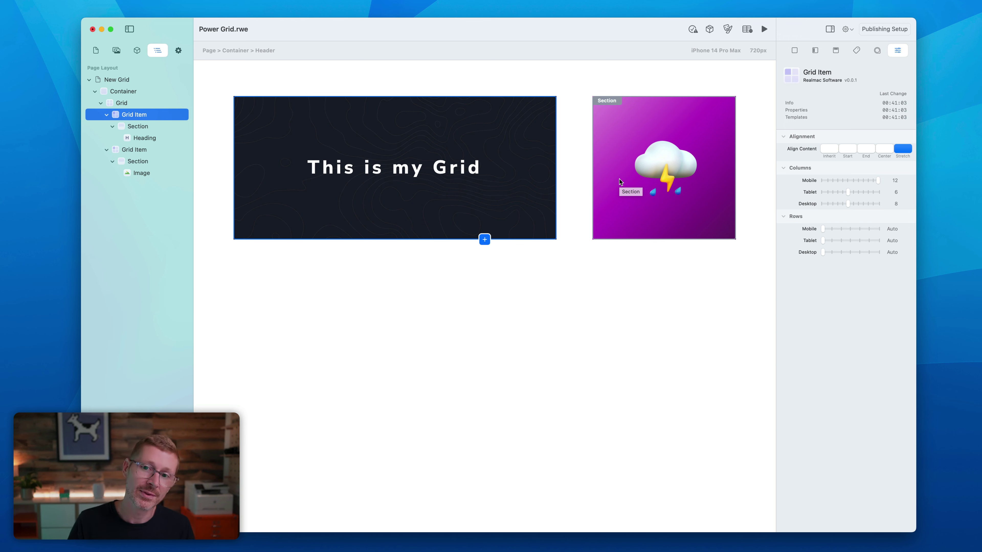
Set the grid's horizontal and vertical gaps to xs, and look up the theme's spacing sizes.
{"action": "left_click", "coordinate": [565, 155]}
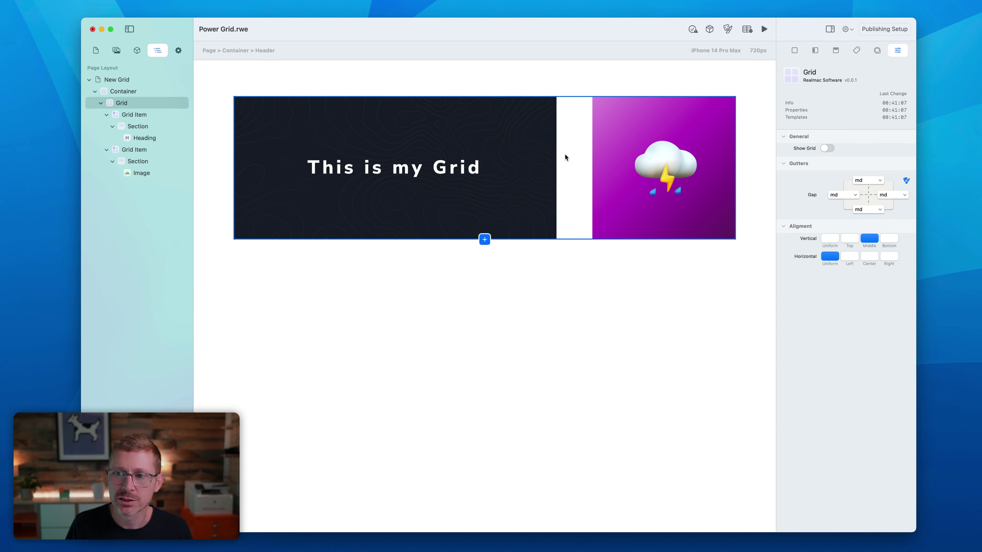
{"action": "left_click", "coordinate": [865, 195]}
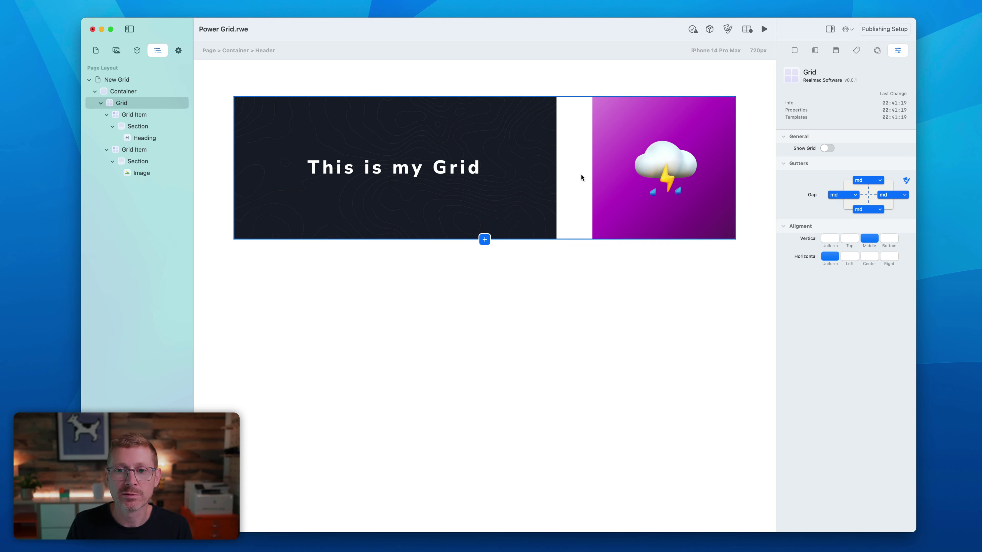
{"action": "left_click", "coordinate": [848, 198]}
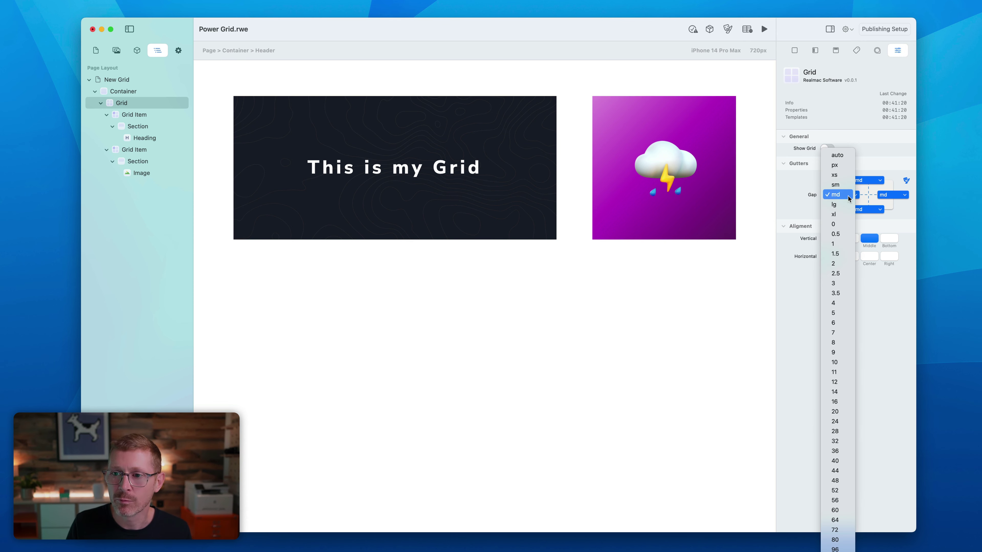
{"action": "left_click", "coordinate": [849, 177]}
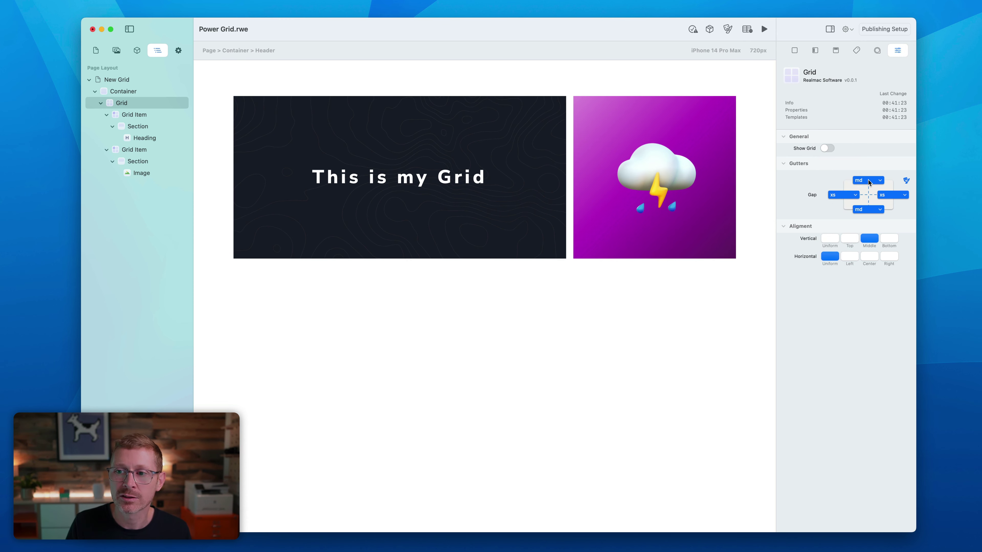
{"action": "left_click", "coordinate": [871, 180]}
{"action": "left_click", "coordinate": [871, 162]}
{"action": "left_click", "coordinate": [866, 182]}
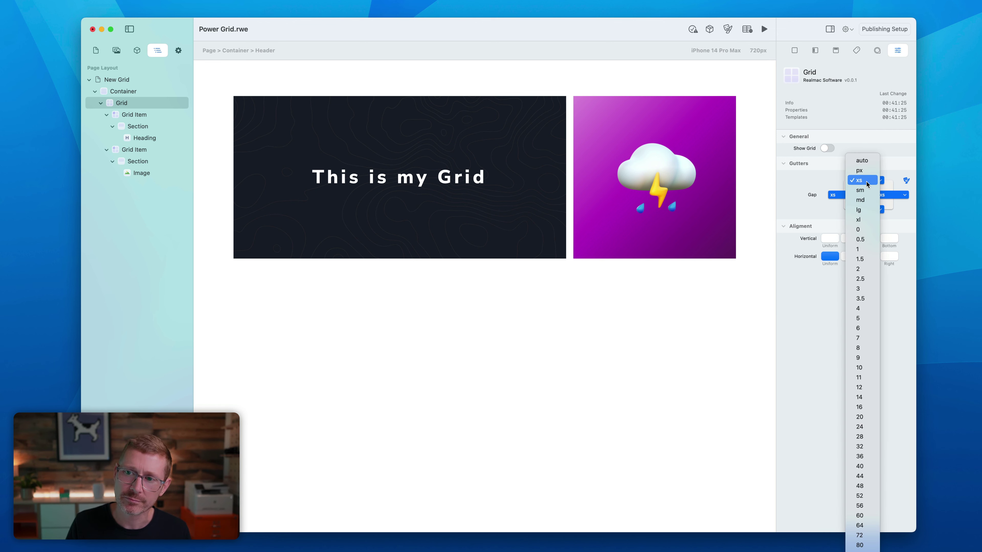
{"action": "left_click", "coordinate": [866, 181]}
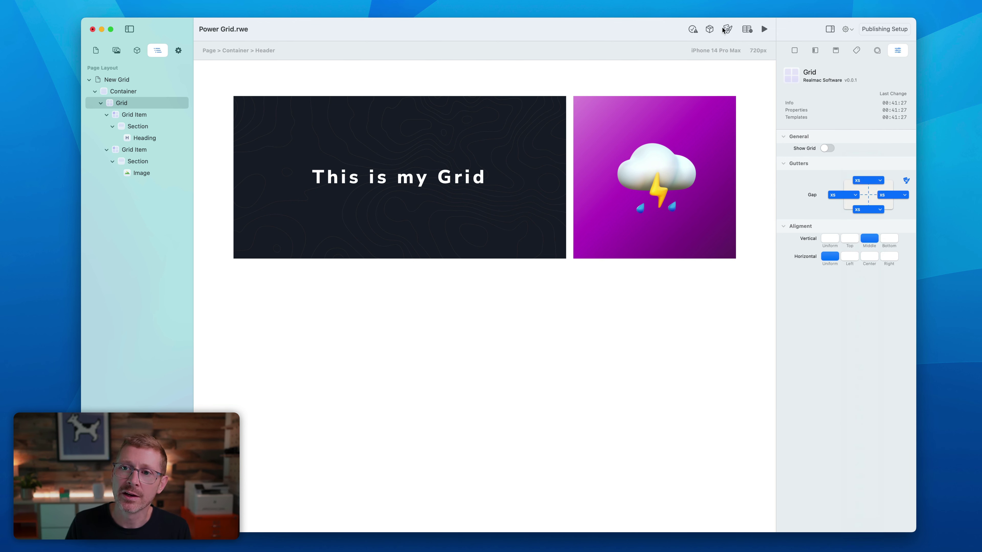
{"action": "left_click", "coordinate": [727, 30]}
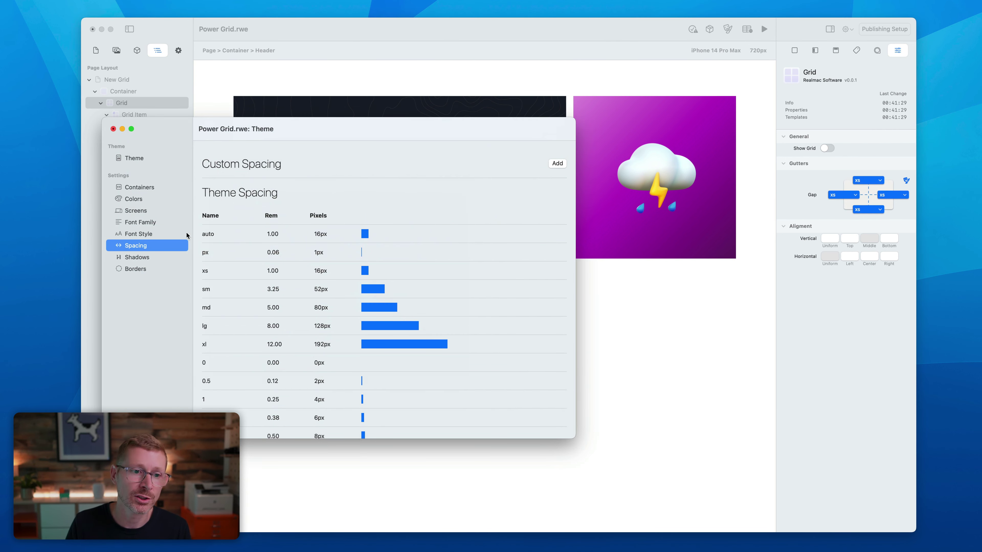
{"action": "left_click", "coordinate": [112, 129]}
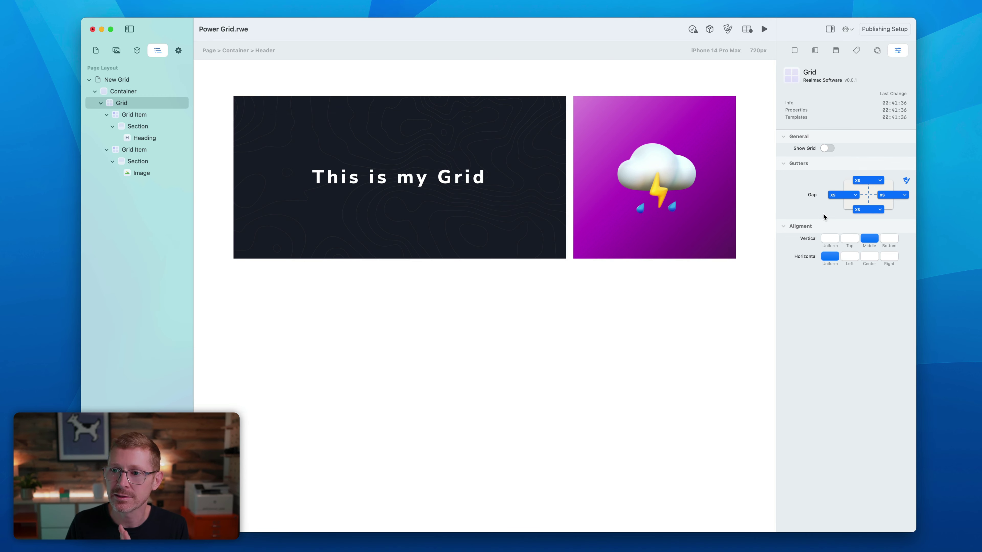
Try custom grid gaps of 35 vertically and 25 horizontally, and switch the gap back to theme spacing.
{"action": "left_click", "coordinate": [907, 180]}
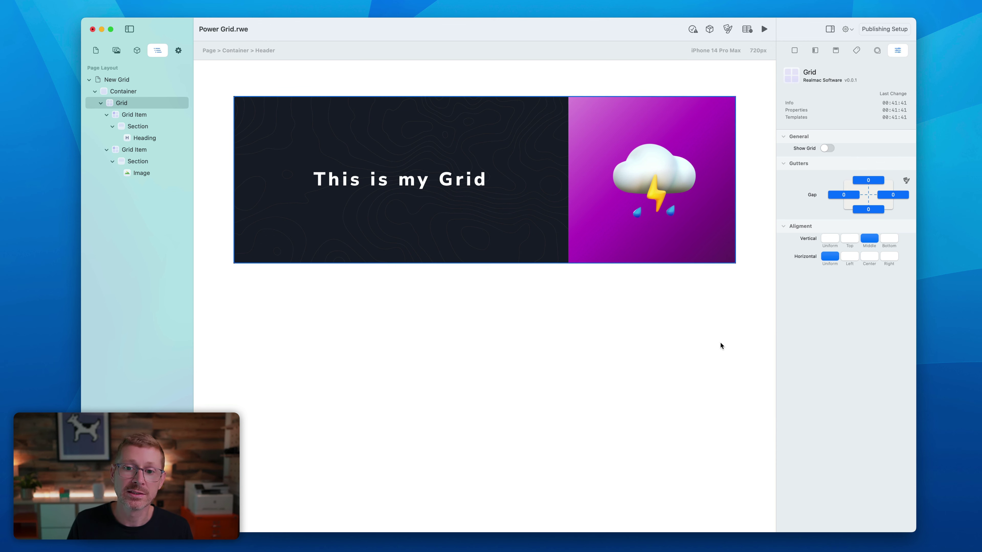
{"action": "left_click_drag", "start_coordinate": [872, 180], "coordinate": [869, 145]}
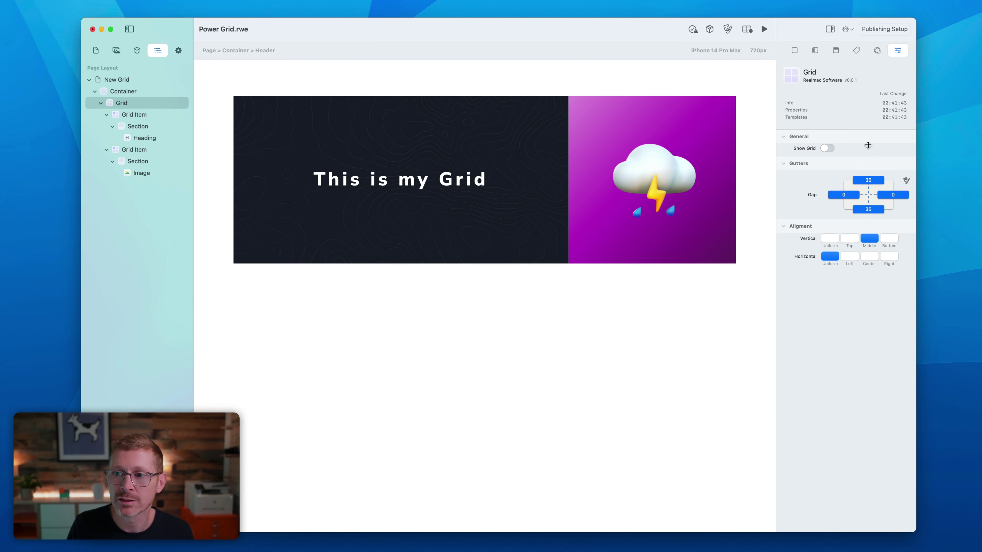
{"action": "mouse_move", "coordinate": [843, 195]}
{"action": "left_mouse_down"}
{"action": "mouse_move", "coordinate": [842, 175]}
{"action": "mouse_move", "coordinate": [834, 203]}
{"action": "mouse_move", "coordinate": [868, 209]}
{"action": "mouse_move", "coordinate": [867, 226]}
{"action": "mouse_move", "coordinate": [848, 168]}
{"action": "mouse_move", "coordinate": [851, 111]}
{"action": "mouse_move", "coordinate": [842, 207]}
{"action": "left_mouse_up"}
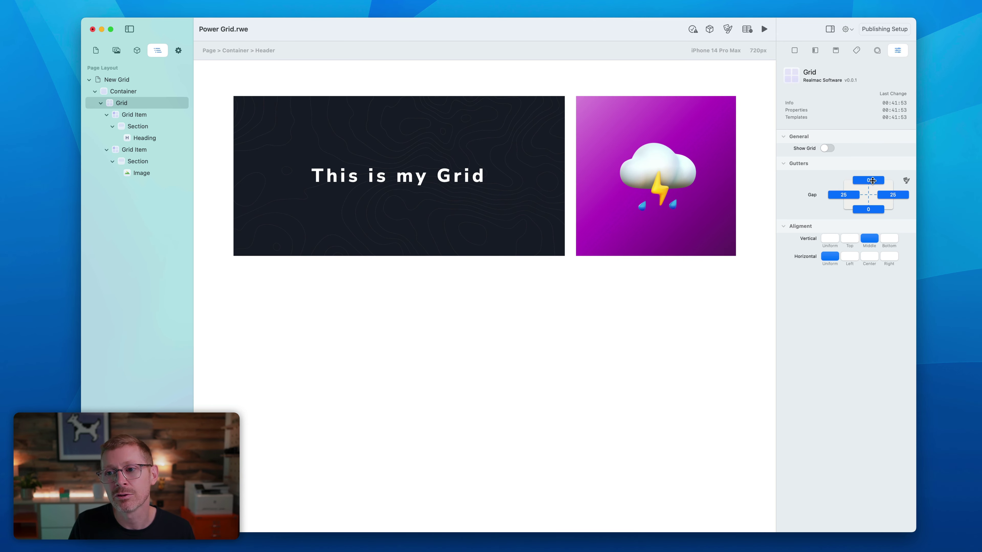
{"action": "left_click", "coordinate": [906, 181]}
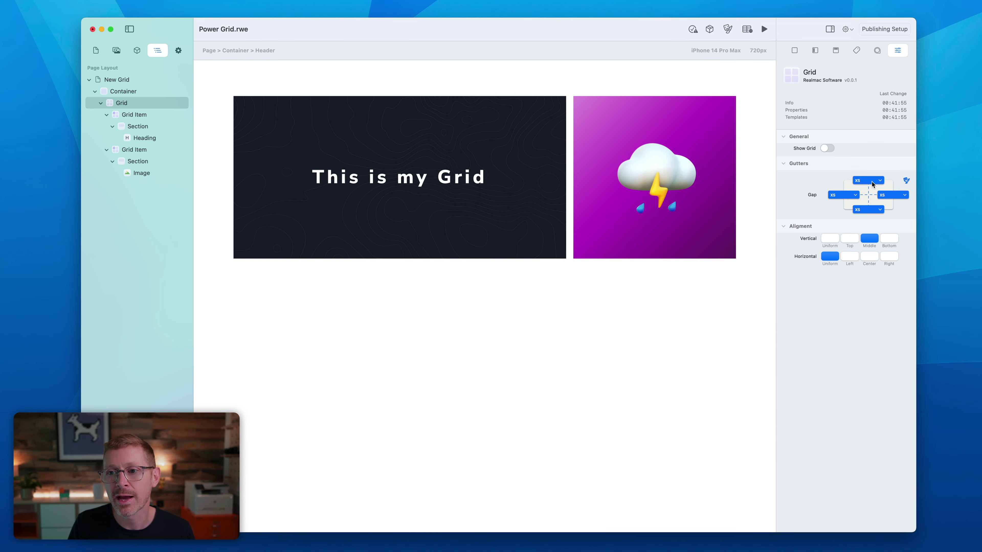
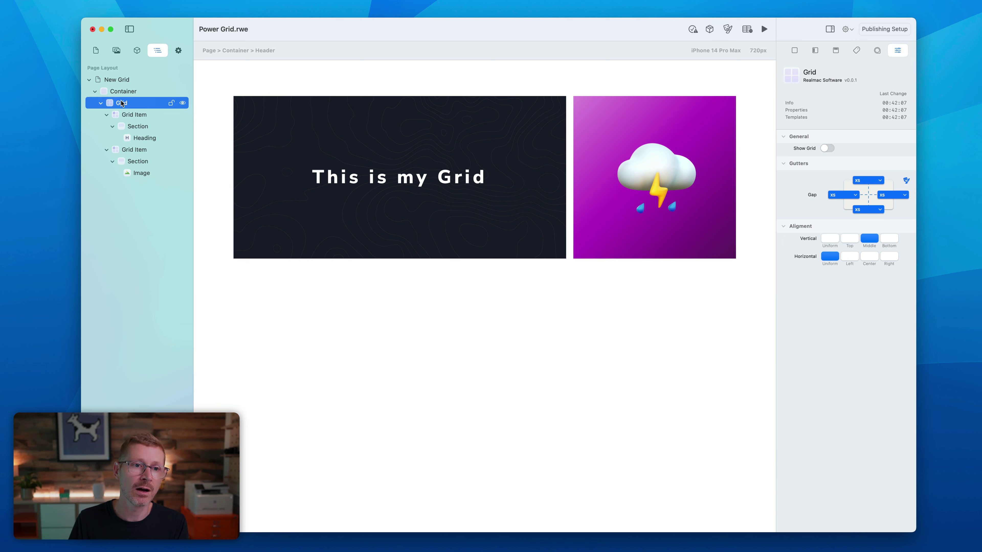
Duplicate the grid item containing the heading section and move the copy after the cloud image's grid item.
{"action": "left_click", "coordinate": [131, 103]}
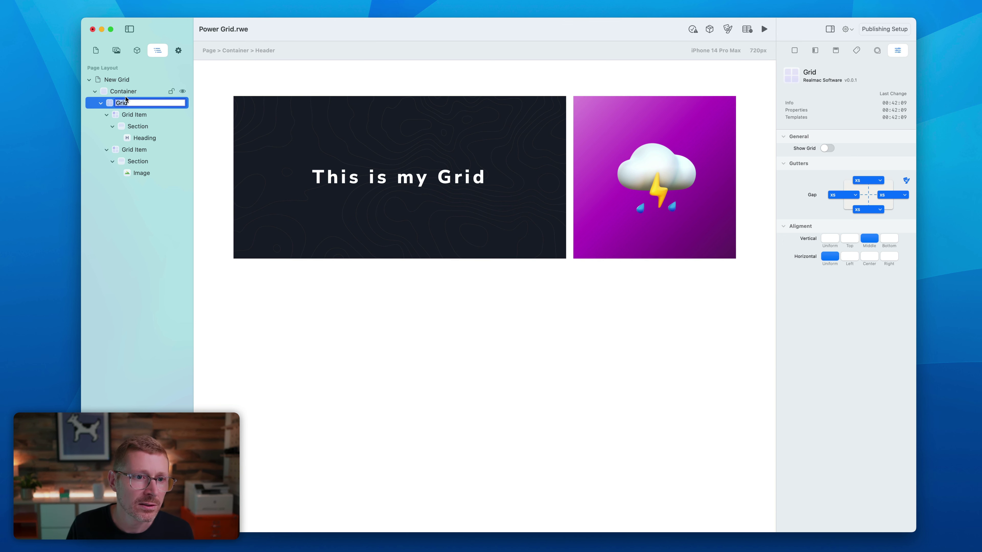
{"action": "key", "text": "Return"}
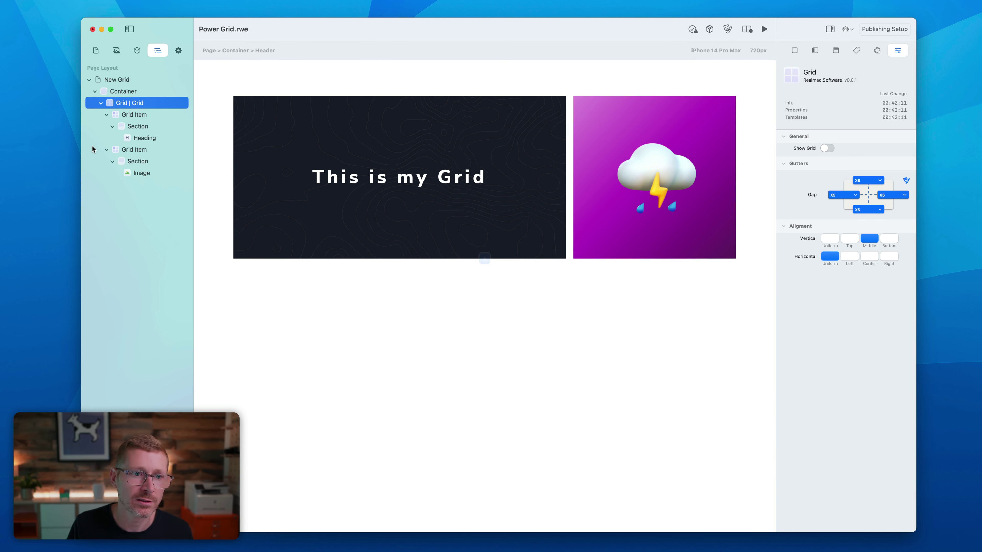
{"action": "left_click", "coordinate": [105, 116]}
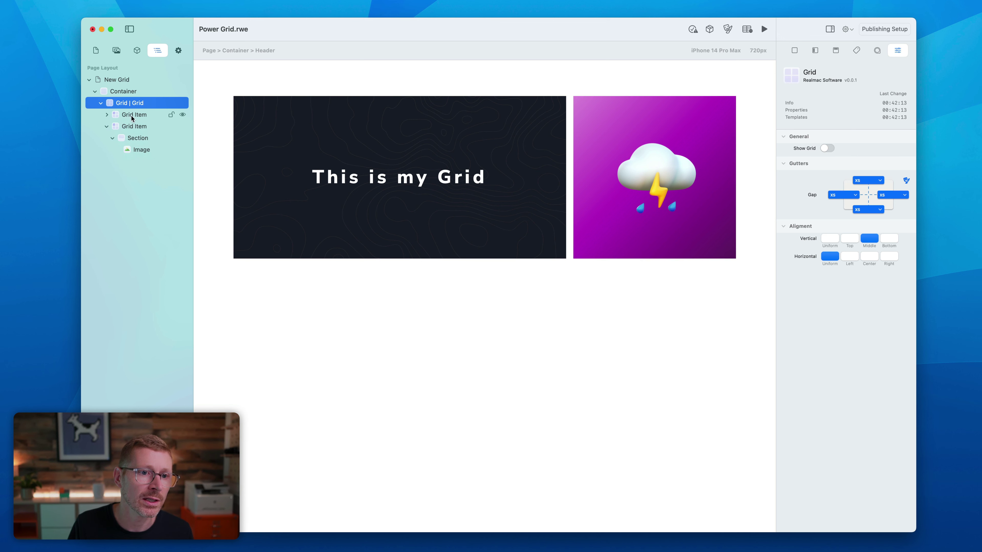
{"action": "left_click", "coordinate": [133, 118]}
{"action": "right_click", "coordinate": [135, 116]}
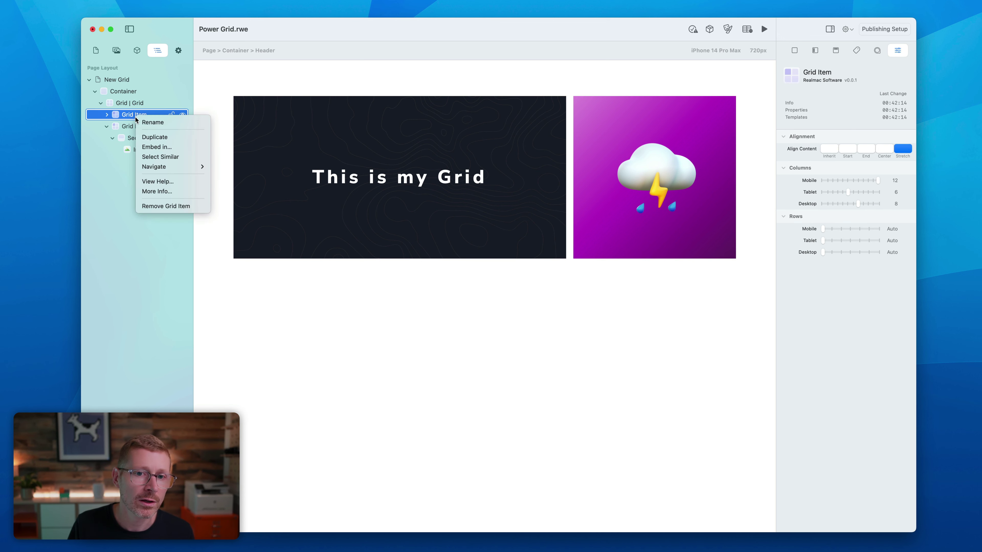
{"action": "left_click", "coordinate": [179, 136]}
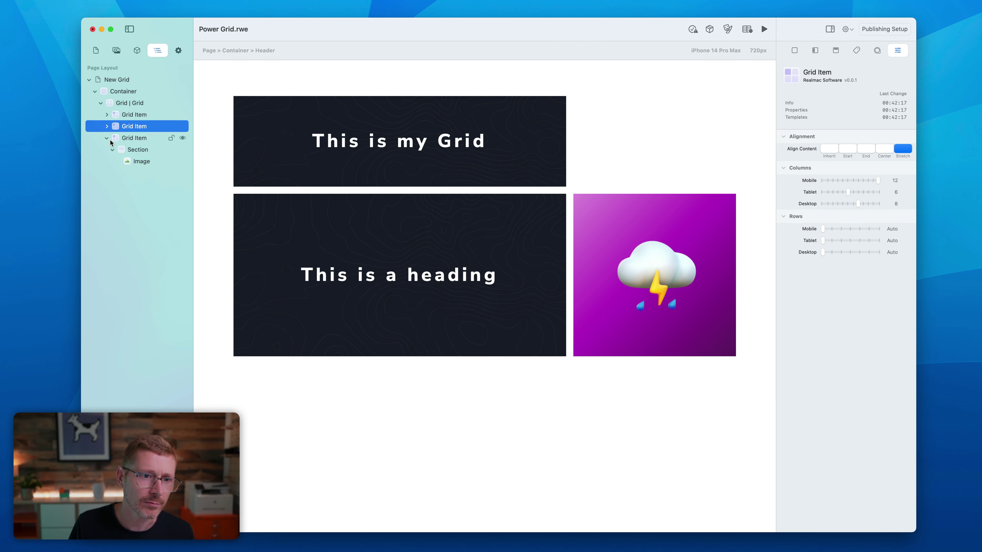
{"action": "left_click", "coordinate": [107, 138]}
{"action": "left_click_drag", "start_coordinate": [134, 138], "coordinate": [116, 148]}
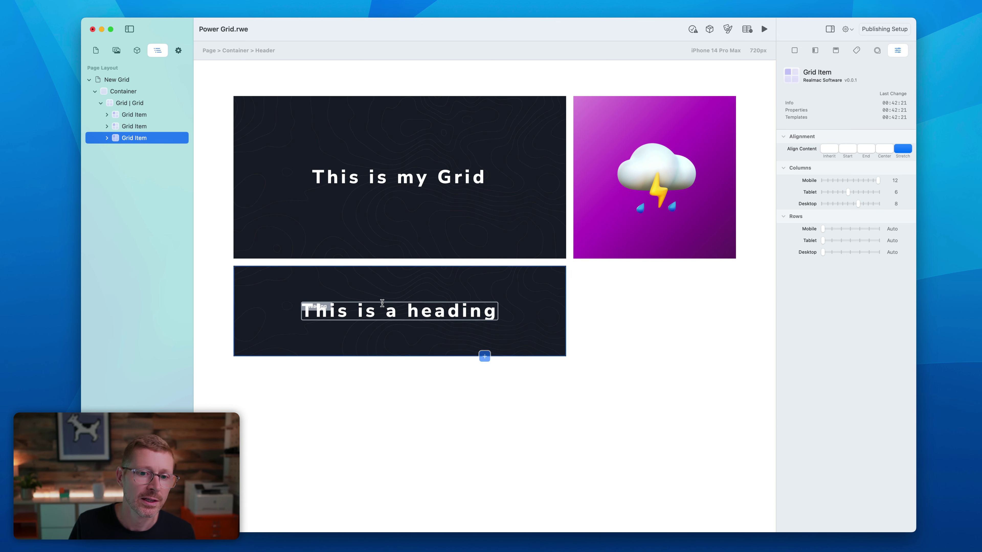
Remove the copied section's background image and set its From, Via and To colours to the middle red shade of the custom Orange colour.
{"action": "left_click", "coordinate": [440, 279]}
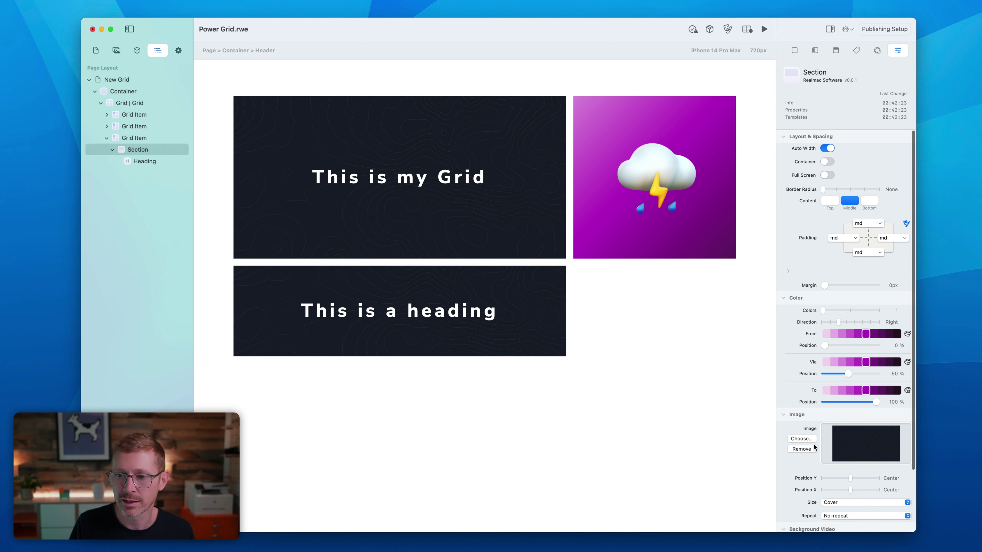
{"action": "left_click", "coordinate": [810, 448]}
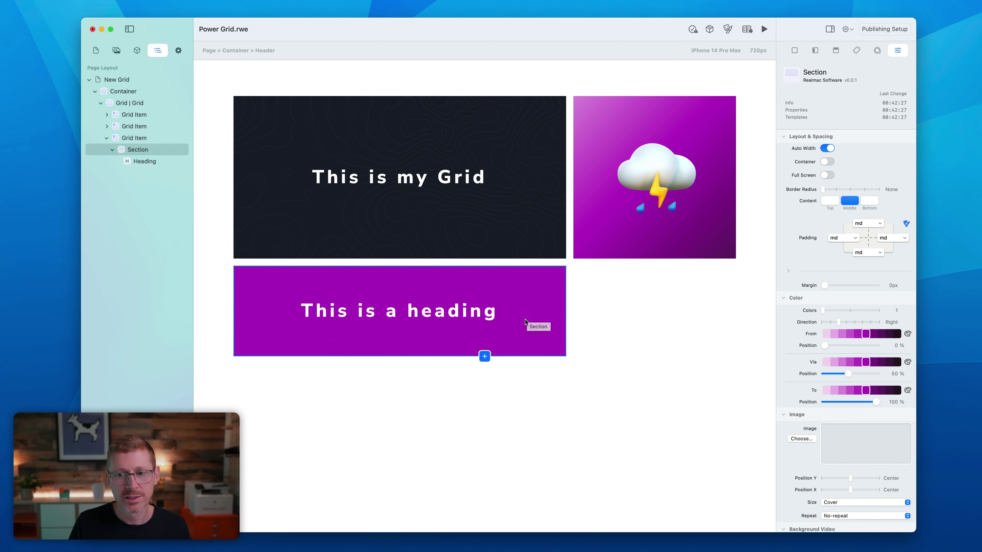
{"action": "left_click", "coordinate": [908, 333]}
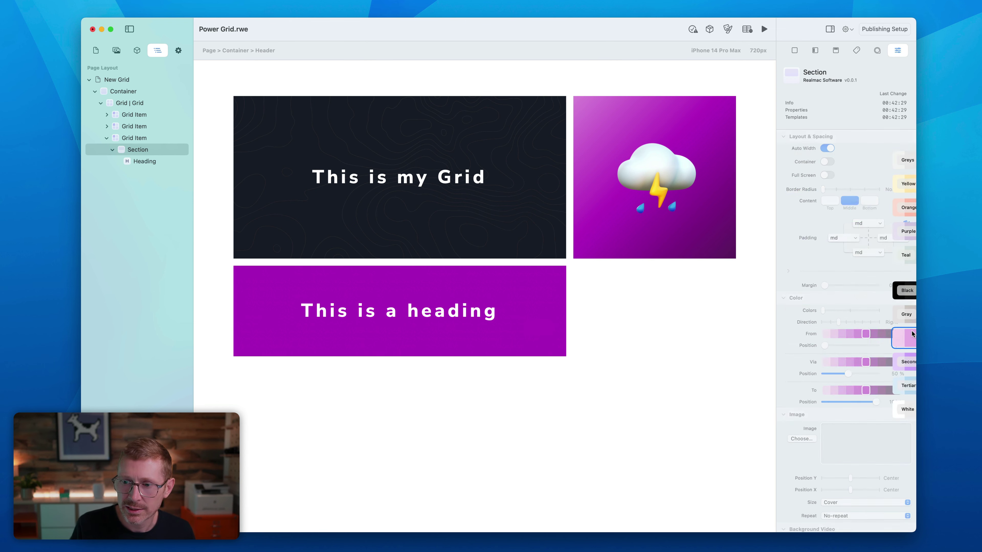
{"action": "left_click", "coordinate": [853, 207]}
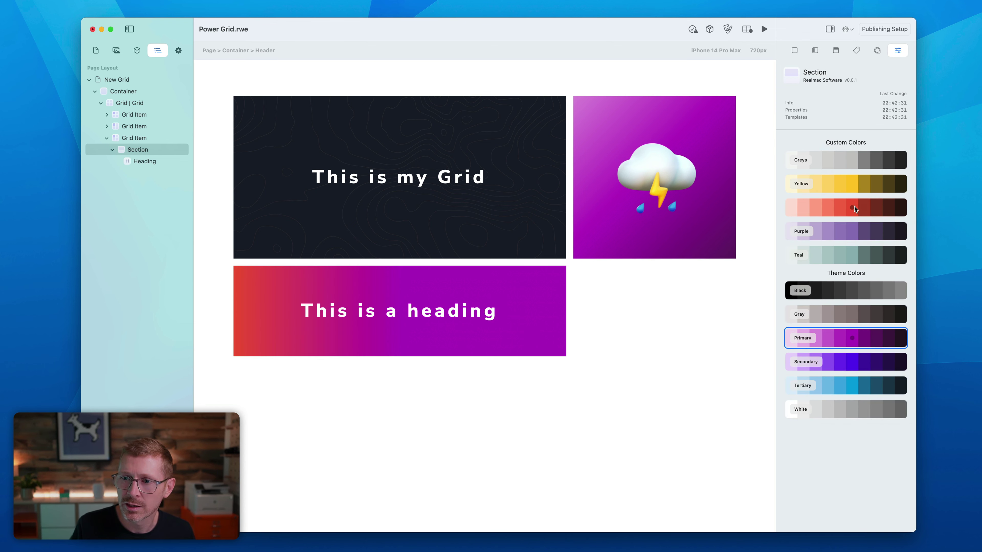
{"action": "left_click", "coordinate": [791, 205]}
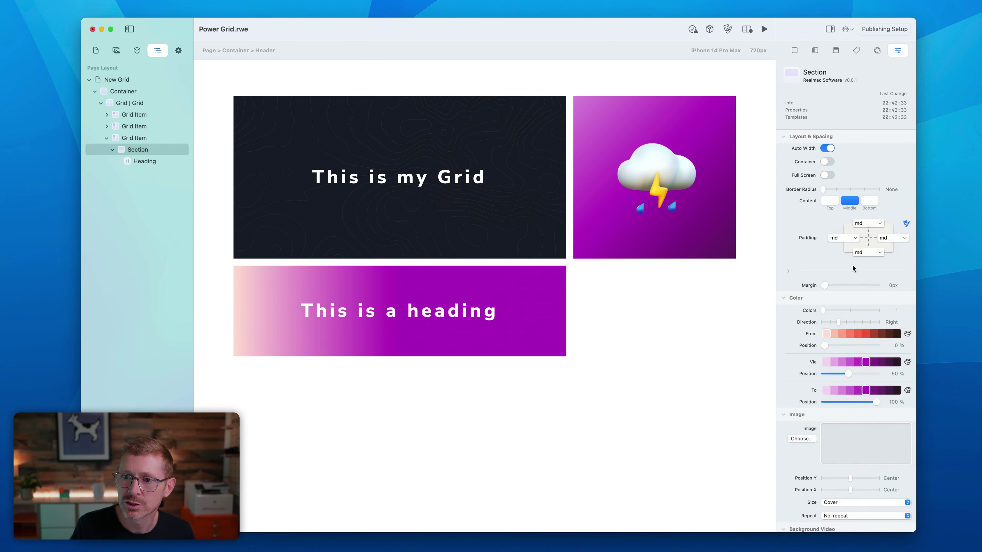
{"action": "left_click", "coordinate": [908, 360]}
{"action": "left_click", "coordinate": [791, 207]}
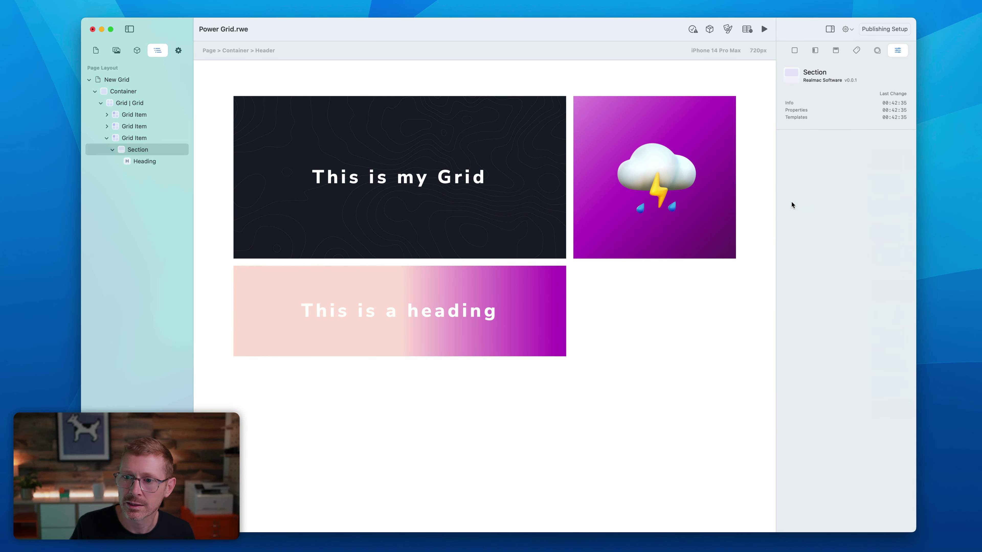
{"action": "left_click", "coordinate": [908, 390]}
{"action": "left_click", "coordinate": [793, 203]}
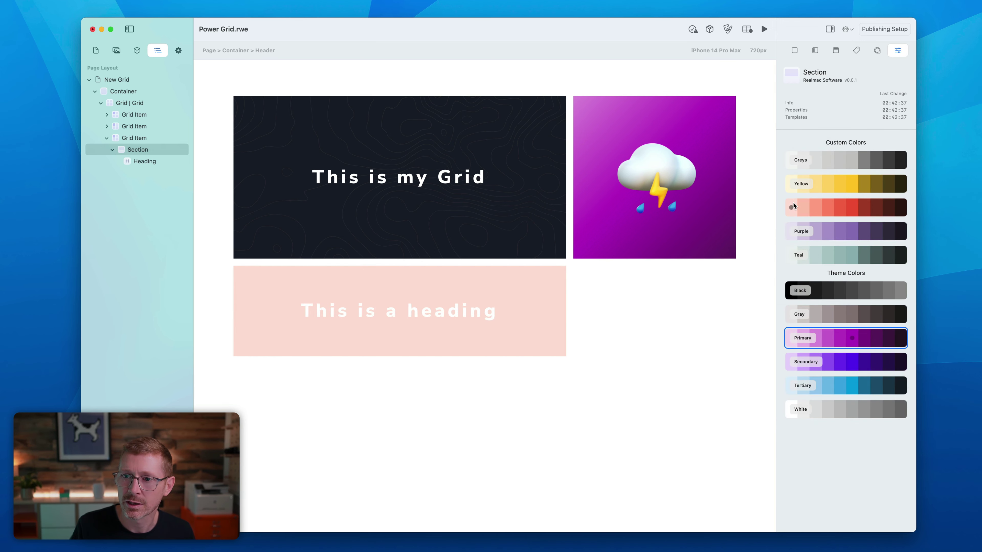
{"action": "left_click", "coordinate": [866, 390]}
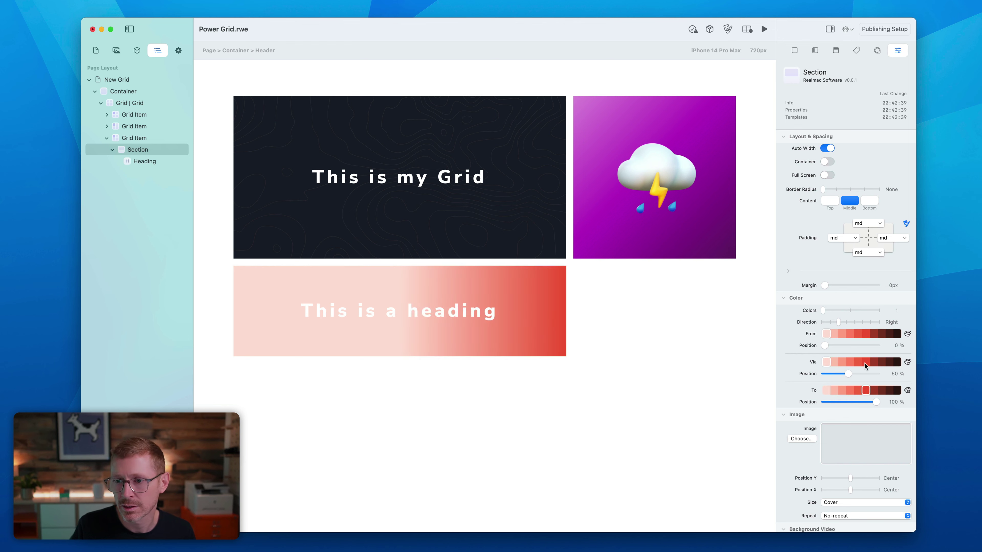
{"action": "left_click", "coordinate": [865, 362]}
{"action": "left_click", "coordinate": [865, 334]}
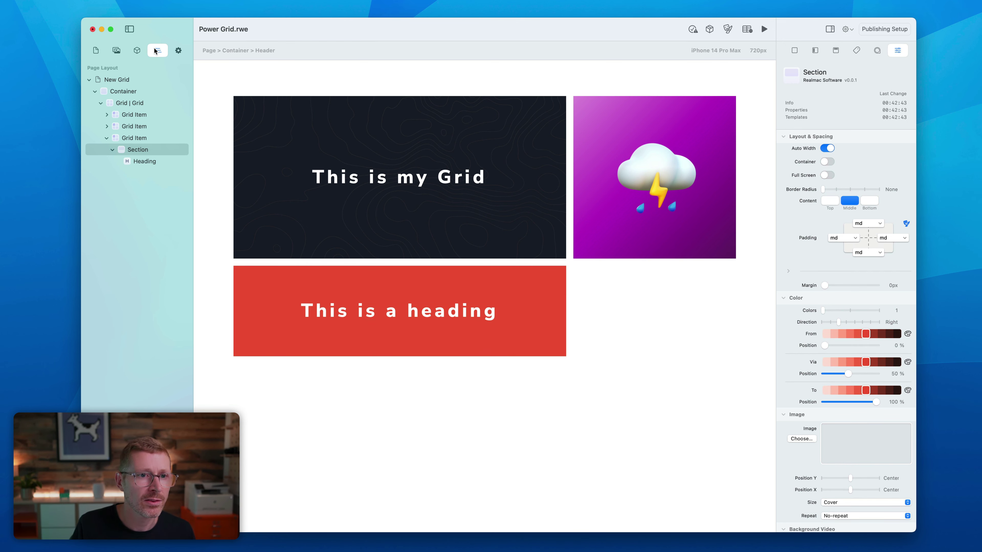
Place an Image element above the heading in the red section and set keyboard.png from the icons folder as its picture.
{"action": "left_click", "coordinate": [137, 50]}
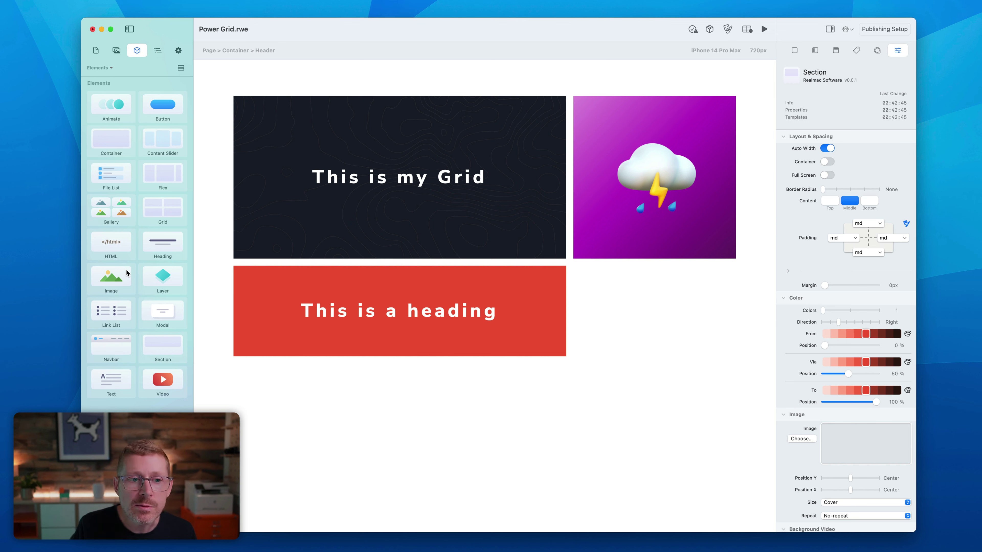
{"action": "left_click_drag", "start_coordinate": [122, 289], "coordinate": [409, 292]}
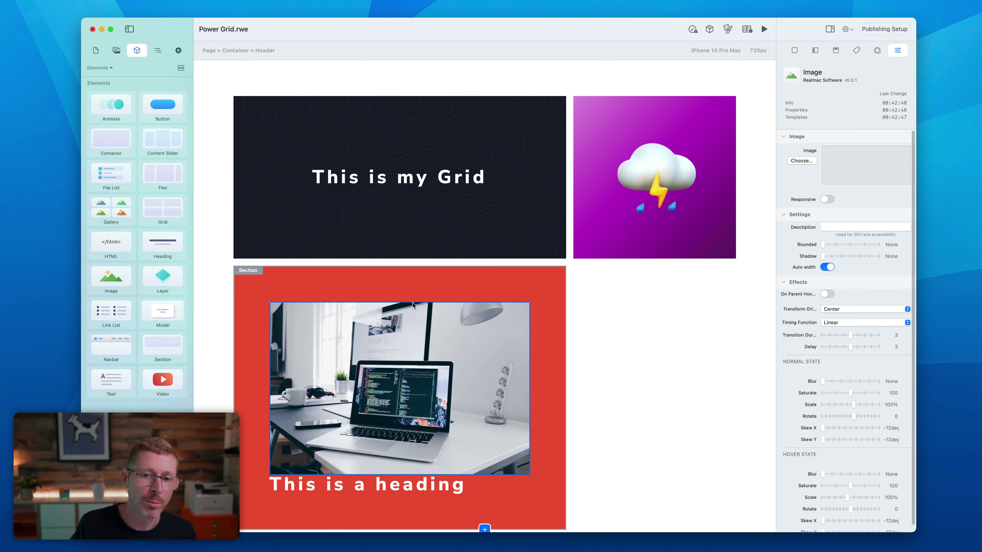
{"action": "left_click", "coordinate": [111, 52]}
{"action": "left_click_drag", "start_coordinate": [116, 172], "coordinate": [854, 171]}
Change the heading below the keyboard picture to "Keyboard" and centre-align it.
{"action": "left_click", "coordinate": [420, 445]}
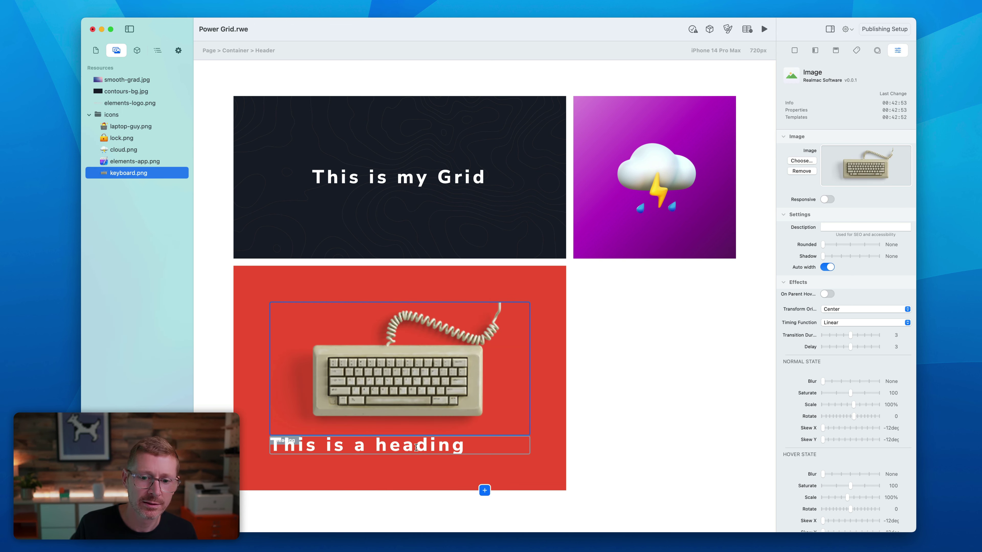
{"action": "double_click", "coordinate": [429, 446]}
{"action": "left_click_drag", "start_coordinate": [489, 444], "coordinate": [269, 425]}
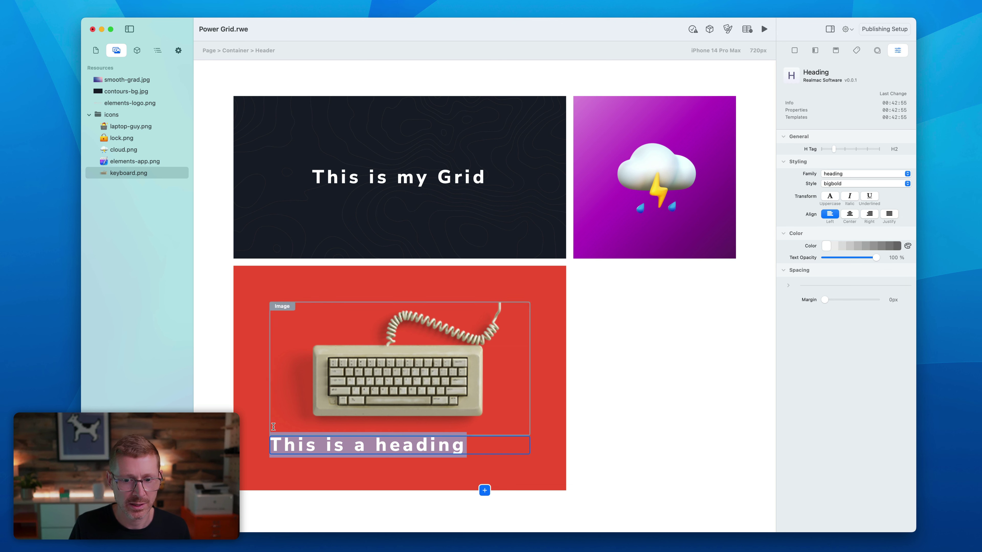
{"action": "type", "text": "keyboard"}
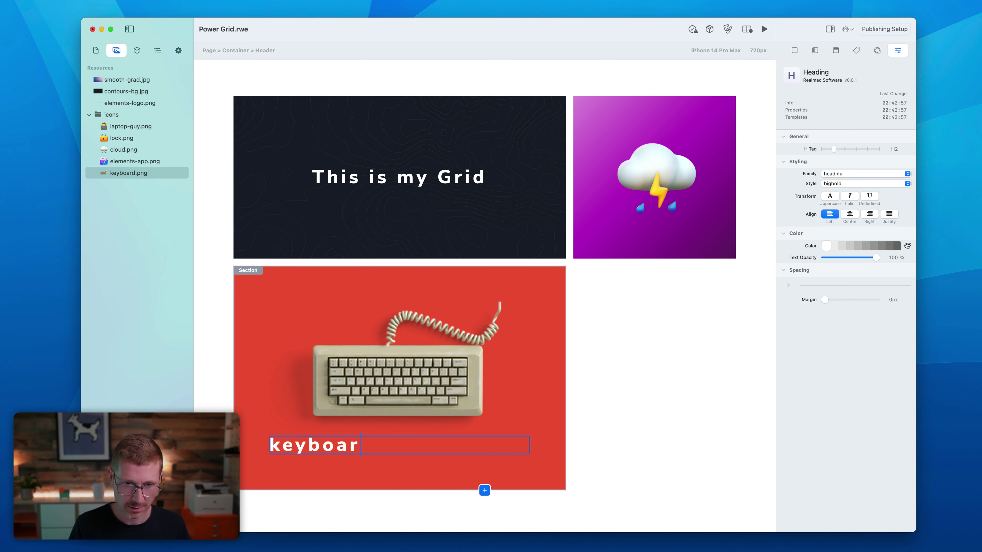
{"action": "left_click", "coordinate": [849, 214]}
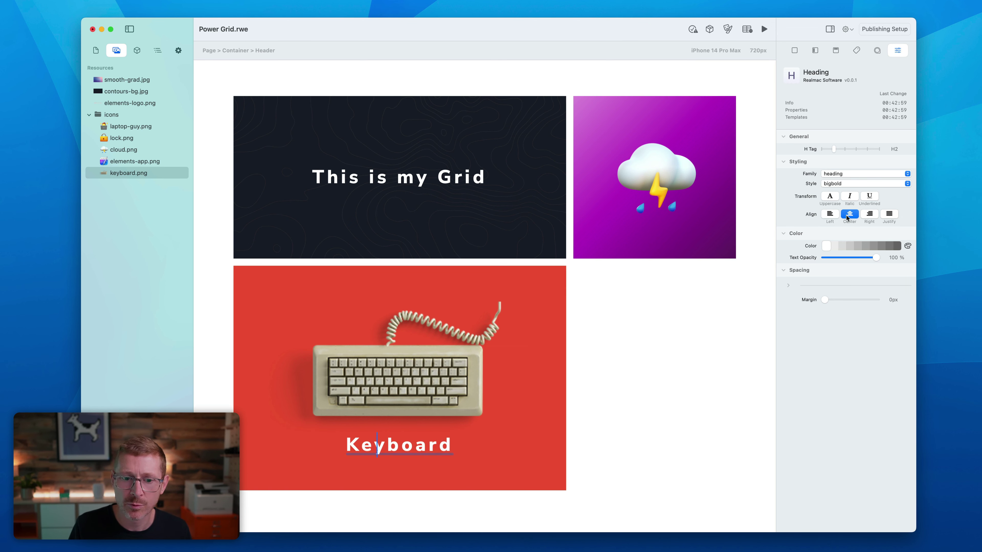
{"action": "left_click", "coordinate": [498, 434]}
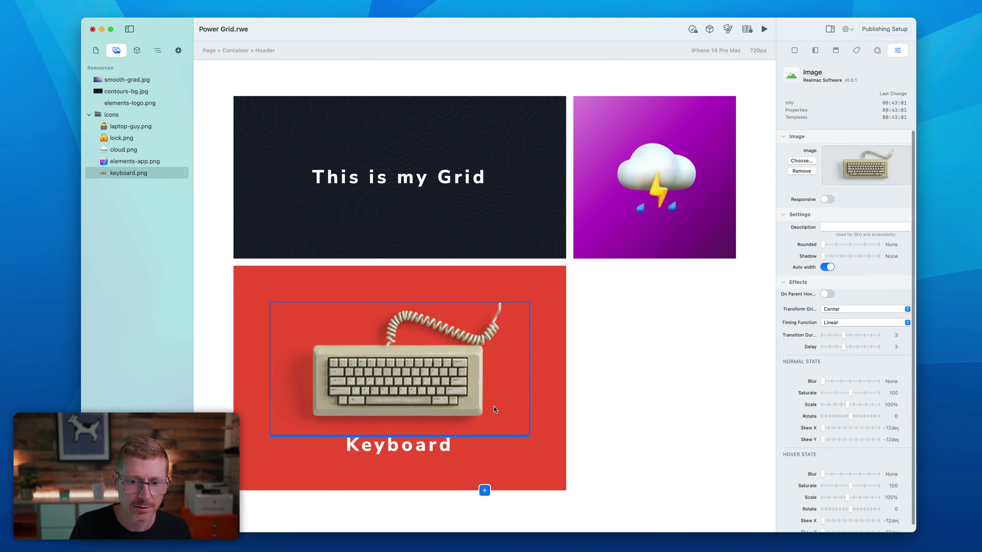
{"action": "left_click", "coordinate": [491, 448]}
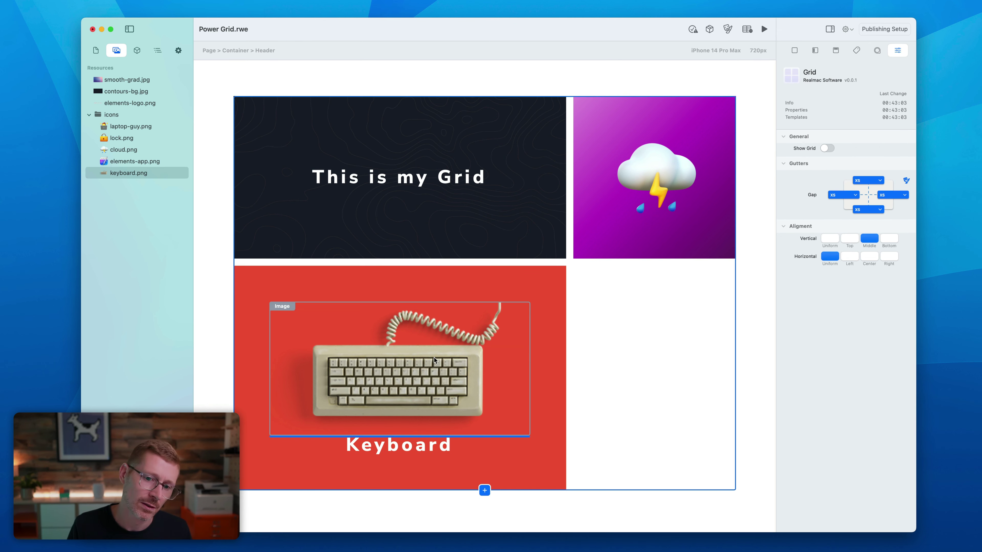
{"action": "left_click", "coordinate": [436, 359]}
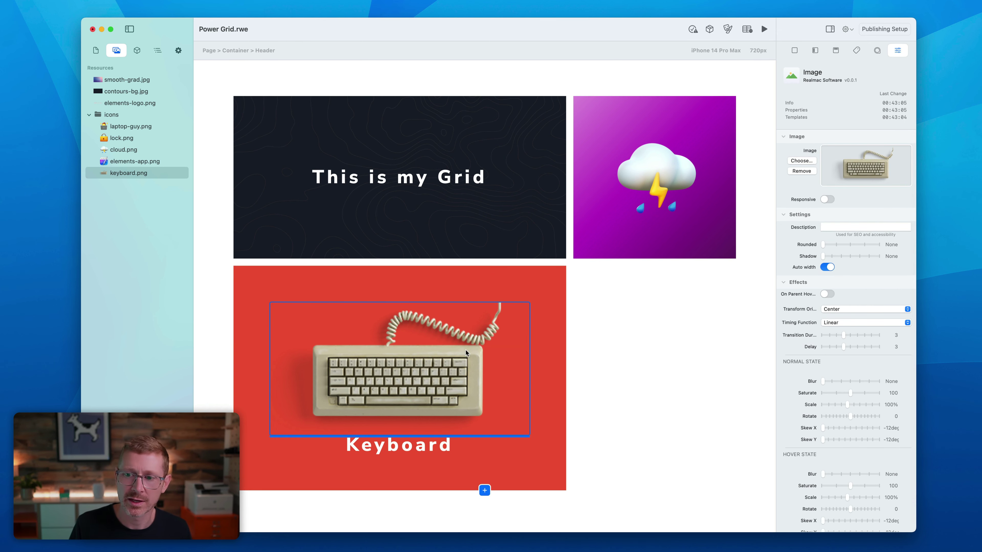
Set the grid item holding the red Keyboard section to span 4 columns on desktop.
{"action": "left_click", "coordinate": [474, 276]}
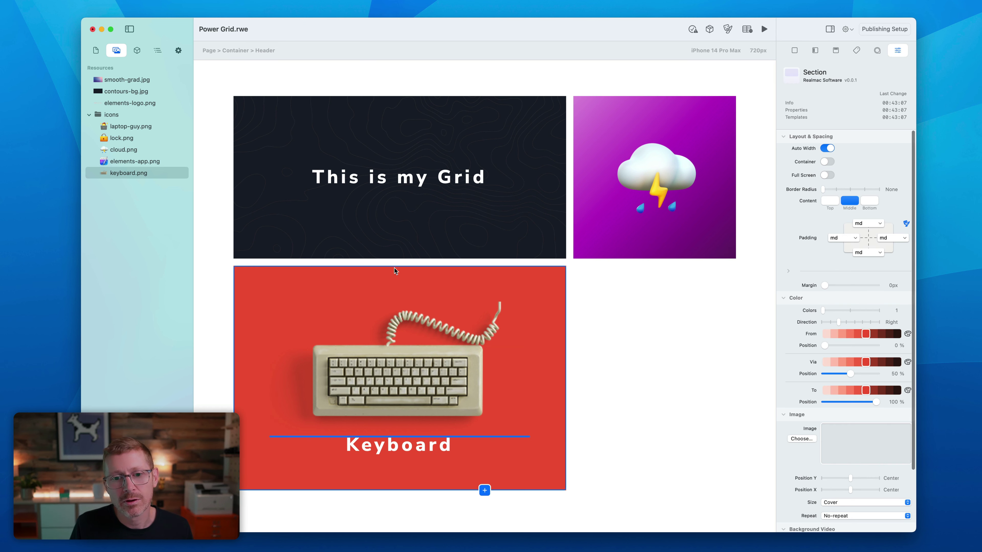
{"action": "left_click", "coordinate": [141, 52]}
{"action": "left_click", "coordinate": [156, 51]}
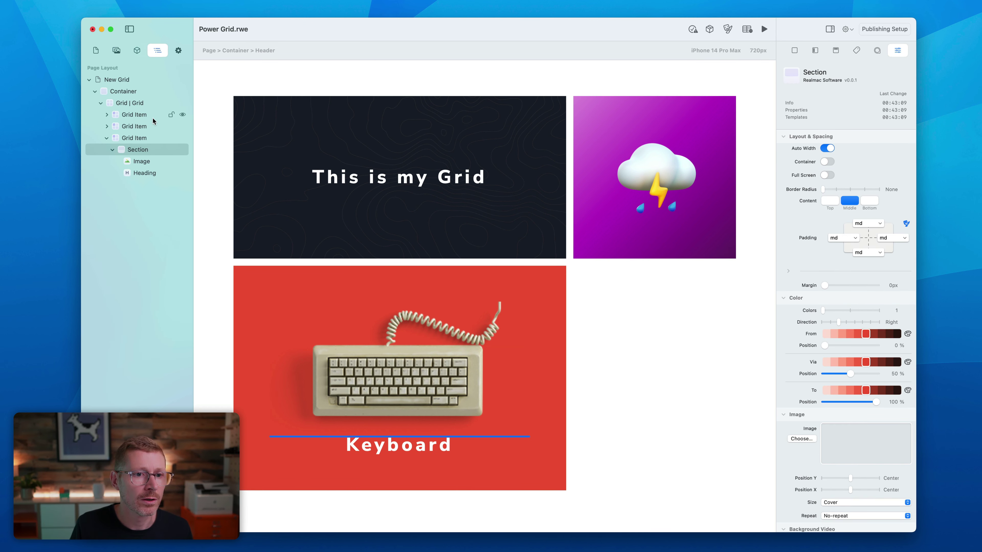
{"action": "left_click", "coordinate": [146, 137]}
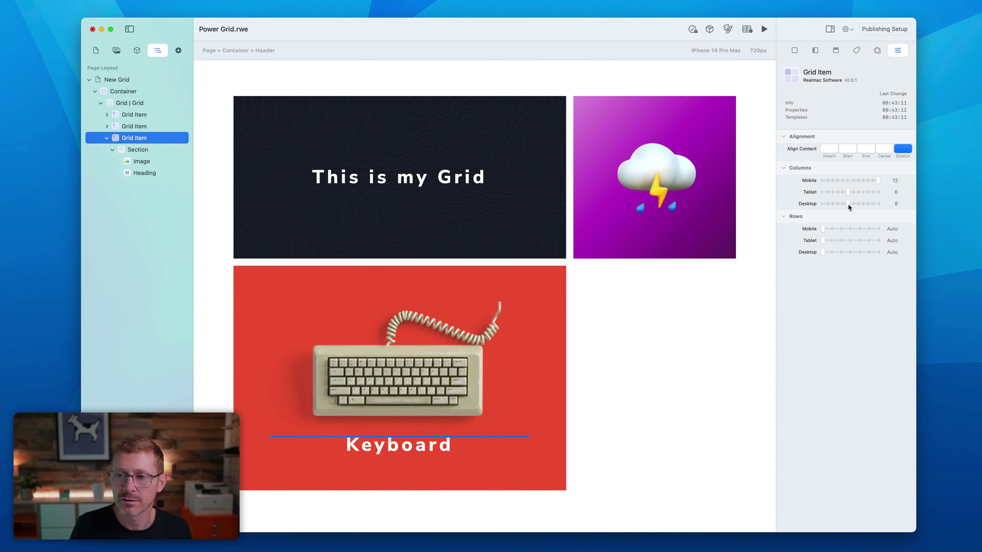
{"action": "left_click", "coordinate": [838, 204]}
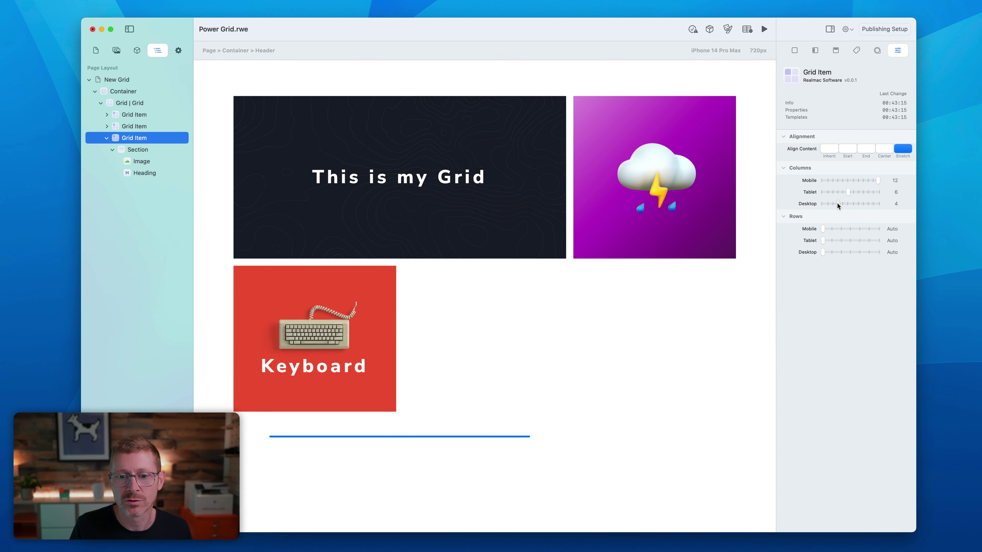
Switch to the Grid Example page and back to New Grid, and briefly open and close the page preview.
{"action": "left_click", "coordinate": [482, 424]}
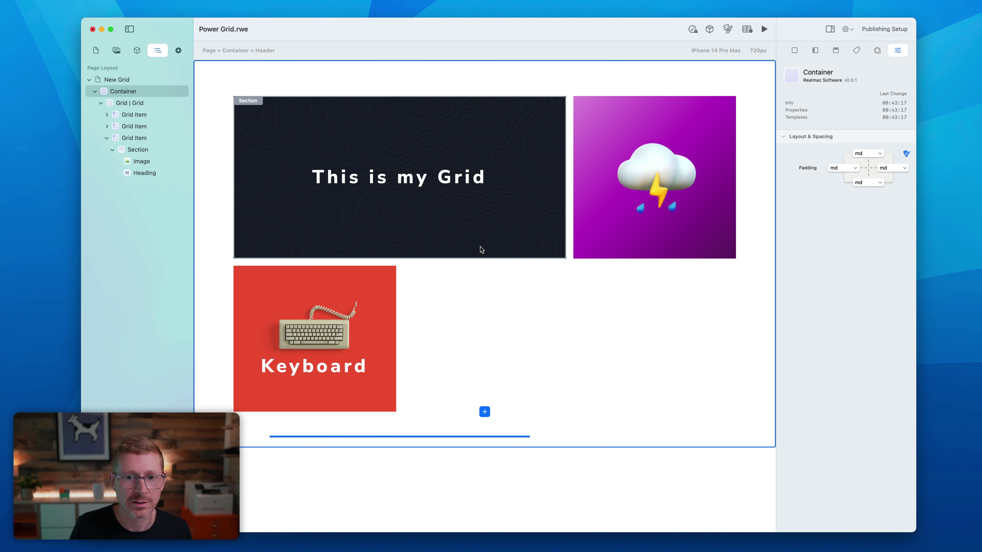
{"action": "left_click", "coordinate": [116, 80]}
{"action": "left_click", "coordinate": [119, 92]}
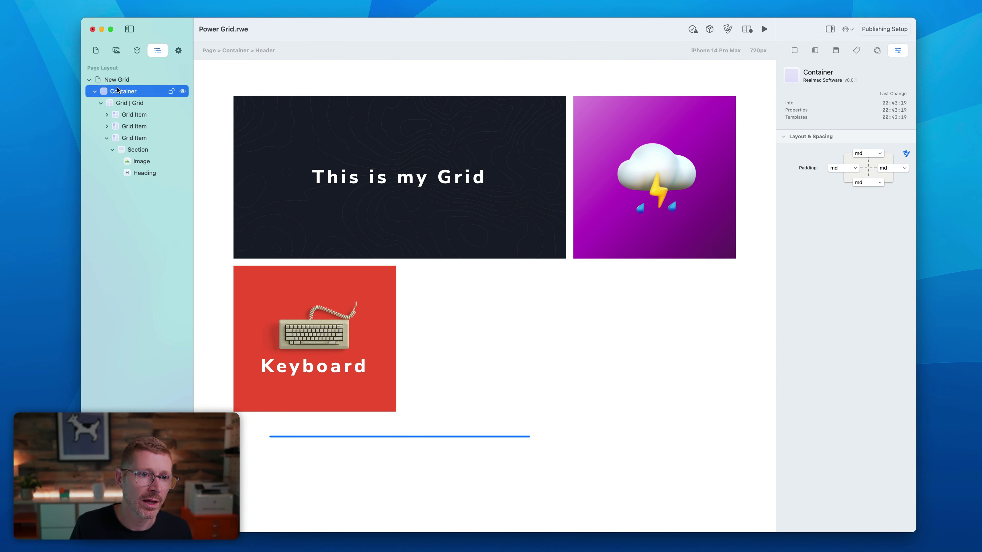
{"action": "right_click", "coordinate": [114, 80]}
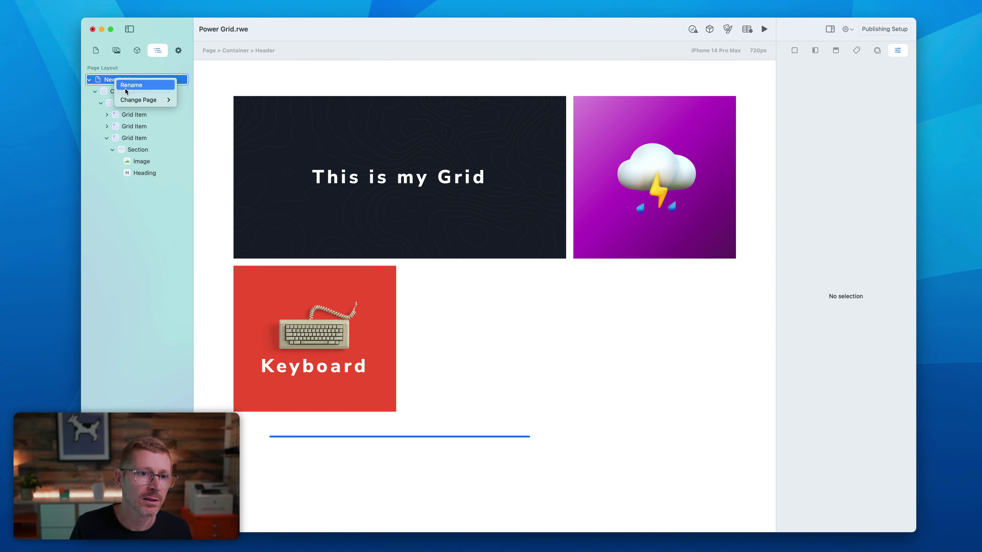
{"action": "mouse_move", "coordinate": [147, 100]}
{"action": "left_click", "coordinate": [179, 101]}
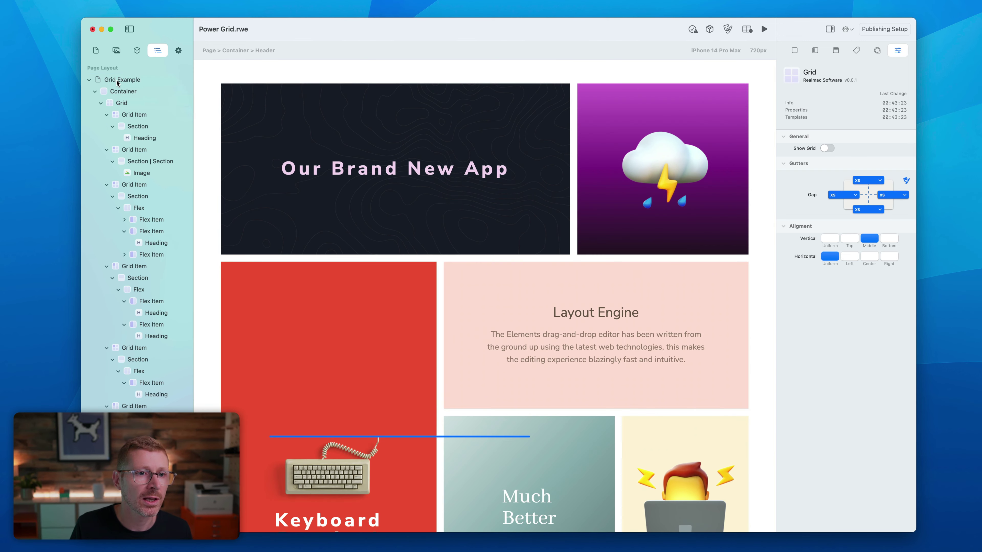
{"action": "right_click", "coordinate": [117, 83]}
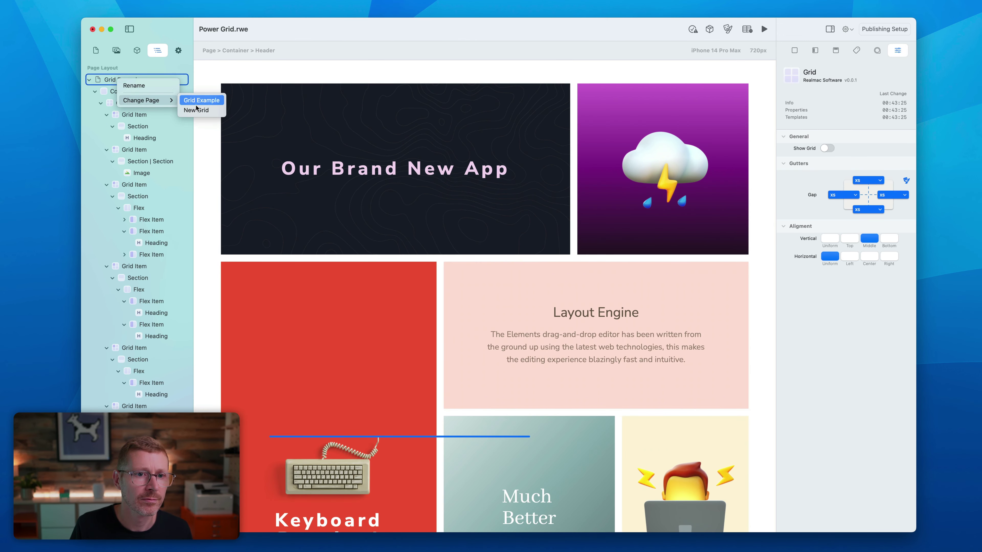
{"action": "left_click", "coordinate": [196, 108]}
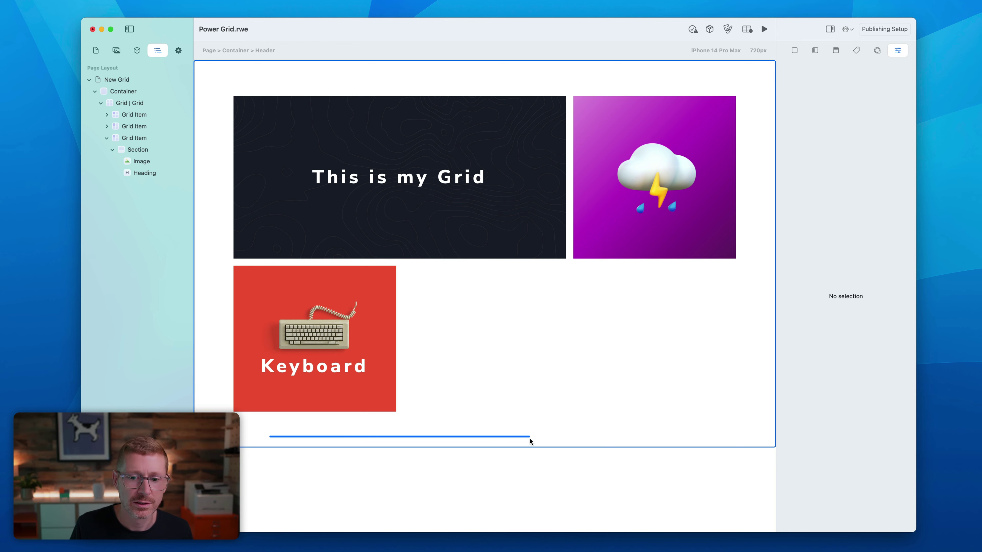
{"action": "left_click", "coordinate": [764, 29]}
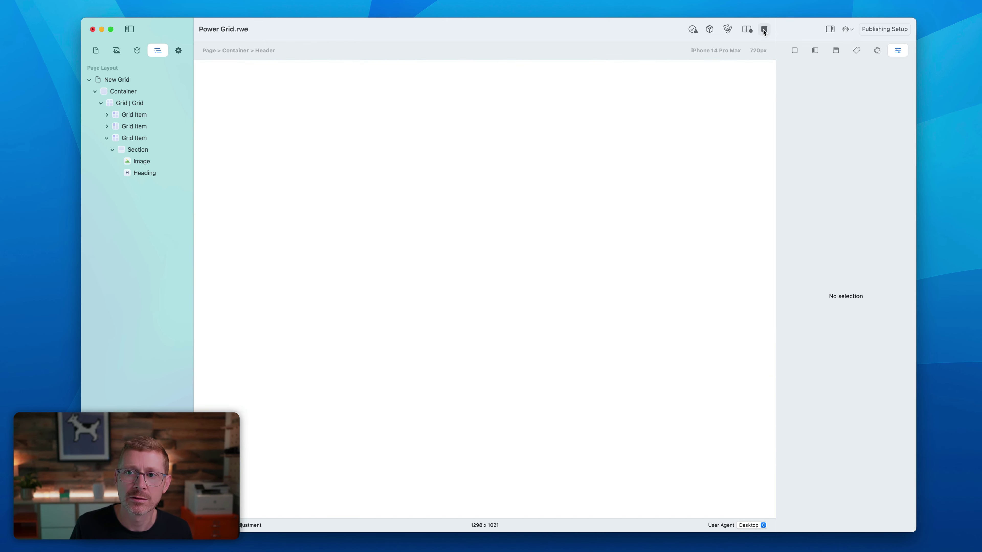
{"action": "left_click", "coordinate": [764, 30]}
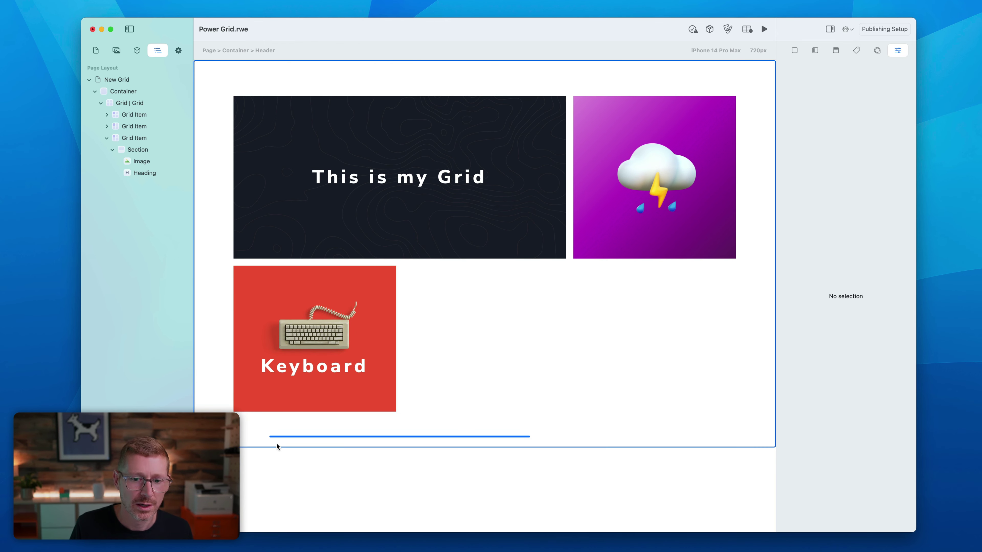
Try an Animate element below the heading in the dark section, and remove it again.
{"action": "left_click", "coordinate": [137, 51]}
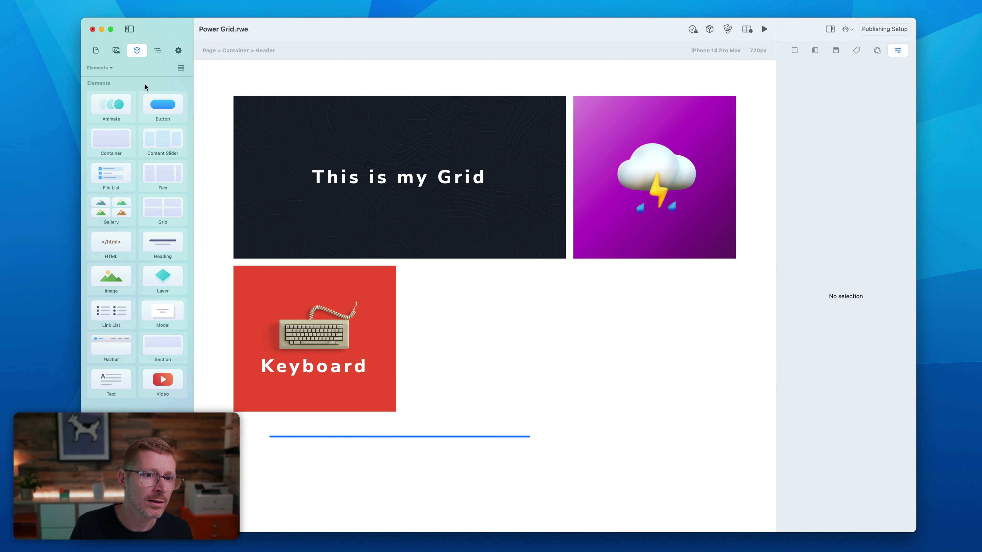
{"action": "left_click_drag", "start_coordinate": [116, 109], "coordinate": [439, 196]}
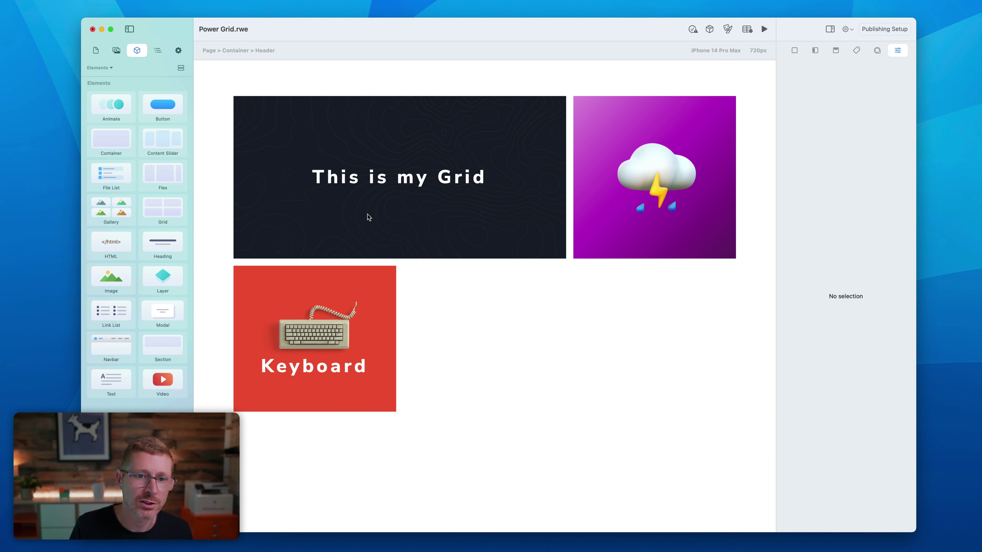
{"action": "left_click", "coordinate": [151, 49]}
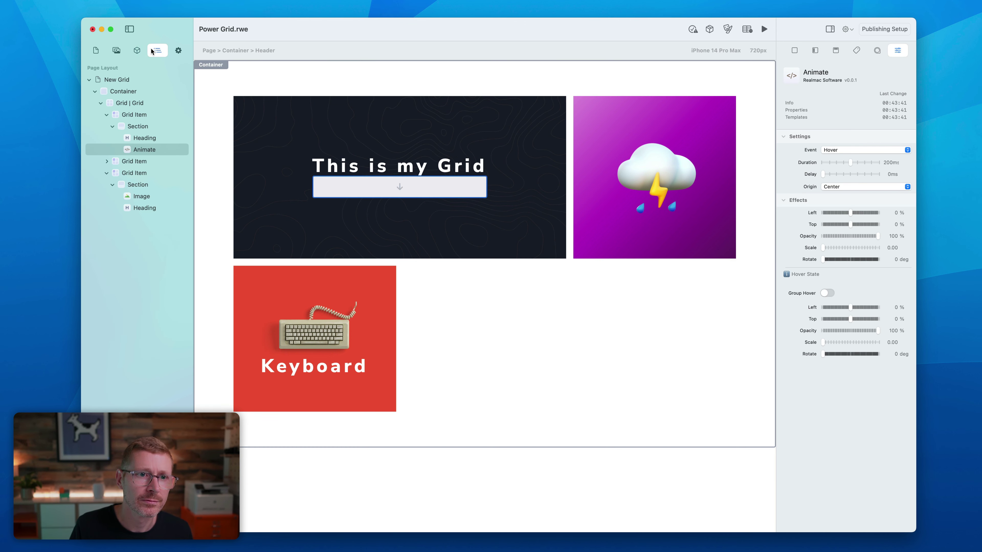
{"action": "right_click", "coordinate": [150, 151]}
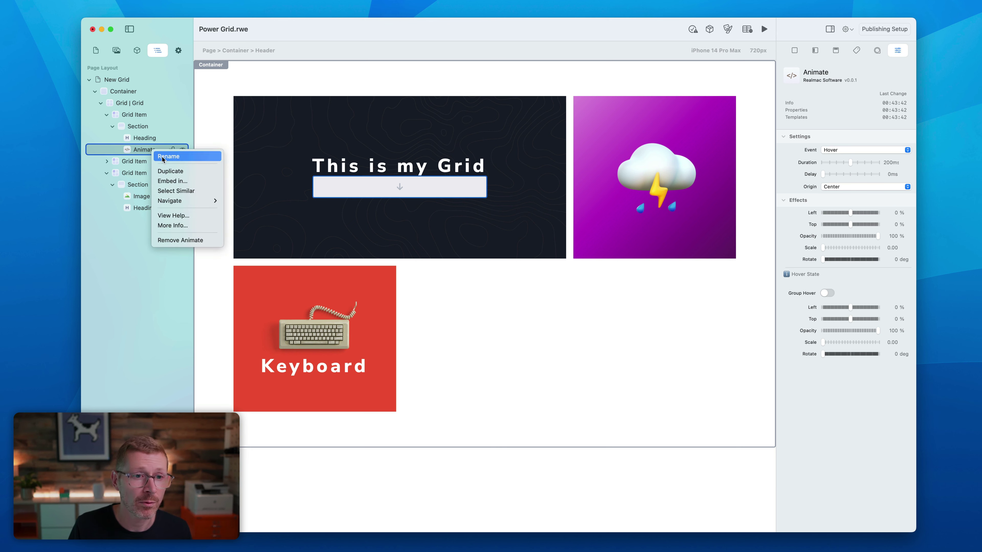
{"action": "left_click", "coordinate": [192, 239]}
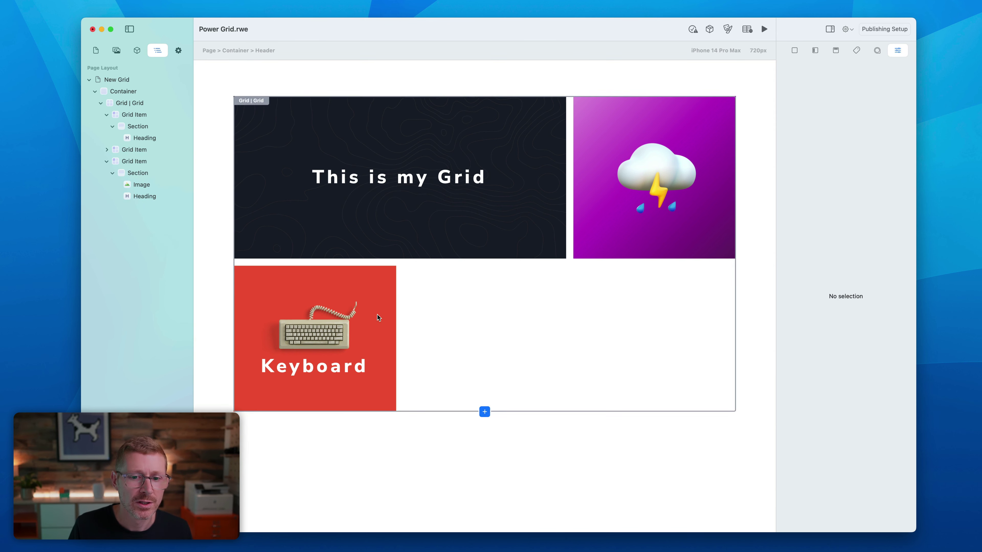
Compare the layout of the Grid Example page with the New Grid page, finishing on New Grid.
{"action": "left_click", "coordinate": [117, 51]}
{"action": "left_click", "coordinate": [136, 51]}
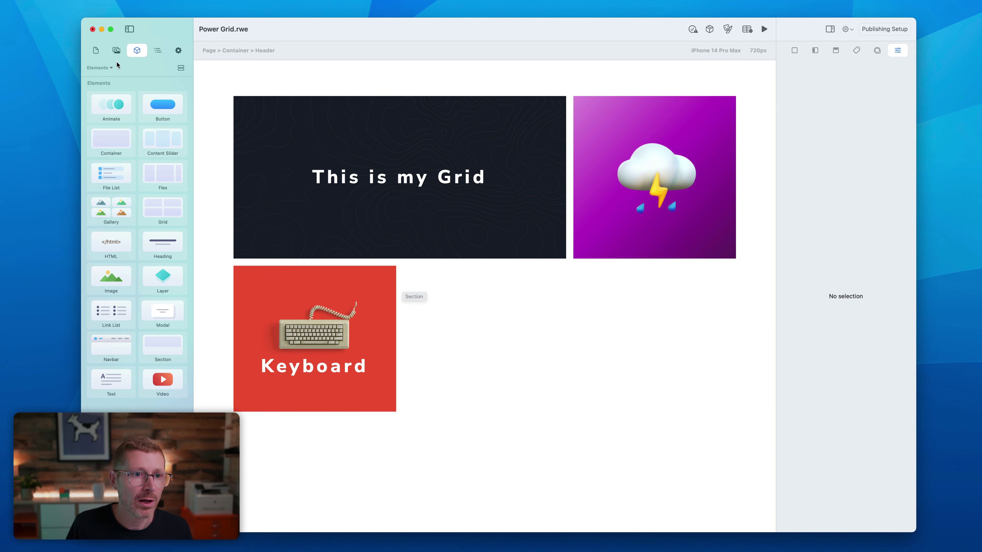
{"action": "left_click", "coordinate": [95, 51]}
{"action": "left_click", "coordinate": [123, 82]}
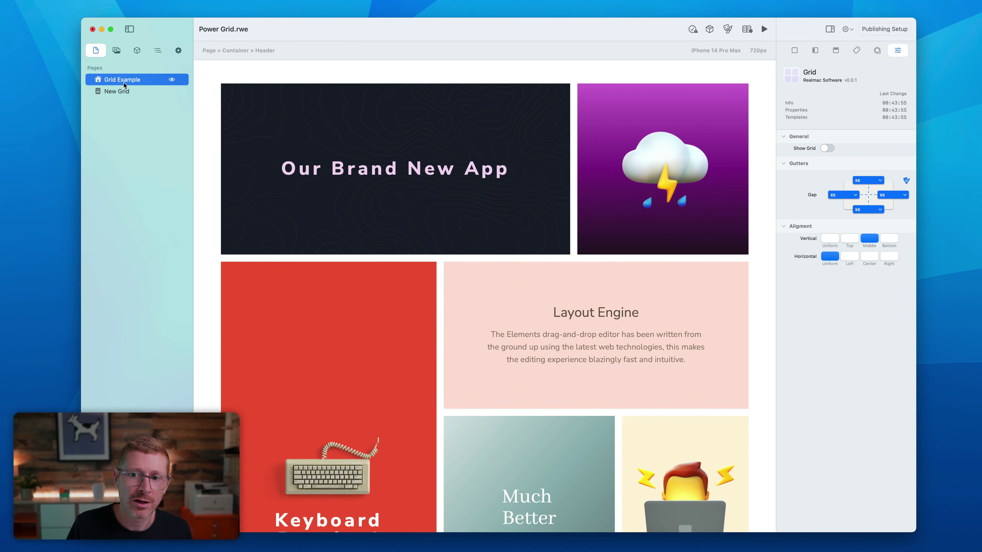
{"action": "left_click", "coordinate": [123, 88]}
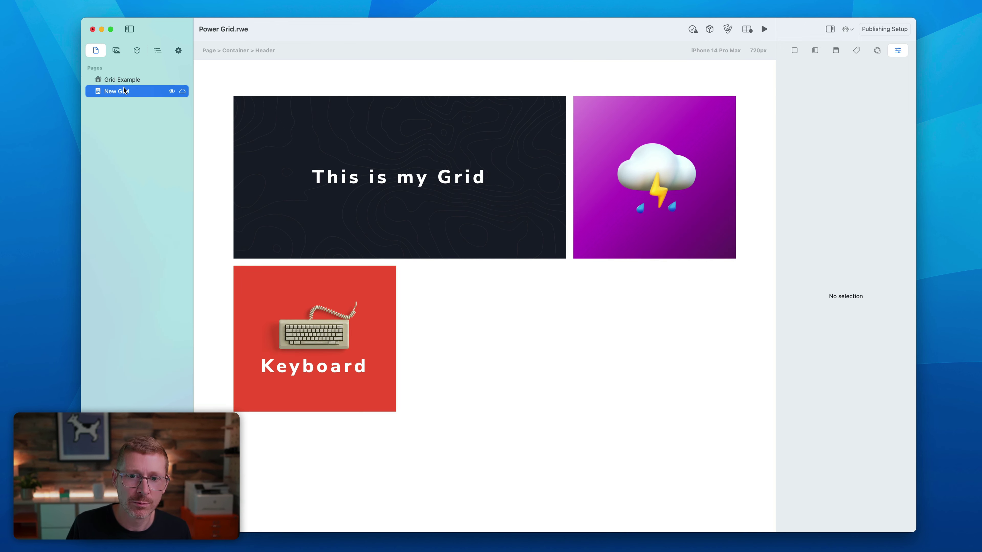
{"action": "left_click", "coordinate": [123, 84]}
{"action": "left_click", "coordinate": [124, 90]}
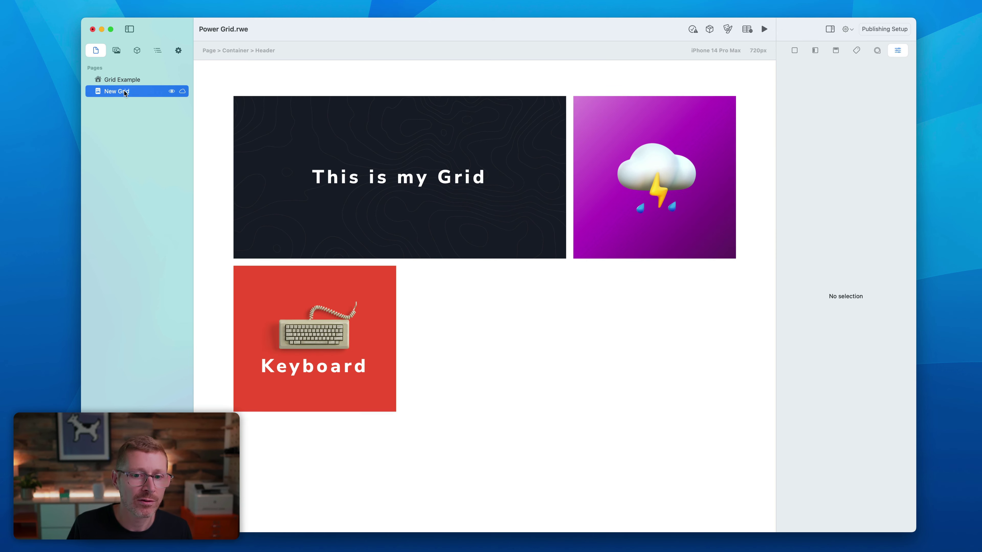
Duplicate the grid item containing the Keyboard section and make the copy span 8 columns on desktop.
{"action": "left_click", "coordinate": [360, 275]}
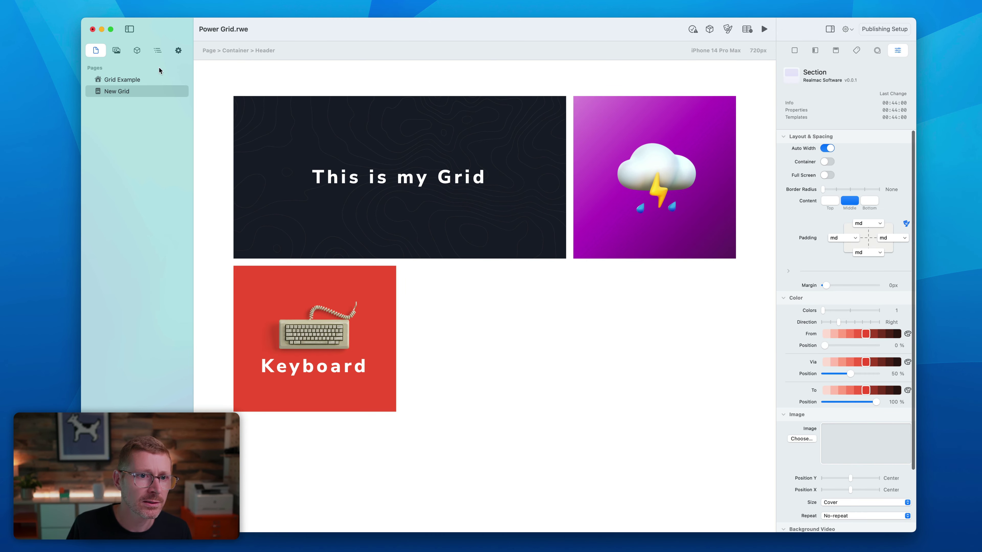
{"action": "left_click", "coordinate": [160, 52]}
{"action": "right_click", "coordinate": [142, 163]}
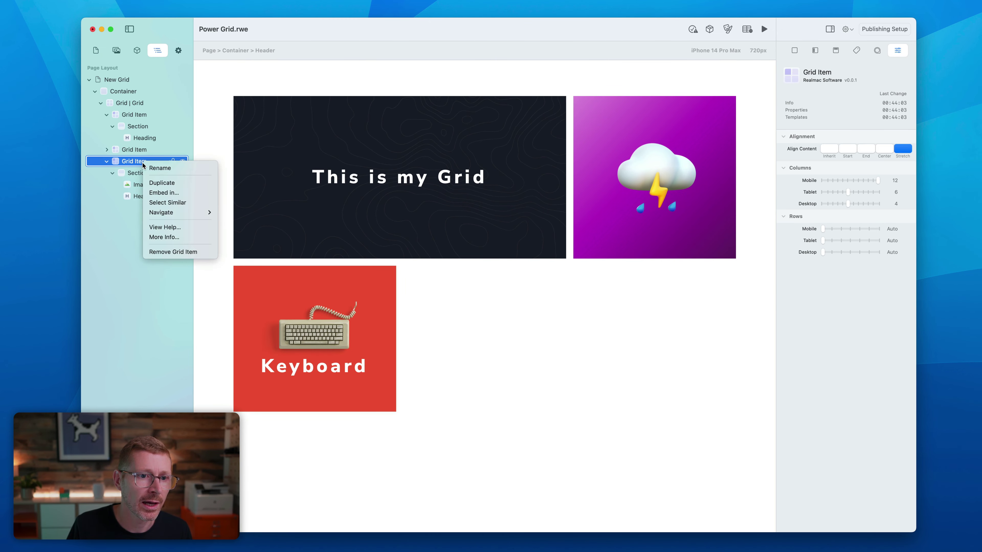
{"action": "left_click", "coordinate": [193, 182]}
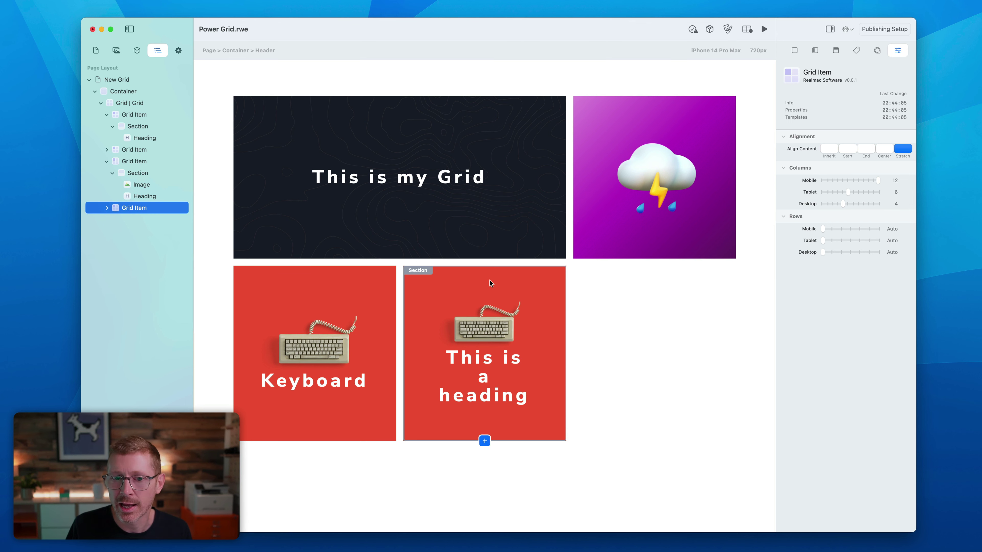
{"action": "left_click", "coordinate": [855, 204]}
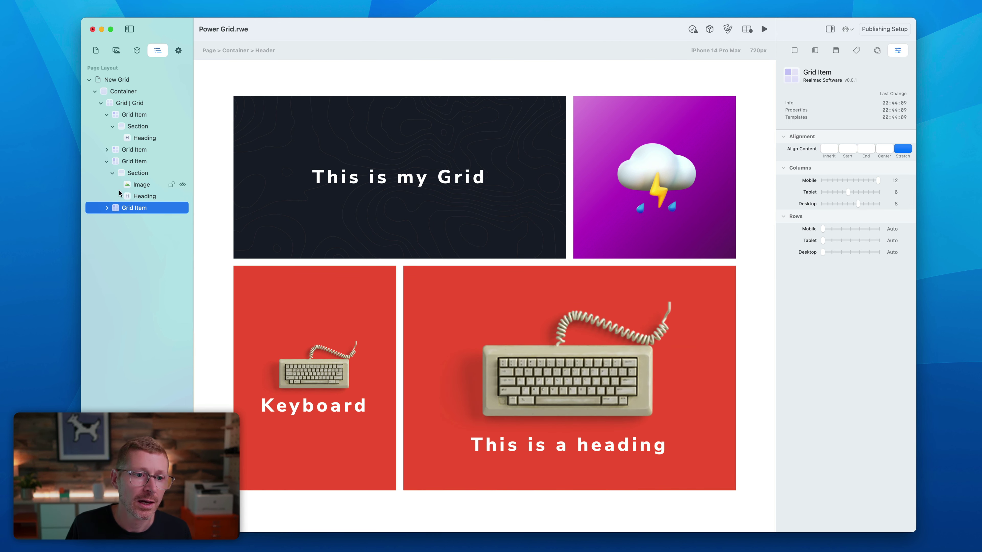
Remove the keyboard image from the copied red section, keeping only its heading.
{"action": "left_click", "coordinate": [112, 219]}
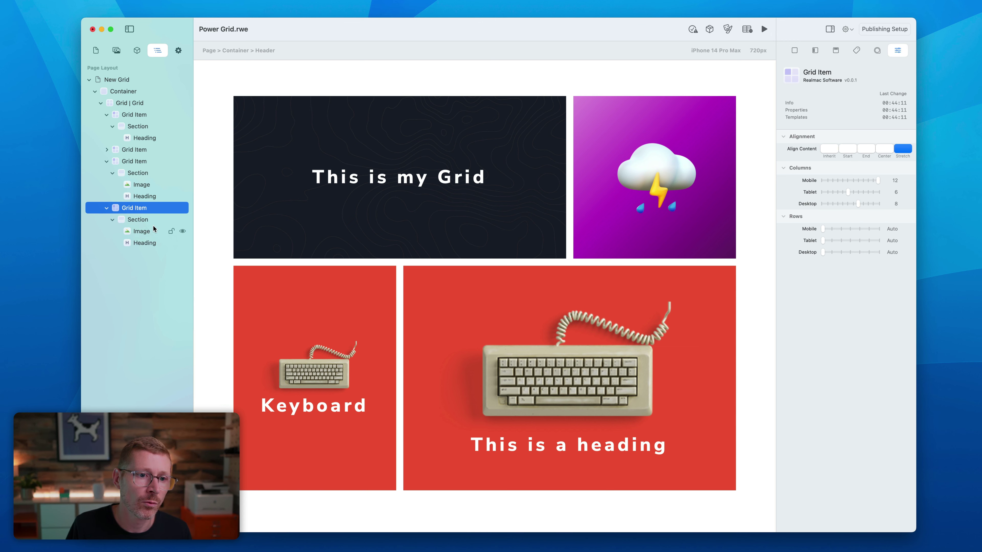
{"action": "left_click", "coordinate": [148, 232]}
{"action": "right_click", "coordinate": [148, 232]}
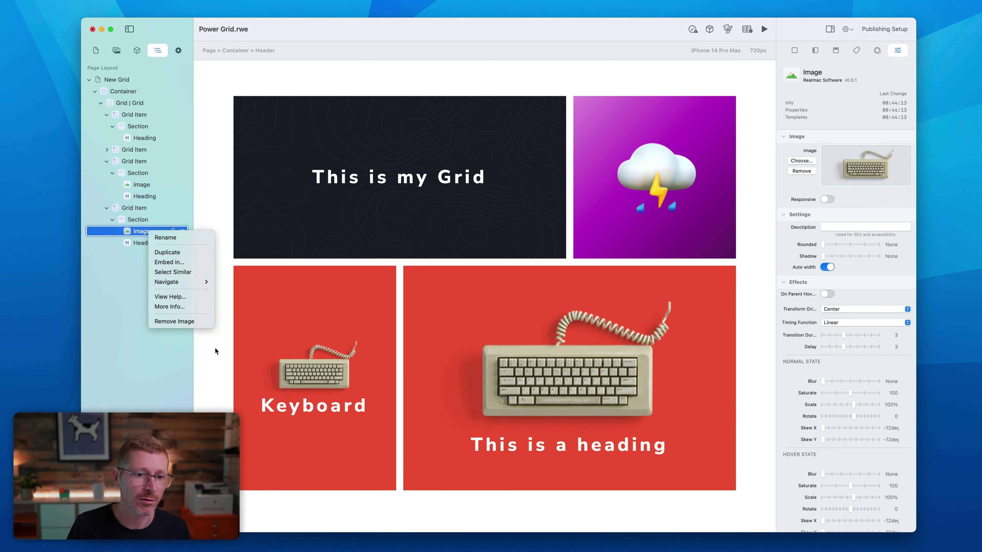
{"action": "left_click", "coordinate": [198, 325]}
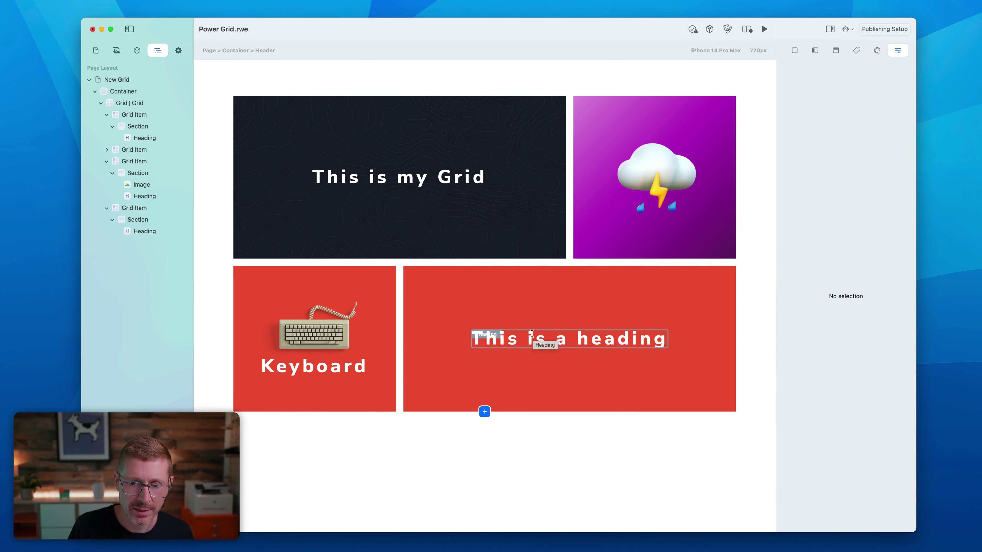
Replace the heading in the wide red section with "Layout Engine".
{"action": "key", "text": "super+Tab"}
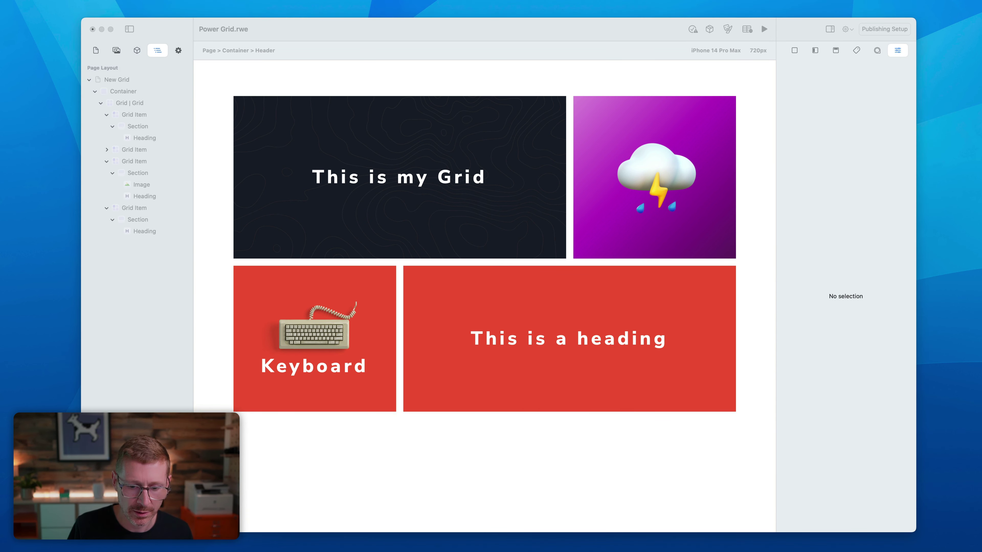
{"action": "left_click", "coordinate": [556, 352]}
{"action": "double_click", "coordinate": [556, 352]}
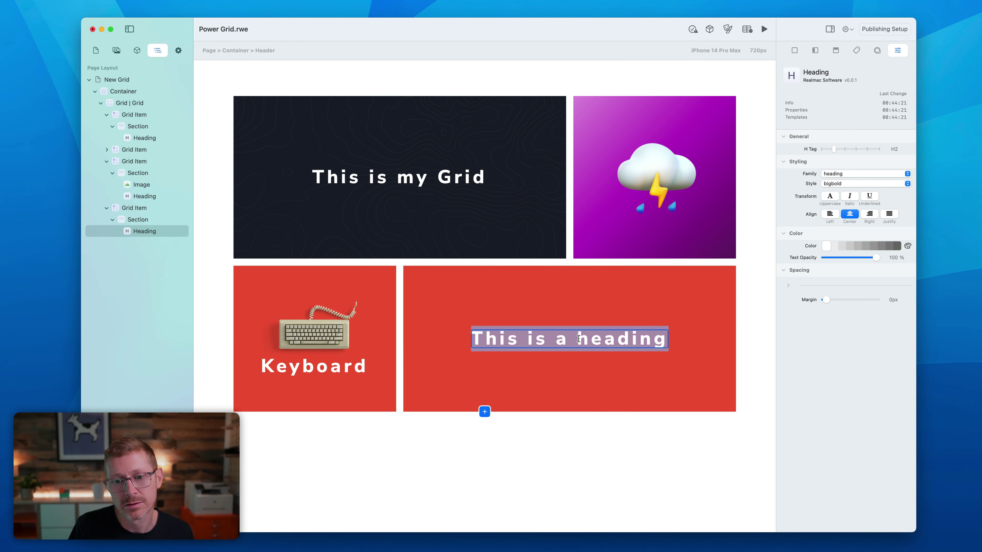
{"action": "type", "text": "Layout Engine"}
{"action": "left_click", "coordinate": [595, 381]}
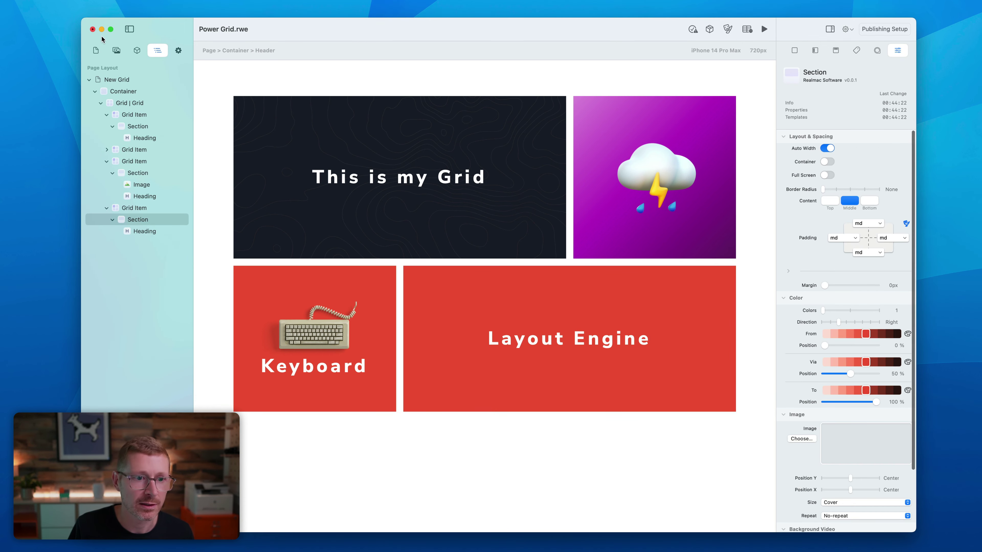
Add a Text element below the Layout Engine heading and replace its placeholder with the copied paragraph about the Elements drag-and-drop editor.
{"action": "left_click", "coordinate": [129, 53]}
{"action": "left_click_drag", "start_coordinate": [120, 371], "coordinate": [611, 369]}
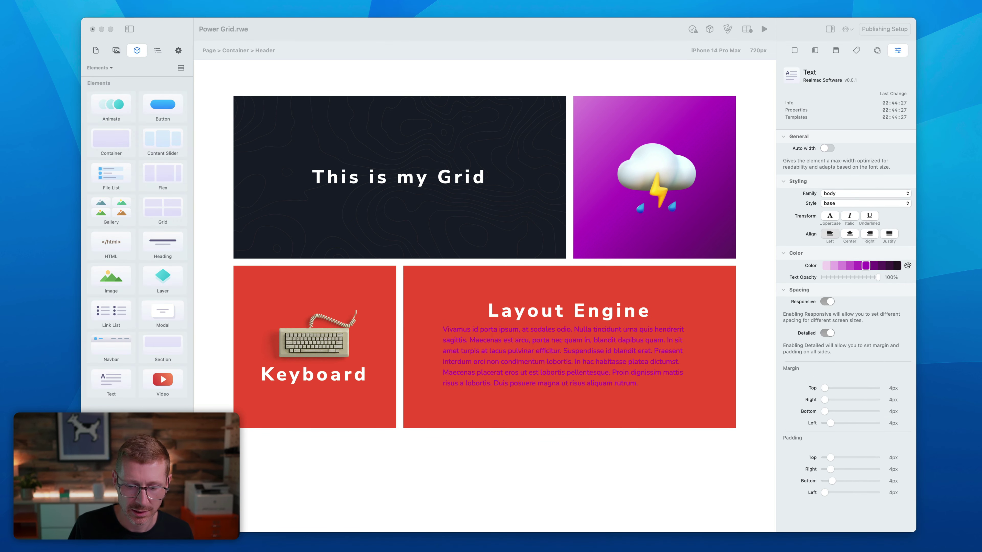
{"action": "double_click", "coordinate": [592, 341]}
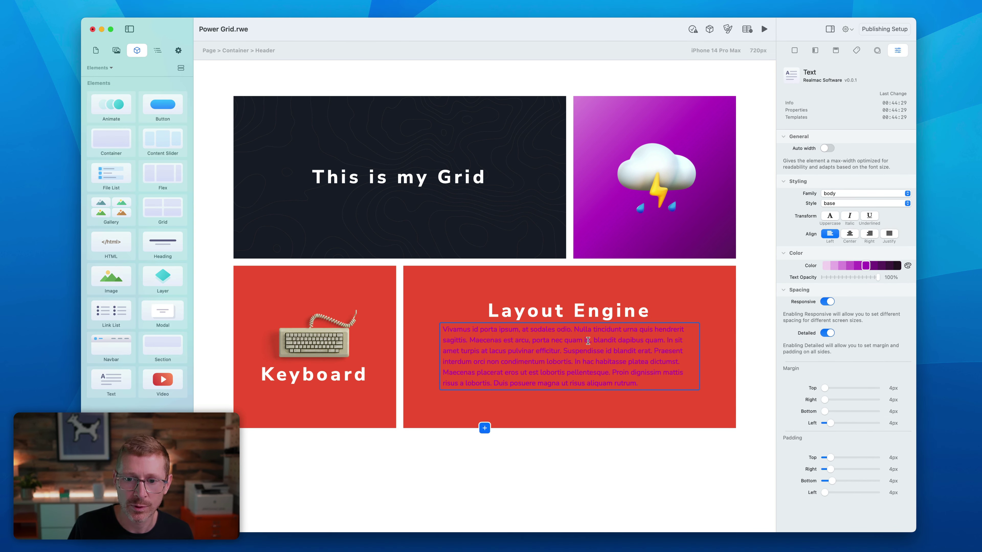
{"action": "key", "text": "super+a"}
{"action": "key", "text": "super+v"}
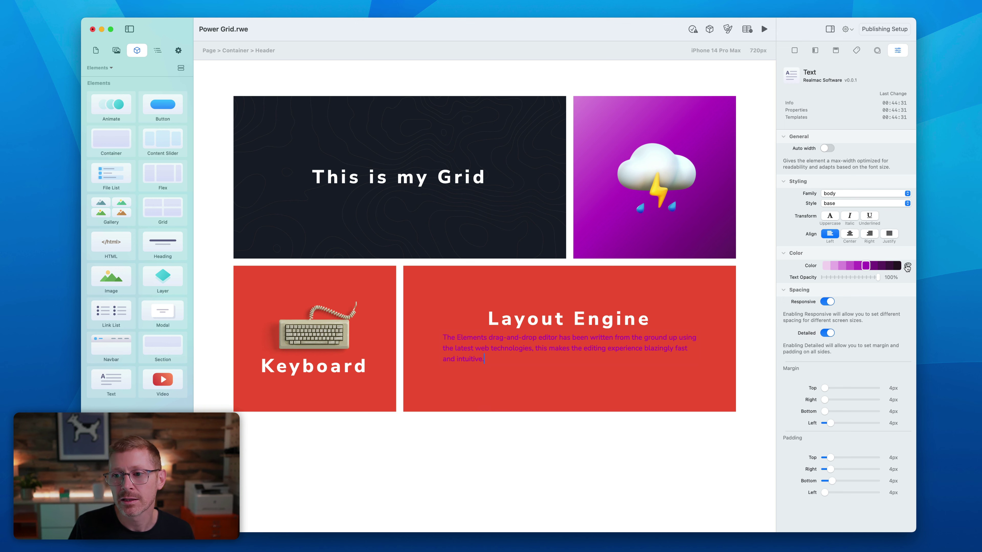
Set the paragraph's text colour to White with 60% text opacity.
{"action": "left_click", "coordinate": [907, 267]}
{"action": "left_click", "coordinate": [790, 413]}
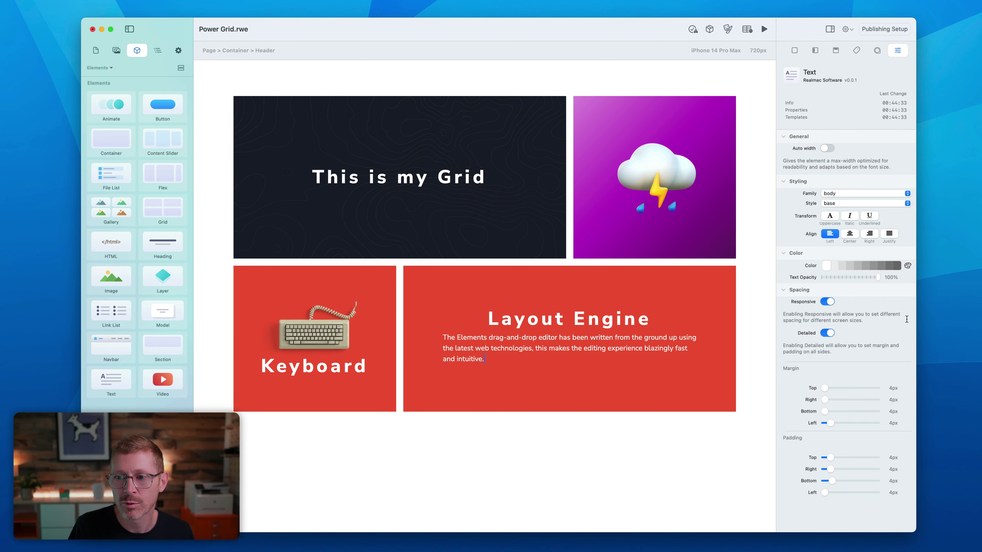
{"action": "left_click_drag", "start_coordinate": [861, 278], "coordinate": [854, 278]}
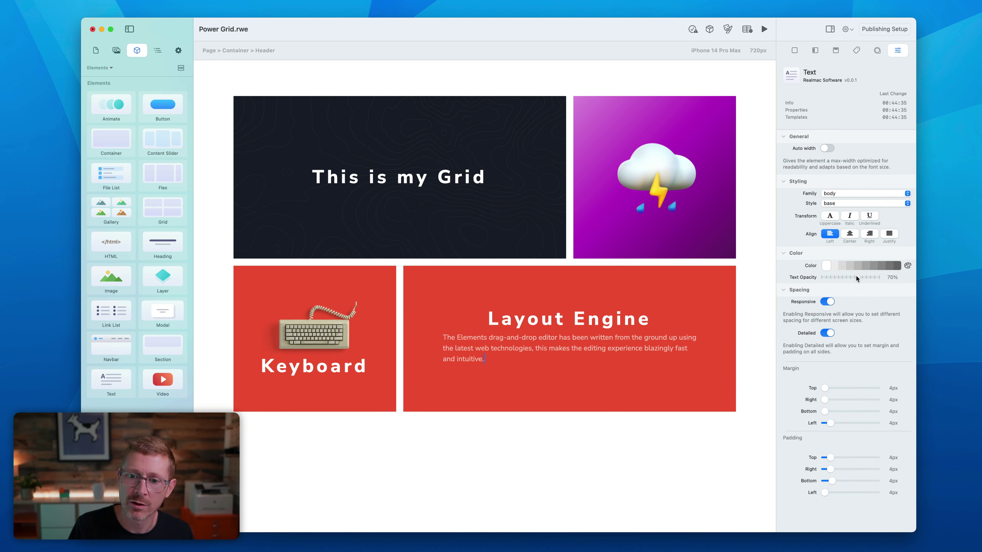
Set the Layout Engine heading's style to 3xl and center-align the paragraph below it.
{"action": "left_click", "coordinate": [568, 319]}
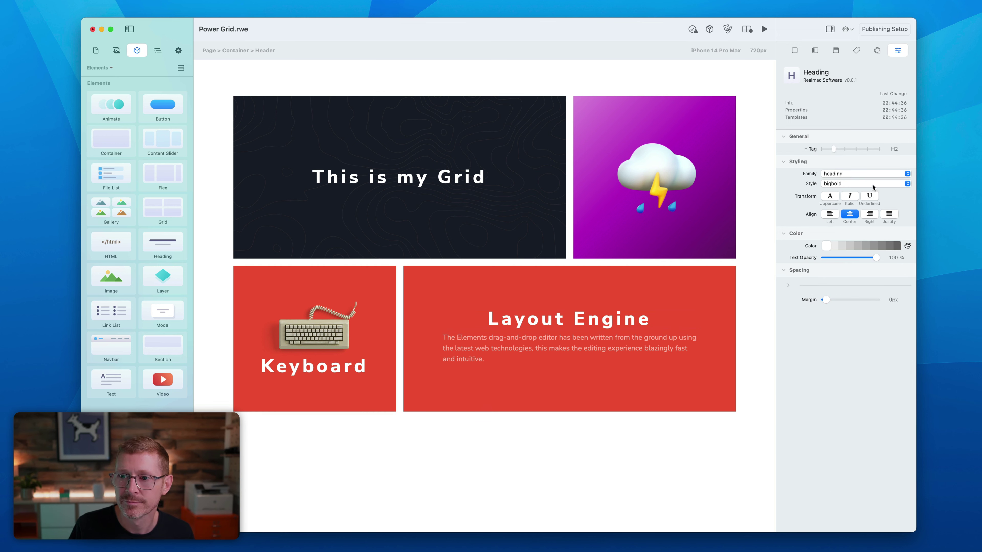
{"action": "left_click", "coordinate": [872, 184]}
{"action": "left_click", "coordinate": [859, 242]}
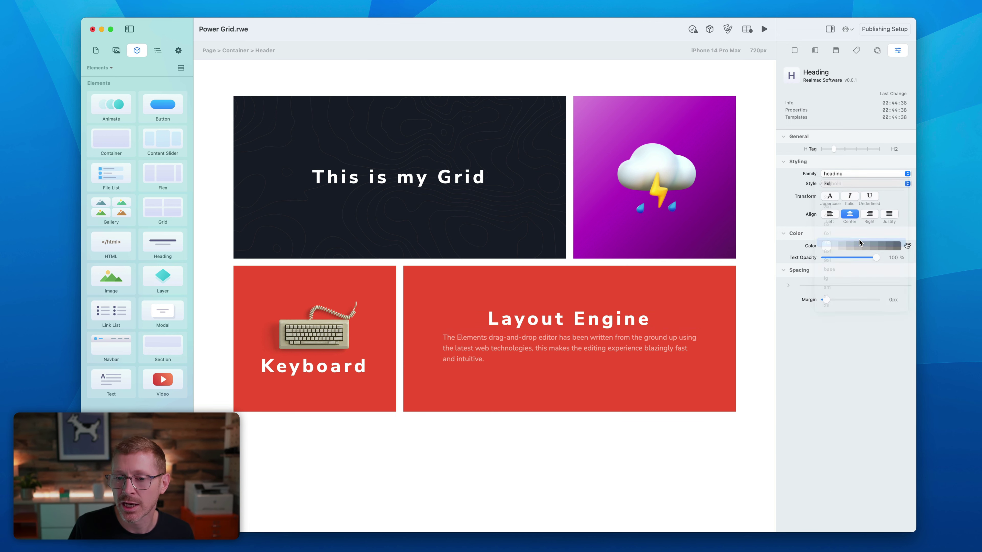
{"action": "left_click", "coordinate": [859, 184]}
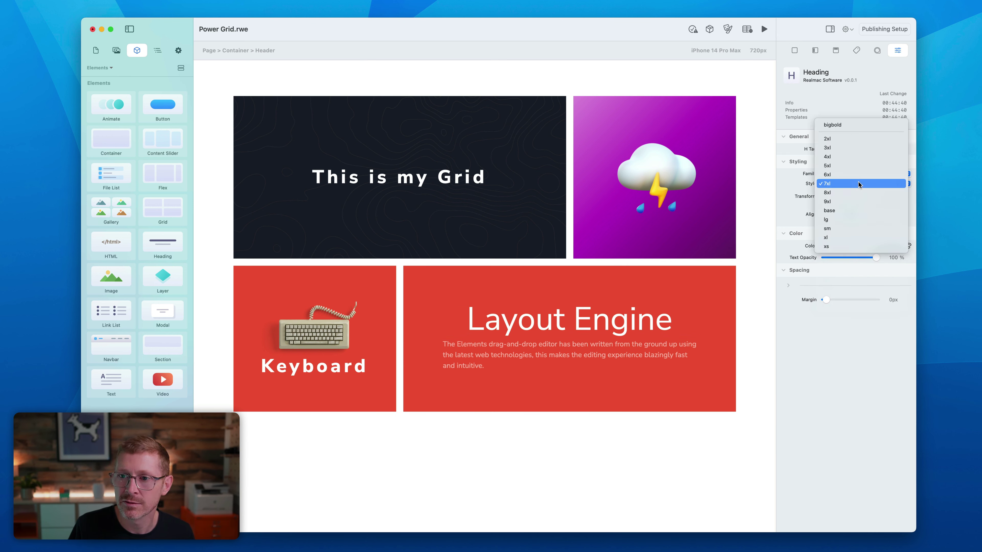
{"action": "left_click", "coordinate": [858, 149]}
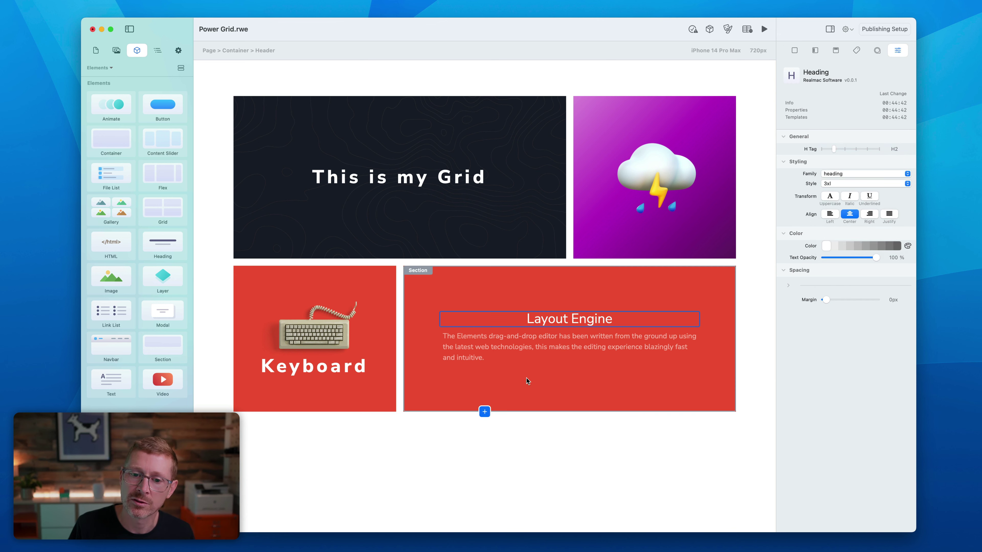
{"action": "left_click", "coordinate": [526, 358]}
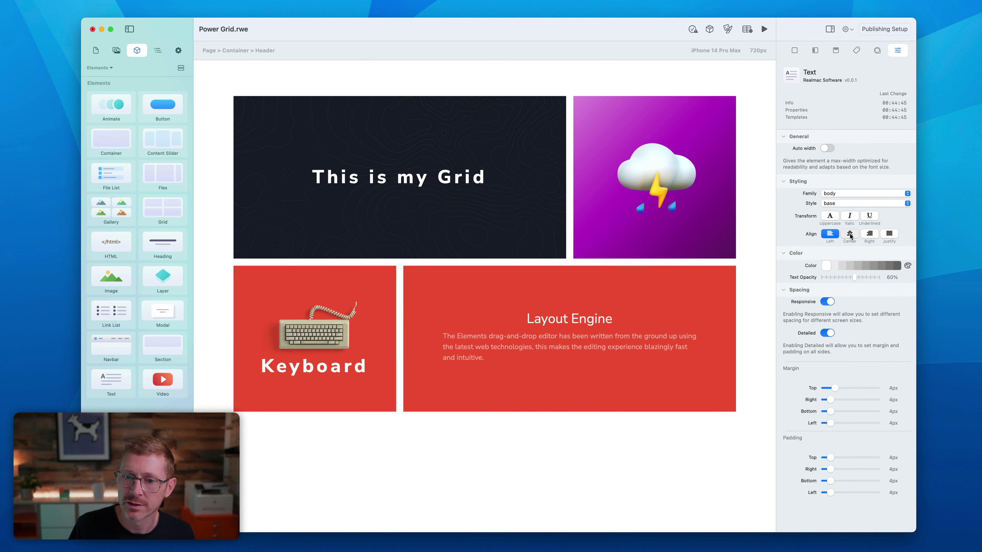
{"action": "left_click", "coordinate": [849, 234]}
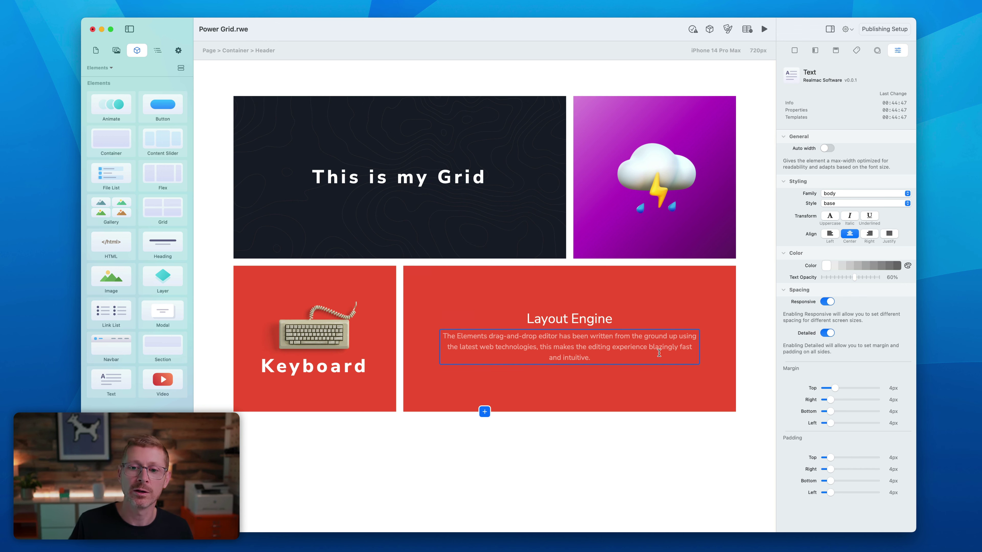
Set the Layout Engine section's From, Via and To background colours to the second-lightest Orange shade.
{"action": "left_click", "coordinate": [536, 278]}
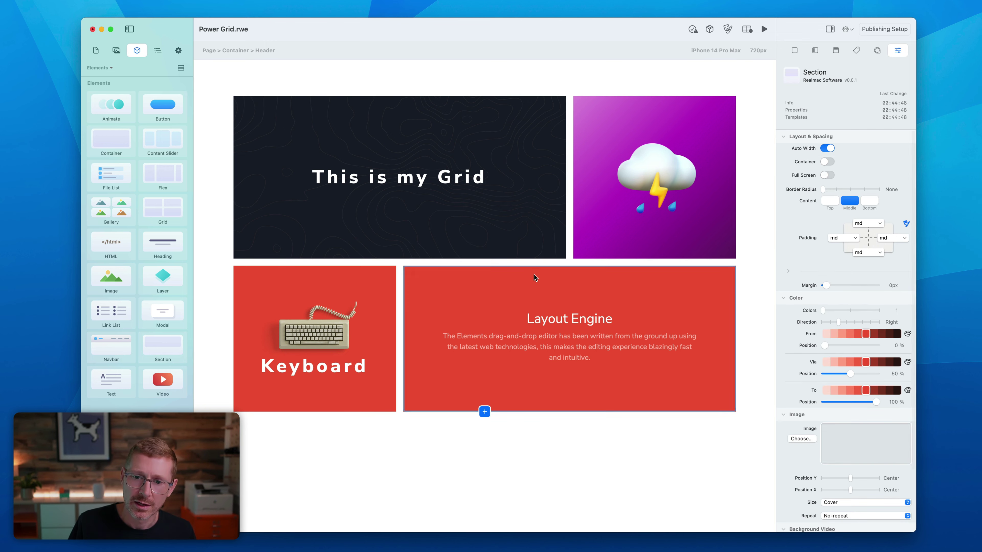
{"action": "left_click", "coordinate": [826, 333]}
{"action": "left_click", "coordinate": [835, 362]}
{"action": "left_click", "coordinate": [826, 390]}
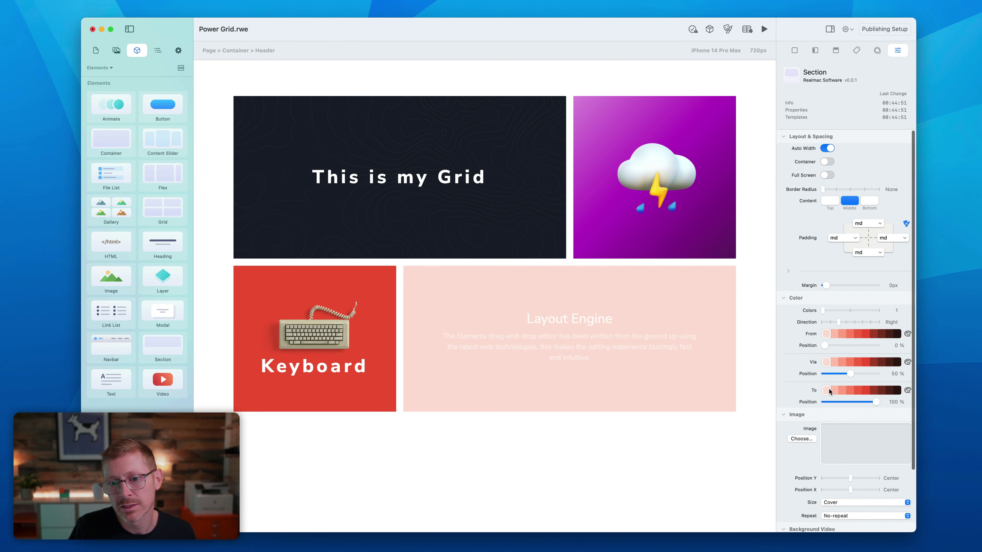
{"action": "left_click", "coordinate": [834, 390]}
{"action": "left_click", "coordinate": [832, 362]}
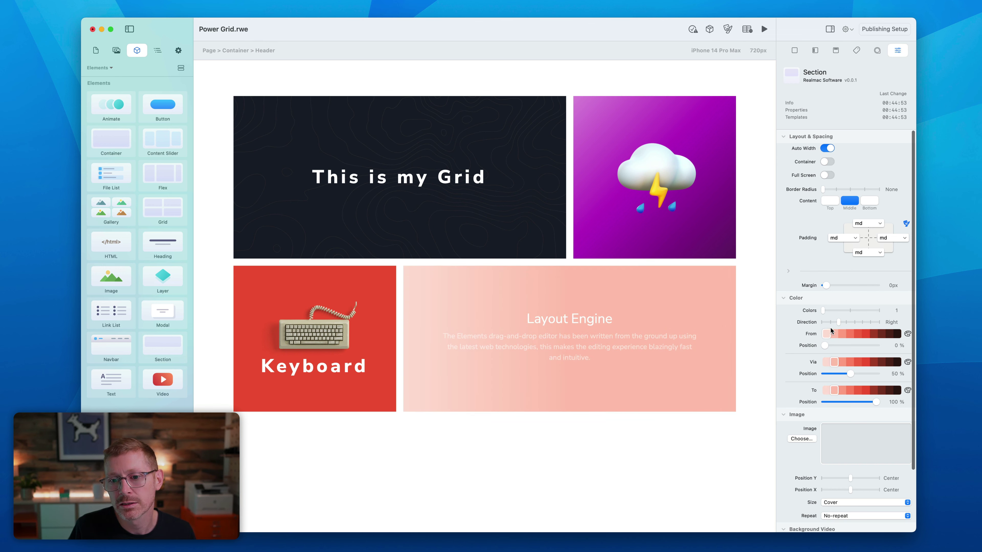
Change the Layout Engine heading's colour to the darkest shade of the custom Orange palette.
{"action": "left_click", "coordinate": [622, 320]}
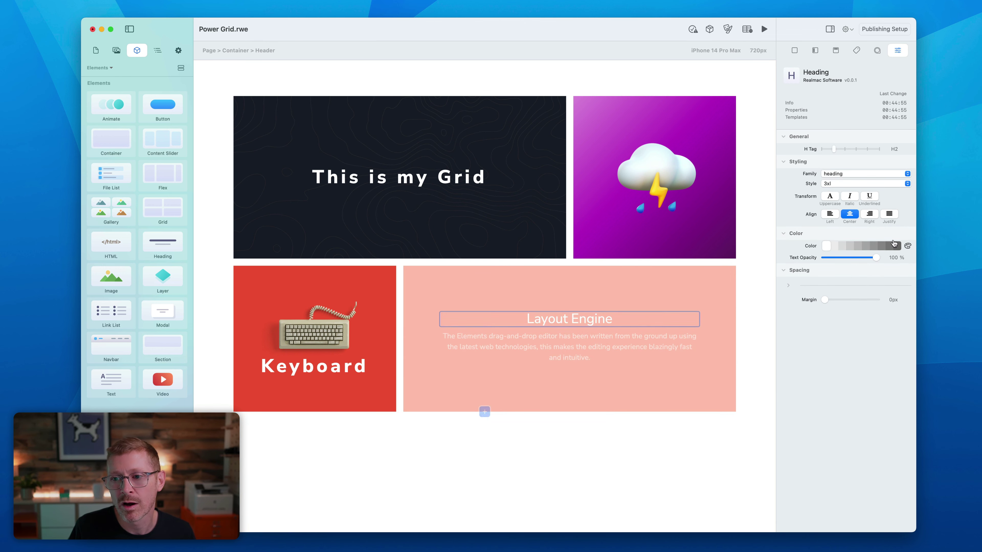
{"action": "left_click", "coordinate": [908, 248]}
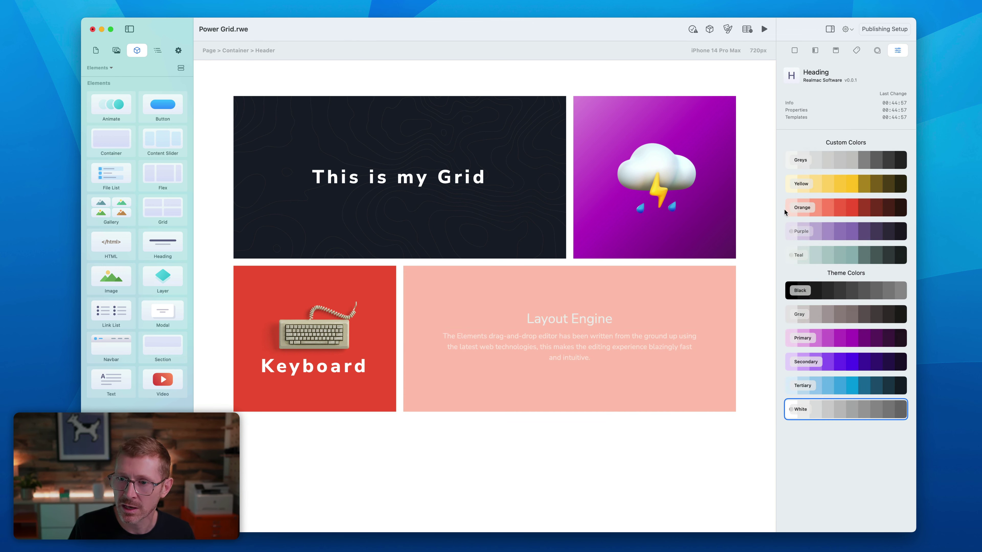
{"action": "left_click", "coordinate": [790, 200]}
{"action": "left_click", "coordinate": [897, 246]}
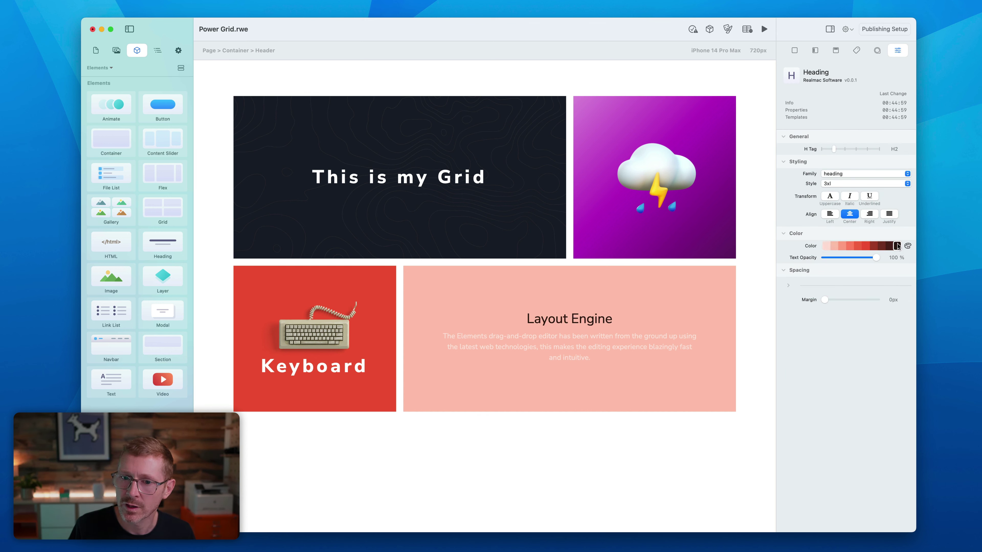
Colour the paragraph in the fourth-darkest Orange shade at 100% opacity and the heading in the third-darkest Orange shade.
{"action": "left_click", "coordinate": [616, 361]}
{"action": "left_click", "coordinate": [907, 265]}
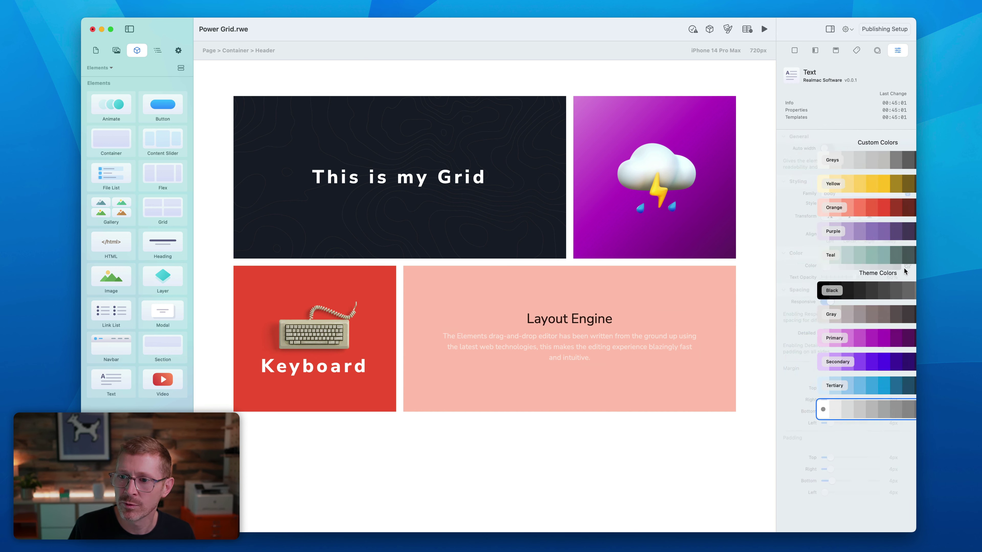
{"action": "left_click", "coordinate": [789, 206]}
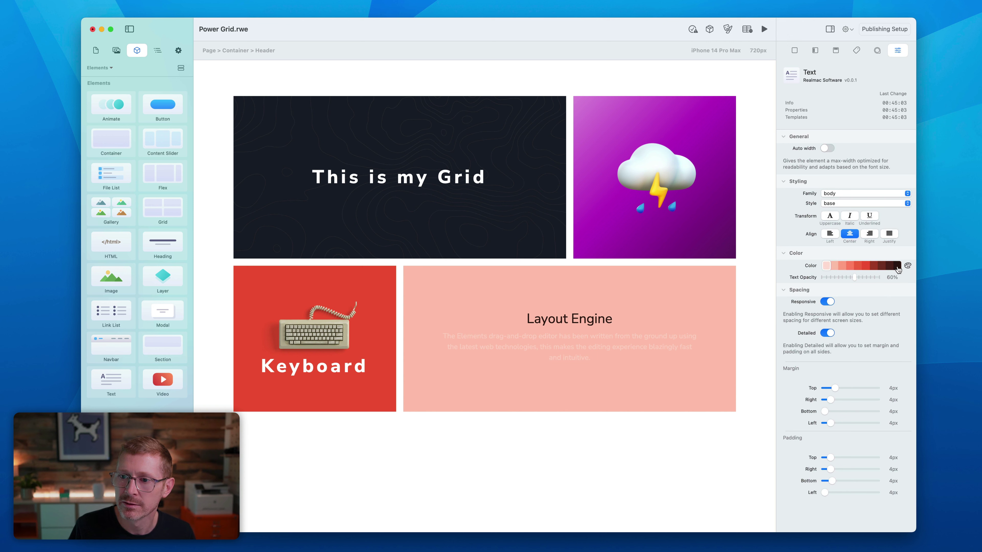
{"action": "left_click", "coordinate": [896, 267]}
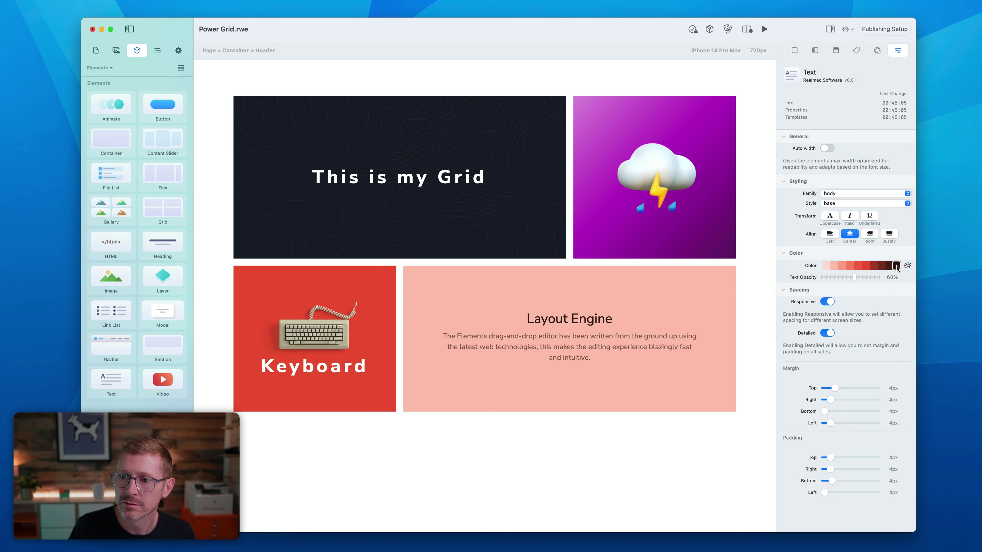
{"action": "left_click_drag", "start_coordinate": [878, 279], "coordinate": [891, 275]}
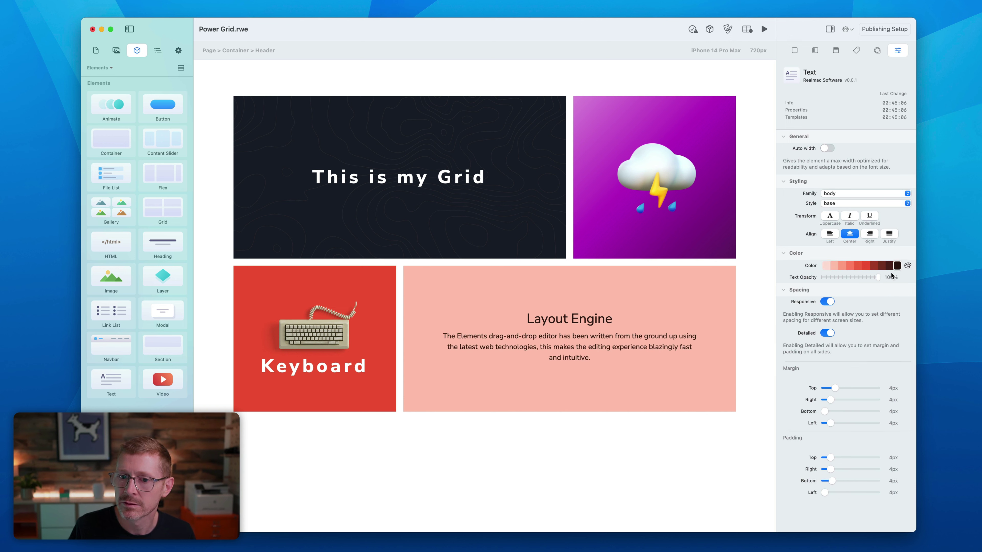
{"action": "left_click", "coordinate": [875, 267]}
{"action": "left_click", "coordinate": [619, 319]}
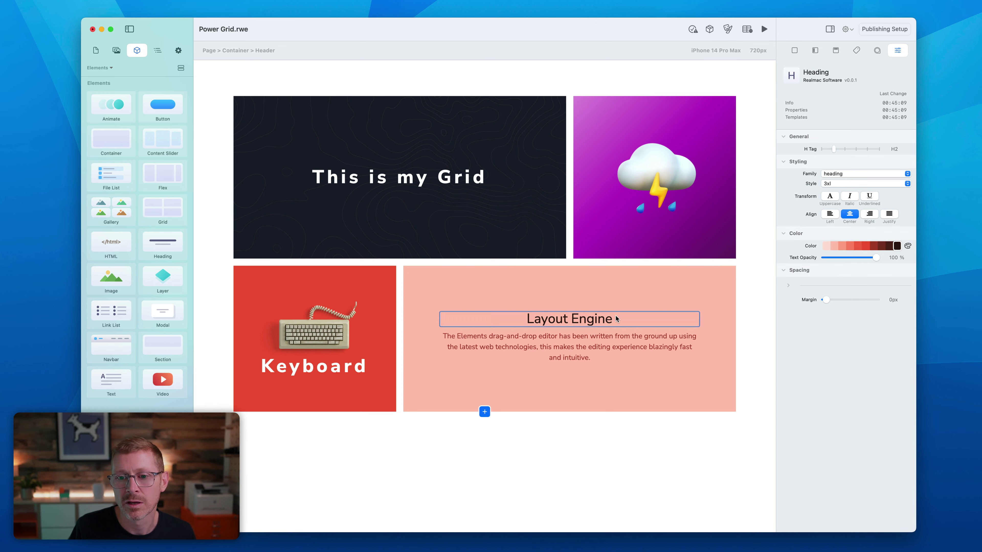
{"action": "left_click", "coordinate": [882, 247]}
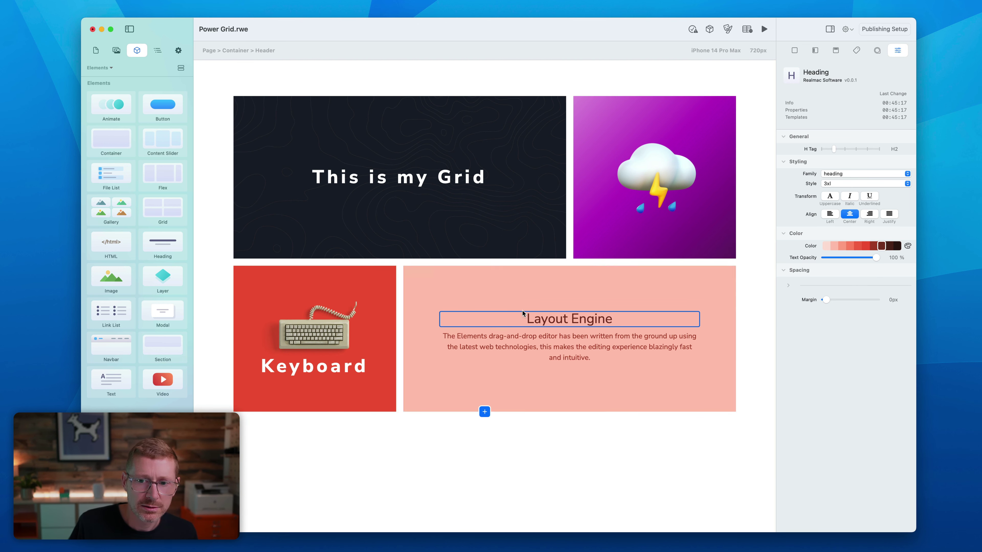
Examine the arrangement of sections on the Grid Example page and return to the New Grid page.
{"action": "left_click", "coordinate": [95, 51]}
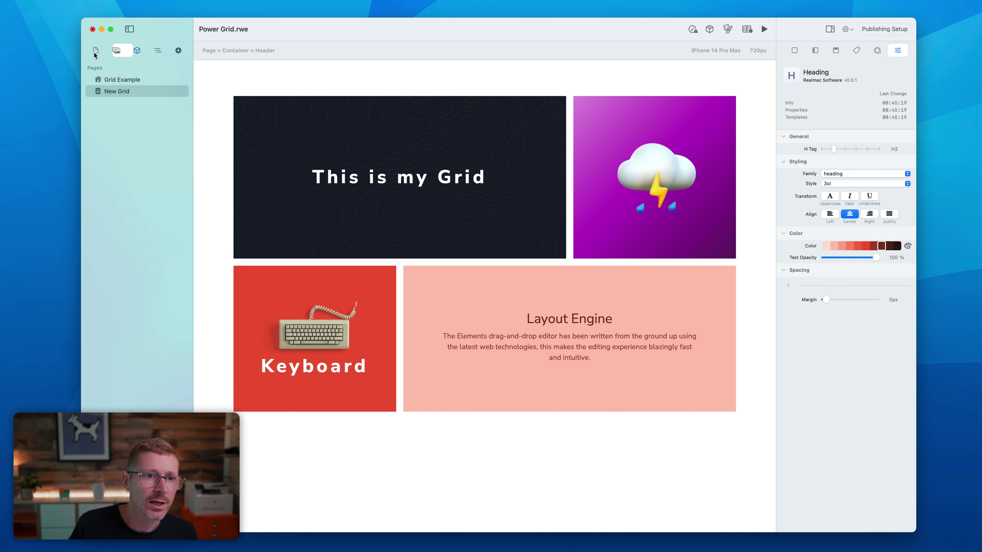
{"action": "left_click", "coordinate": [116, 80]}
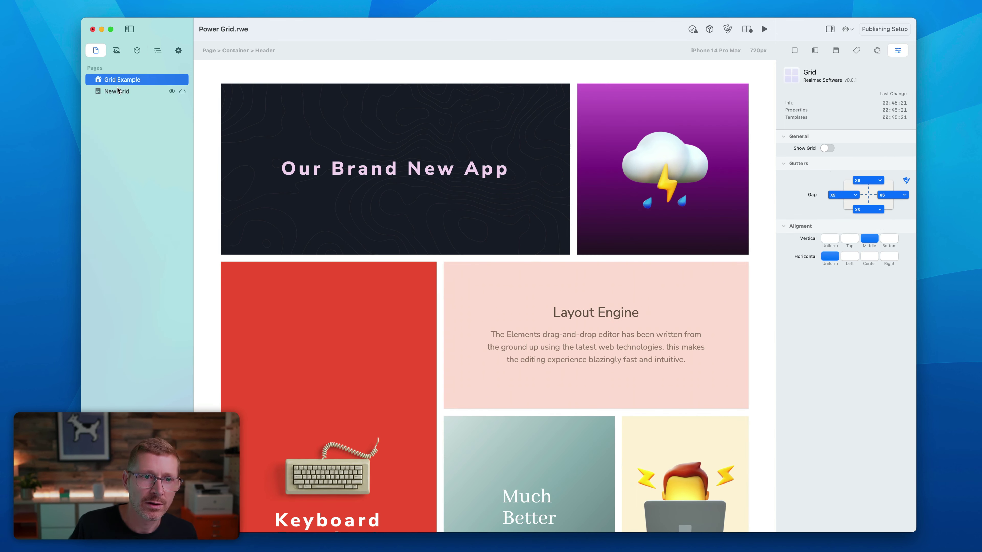
{"action": "scroll", "coordinate": [296, 195], "scroll_direction": "down", "scroll_amount": 5}
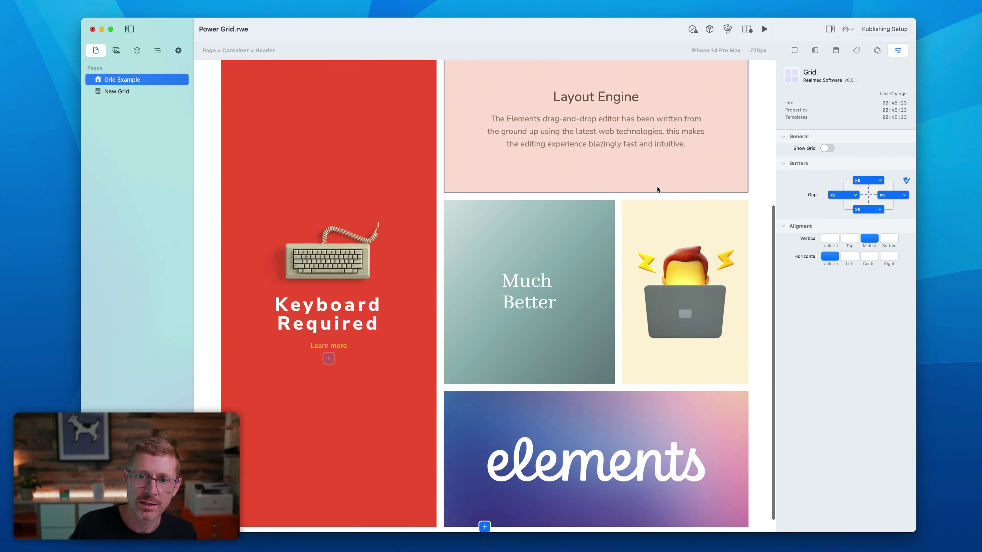
{"action": "scroll", "coordinate": [572, 255], "scroll_direction": "up", "scroll_amount": 5}
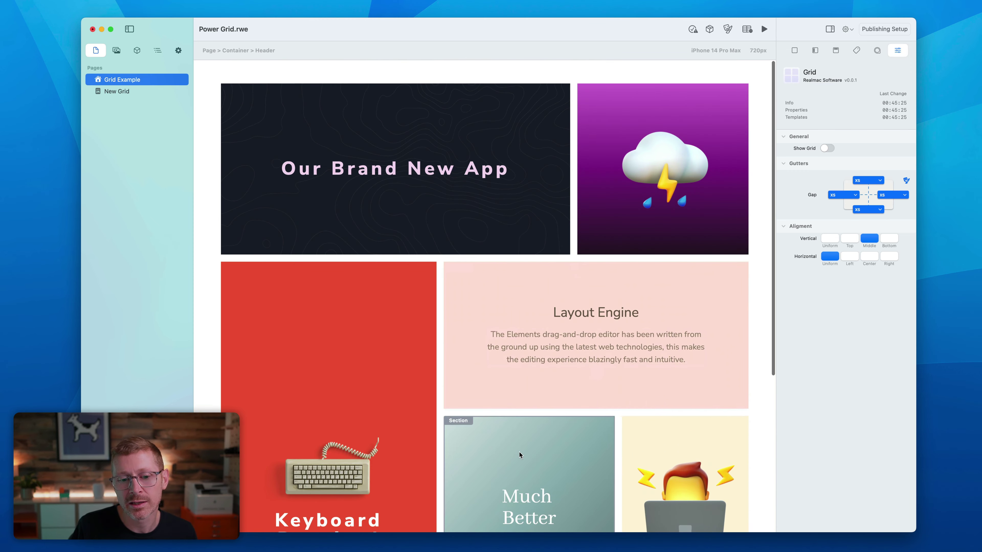
{"action": "left_click", "coordinate": [117, 91]}
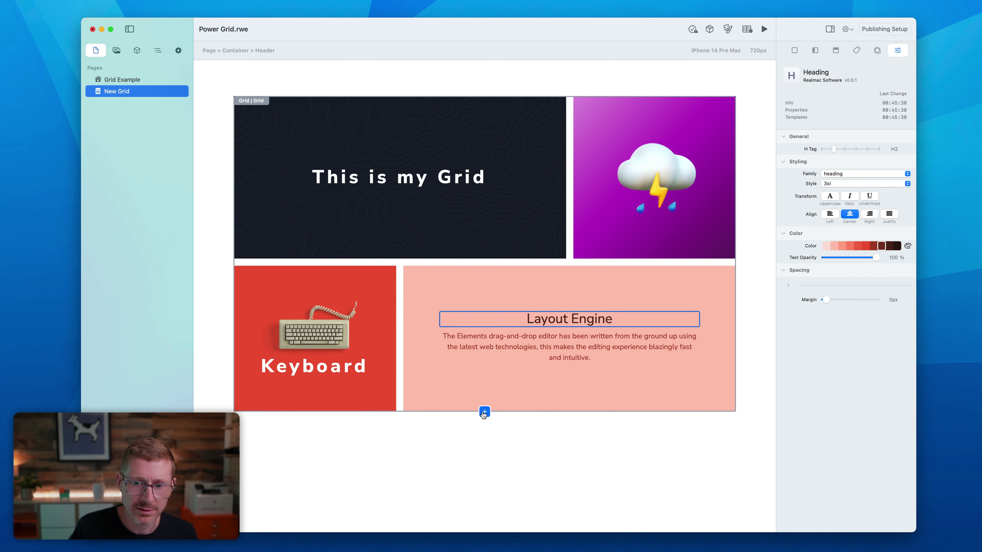
Try a dark From colour on the Layout Engine section's background and restore the second-lightest Orange shade.
{"action": "left_click", "coordinate": [496, 380]}
{"action": "left_click", "coordinate": [158, 50]}
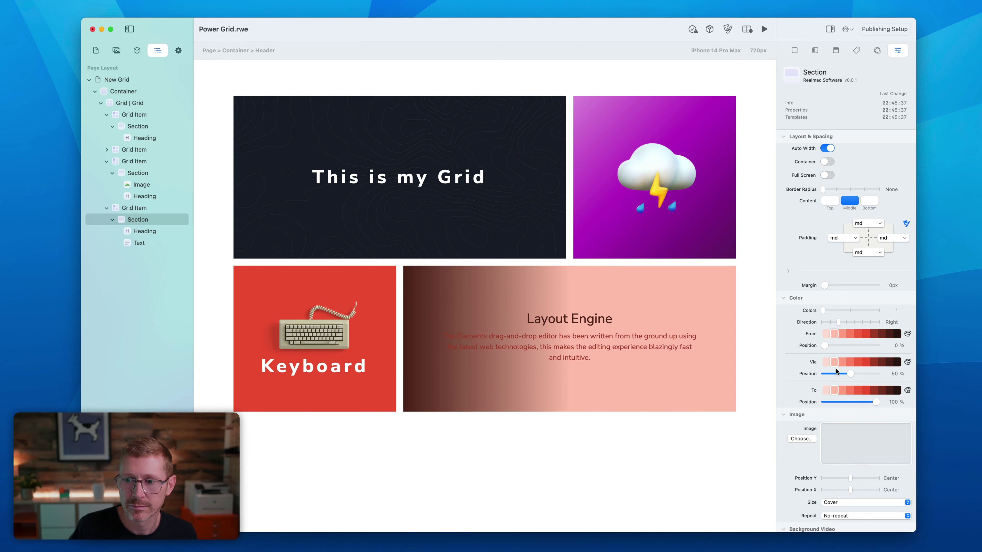
{"action": "left_click", "coordinate": [835, 332]}
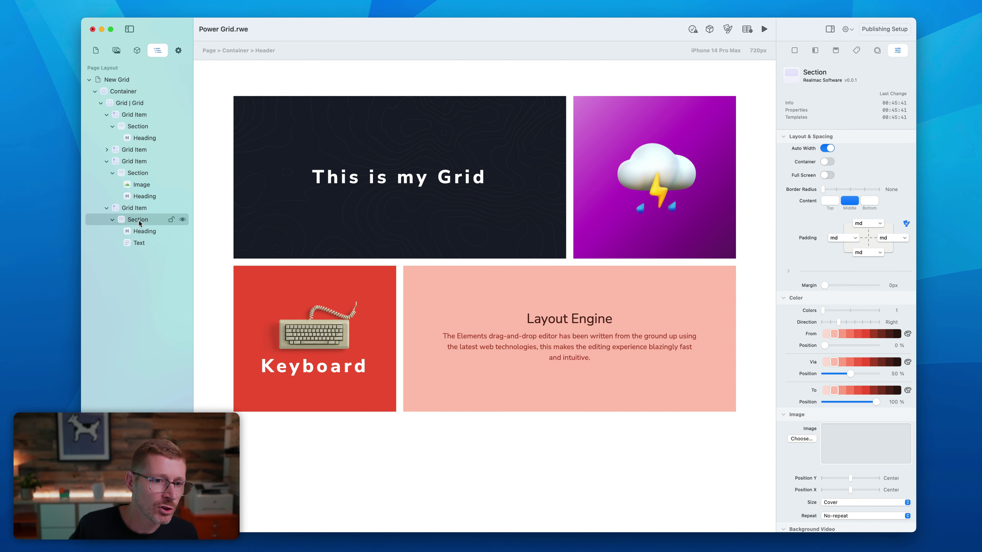
Duplicate the Layout Engine grid item and set the copy's desktop column span to 4.
{"action": "left_click", "coordinate": [135, 208]}
{"action": "right_click", "coordinate": [135, 208]}
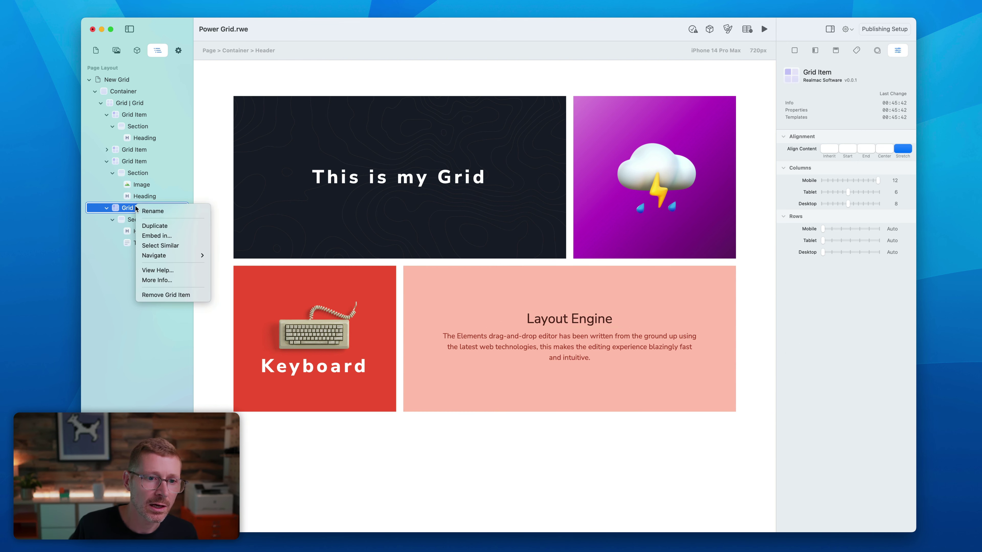
{"action": "left_click", "coordinate": [164, 226]}
{"action": "right_click", "coordinate": [135, 255]}
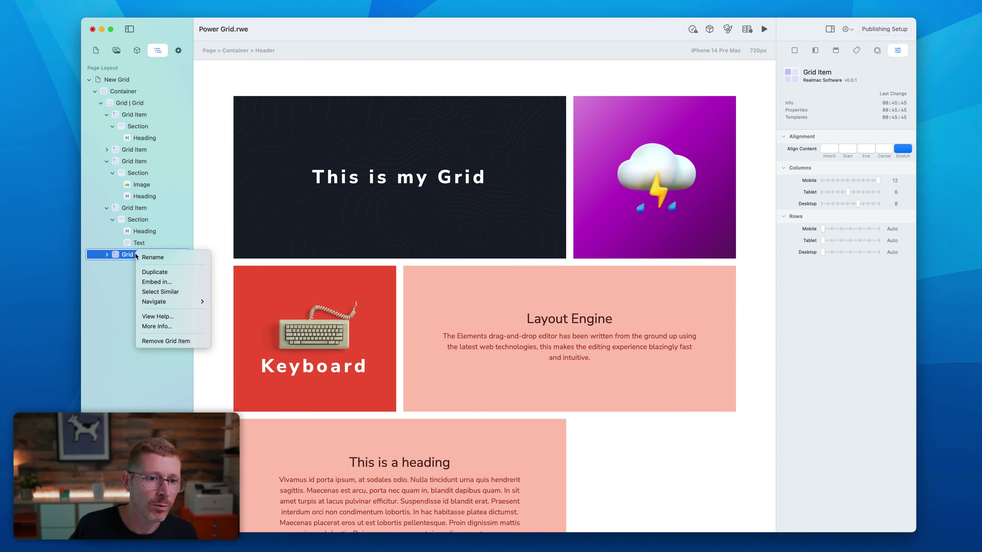
{"action": "left_click", "coordinate": [115, 255]}
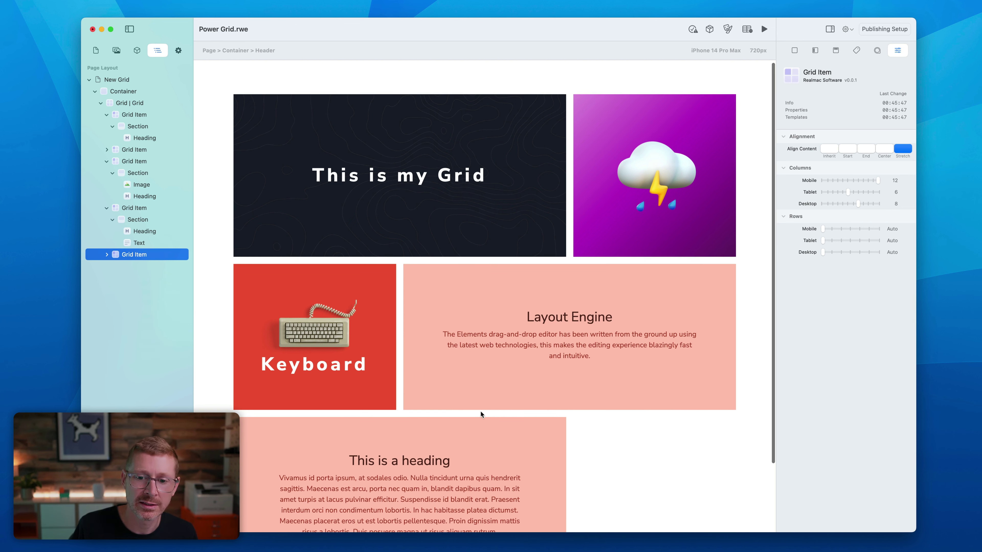
{"action": "scroll", "coordinate": [480, 411], "scroll_direction": "down", "scroll_amount": 3}
{"action": "left_click", "coordinate": [850, 202]}
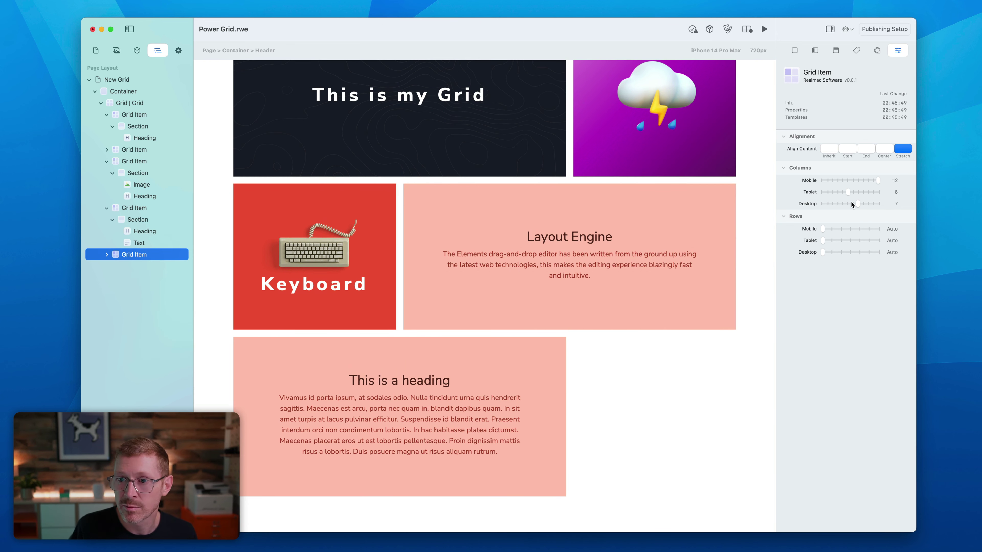
{"action": "left_click_drag", "start_coordinate": [850, 202], "coordinate": [839, 201]}
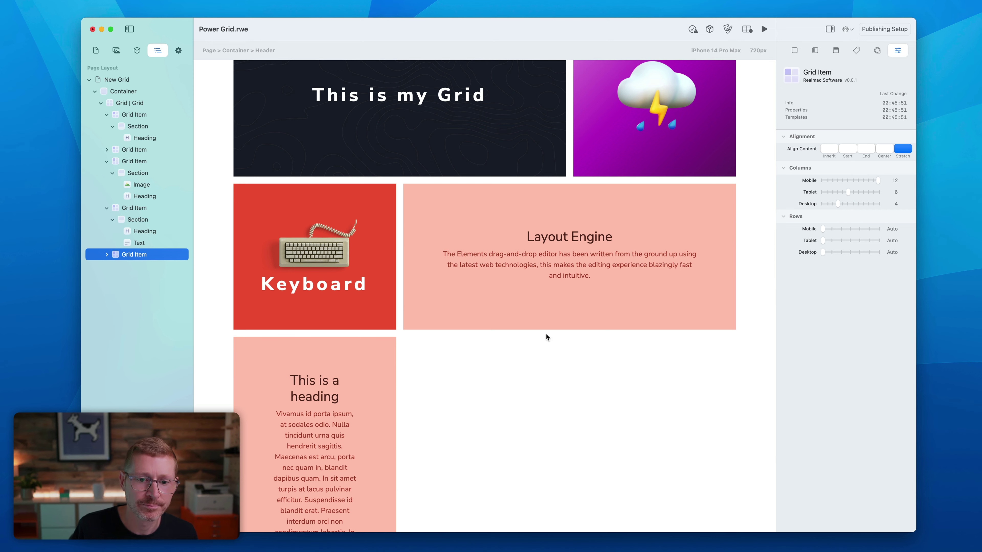
Remove the paragraph text from the duplicated grid item so only its heading is kept.
{"action": "scroll", "coordinate": [547, 337], "scroll_direction": "down", "scroll_amount": 6}
{"action": "left_click", "coordinate": [355, 279]}
{"action": "right_click", "coordinate": [142, 295]}
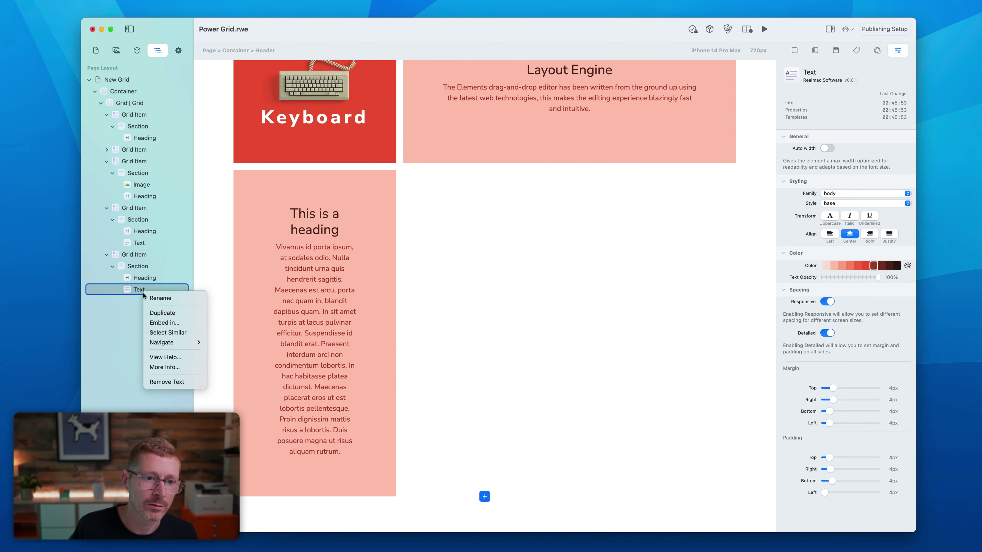
{"action": "left_click", "coordinate": [173, 385]}
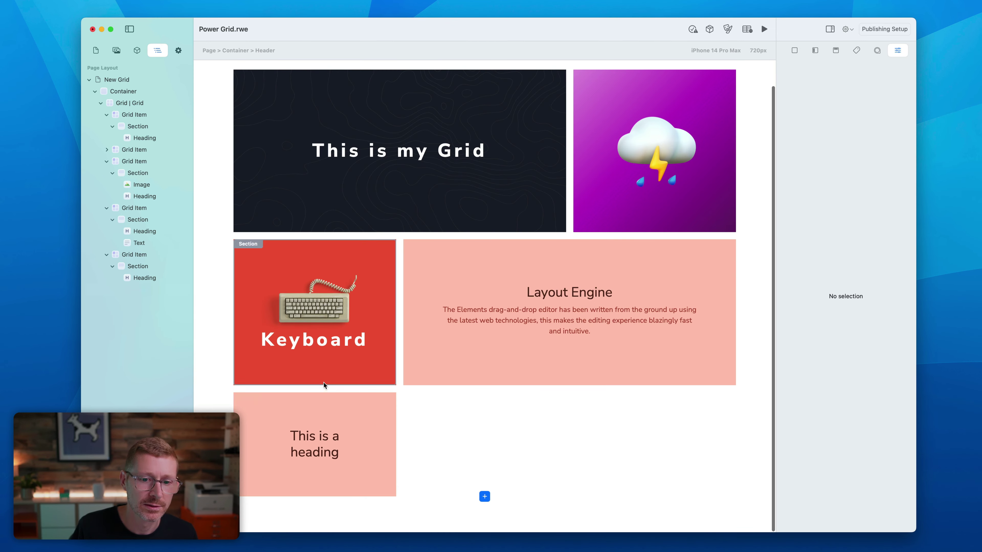
{"action": "left_click", "coordinate": [136, 266]}
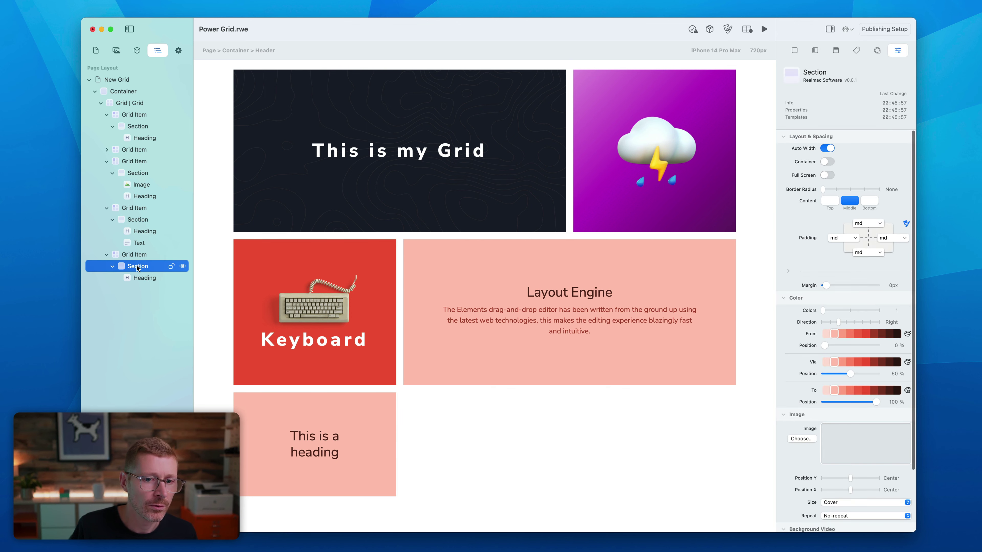
{"action": "right_click", "coordinate": [137, 267]}
{"action": "left_click", "coordinate": [156, 285]}
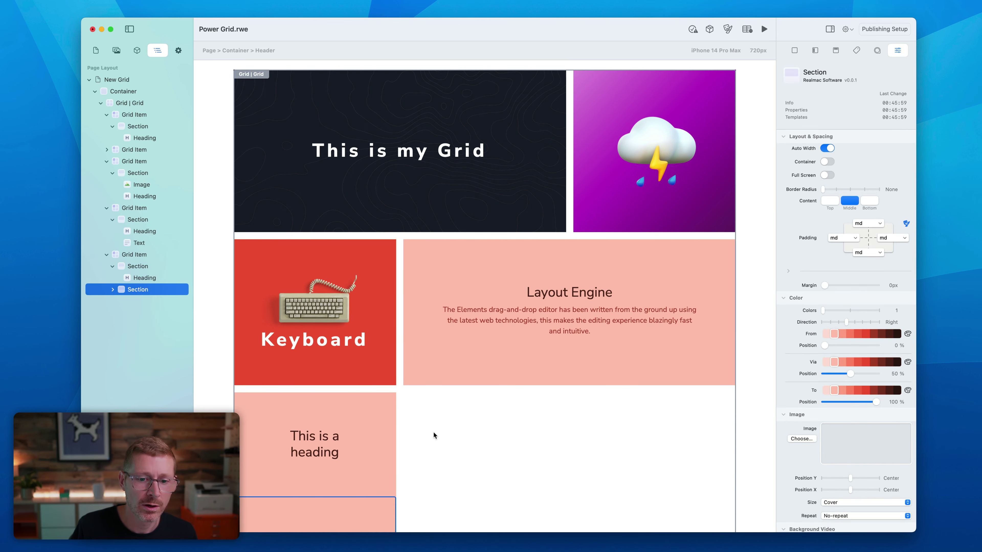
{"action": "scroll", "coordinate": [433, 433], "scroll_direction": "down", "scroll_amount": 3}
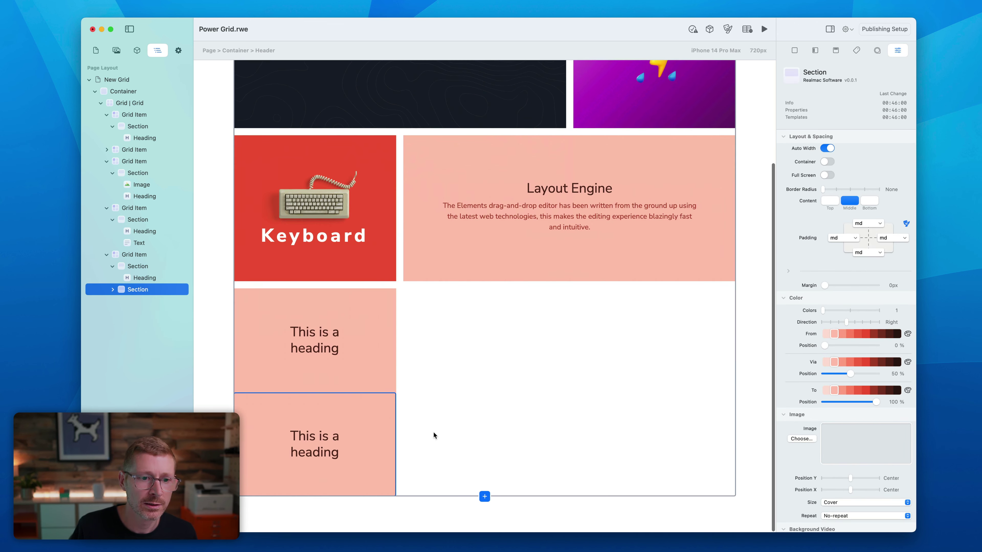
{"action": "right_click", "coordinate": [137, 290]}
{"action": "left_click", "coordinate": [177, 383]}
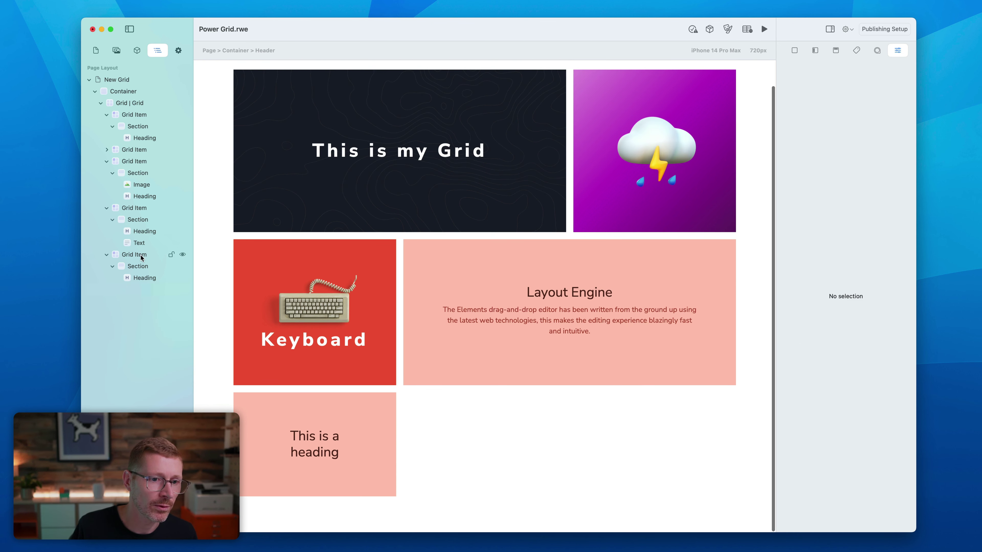
Duplicate the heading-only grid item to place a second four-column block beside it.
{"action": "right_click", "coordinate": [141, 254]}
{"action": "left_click", "coordinate": [182, 275]}
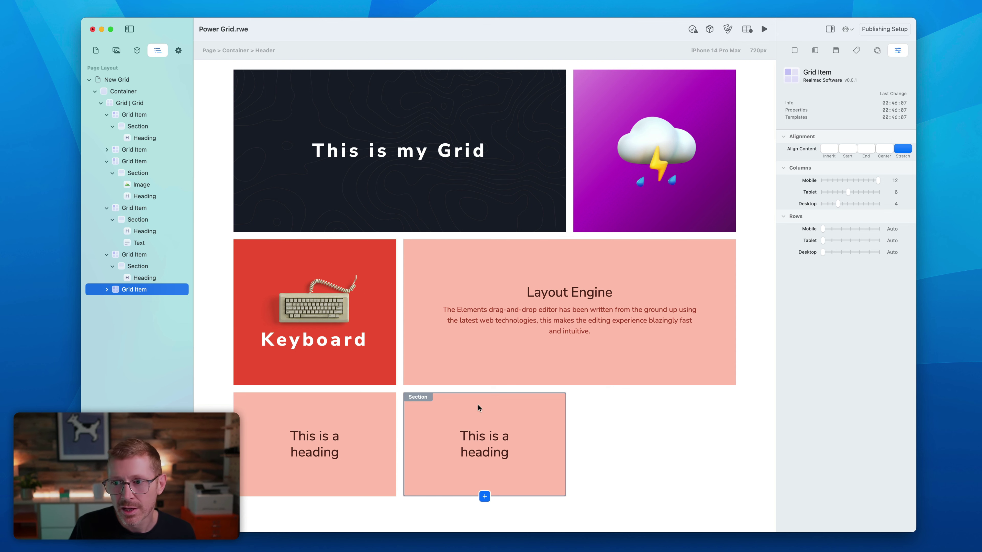
{"action": "left_click", "coordinate": [106, 254]}
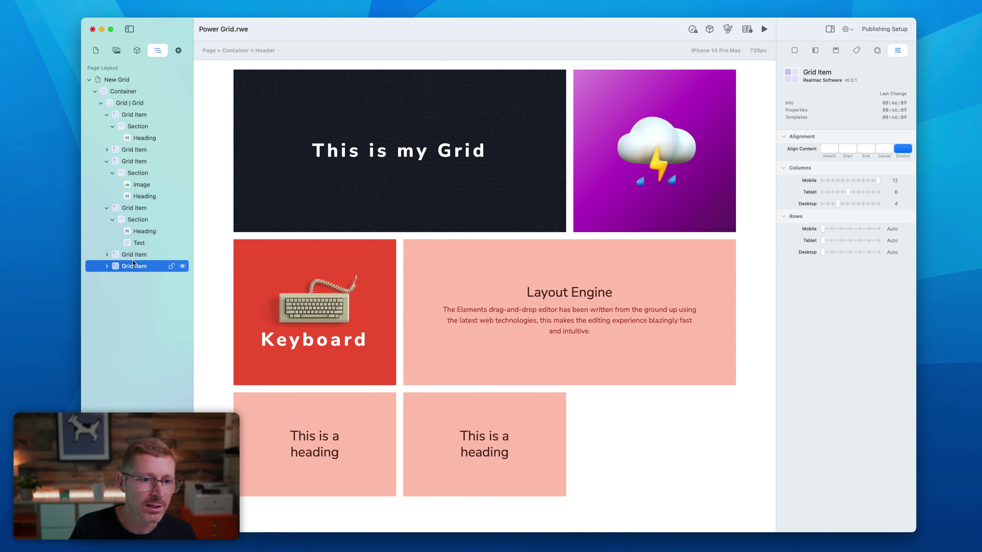
{"action": "left_click", "coordinate": [135, 256]}
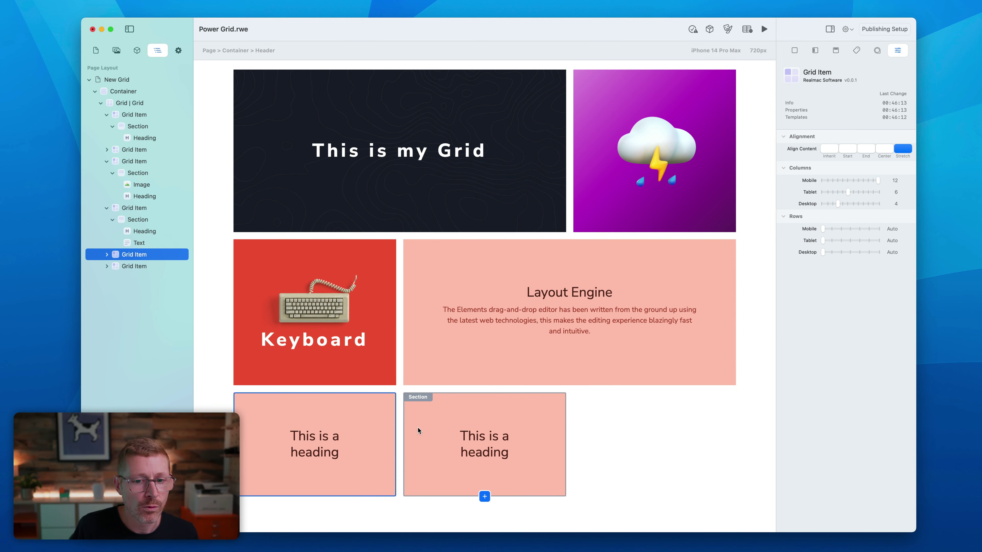
Extend the Keyboard grid item's desktop row span, trying 2 rows before setting it to 3.
{"action": "left_click", "coordinate": [141, 207]}
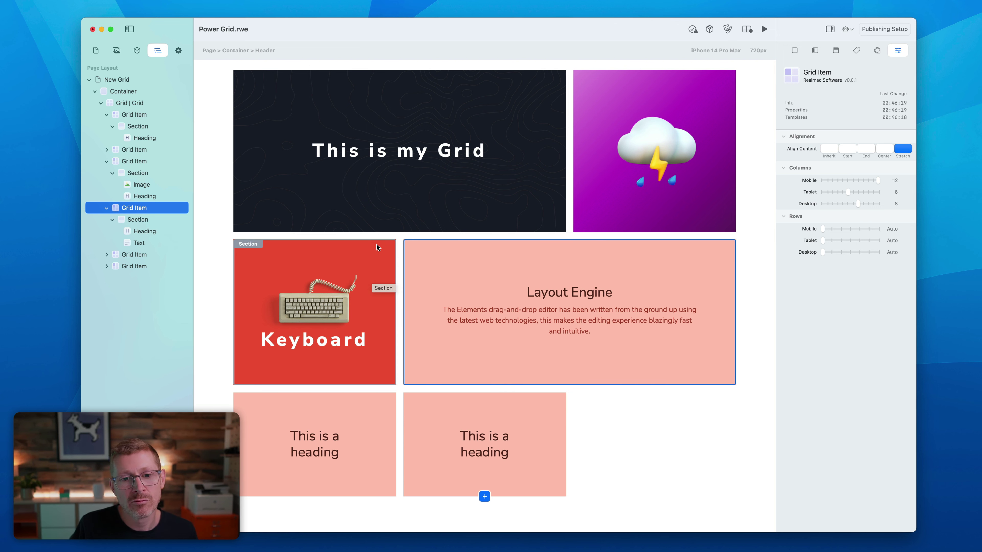
{"action": "left_click", "coordinate": [315, 243]}
{"action": "left_click", "coordinate": [170, 161]}
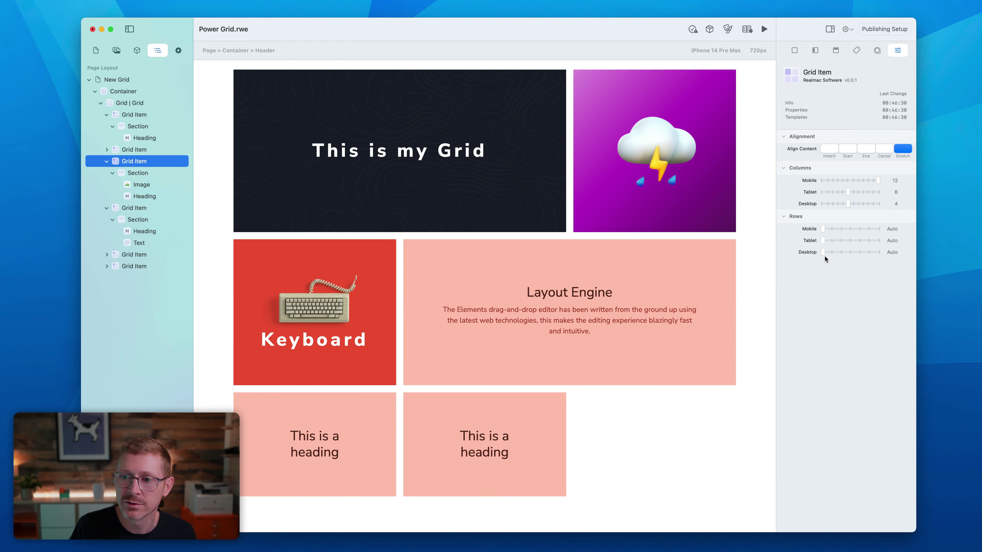
{"action": "left_click_drag", "start_coordinate": [829, 254], "coordinate": [839, 252]}
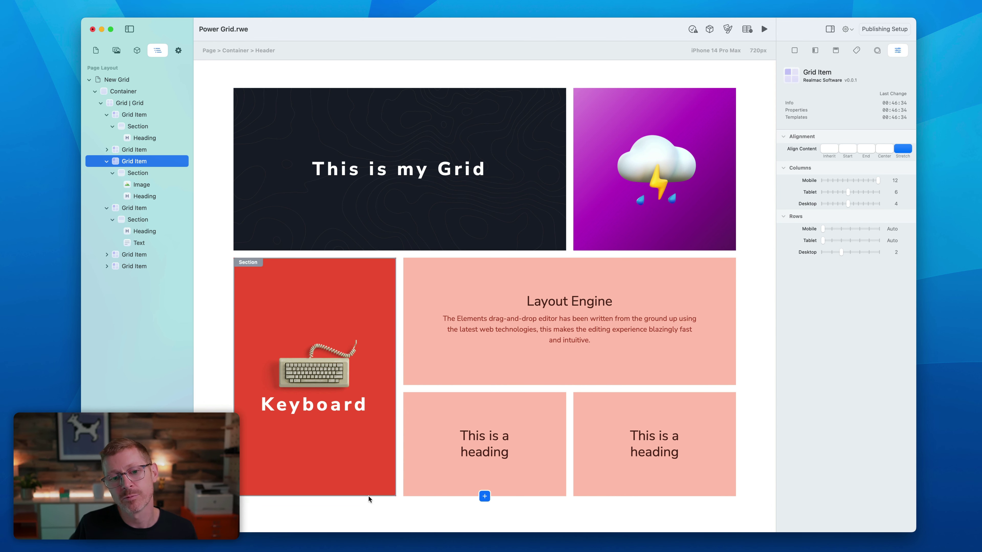
{"action": "left_click", "coordinate": [850, 253]}
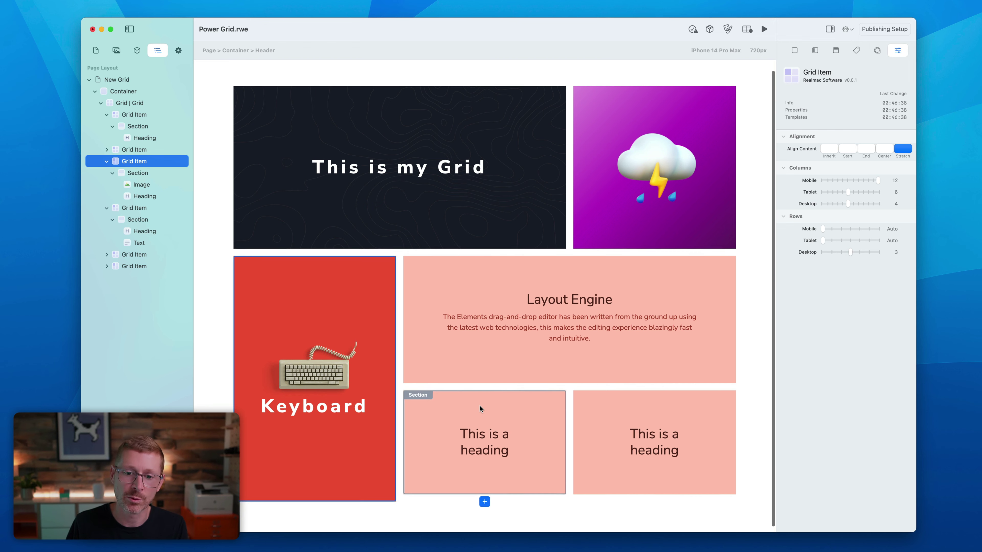
Add an empty grid item at the end of the grid and set its desktop column span to 8.
{"action": "left_click", "coordinate": [485, 497]}
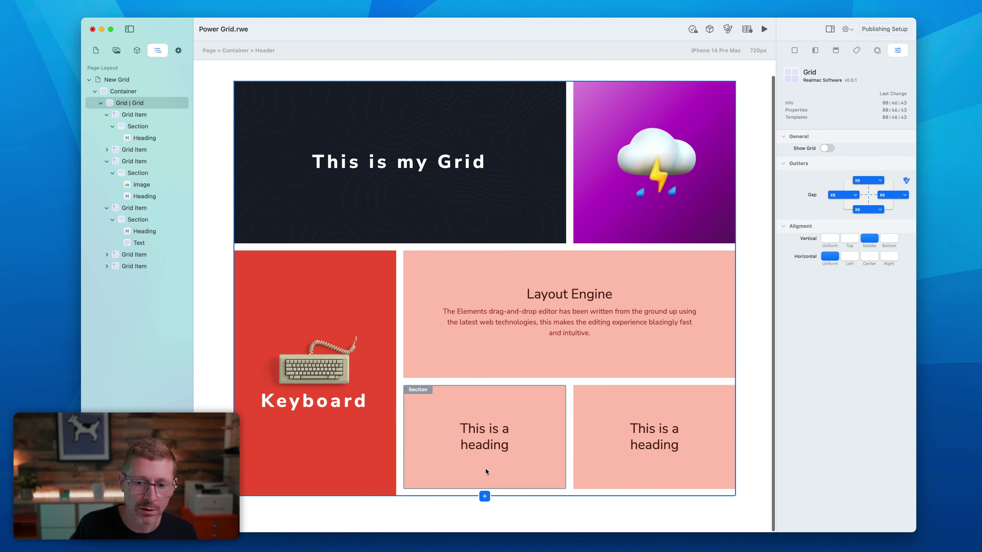
{"action": "left_click", "coordinate": [484, 497]}
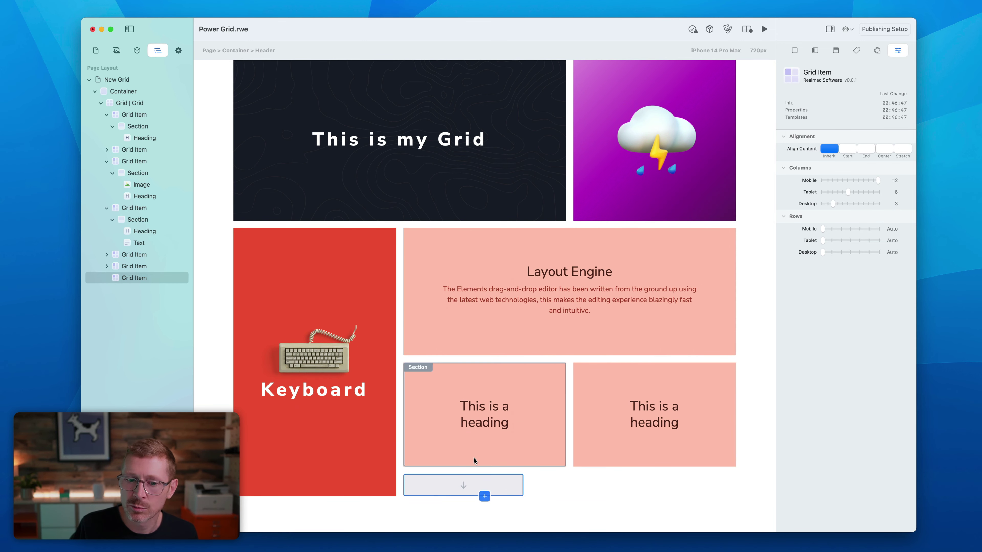
{"action": "left_click", "coordinate": [857, 204]}
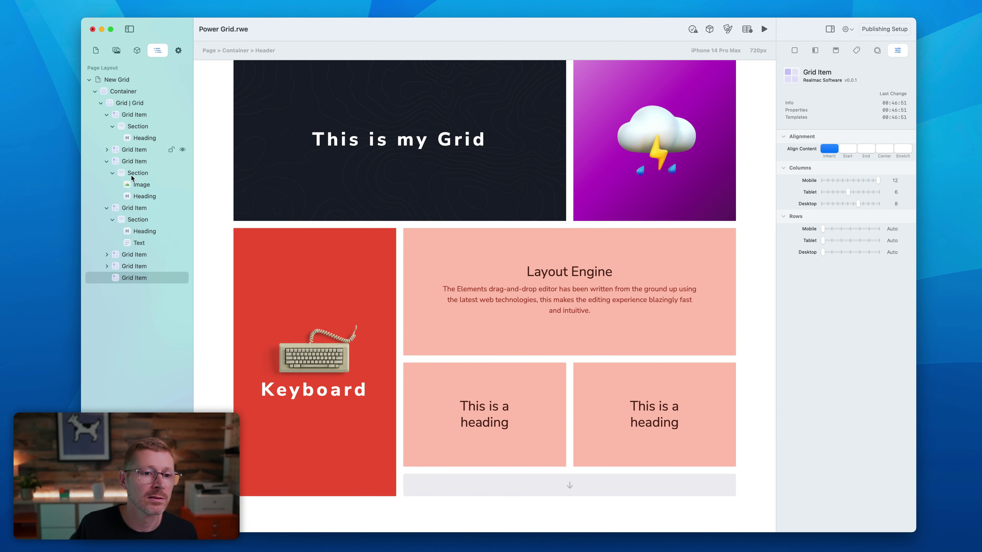
Duplicate the Layout Engine section with its heading and text, and move the copy into the empty grid item.
{"action": "right_click", "coordinate": [142, 219]}
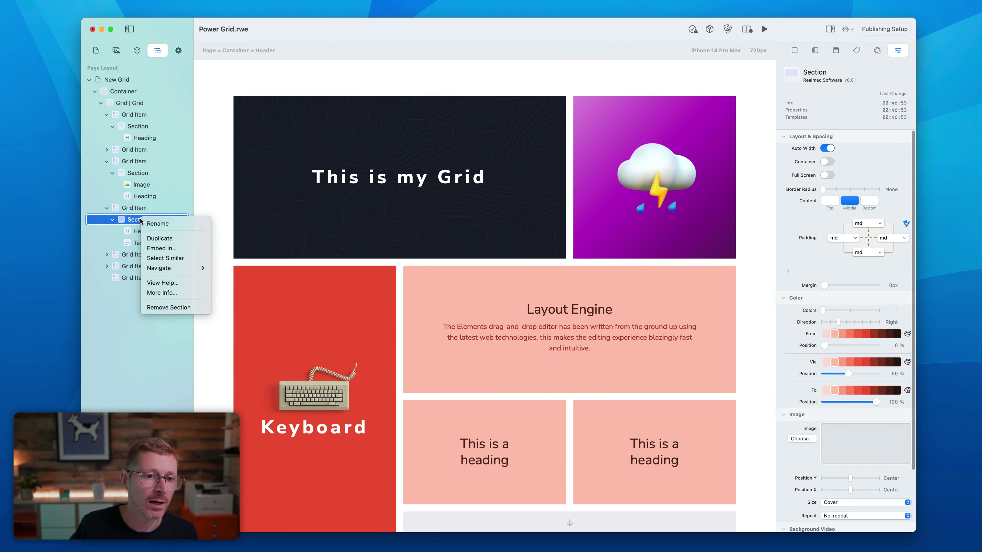
{"action": "left_click", "coordinate": [195, 240]}
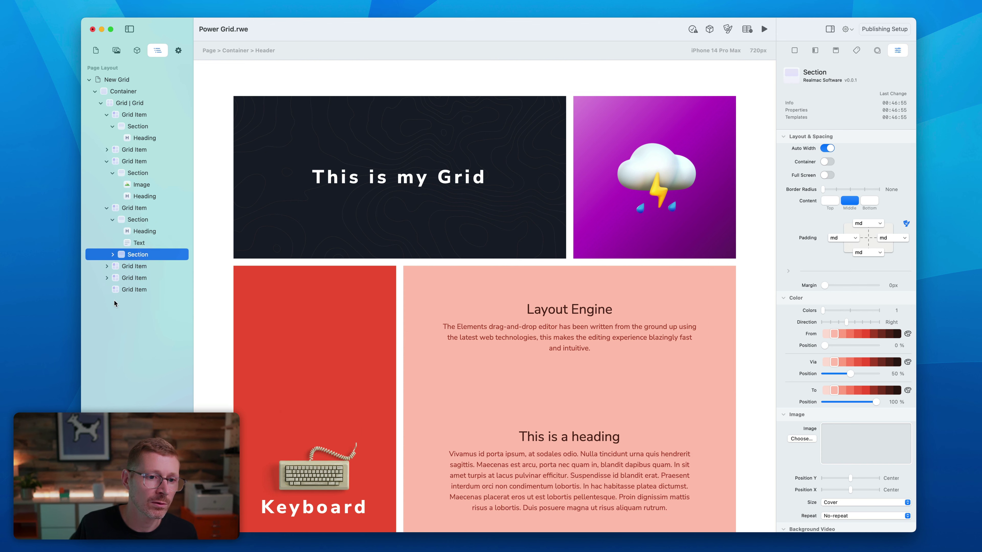
{"action": "left_click_drag", "start_coordinate": [145, 255], "coordinate": [144, 289]}
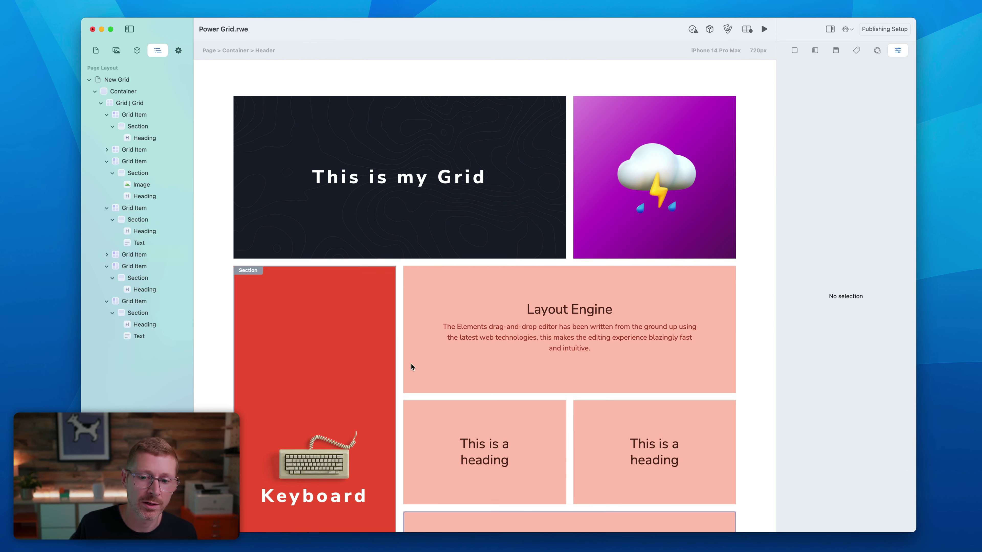
Compare the New Grid page's section layout with the Grid Example page and return to New Grid.
{"action": "scroll", "coordinate": [425, 382], "scroll_direction": "down", "scroll_amount": 5}
{"action": "left_click", "coordinate": [751, 374]}
{"action": "scroll", "coordinate": [750, 332], "scroll_direction": "up", "scroll_amount": 5}
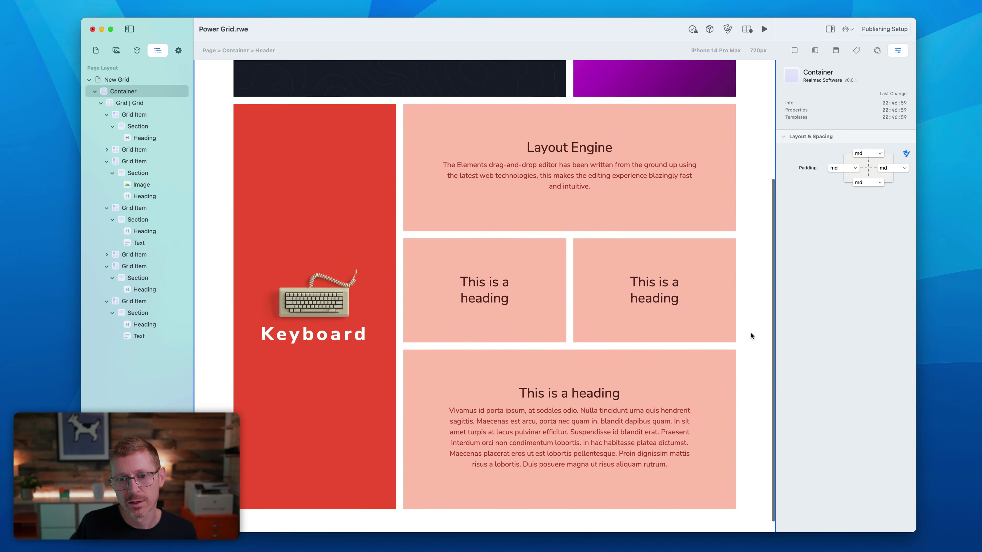
{"action": "scroll", "coordinate": [751, 332], "scroll_direction": "down", "scroll_amount": 5}
{"action": "scroll", "coordinate": [603, 331], "scroll_direction": "down", "scroll_amount": 2}
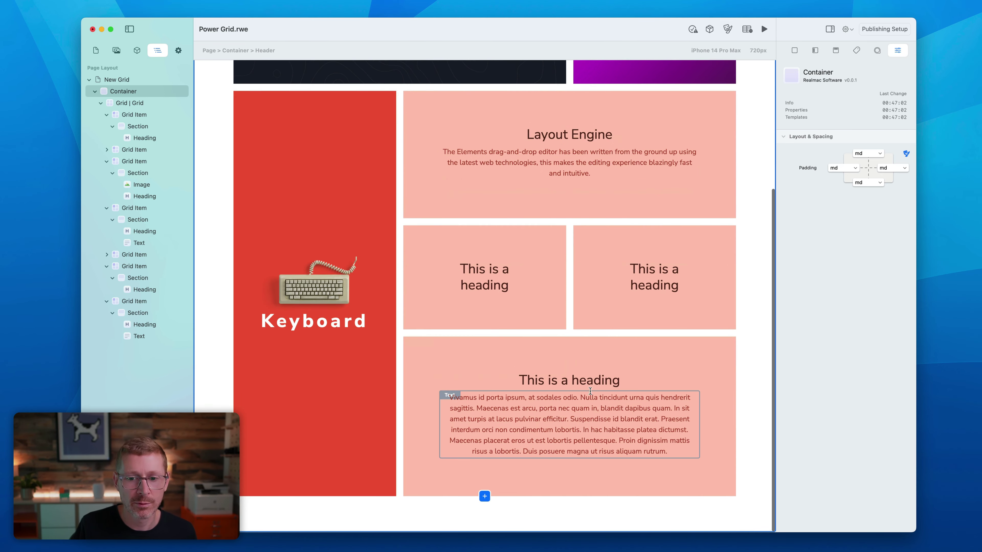
{"action": "left_click", "coordinate": [597, 342]}
{"action": "left_click", "coordinate": [617, 233]}
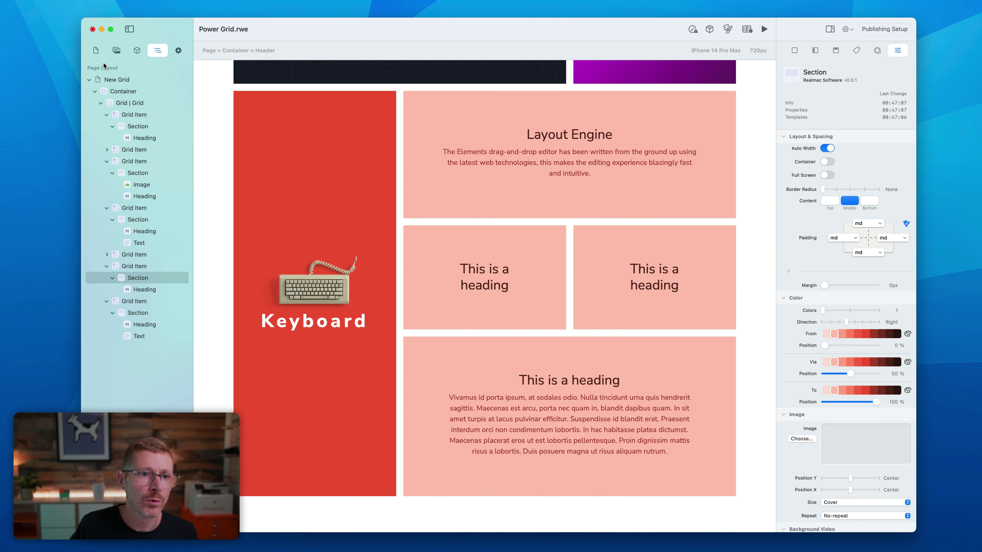
{"action": "right_click", "coordinate": [121, 83]}
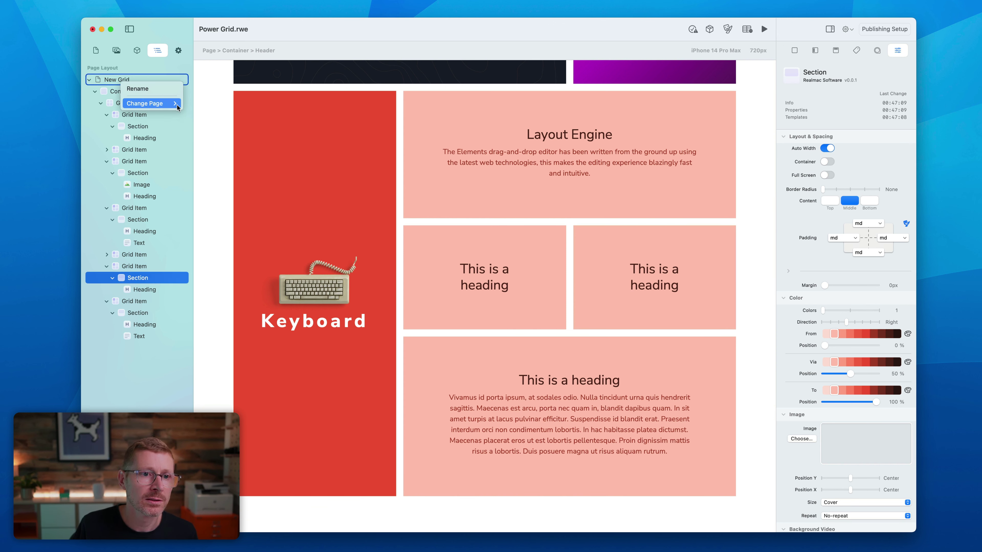
{"action": "mouse_move", "coordinate": [176, 104]}
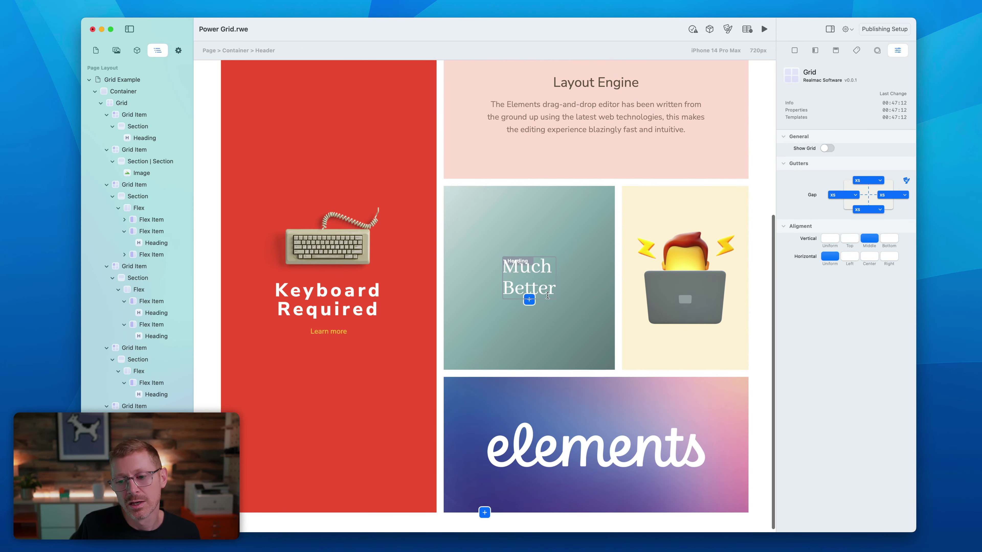
{"action": "right_click", "coordinate": [127, 80]}
{"action": "mouse_move", "coordinate": [174, 100]}
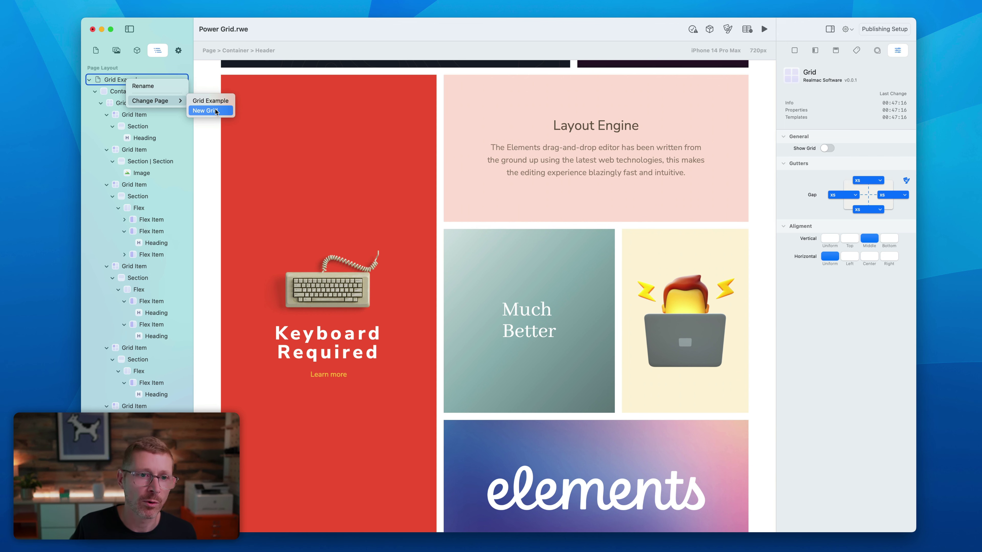
{"action": "left_click", "coordinate": [226, 112]}
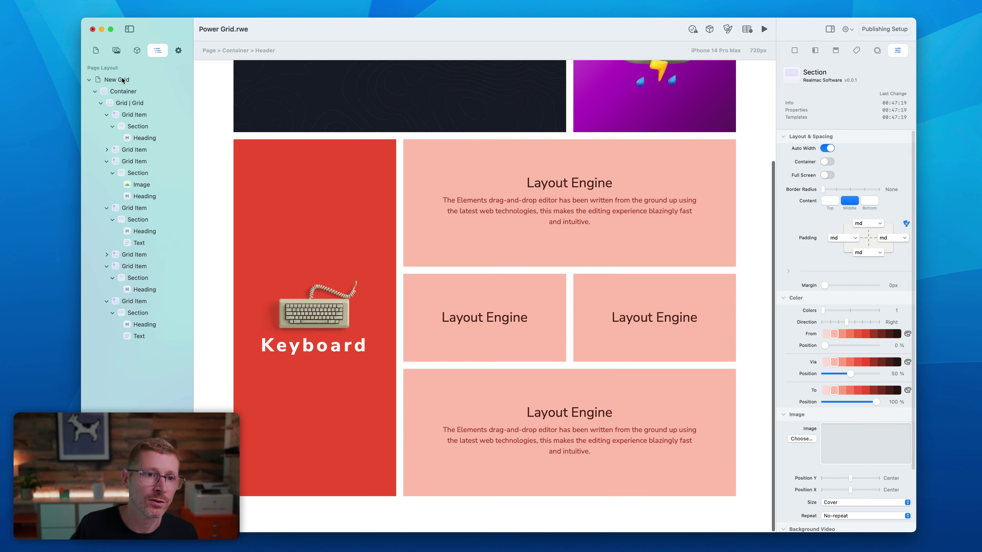
Apply smooth-grad.jpg as the background image of the second small heading section and select the heading inside it.
{"action": "left_click", "coordinate": [617, 374]}
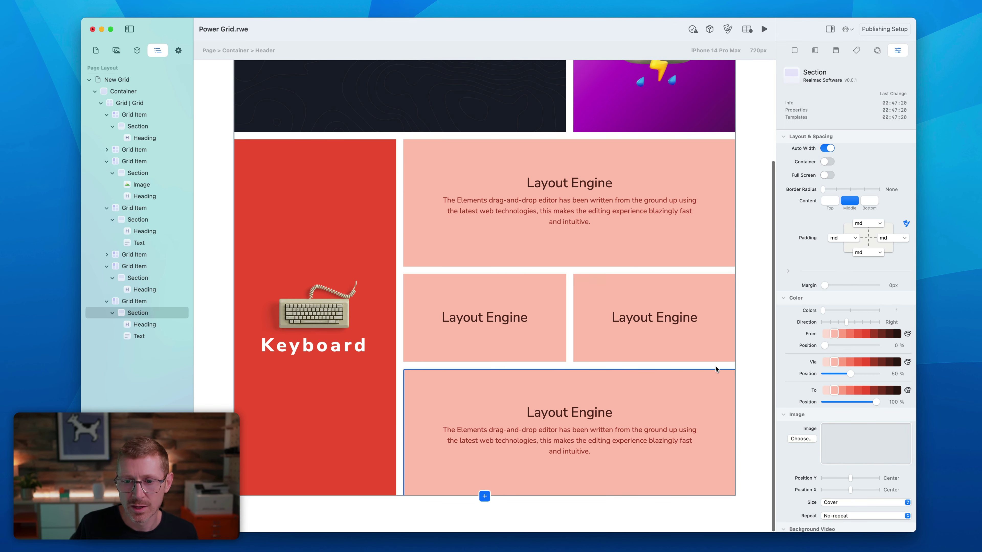
{"action": "left_click", "coordinate": [720, 356]}
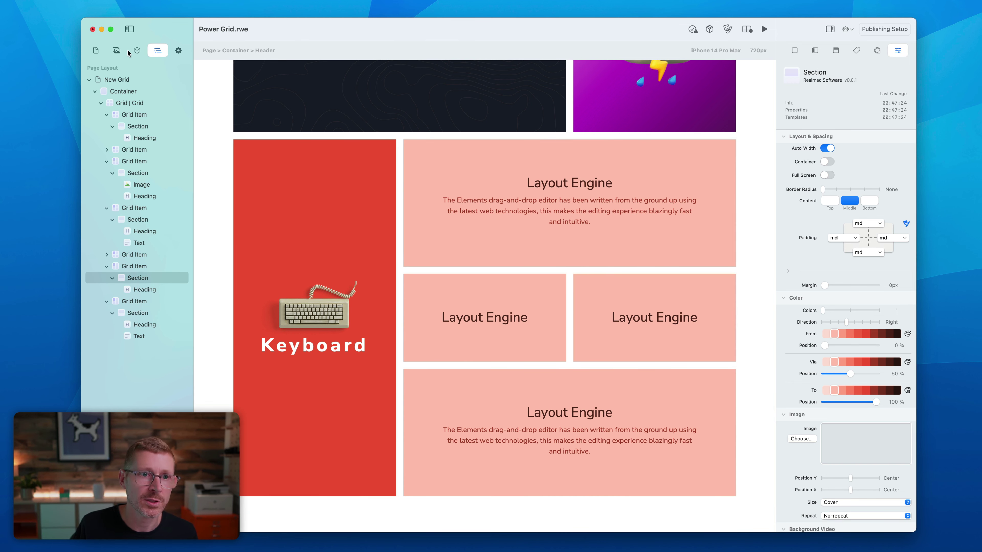
{"action": "left_click", "coordinate": [137, 50]}
{"action": "left_click", "coordinate": [118, 51]}
{"action": "left_click_drag", "start_coordinate": [114, 82], "coordinate": [829, 339]}
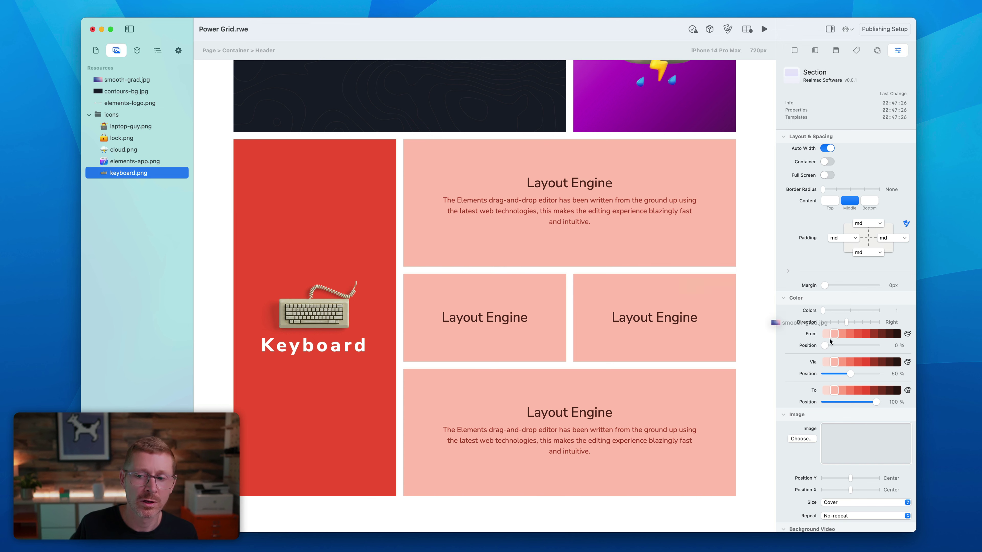
{"action": "left_click", "coordinate": [652, 326]}
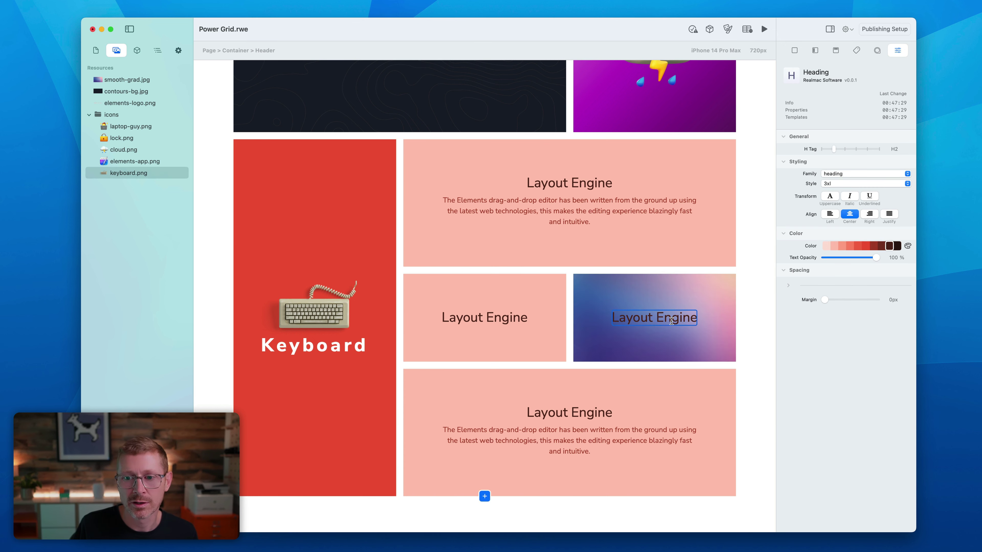
Remove the heading from the section with the smooth-grad.jpg background.
{"action": "left_click", "coordinate": [160, 52]}
{"action": "right_click", "coordinate": [143, 290]}
{"action": "left_click", "coordinate": [180, 358]}
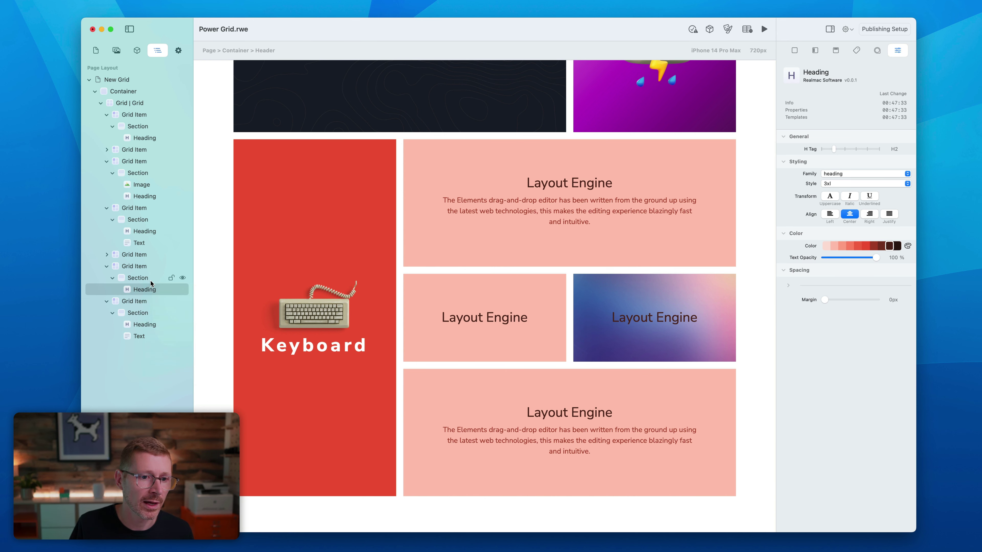
{"action": "right_click", "coordinate": [150, 285]}
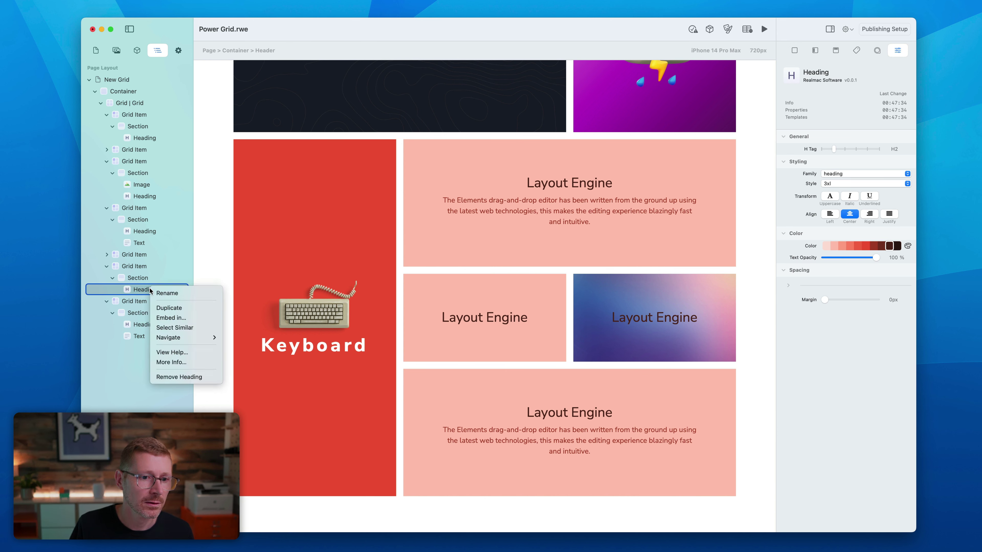
{"action": "left_click", "coordinate": [194, 377]}
Duplicate the keyboard image and move the copy into the empty section with the gradient background.
{"action": "left_click", "coordinate": [316, 318]}
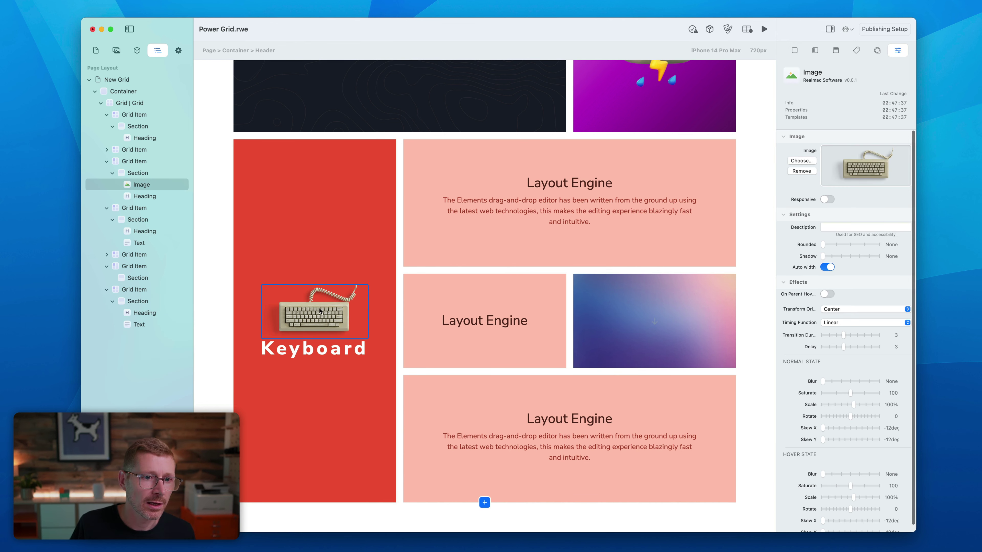
{"action": "right_click", "coordinate": [150, 183]}
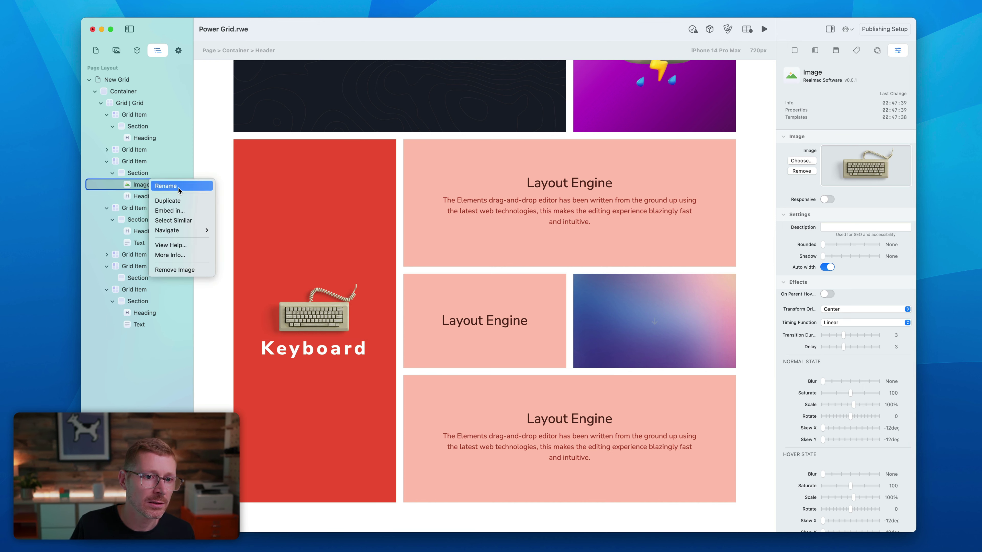
{"action": "left_click", "coordinate": [176, 200]}
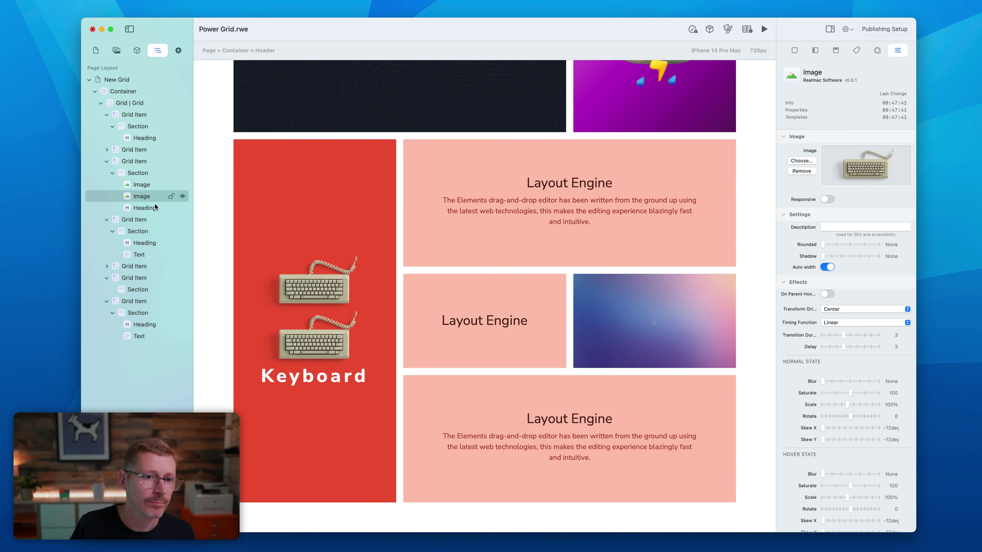
{"action": "left_click_drag", "start_coordinate": [315, 285], "coordinate": [657, 333]}
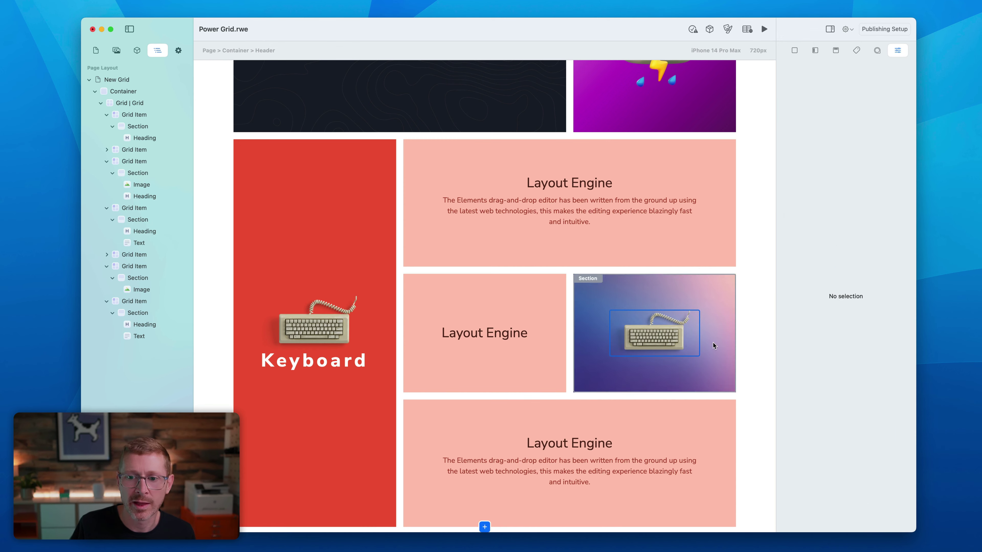
Replace the copied keyboard image in the gradient-background section with laptop-guy.png, after trying elements-app.png.
{"action": "left_click", "coordinate": [116, 51]}
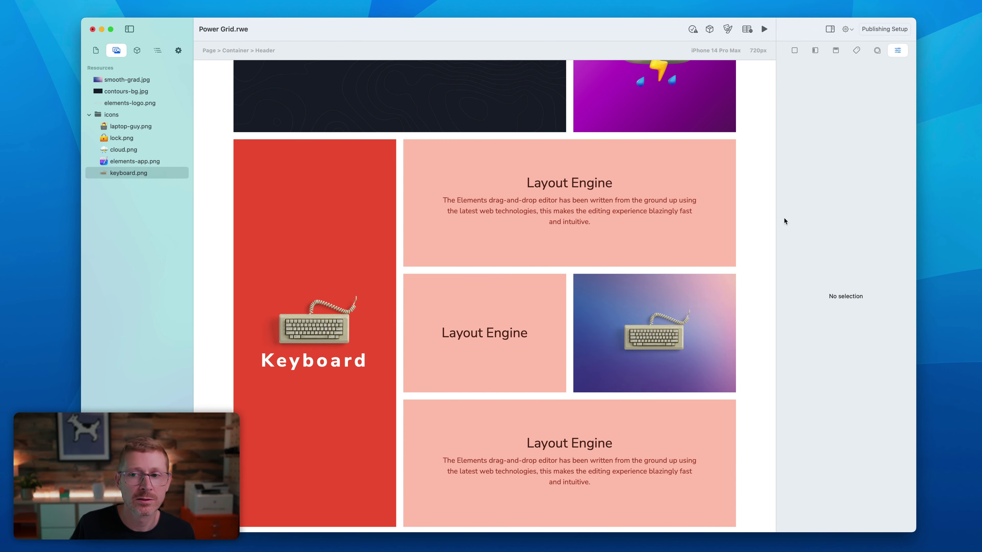
{"action": "left_click", "coordinate": [674, 281]}
{"action": "left_click", "coordinate": [653, 333]}
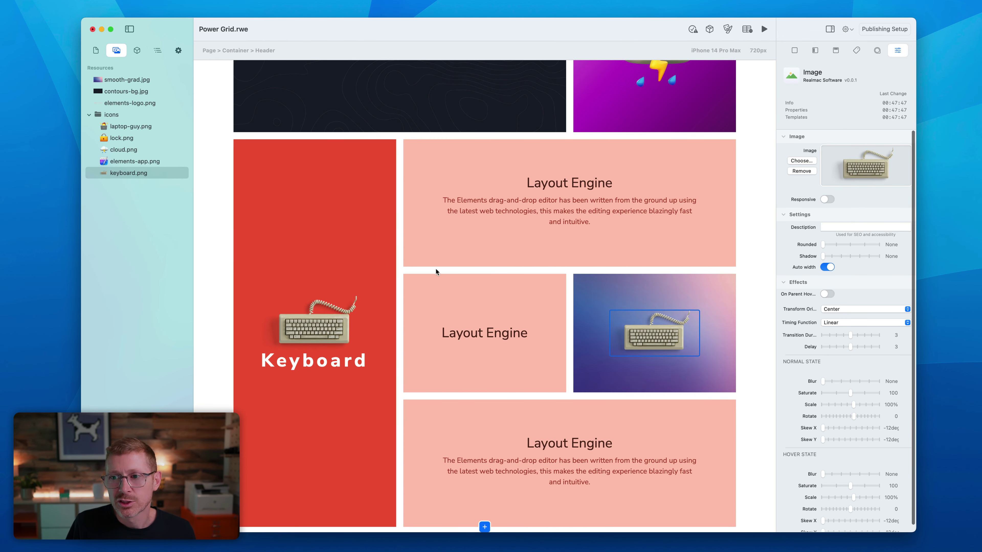
{"action": "left_click_drag", "start_coordinate": [125, 166], "coordinate": [861, 168]}
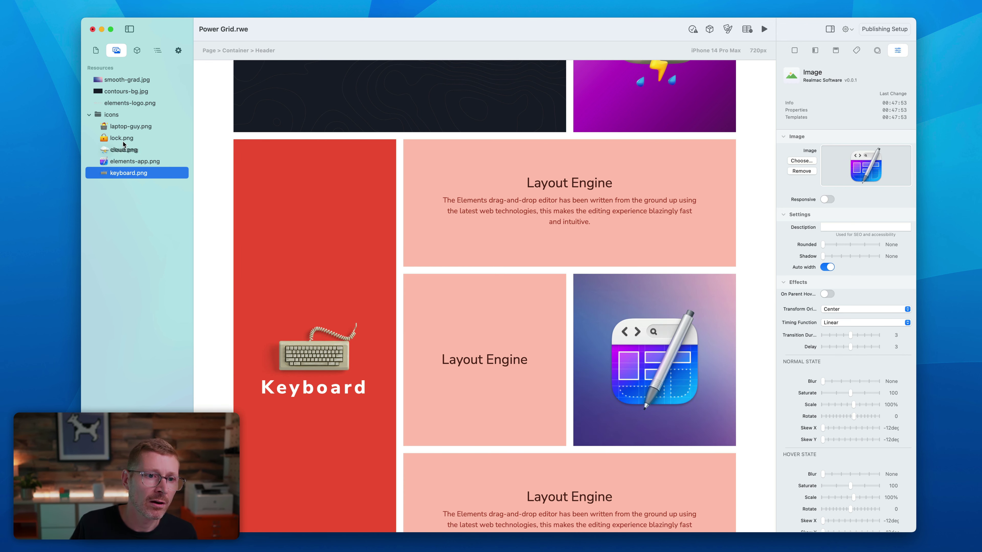
{"action": "left_click_drag", "start_coordinate": [861, 164], "coordinate": [862, 164]}
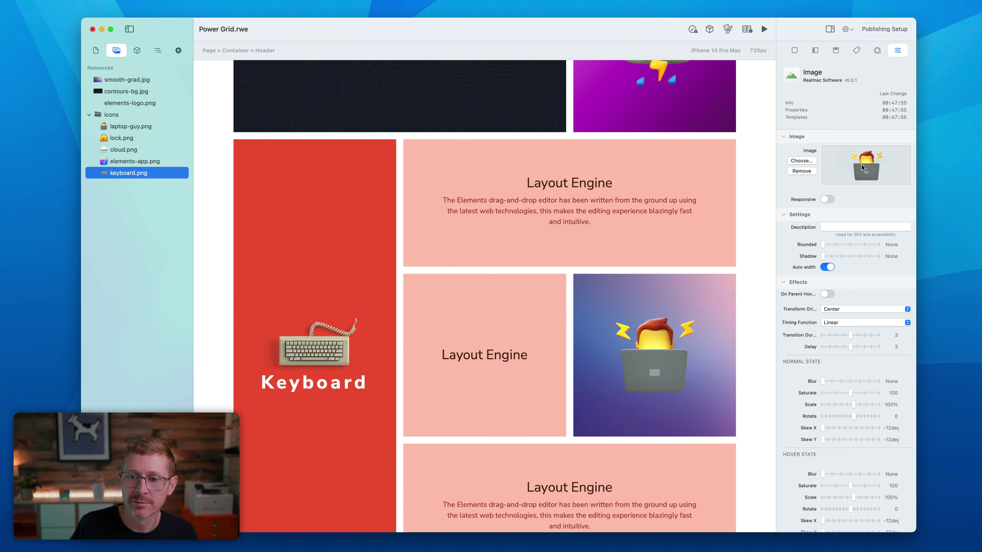
Duplicate the last grid item, which holds the Layout Engine heading and text.
{"action": "scroll", "coordinate": [688, 290], "scroll_direction": "down", "scroll_amount": 3}
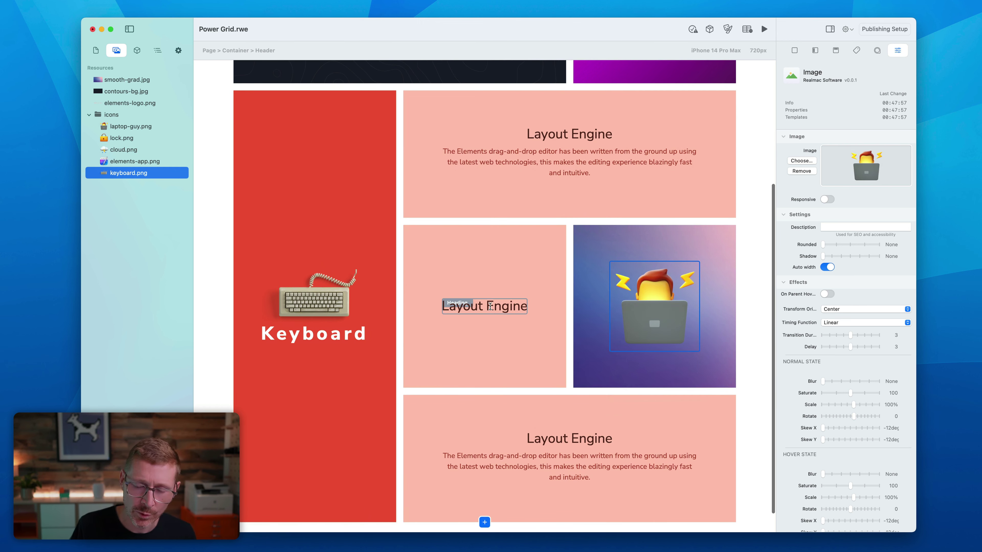
{"action": "scroll", "coordinate": [502, 367], "scroll_direction": "down", "scroll_amount": 2}
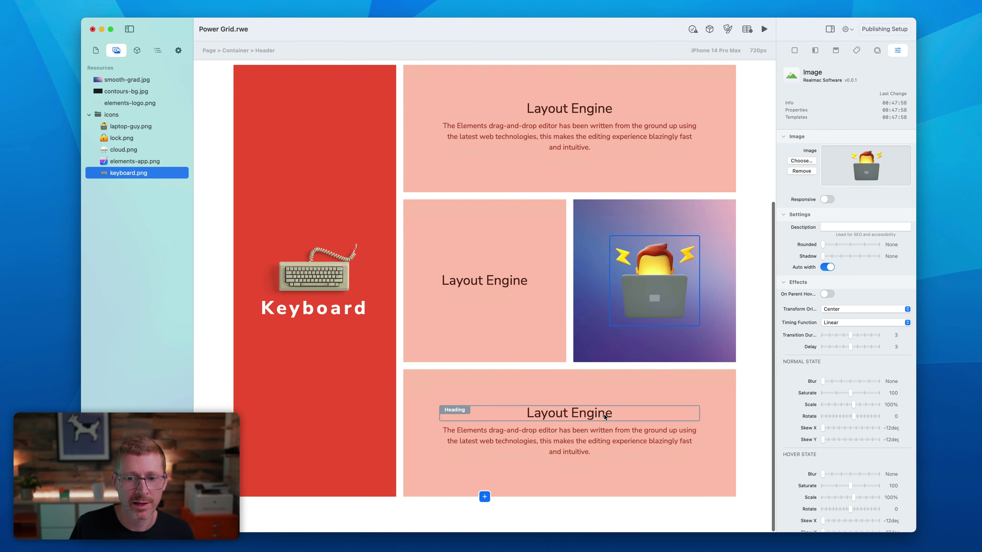
{"action": "left_click", "coordinate": [534, 385]}
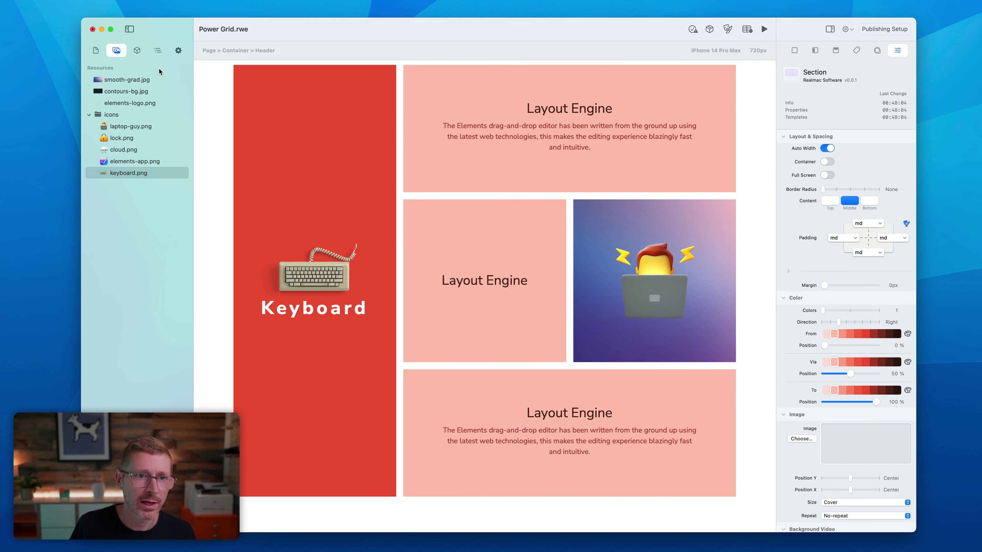
{"action": "left_click", "coordinate": [157, 51]}
{"action": "right_click", "coordinate": [143, 317]}
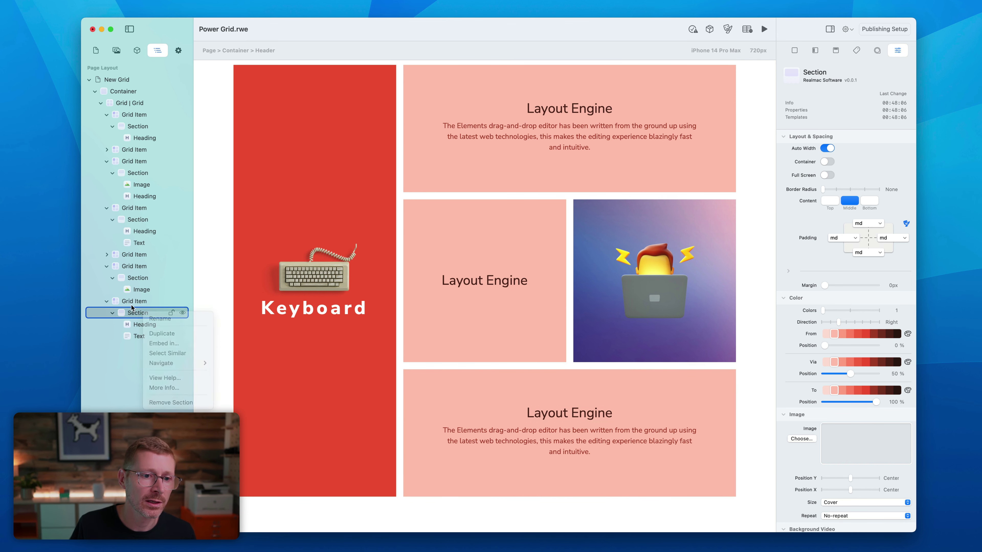
{"action": "left_click", "coordinate": [128, 301]}
{"action": "right_click", "coordinate": [131, 301]}
{"action": "left_click", "coordinate": [177, 317]}
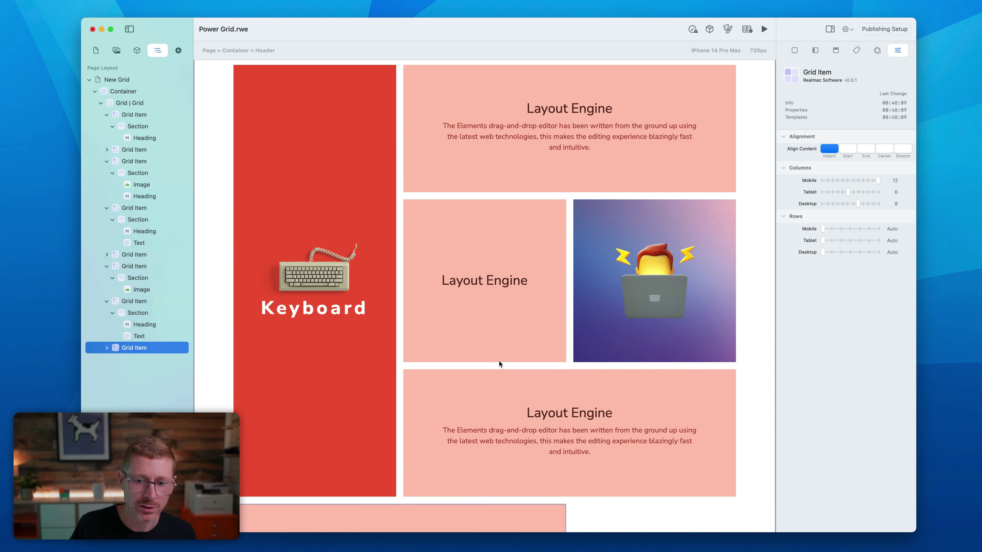
Set the desktop column span of the new last grid item to 12.
{"action": "scroll", "coordinate": [499, 360], "scroll_direction": "down", "scroll_amount": 5}
{"action": "left_click", "coordinate": [558, 347]}
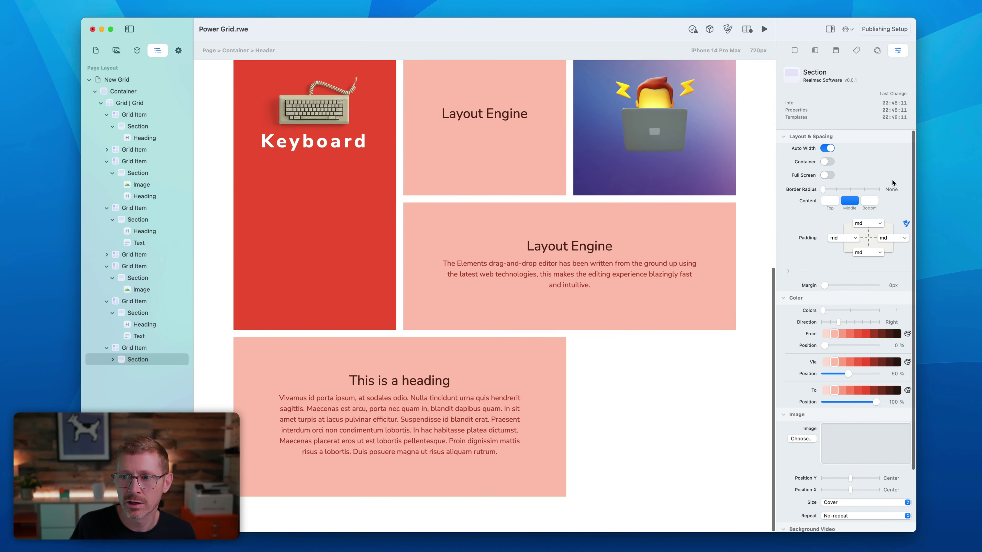
{"action": "left_click", "coordinate": [134, 348]}
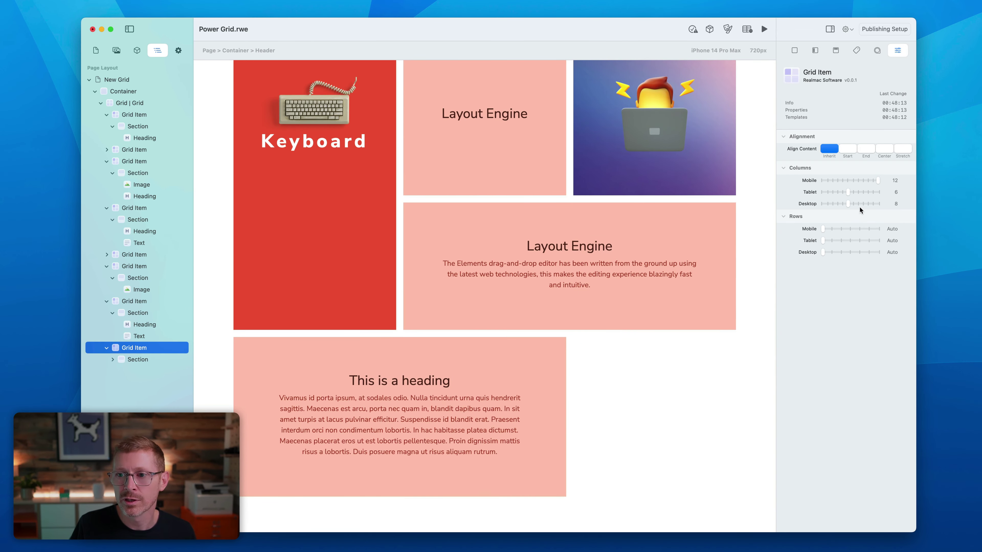
{"action": "left_click_drag", "start_coordinate": [858, 205], "coordinate": [883, 202]}
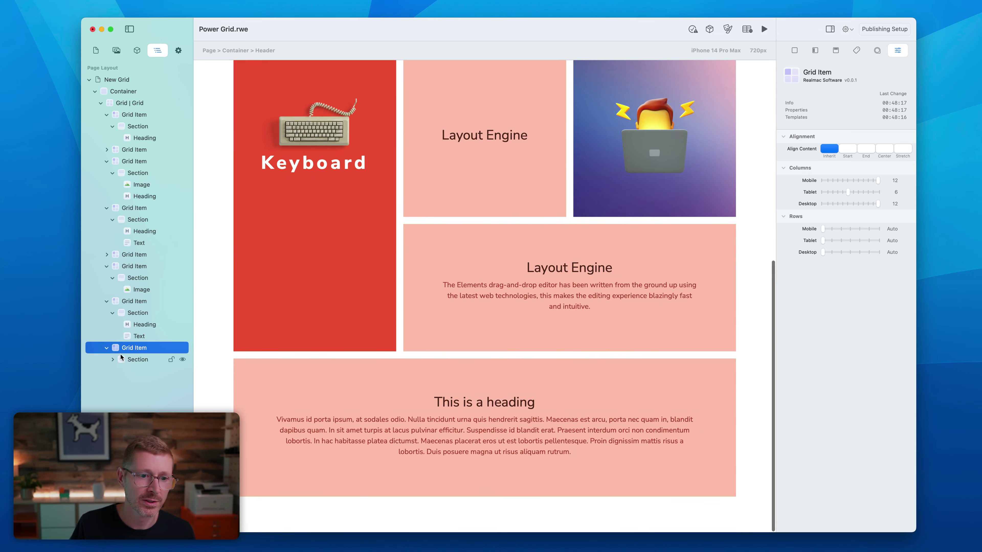
Delete both the heading and the text from the full-width section in the last grid item.
{"action": "left_click", "coordinate": [135, 371]}
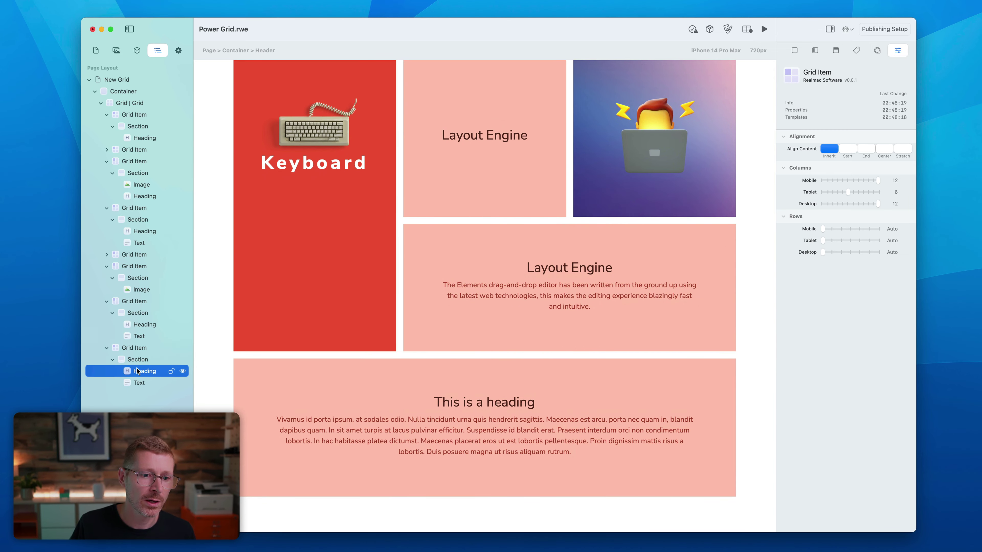
{"action": "left_click", "coordinate": [140, 383], "text": "shift"}
{"action": "right_click", "coordinate": [142, 384]}
{"action": "key", "text": "Escape"}
{"action": "key", "text": "Delete"}
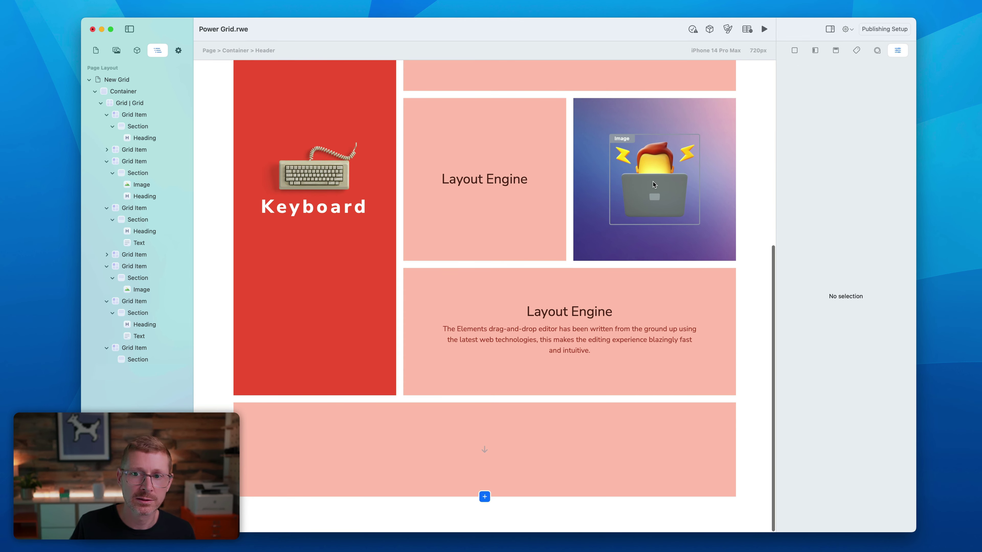
Duplicate the laptop-guy image and move the copy into the empty full-width section of the last grid item.
{"action": "right_click", "coordinate": [652, 181]}
{"action": "key", "text": "Escape"}
{"action": "right_click", "coordinate": [148, 291]}
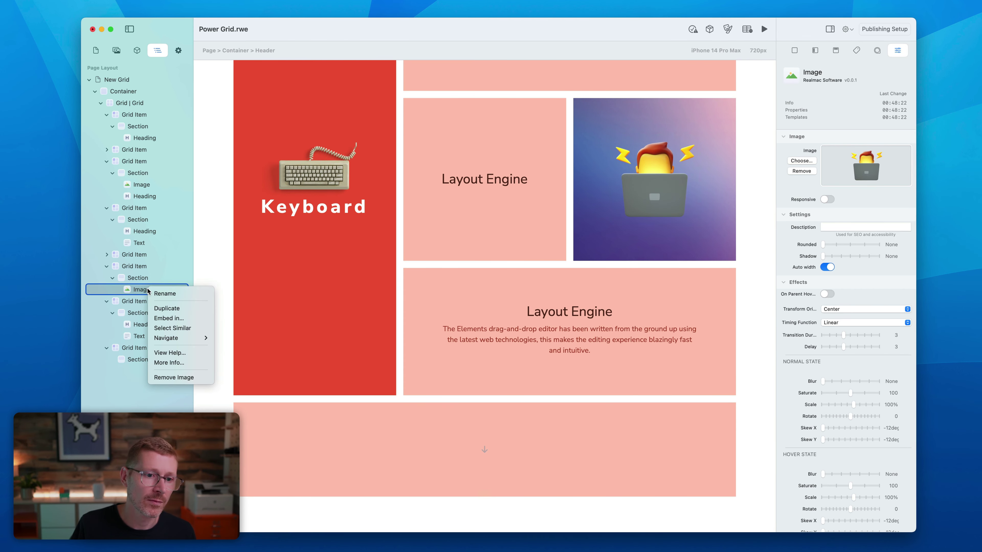
{"action": "left_click", "coordinate": [174, 309]}
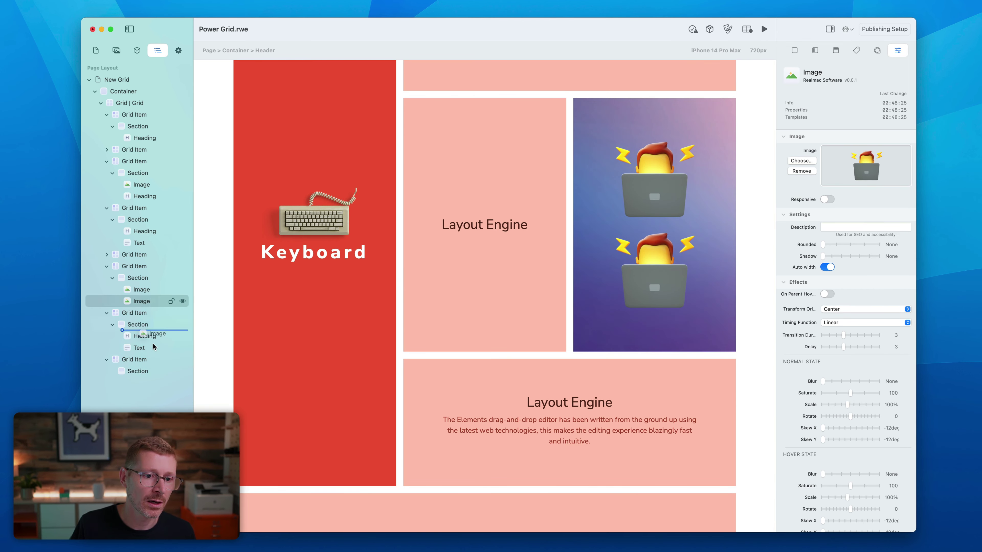
{"action": "left_click_drag", "start_coordinate": [154, 346], "coordinate": [142, 372]}
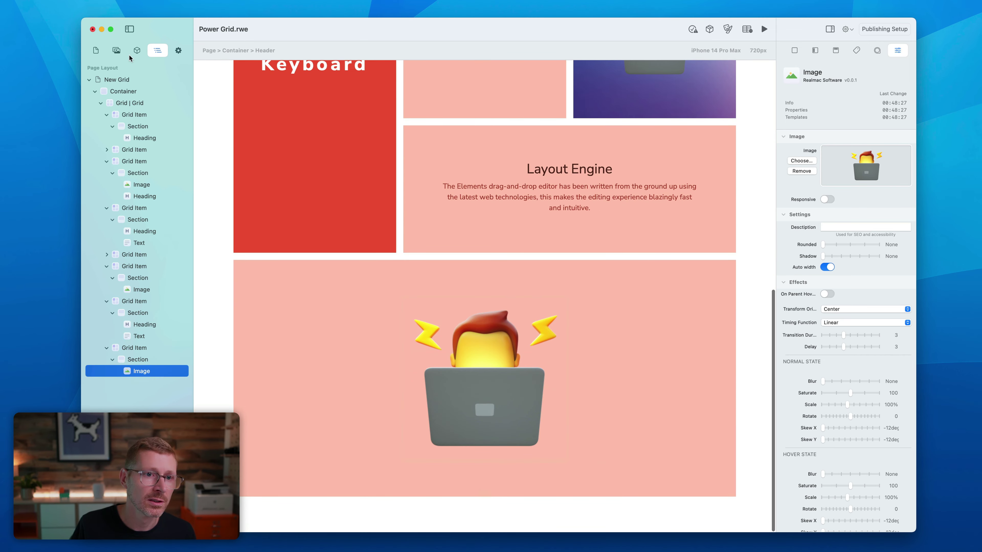
Replace the full-width section's image with elements-logo.png and apply smooth-grad.jpg as the section's background image.
{"action": "left_click", "coordinate": [136, 52]}
{"action": "left_click", "coordinate": [118, 53]}
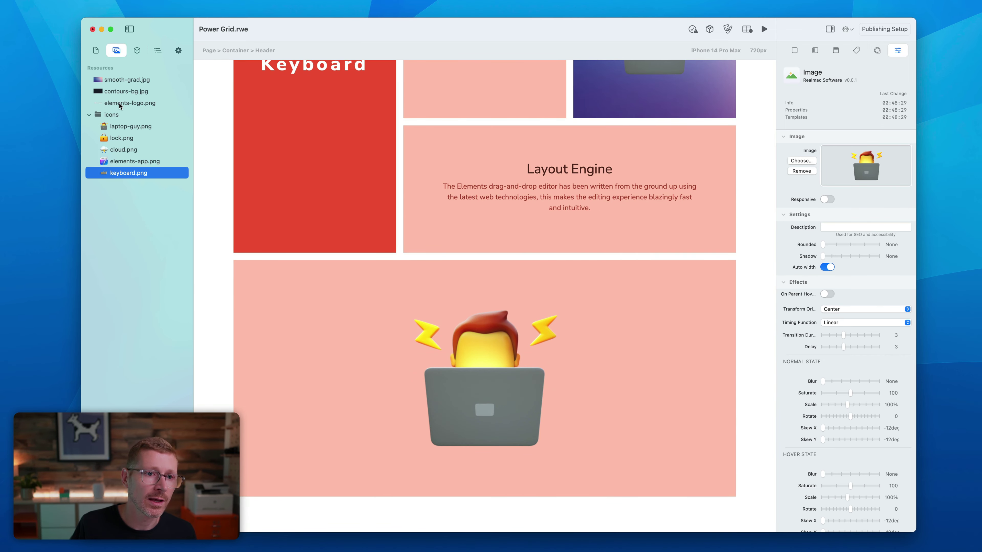
{"action": "left_click_drag", "start_coordinate": [862, 160], "coordinate": [861, 160]}
{"action": "left_click", "coordinate": [520, 313]}
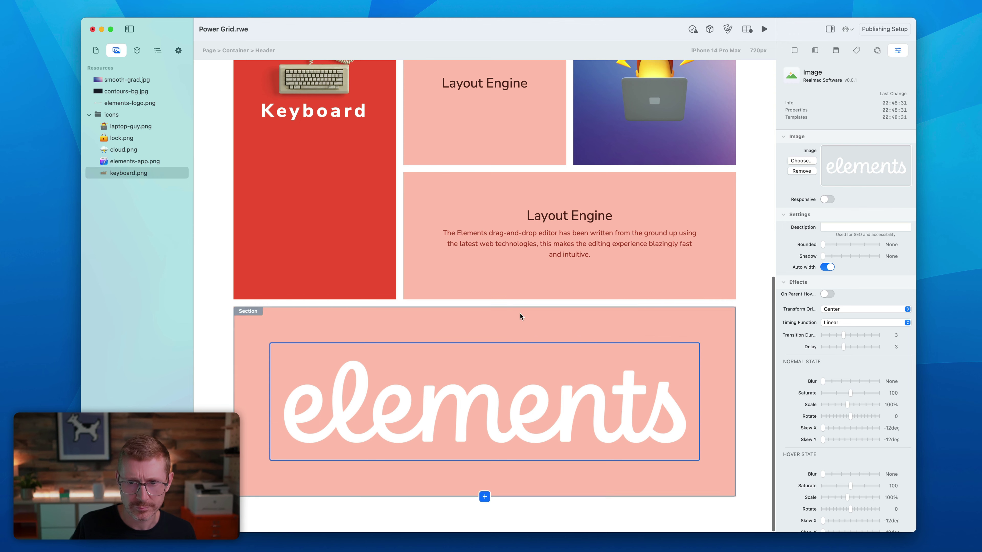
{"action": "left_click", "coordinate": [135, 80]}
{"action": "left_click_drag", "start_coordinate": [695, 377], "coordinate": [867, 445]}
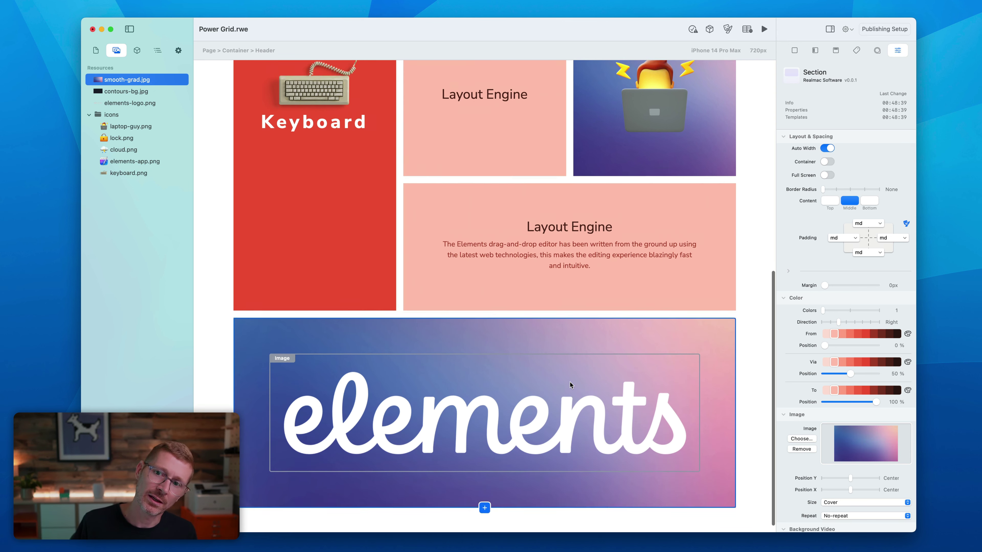
Remove the background image from the section containing the laptop-guy image.
{"action": "scroll", "coordinate": [570, 382], "scroll_direction": "up", "scroll_amount": 3}
{"action": "scroll", "coordinate": [705, 223], "scroll_direction": "up", "scroll_amount": 5}
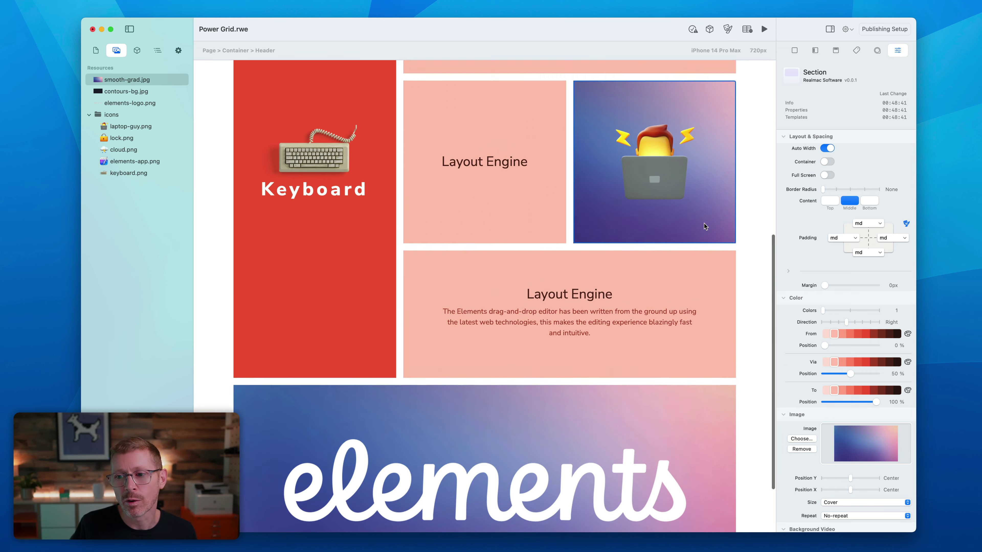
{"action": "left_click", "coordinate": [809, 450]}
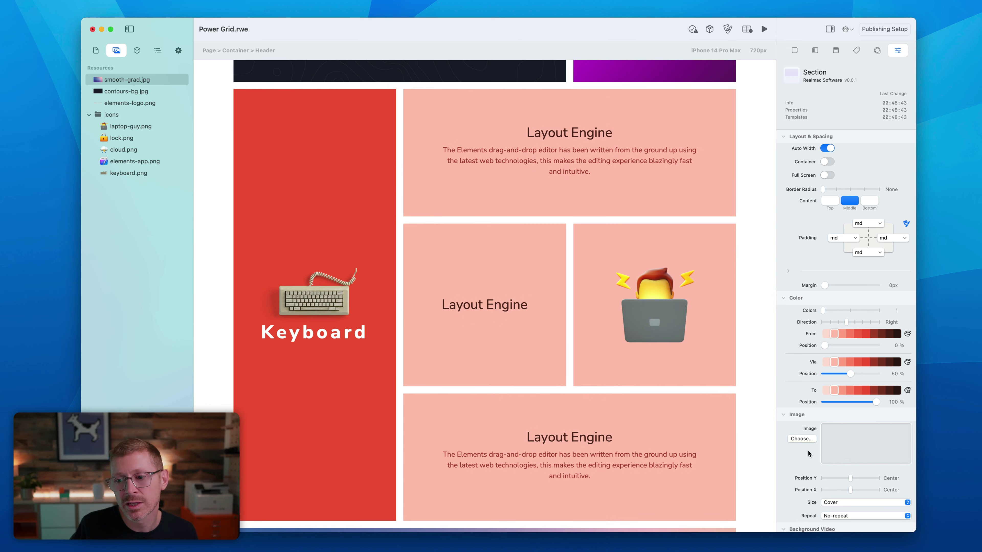
Set the laptop-guy section's gradient palettes to Primary for From and To and Secondary for Via.
{"action": "left_click", "coordinate": [907, 335]}
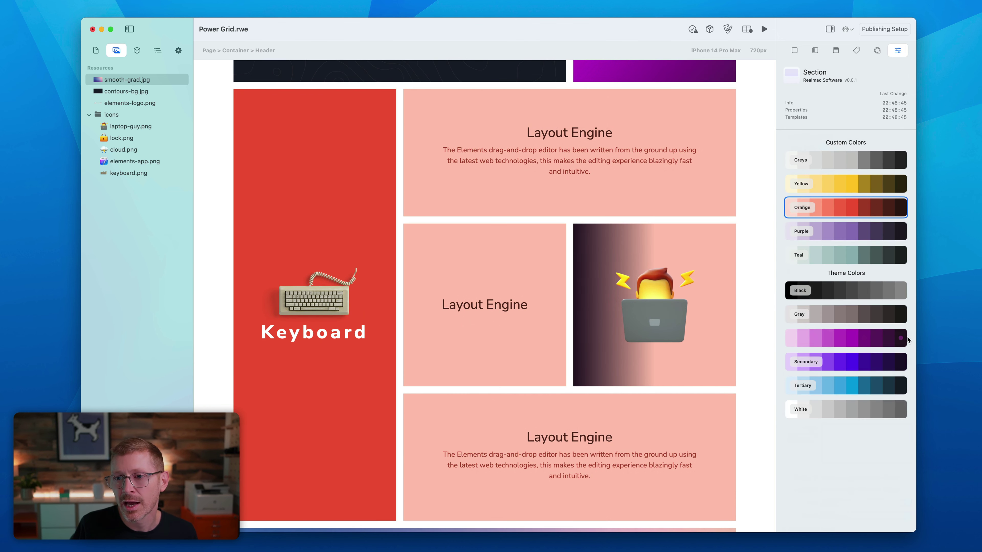
{"action": "left_click", "coordinate": [804, 338]}
{"action": "left_click", "coordinate": [790, 334]}
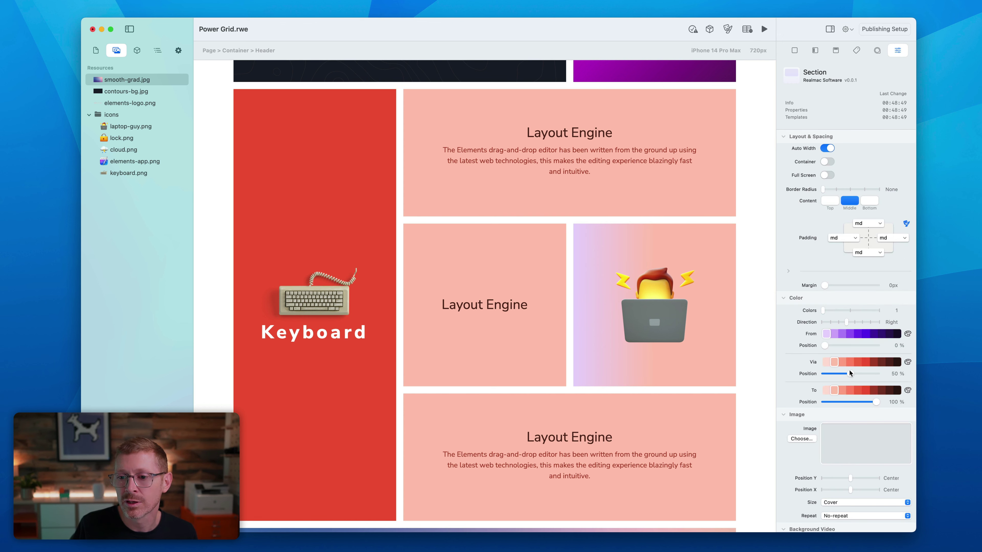
{"action": "left_click", "coordinate": [849, 370]}
{"action": "left_click", "coordinate": [789, 360]}
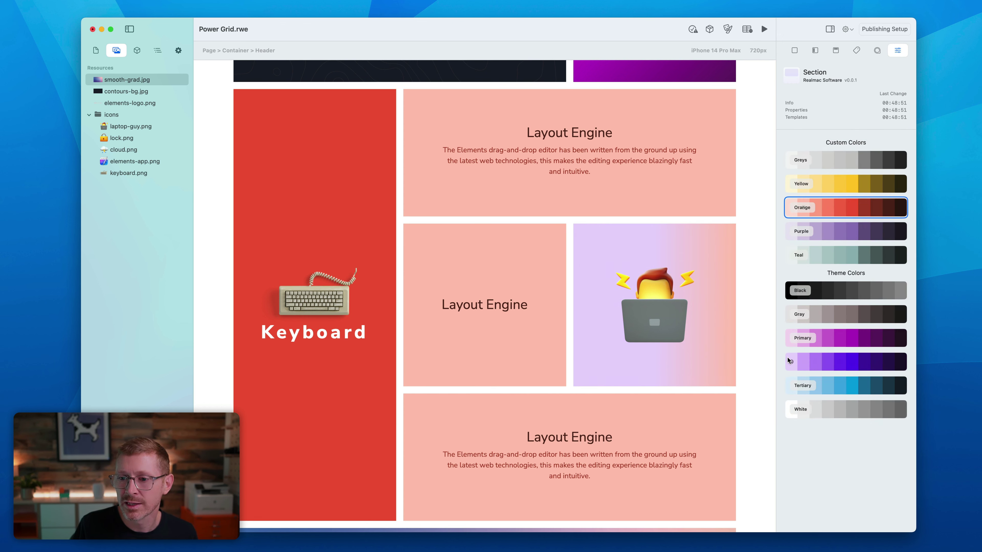
{"action": "left_click", "coordinate": [908, 390]}
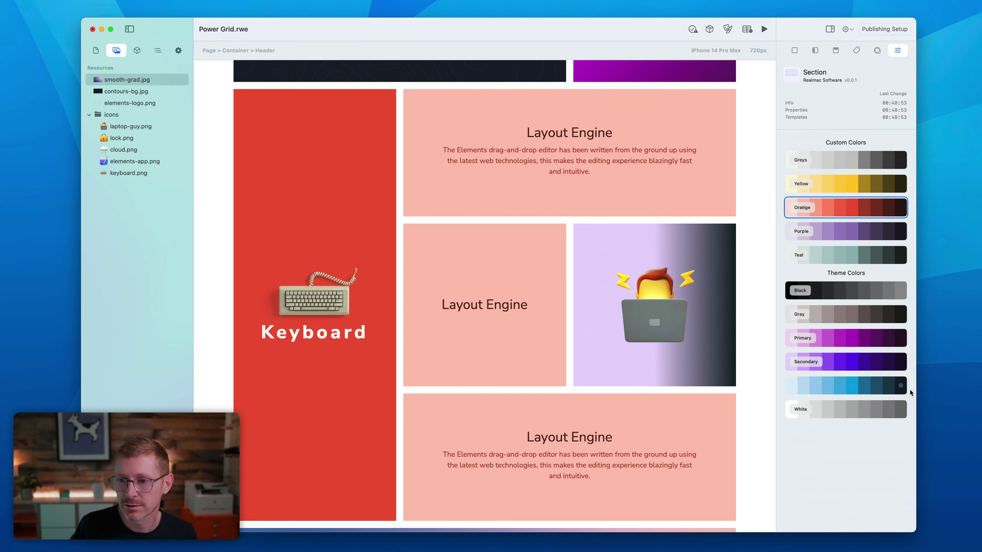
{"action": "left_click", "coordinate": [904, 336]}
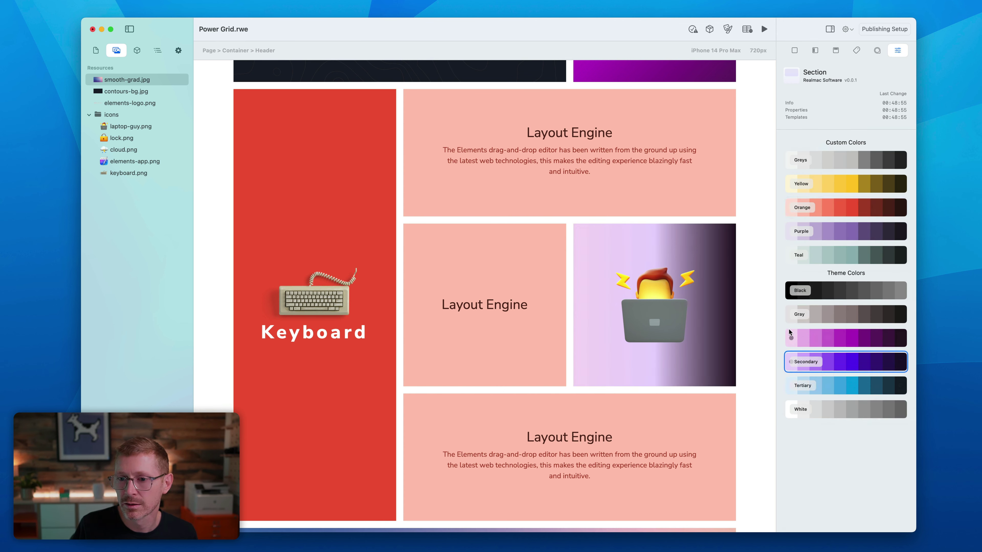
Set the gradient's Via color to the sixth Secondary shade and its From color to the fourth Primary shade.
{"action": "left_click", "coordinate": [866, 362]}
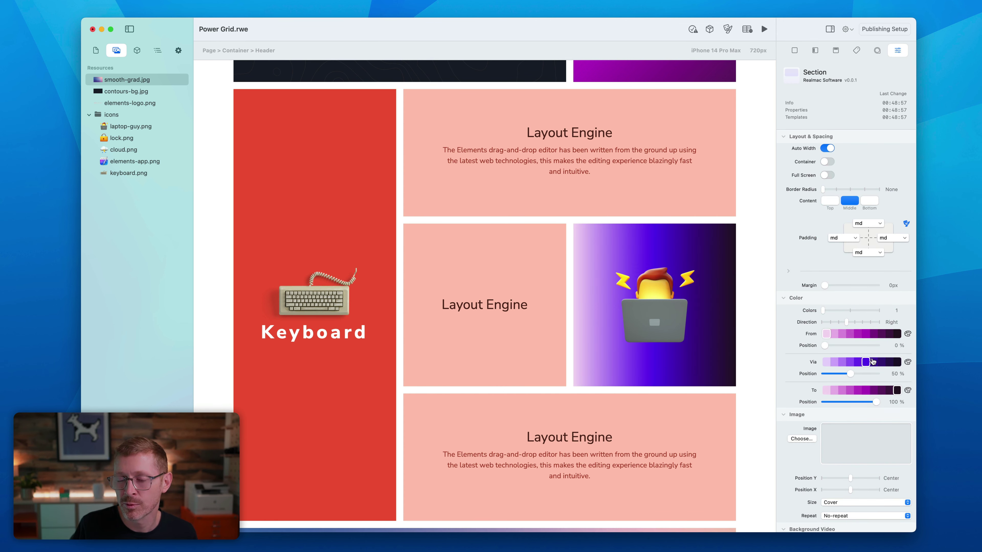
{"action": "left_click", "coordinate": [862, 334]}
{"action": "left_click", "coordinate": [851, 334]}
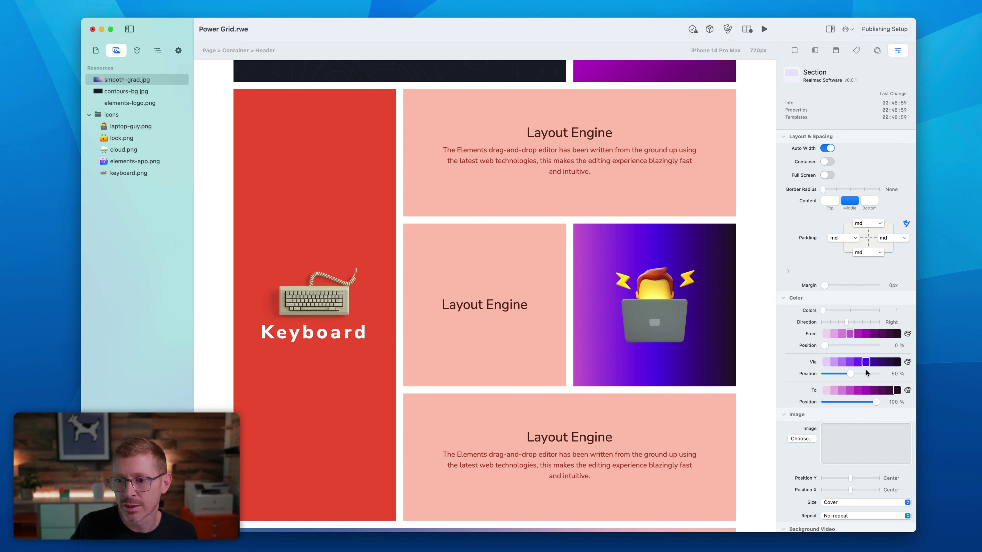
Switch the laptop-guy section's gradient To palette to Secondary with its darkest shade, and set the Via position to 56%.
{"action": "left_click", "coordinate": [907, 392]}
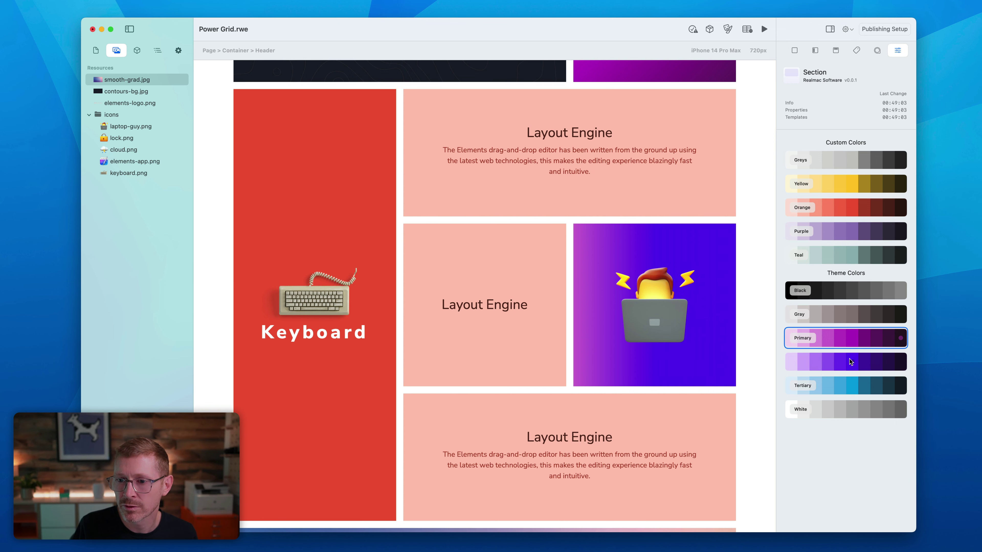
{"action": "left_click", "coordinate": [850, 358]}
{"action": "left_click", "coordinate": [792, 359]}
{"action": "left_click", "coordinate": [781, 356]}
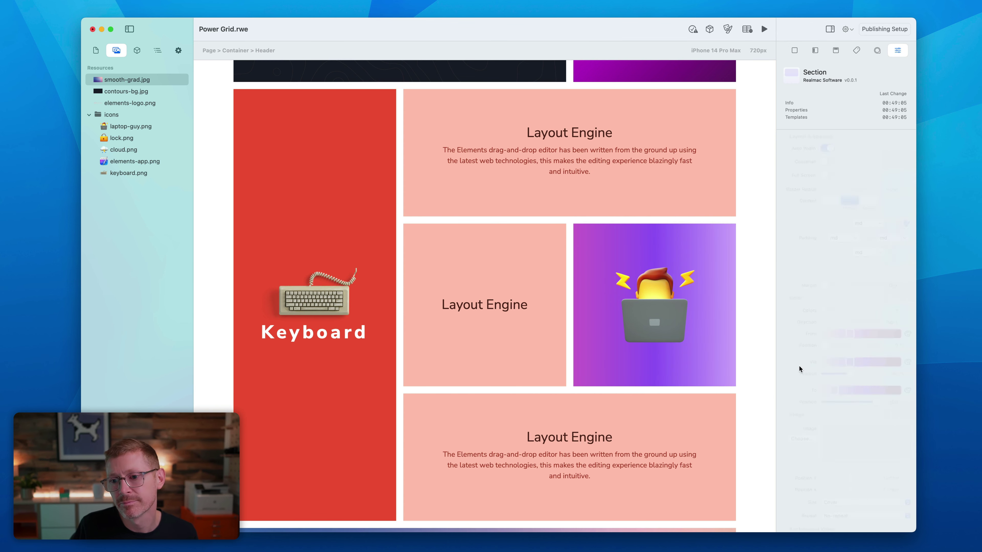
{"action": "left_click", "coordinate": [896, 390]}
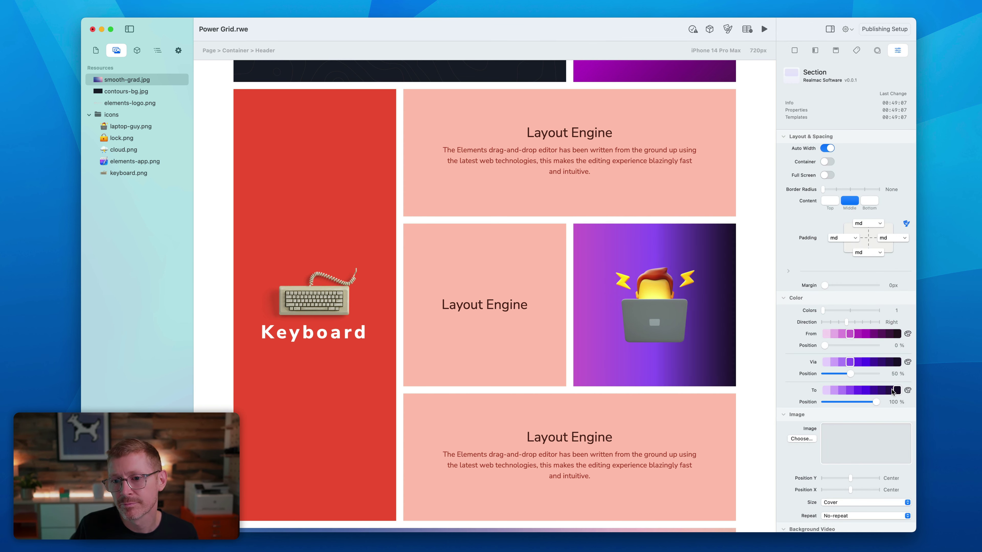
{"action": "left_click_drag", "start_coordinate": [852, 375], "coordinate": [853, 374]}
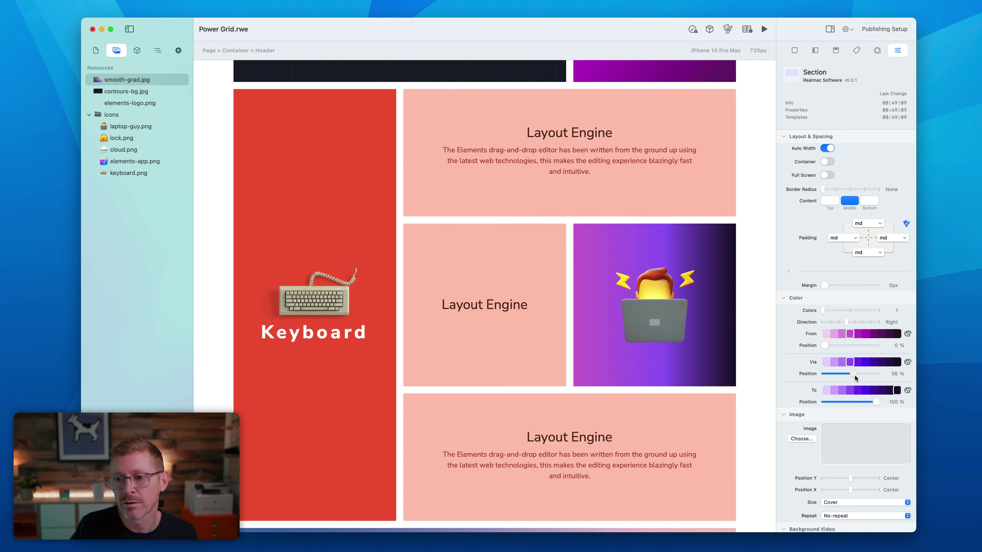
Set the gradient's From color to the third Primary shade, Via to the fifth Secondary shade, and its direction to Bottom Right.
{"action": "left_click", "coordinate": [865, 335]}
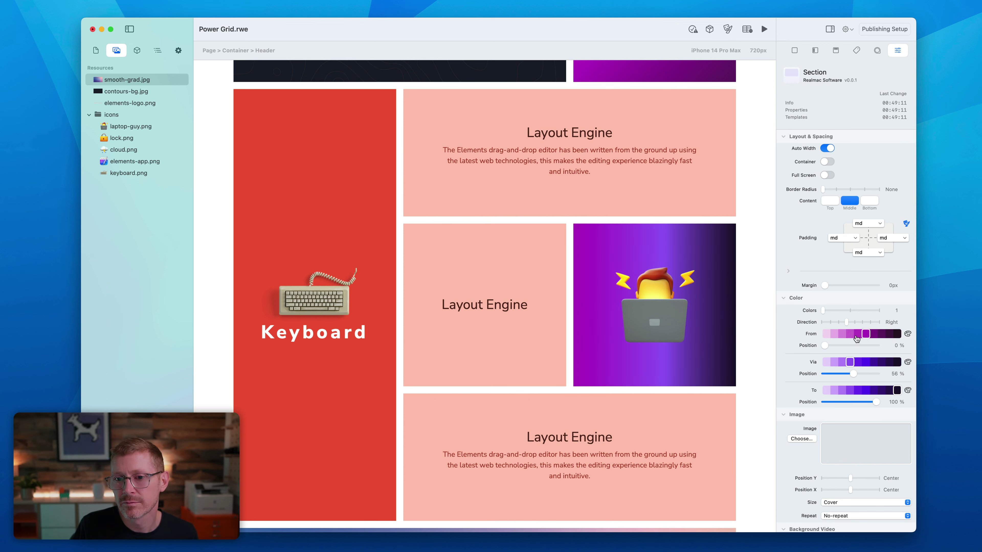
{"action": "left_click", "coordinate": [842, 334]}
{"action": "left_click", "coordinate": [864, 364]}
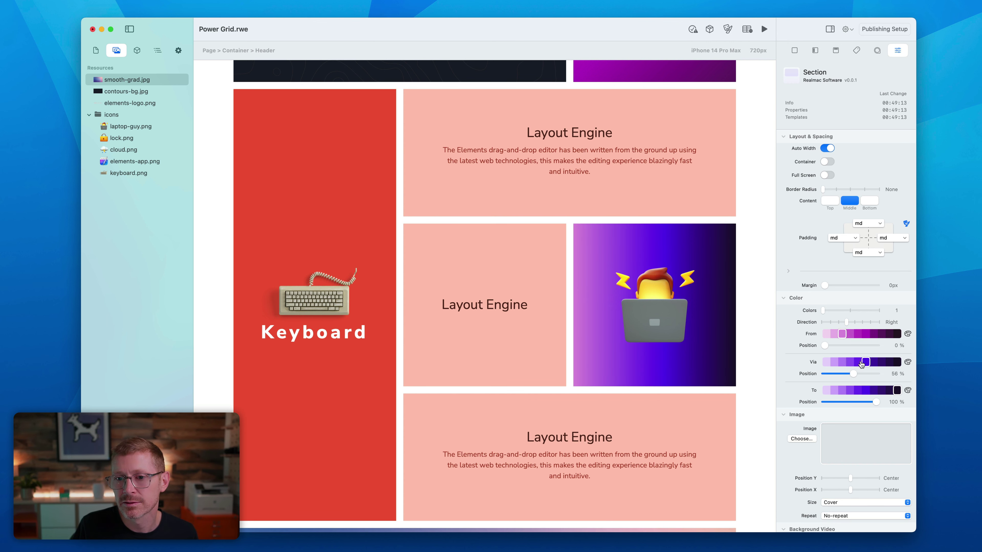
{"action": "left_click", "coordinate": [857, 362]}
{"action": "left_click", "coordinate": [851, 324]}
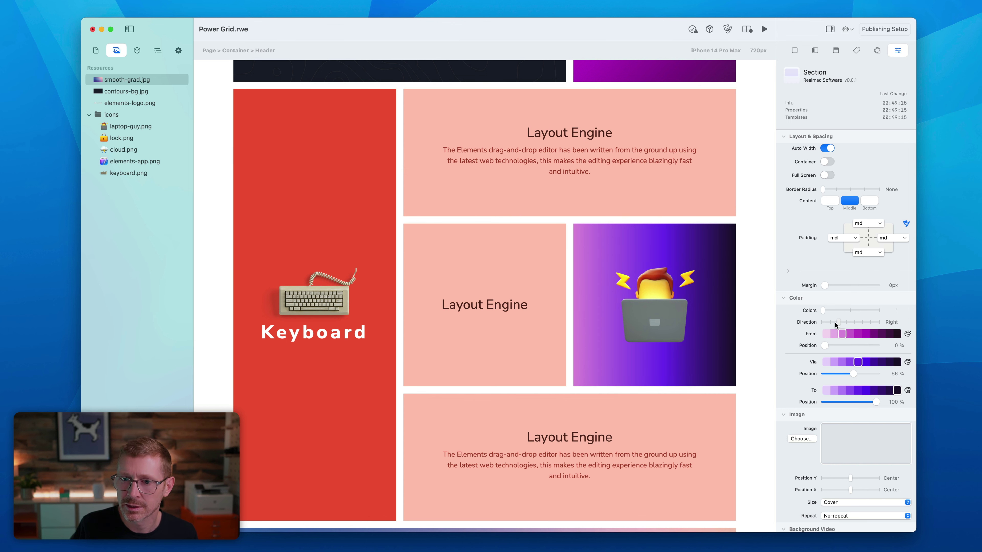
{"action": "left_click", "coordinate": [849, 324]}
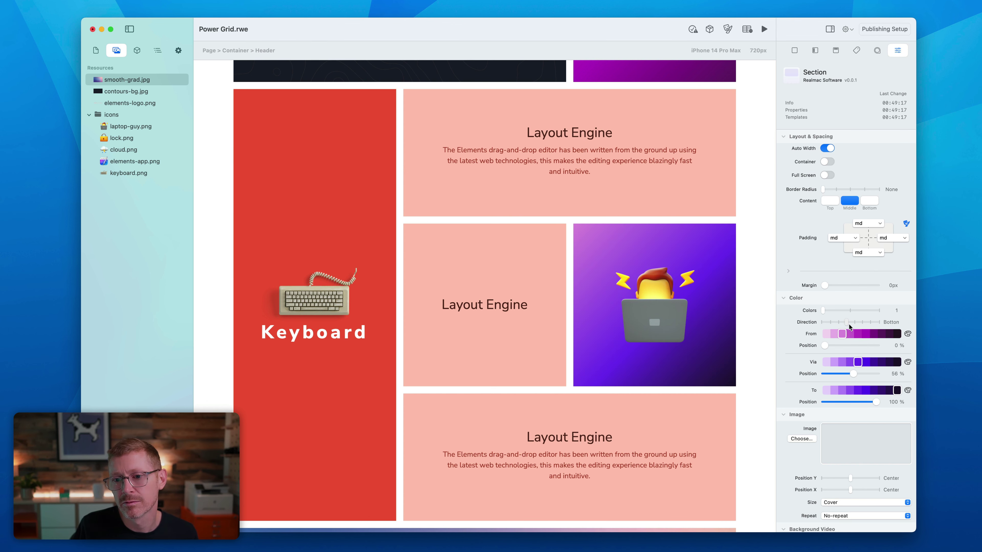
Look over the grid from the title section down to the elements logo, and show the page layout structure.
{"action": "scroll", "coordinate": [658, 363], "scroll_direction": "down", "scroll_amount": 5}
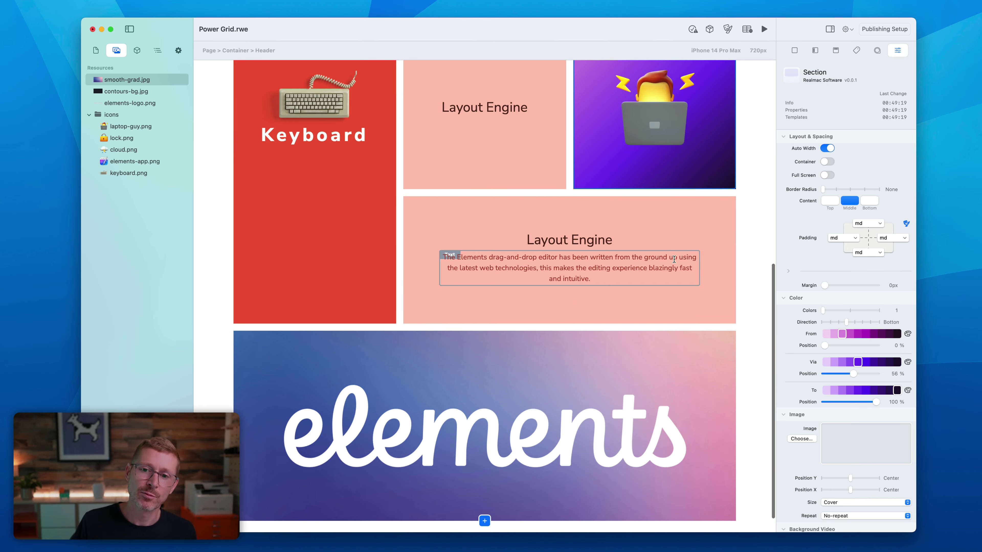
{"action": "scroll", "coordinate": [583, 241], "scroll_direction": "up", "scroll_amount": 5}
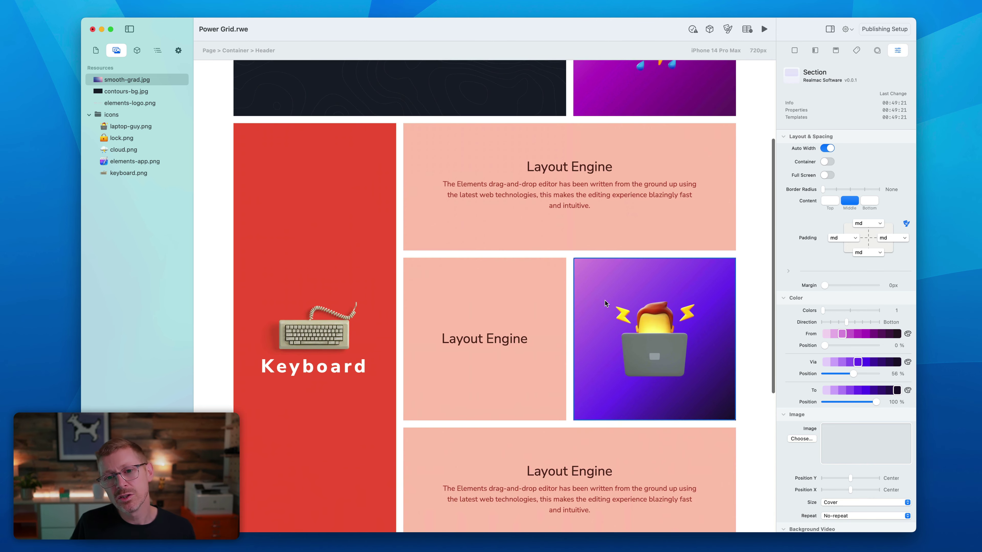
{"action": "scroll", "coordinate": [594, 234], "scroll_direction": "up", "scroll_amount": 3}
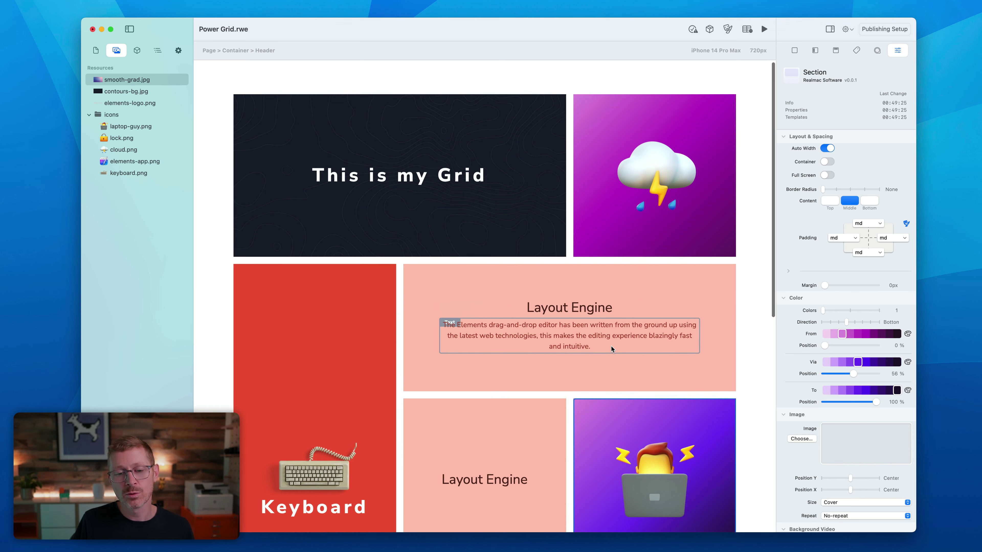
{"action": "scroll", "coordinate": [612, 346], "scroll_direction": "down", "scroll_amount": 2}
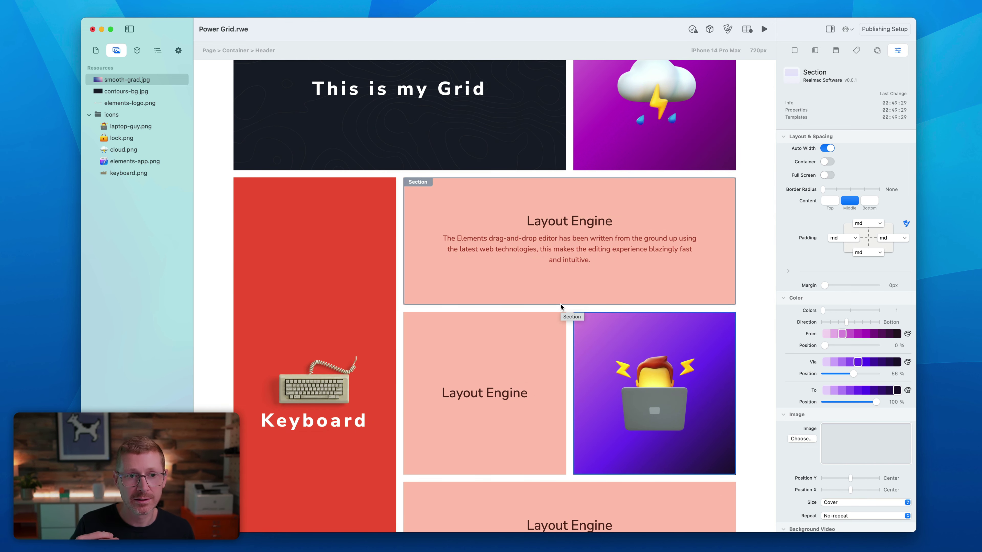
{"action": "scroll", "coordinate": [566, 305], "scroll_direction": "down", "scroll_amount": 2}
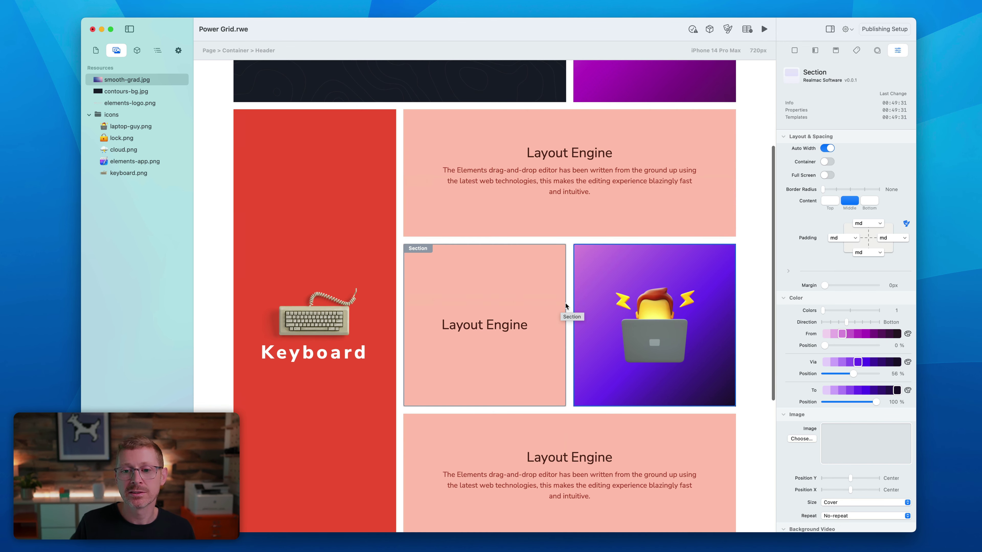
{"action": "scroll", "coordinate": [566, 304], "scroll_direction": "down", "scroll_amount": 4}
{"action": "scroll", "coordinate": [566, 305], "scroll_direction": "up", "scroll_amount": 4}
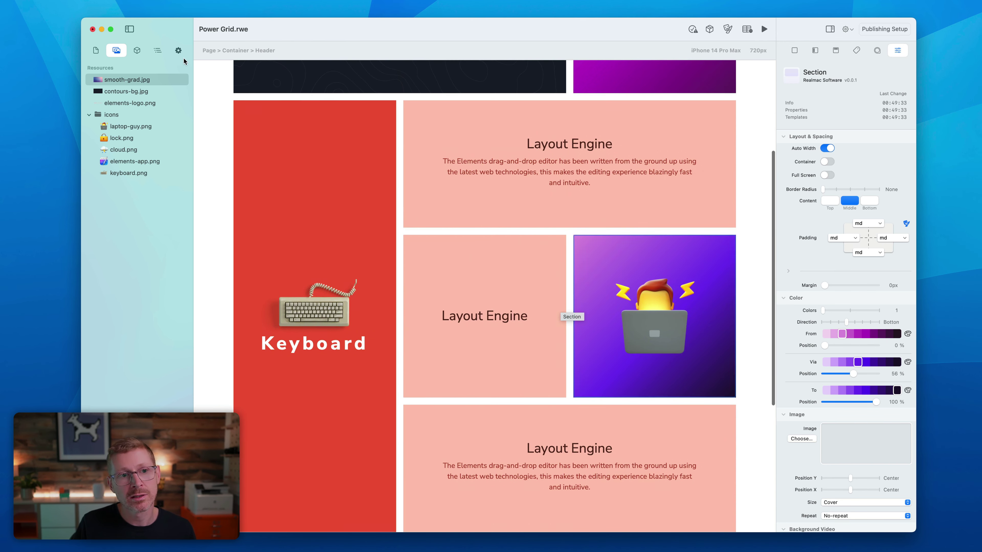
{"action": "left_click", "coordinate": [157, 50]}
{"action": "scroll", "coordinate": [478, 237], "scroll_direction": "down", "scroll_amount": 5}
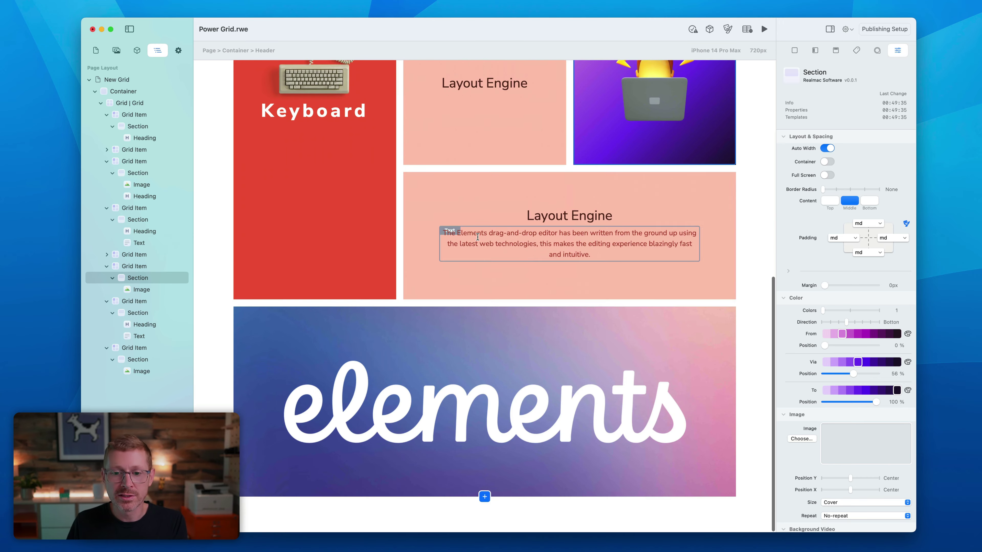
{"action": "scroll", "coordinate": [508, 281], "scroll_direction": "up", "scroll_amount": 4}
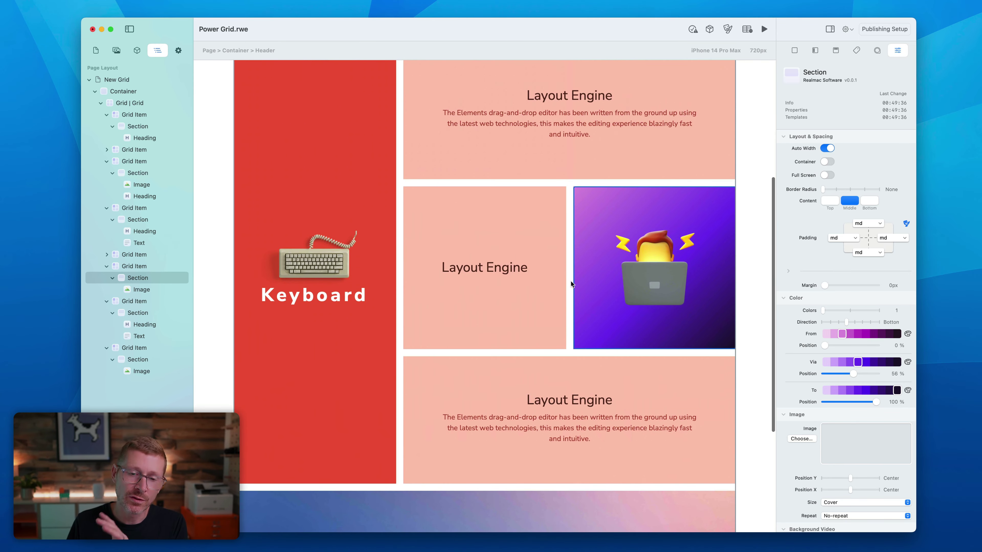
Set the From, Via and To colors of the wide section below the laptop-guy row to the darkest Orange shade.
{"action": "left_click", "coordinate": [565, 366]}
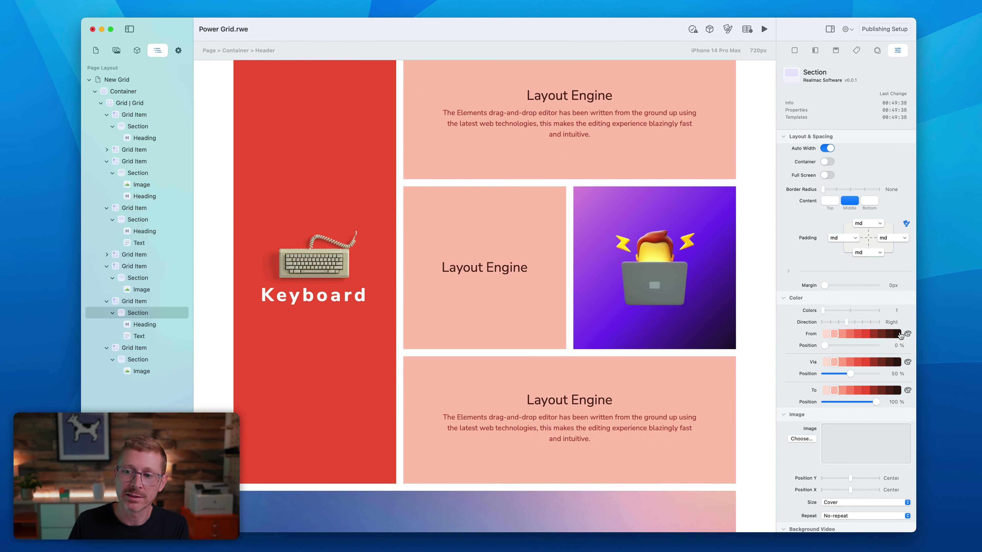
{"action": "left_click", "coordinate": [896, 333]}
{"action": "left_click", "coordinate": [896, 361]}
{"action": "left_click", "coordinate": [897, 390]}
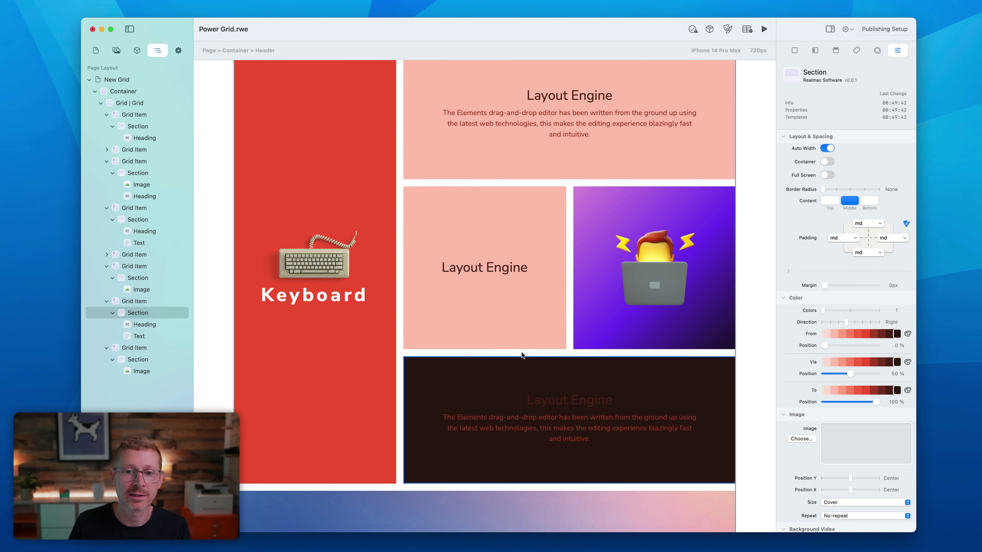
Set the Desktop row span of the grid item holding the Keyboard section to 2.
{"action": "scroll", "coordinate": [326, 247], "scroll_direction": "up", "scroll_amount": 1}
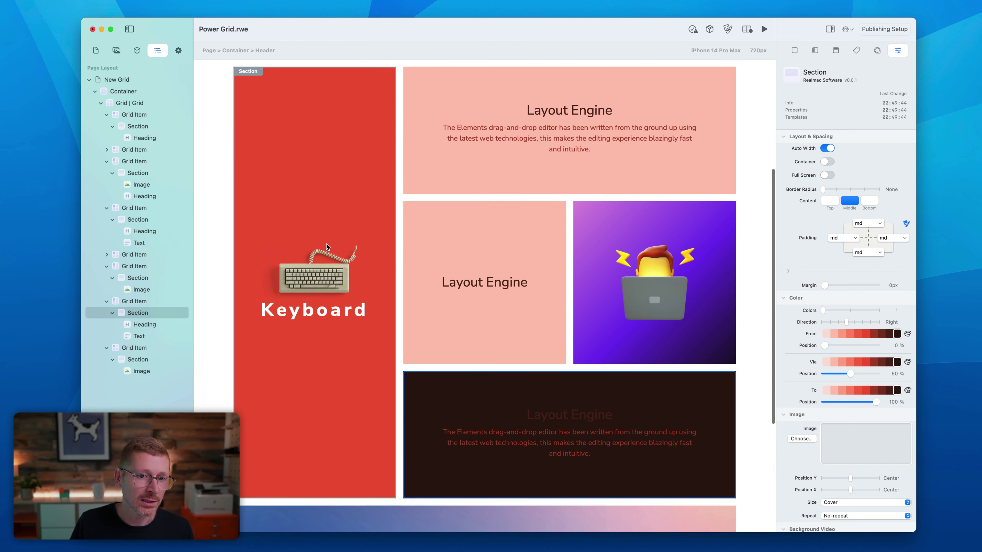
{"action": "scroll", "coordinate": [327, 246], "scroll_direction": "up", "scroll_amount": 2}
{"action": "left_click", "coordinate": [343, 147]}
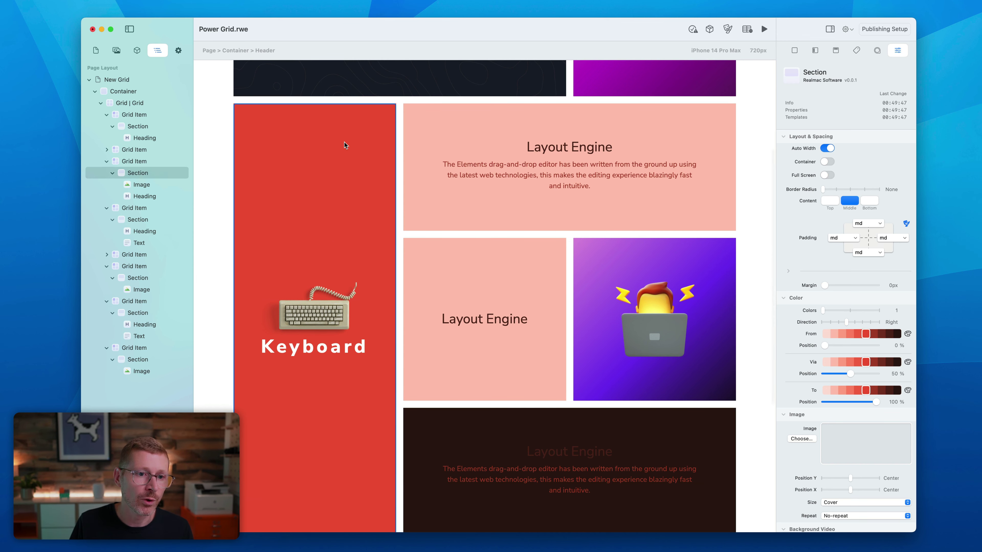
{"action": "left_click", "coordinate": [140, 162]}
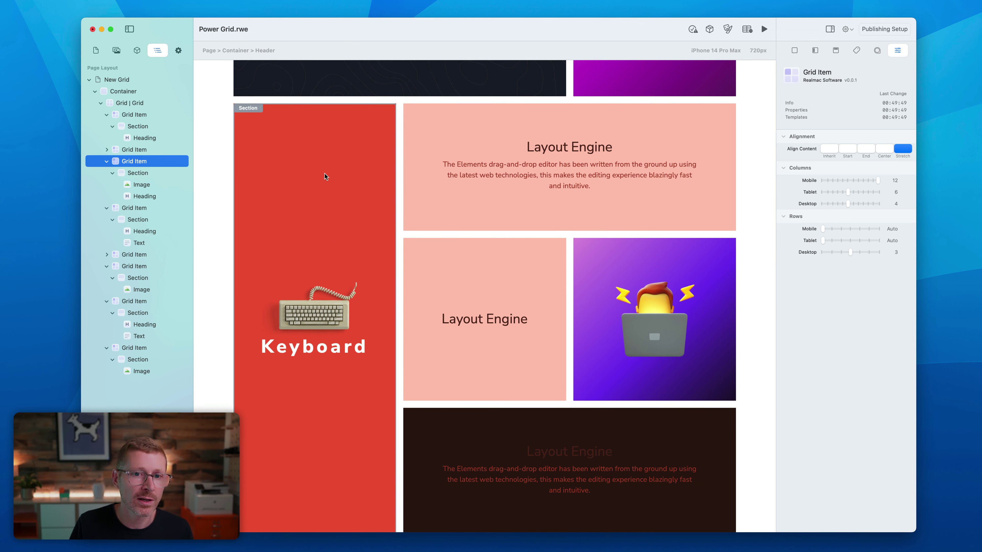
{"action": "scroll", "coordinate": [413, 289], "scroll_direction": "down", "scroll_amount": 2}
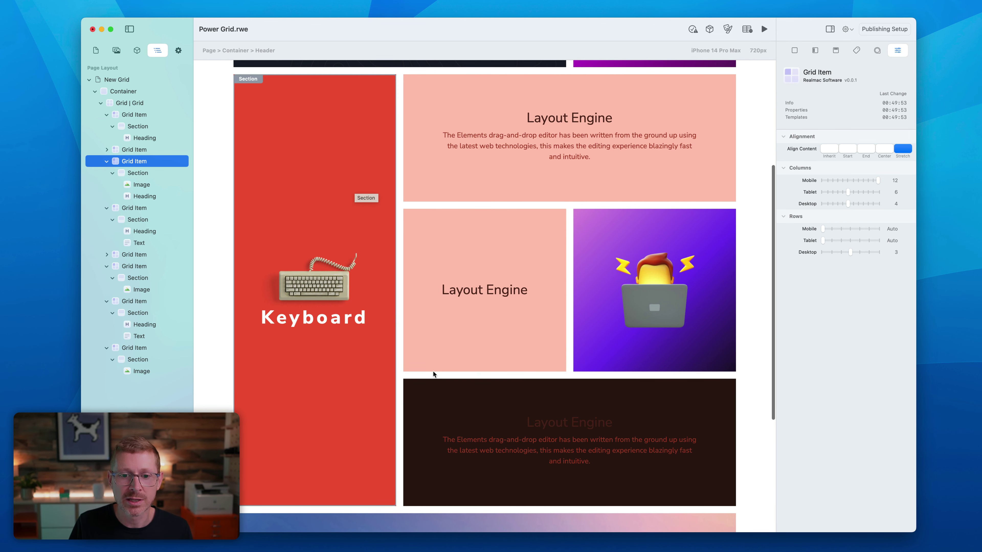
{"action": "left_click", "coordinate": [842, 253]}
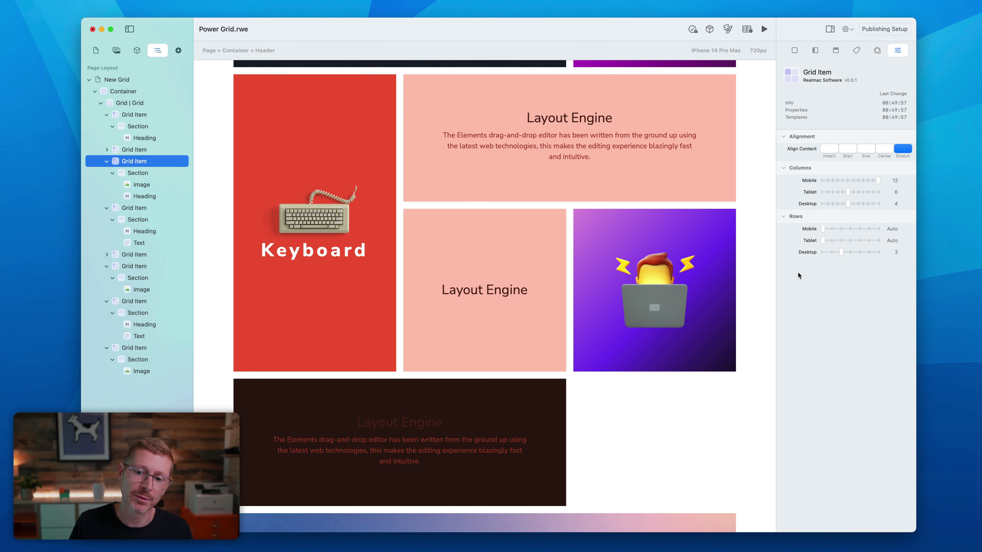
Set the Desktop columns of the grid item holding the dark Layout Engine section to 4.
{"action": "scroll", "coordinate": [679, 376], "scroll_direction": "down", "scroll_amount": 5}
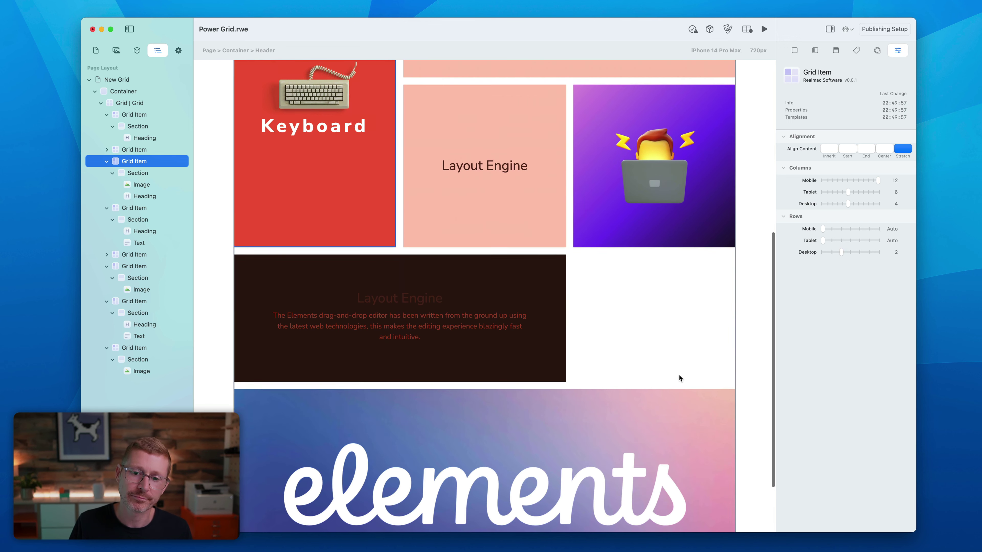
{"action": "left_click", "coordinate": [503, 273]}
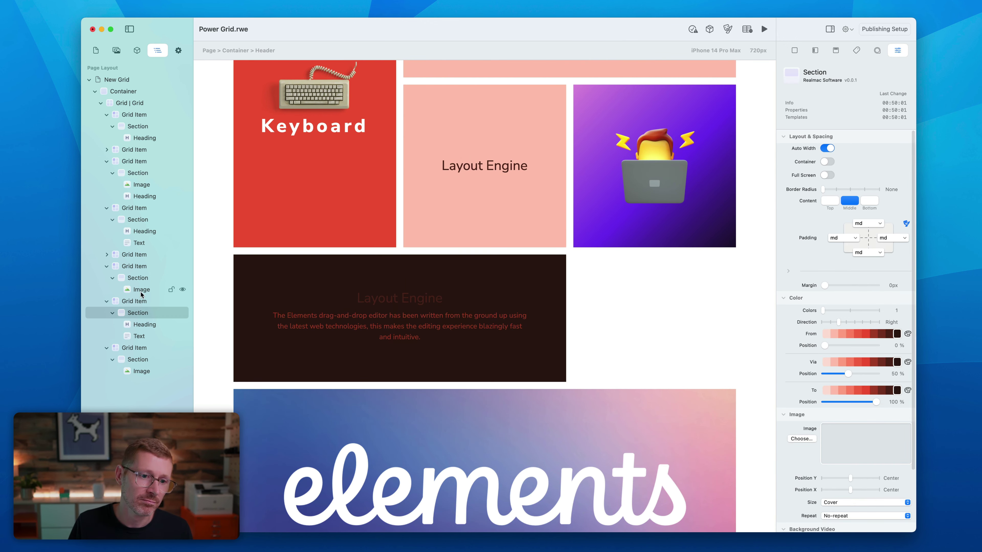
{"action": "left_click", "coordinate": [142, 301]}
{"action": "left_click_drag", "start_coordinate": [848, 204], "coordinate": [840, 202]}
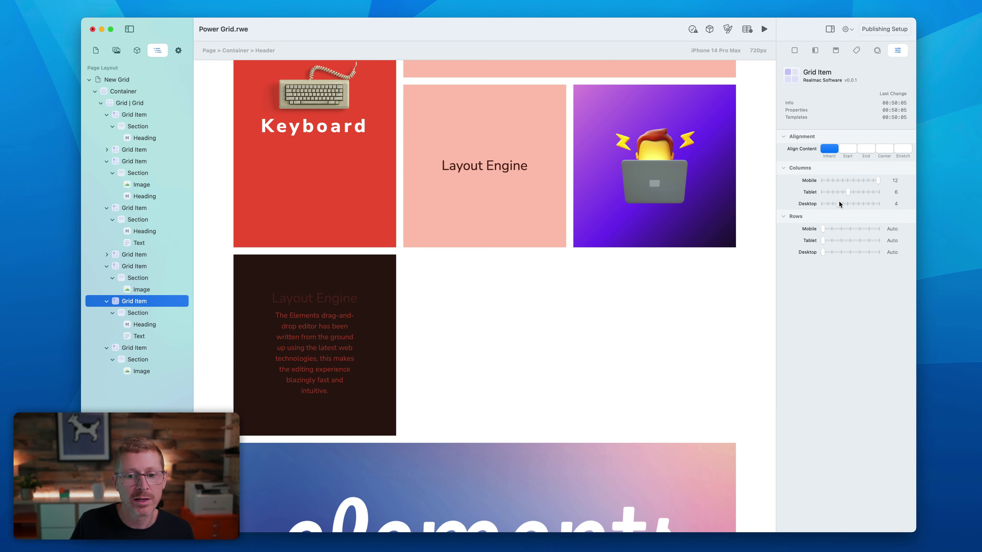
Set the Desktop columns of the grid item holding the elements logo section to 8.
{"action": "scroll", "coordinate": [543, 344], "scroll_direction": "down", "scroll_amount": 1}
{"action": "left_click", "coordinate": [180, 350]}
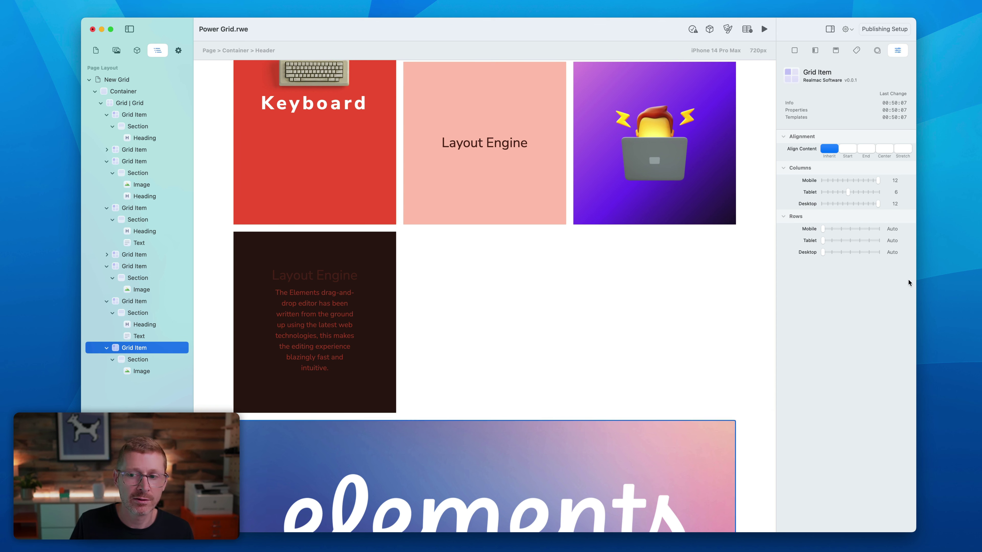
{"action": "left_click_drag", "start_coordinate": [867, 206], "coordinate": [858, 206]}
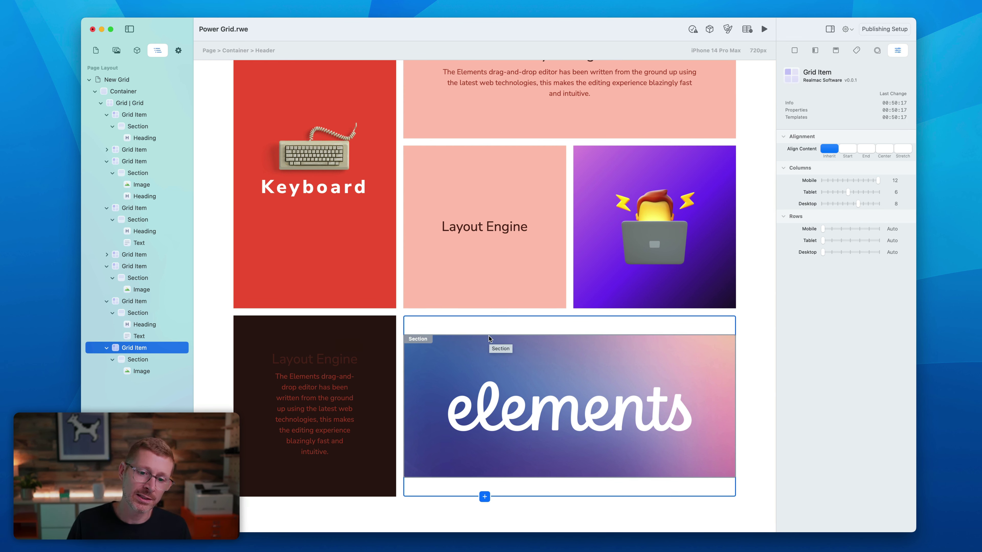
Shorten the dark section's paragraph so that it ends after "written from the".
{"action": "left_click", "coordinate": [318, 406]}
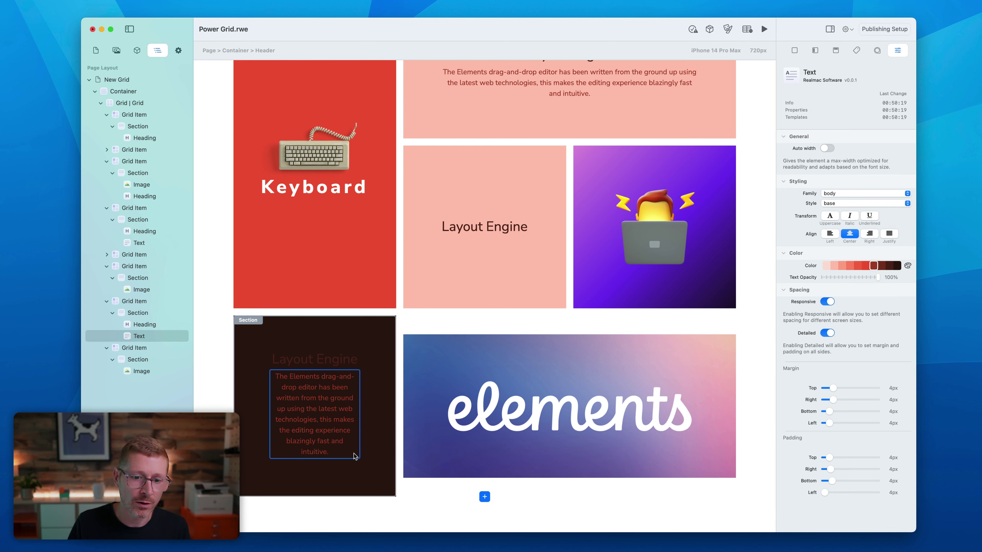
{"action": "left_click_drag", "start_coordinate": [351, 455], "coordinate": [326, 419]}
{"action": "key", "text": "BackSpace"}
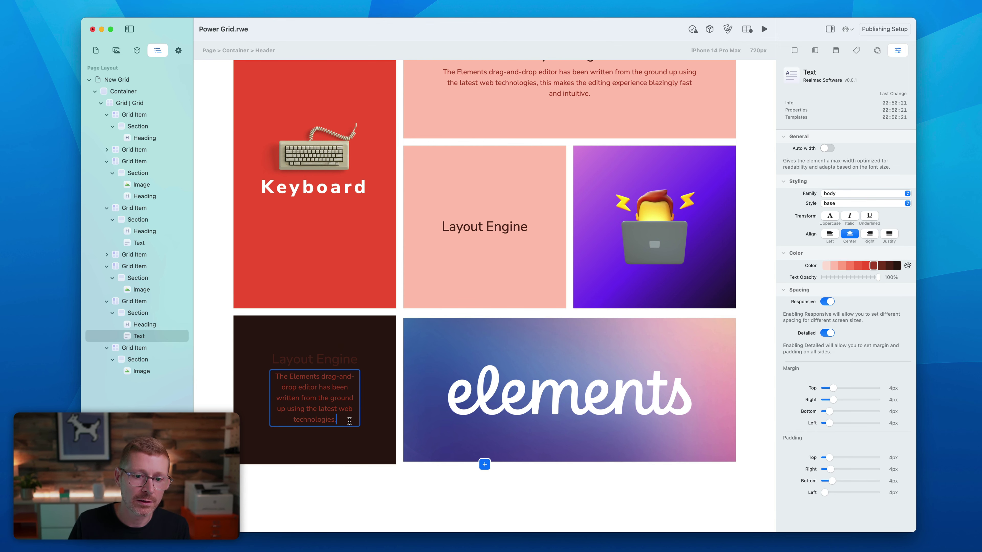
{"action": "key", "text": "shift+alt+Left"}
{"action": "key", "text": "shift+alt+Left"}
{"action": "key", "text": "shift+alt+Left"}
{"action": "key", "text": "shift+alt+Left"}
{"action": "key", "text": "shift+alt+Left"}
{"action": "key", "text": "shift+alt+Left"}
{"action": "key", "text": "shift+alt+Left"}
{"action": "key", "text": "BackSpace"}
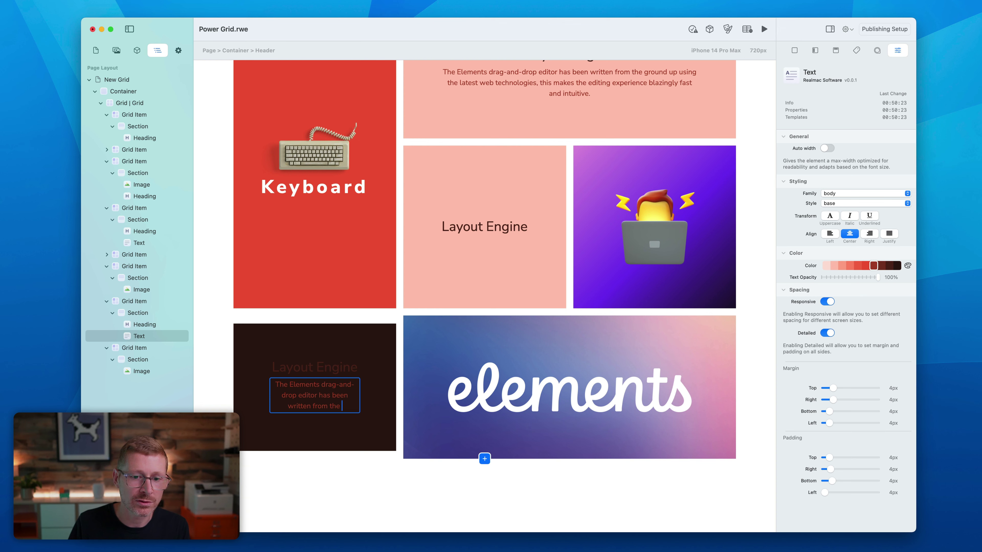
Lengthen the dark section's paragraph with several lines of "sdf" filler text, and select the grid item holding the elements logo.
{"action": "type", "text": "sdfsdsdf"}
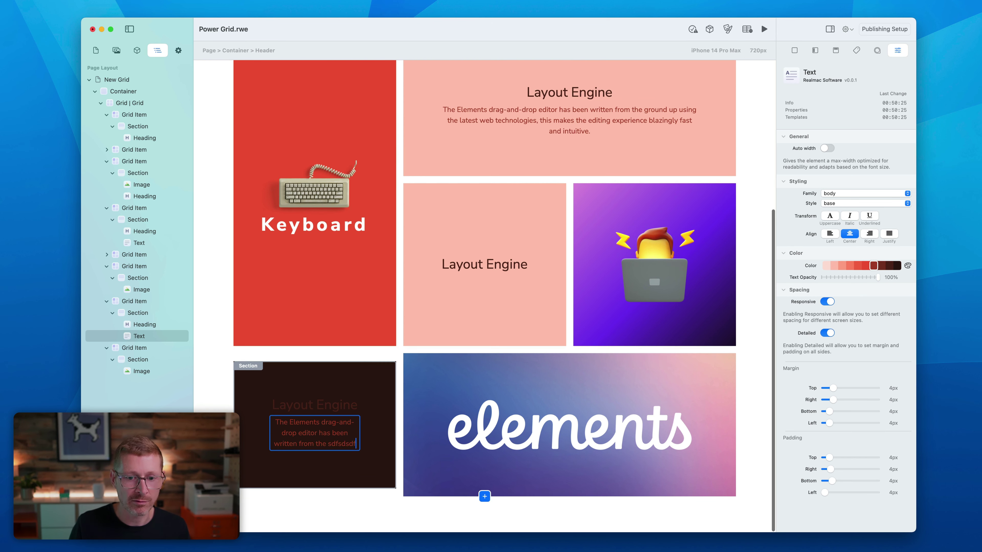
{"action": "type", "text": "sdfsdfsdfsdfsdfsfsdf sdf s f sdf sd"}
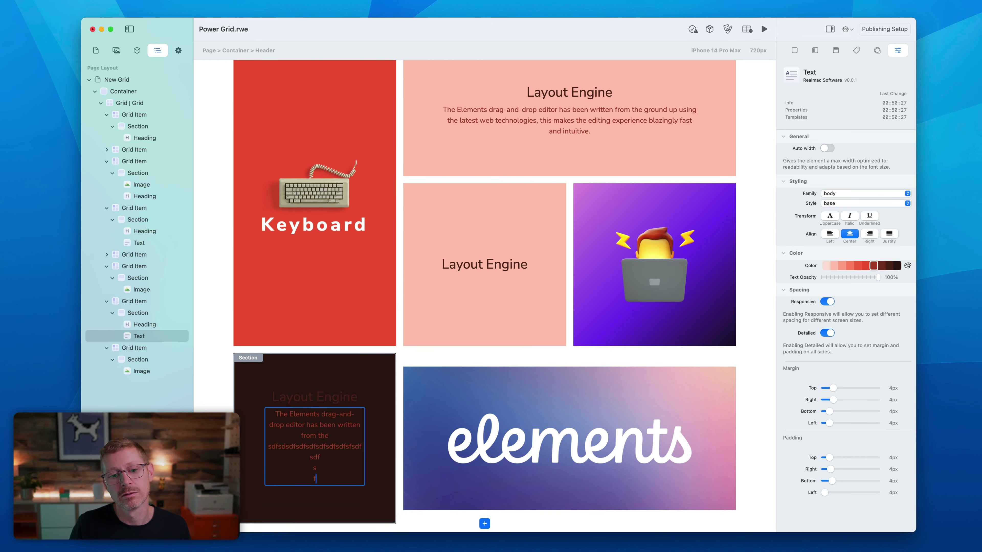
{"action": "left_click", "coordinate": [479, 371]}
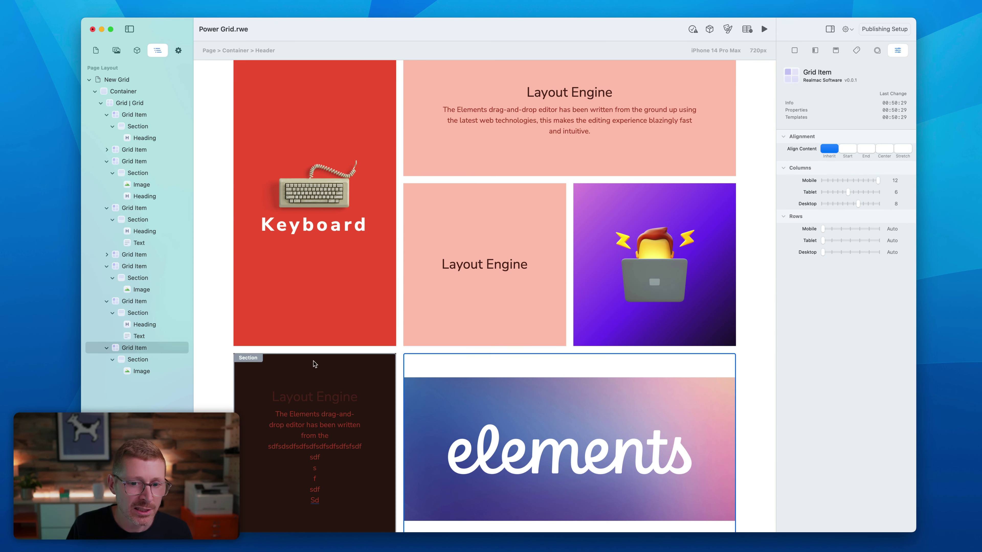
{"action": "scroll", "coordinate": [651, 347], "scroll_direction": "down", "scroll_amount": 2}
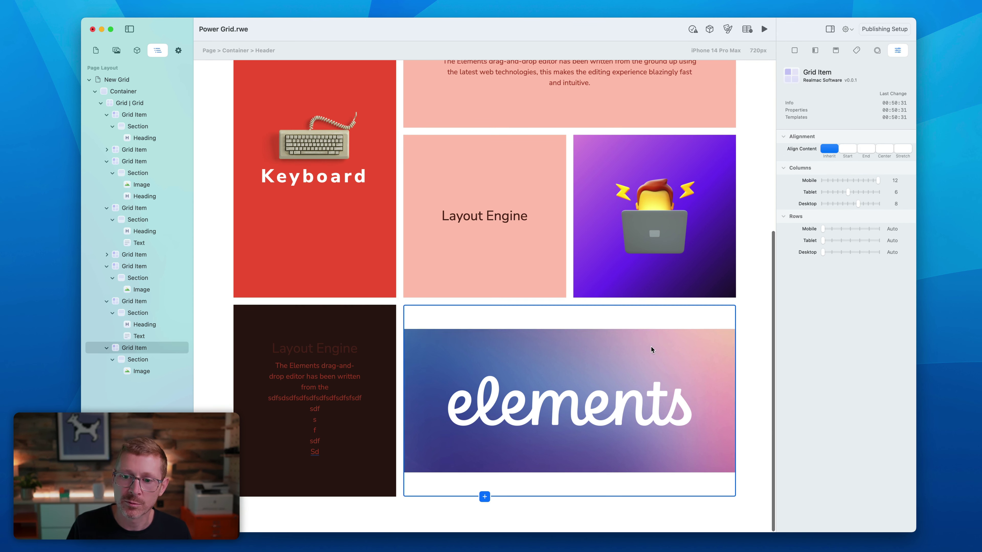
Stretch the content of the elements logo's grid item, and shorten the dark section's paragraph so that it ends after "drop editor".
{"action": "left_click", "coordinate": [905, 149]}
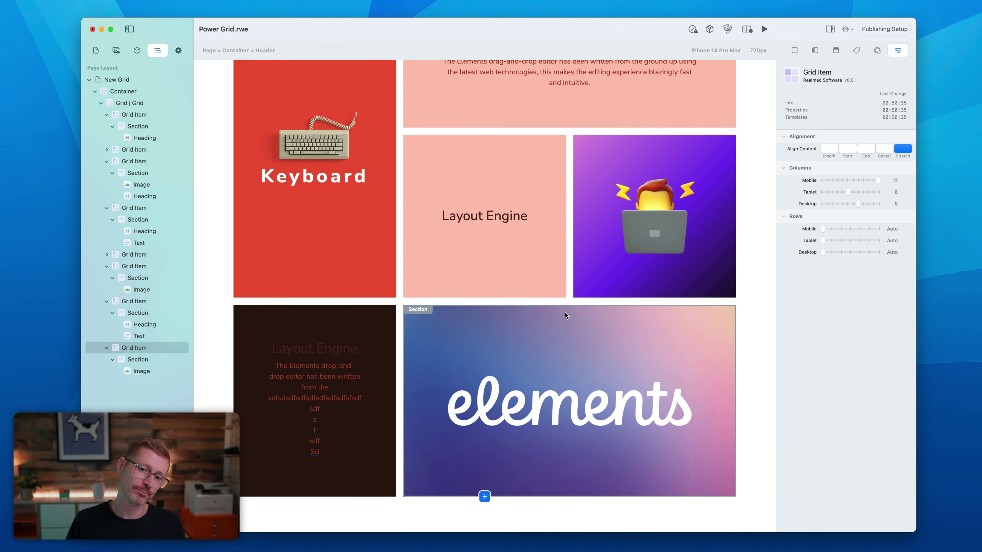
{"action": "left_click", "coordinate": [327, 456]}
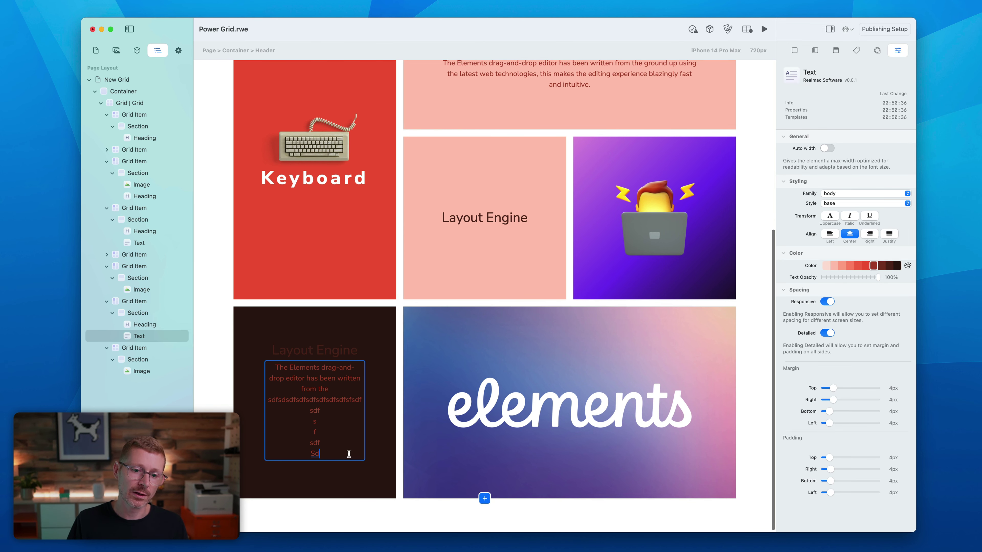
{"action": "left_click_drag", "start_coordinate": [349, 454], "coordinate": [308, 378]}
{"action": "key", "text": "BackSpace"}
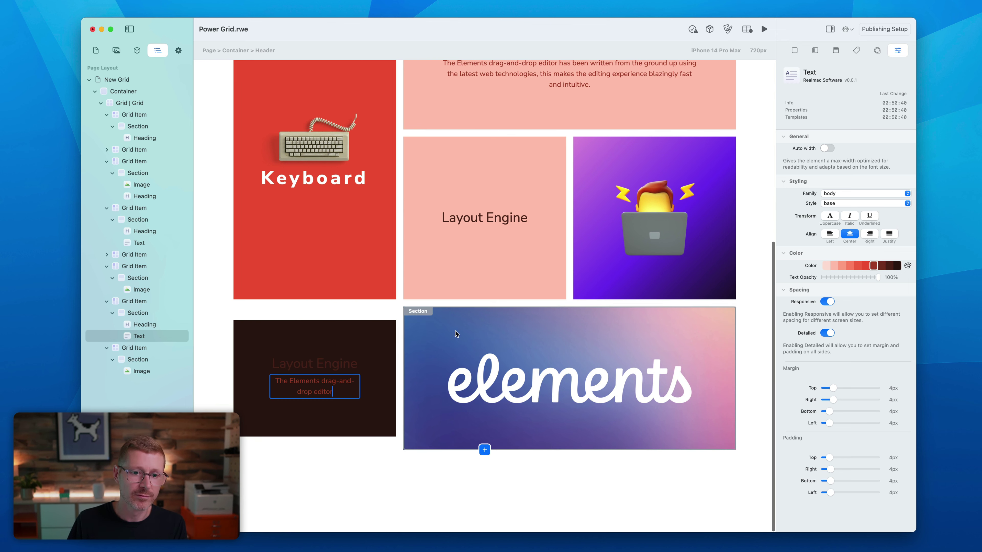
Set the content alignment of the dark Layout Engine section's grid item to Stretch.
{"action": "left_click", "coordinate": [344, 312]}
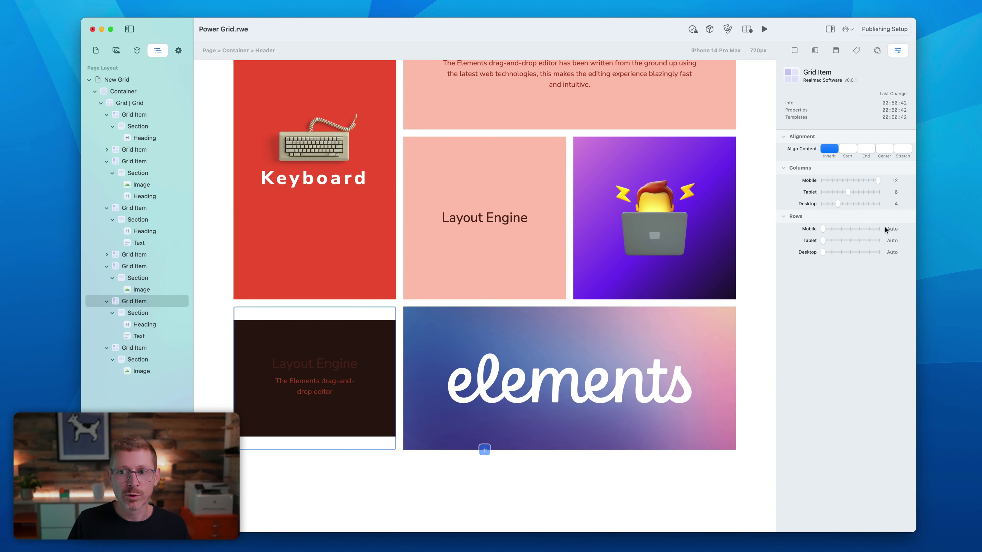
{"action": "left_click", "coordinate": [903, 148]}
{"action": "scroll", "coordinate": [490, 412], "scroll_direction": "up", "scroll_amount": 5}
{"action": "scroll", "coordinate": [453, 437], "scroll_direction": "down", "scroll_amount": 2}
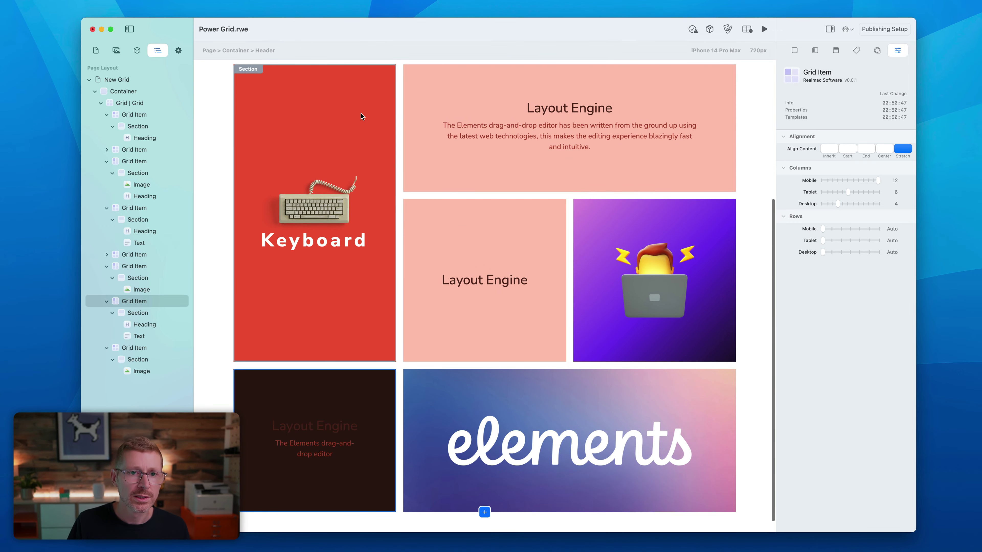
Set the grid item holding the red Keyboard section to 4 Desktop columns and 1 Desktop row.
{"action": "left_click", "coordinate": [360, 70]}
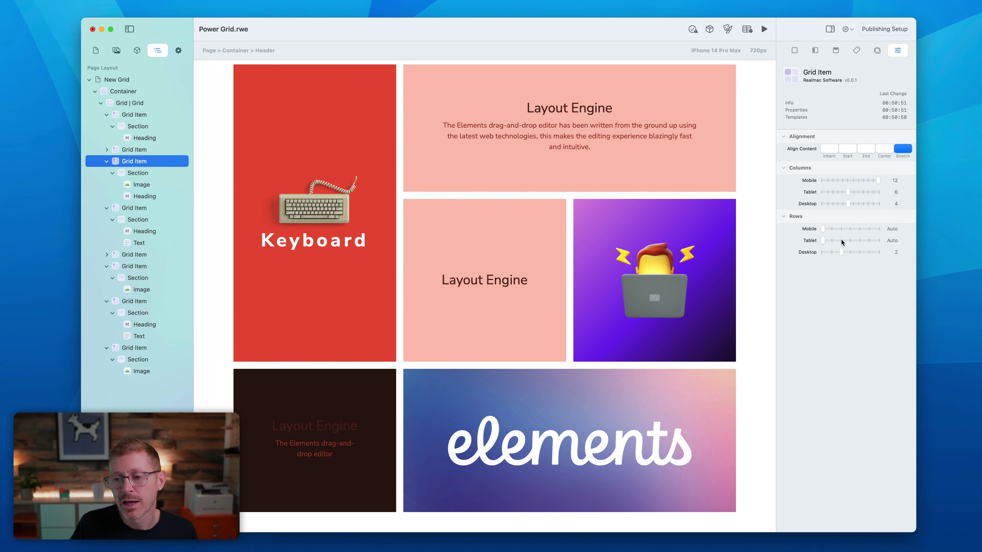
{"action": "left_click", "coordinate": [846, 204]}
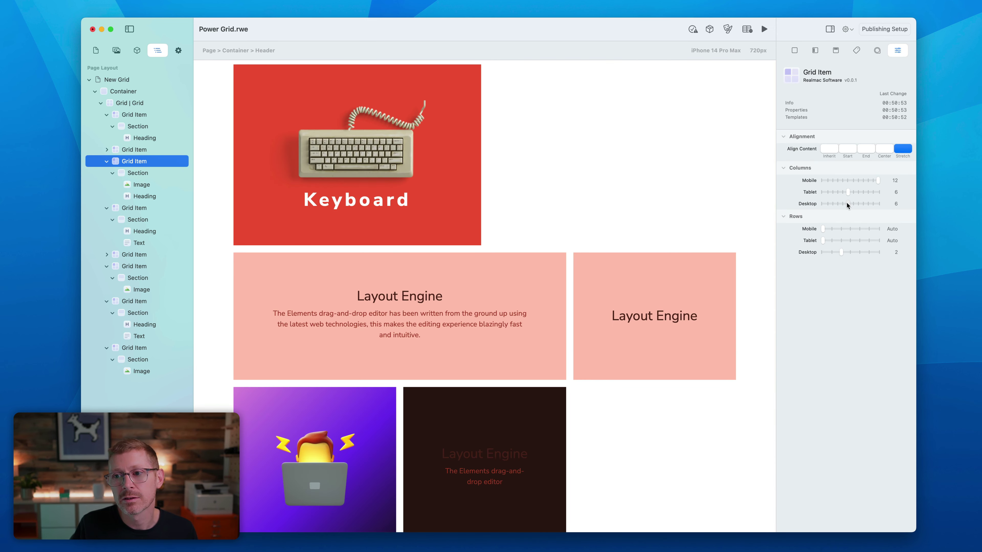
{"action": "left_click_drag", "start_coordinate": [847, 202], "coordinate": [837, 203]}
{"action": "left_click_drag", "start_coordinate": [842, 252], "coordinate": [834, 252]}
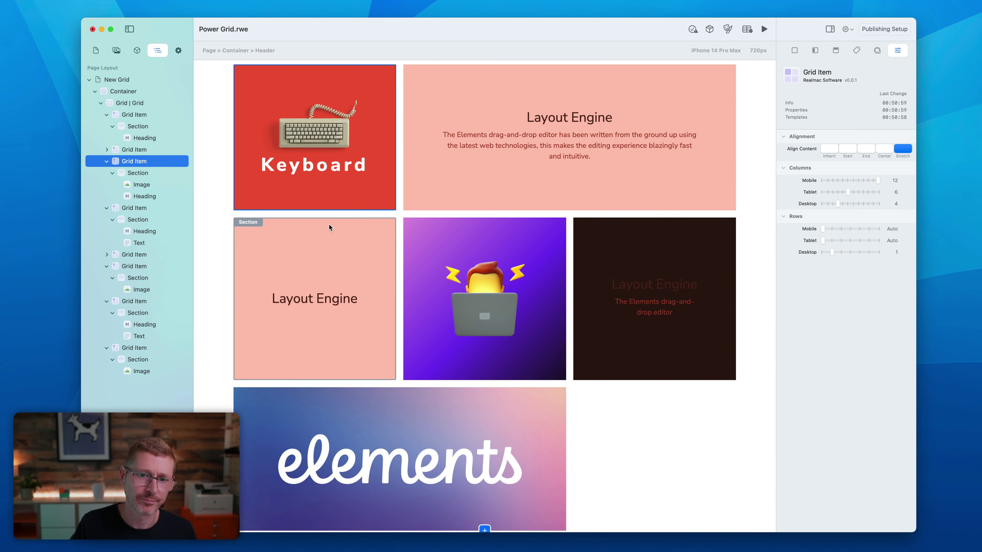
Set the grid item holding the pink heading-only Layout Engine section to 8 Desktop columns and 2 Desktop rows.
{"action": "left_click", "coordinate": [340, 233]}
{"action": "key", "text": "Left"}
{"action": "key", "text": "Left"}
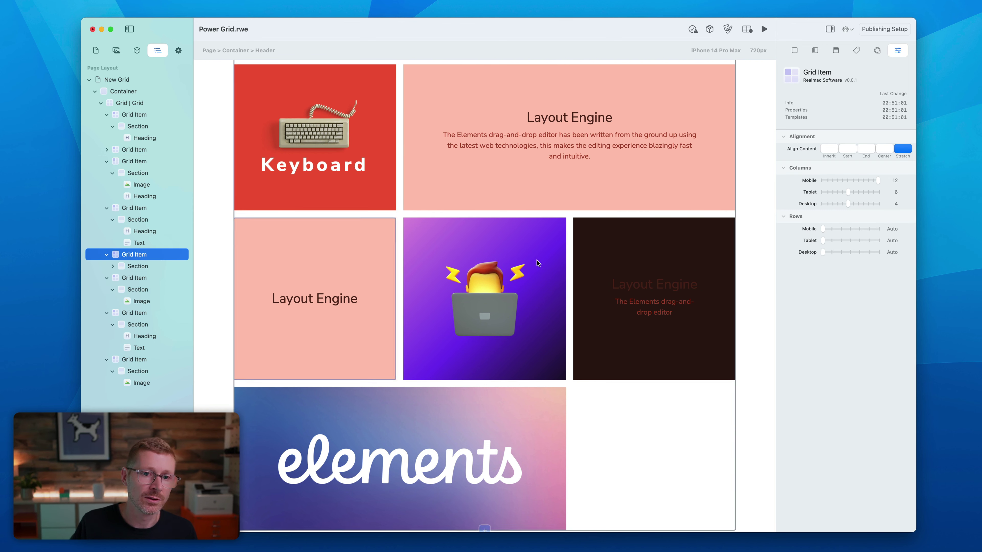
{"action": "left_click", "coordinate": [858, 201]}
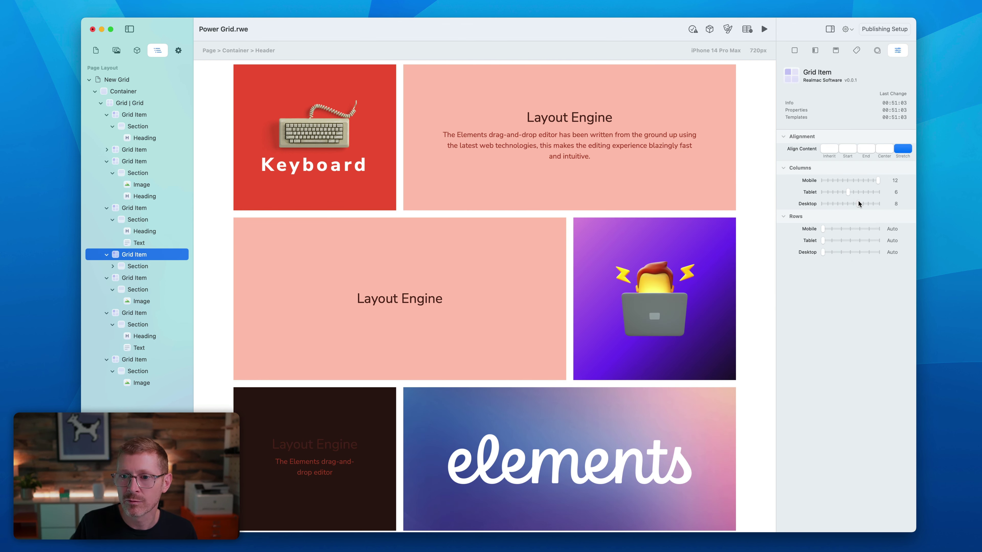
{"action": "left_click", "coordinate": [840, 253]}
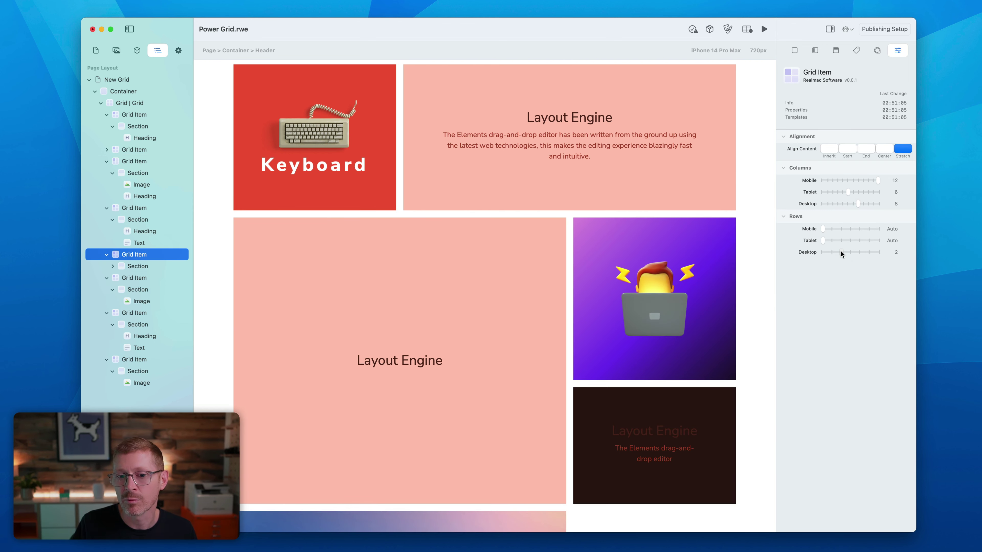
Set the Desktop columns of the grid item holding the elements logo to 12.
{"action": "scroll", "coordinate": [603, 301], "scroll_direction": "down", "scroll_amount": 5}
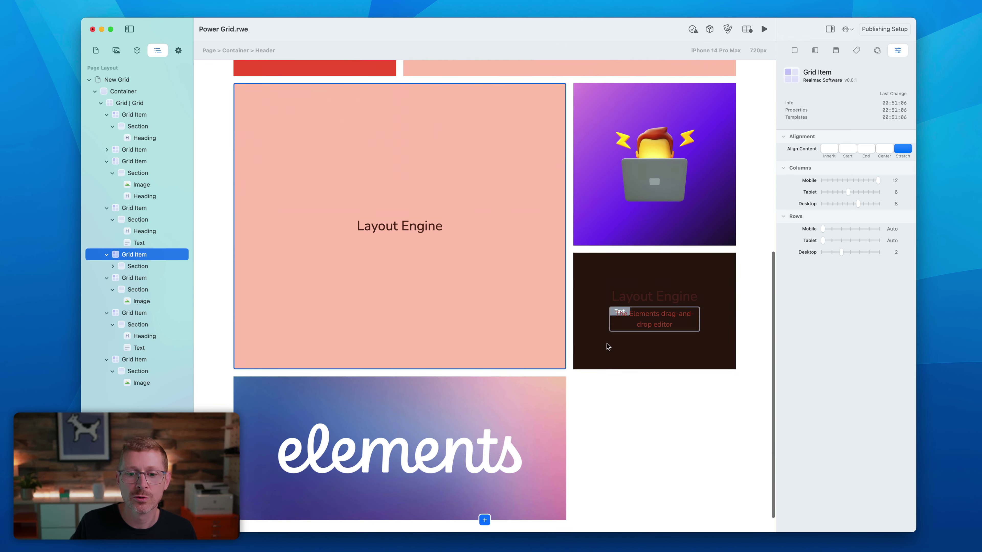
{"action": "left_click", "coordinate": [510, 390]}
{"action": "left_click", "coordinate": [136, 360]}
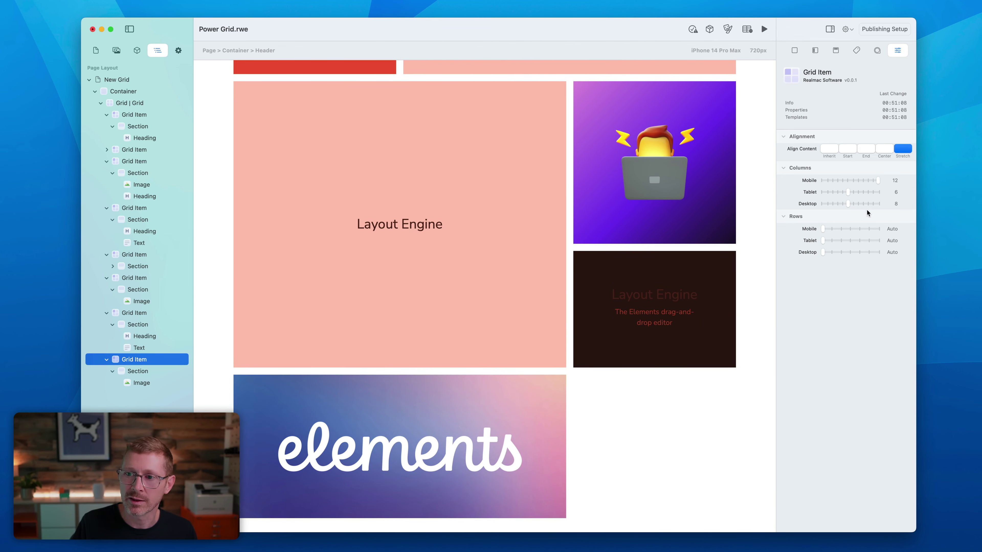
{"action": "left_click_drag", "start_coordinate": [869, 207], "coordinate": [878, 204]}
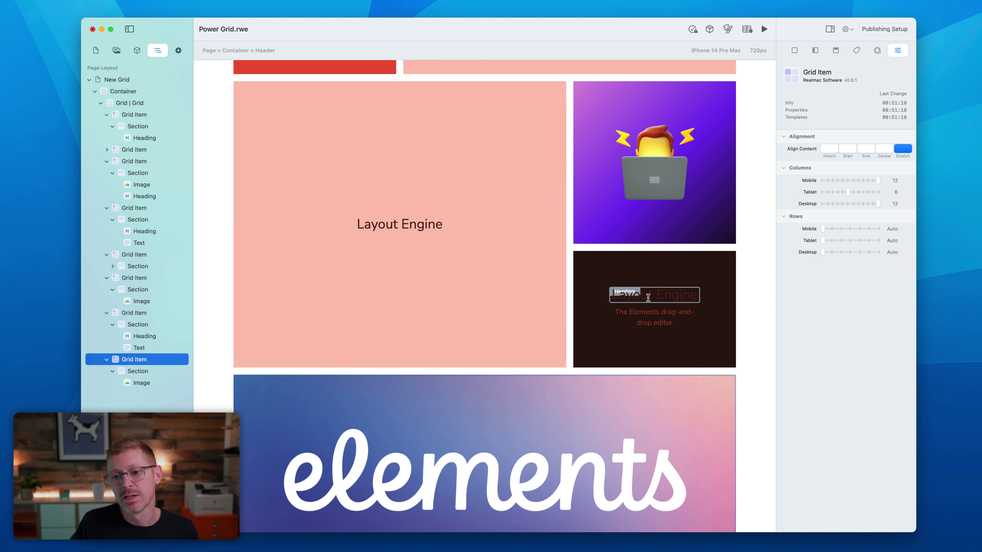
{"action": "scroll", "coordinate": [647, 300], "scroll_direction": "down", "scroll_amount": 3}
Set the Desktop columns of the grid item holding the "This is my Grid" section to 12.
{"action": "scroll", "coordinate": [648, 298], "scroll_direction": "up", "scroll_amount": 10}
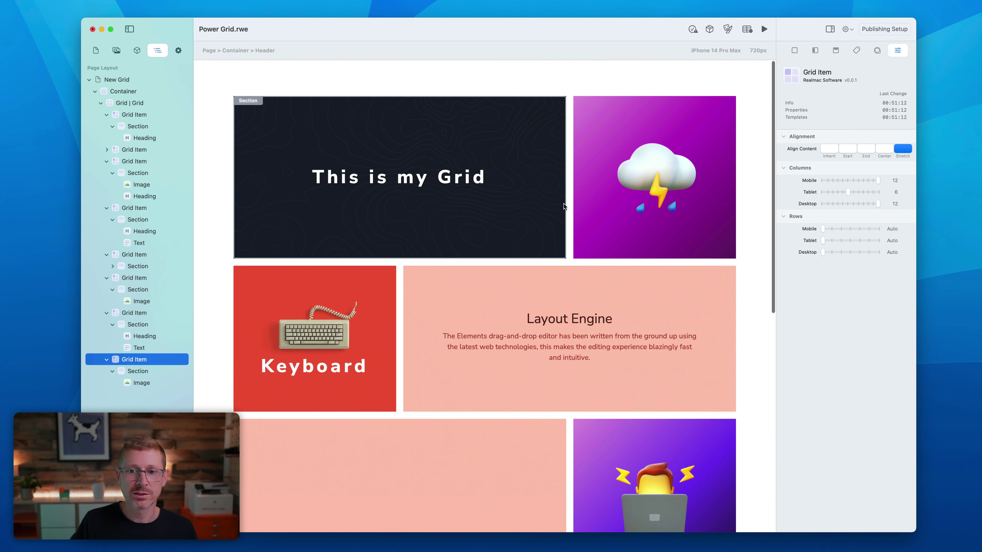
{"action": "left_click", "coordinate": [431, 131]}
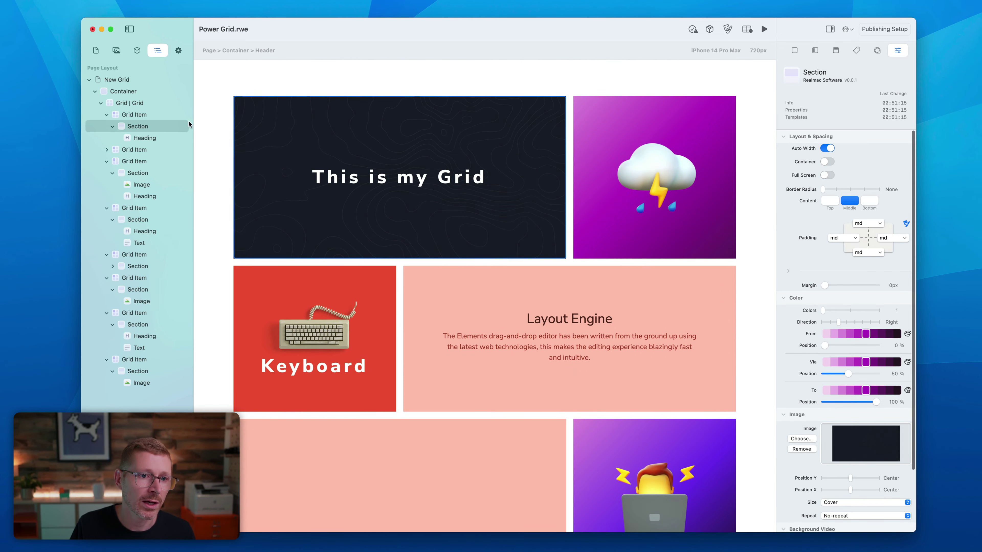
{"action": "left_click", "coordinate": [146, 116]}
{"action": "left_click", "coordinate": [871, 204]}
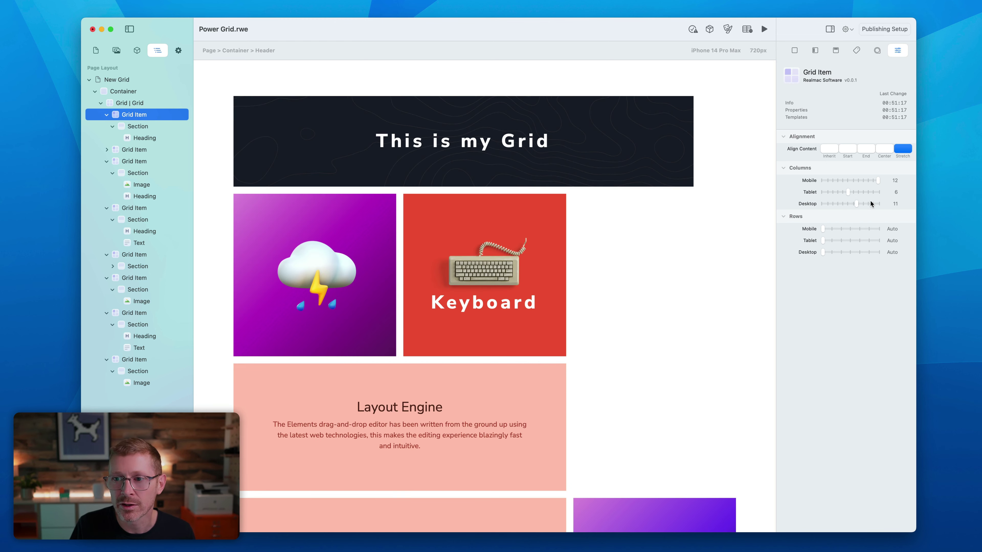
{"action": "left_click_drag", "start_coordinate": [872, 201], "coordinate": [881, 202]}
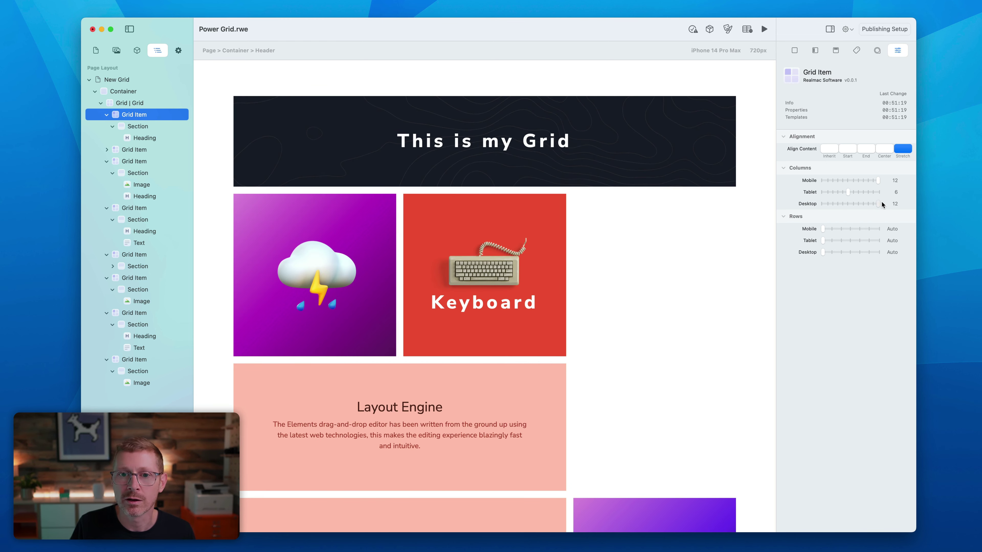
Set the Desktop columns of the grid item holding the pink Layout Engine section with the paragraph to 4.
{"action": "left_click", "coordinate": [470, 371]}
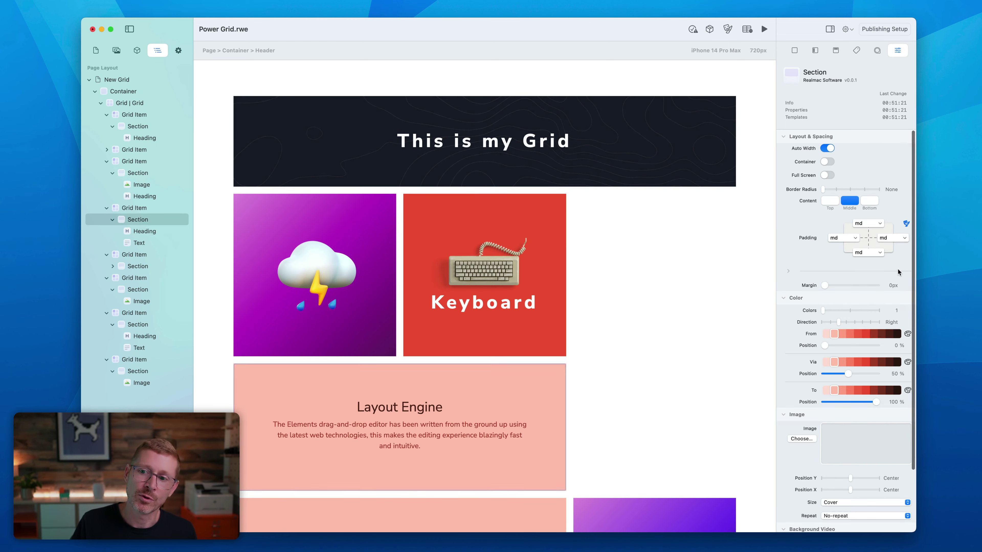
{"action": "key", "text": "Up"}
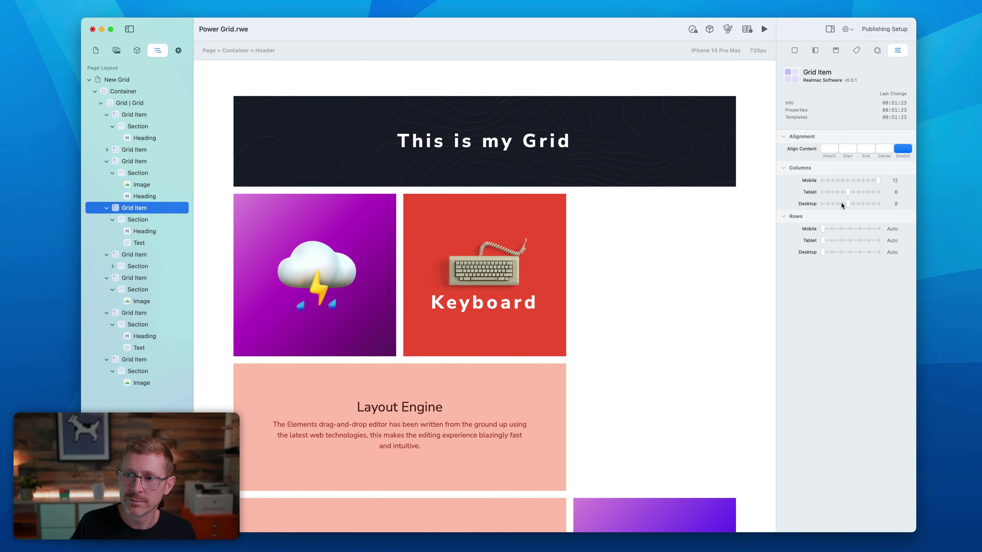
{"action": "left_click_drag", "start_coordinate": [841, 202], "coordinate": [839, 202]}
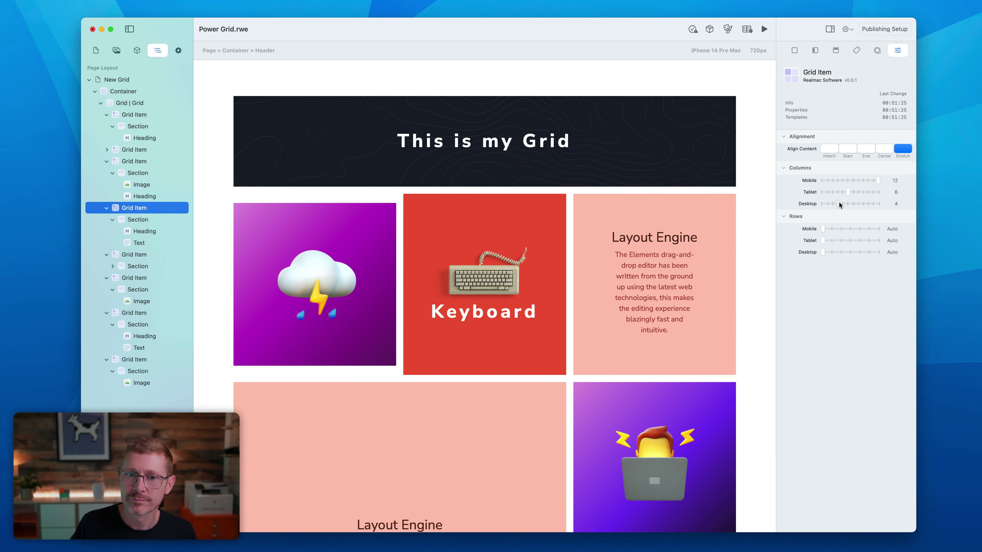
Set the content alignment of the purple thundercloud section's grid item to Stretch.
{"action": "left_click", "coordinate": [290, 211]}
{"action": "key", "text": "Up"}
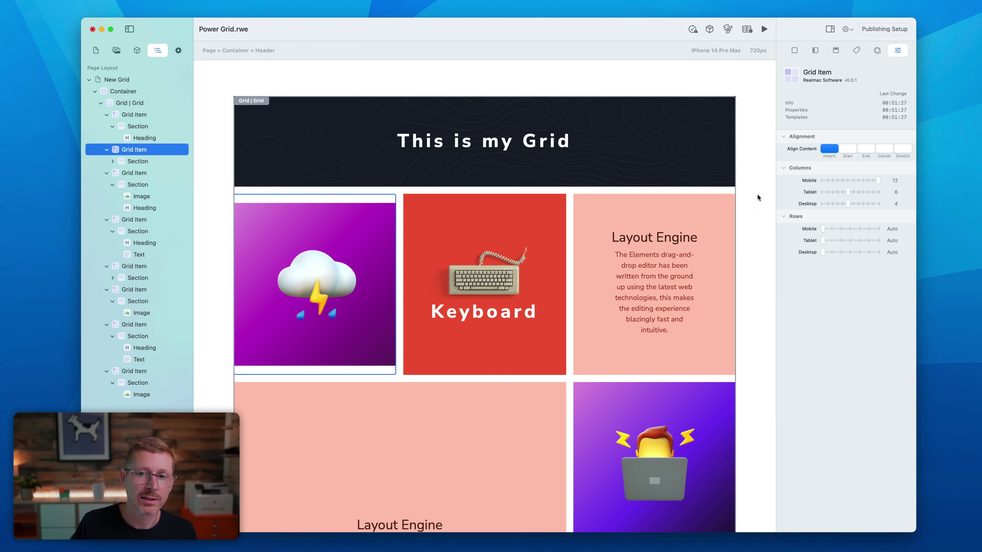
{"action": "left_click", "coordinate": [903, 149]}
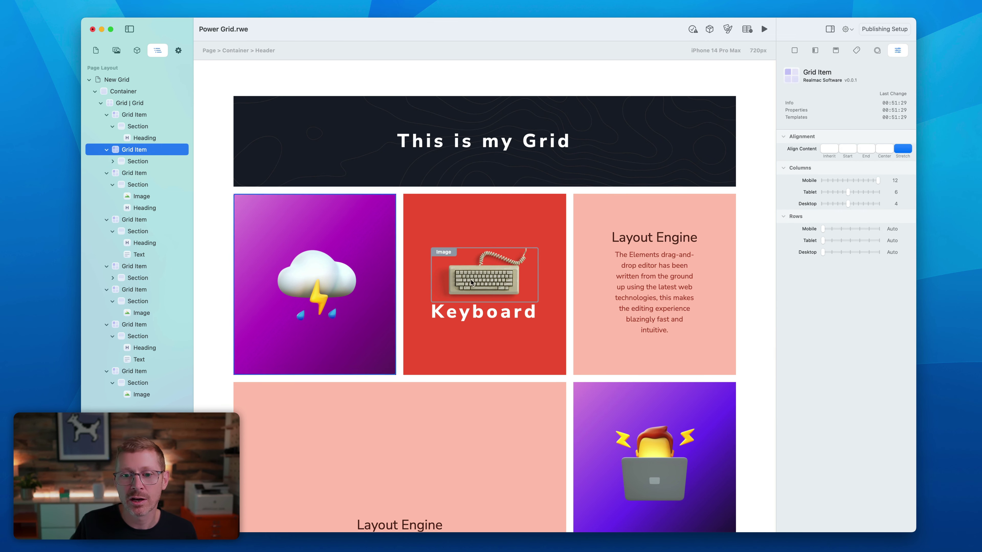
{"action": "scroll", "coordinate": [650, 306], "scroll_direction": "down", "scroll_amount": 10}
{"action": "scroll", "coordinate": [650, 307], "scroll_direction": "up", "scroll_amount": 10}
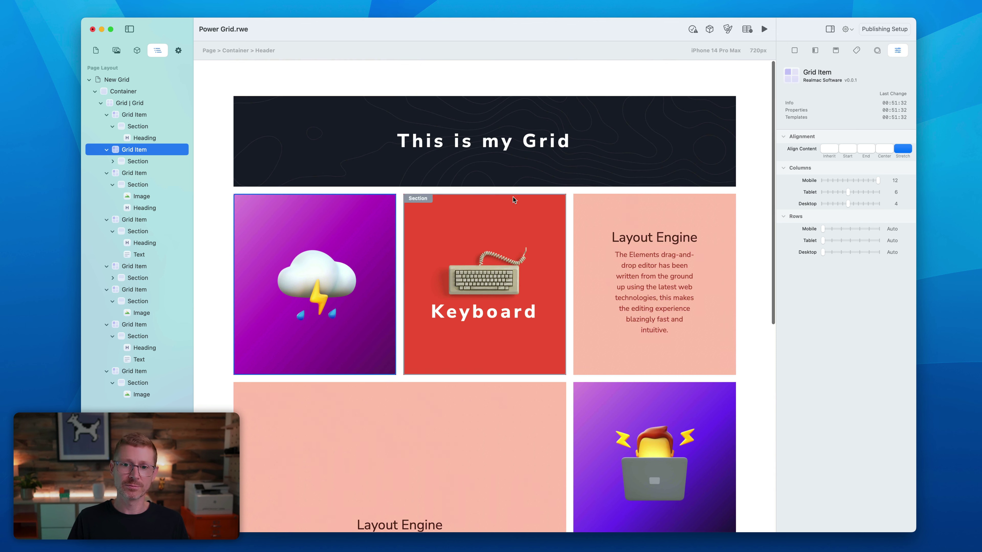
Set the top and bottom padding of the "This is my Grid" section to xl.
{"action": "left_click", "coordinate": [451, 115]}
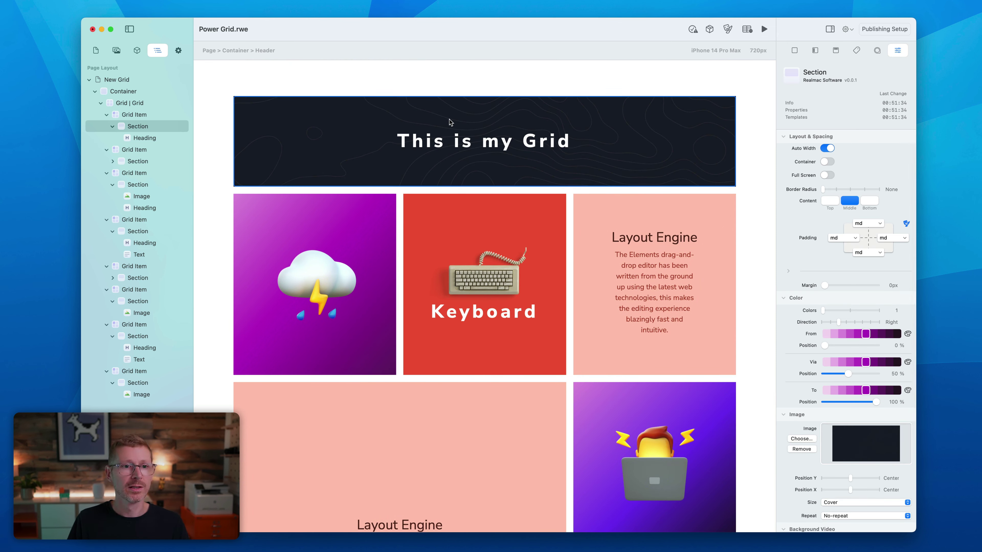
{"action": "left_click", "coordinate": [880, 224]}
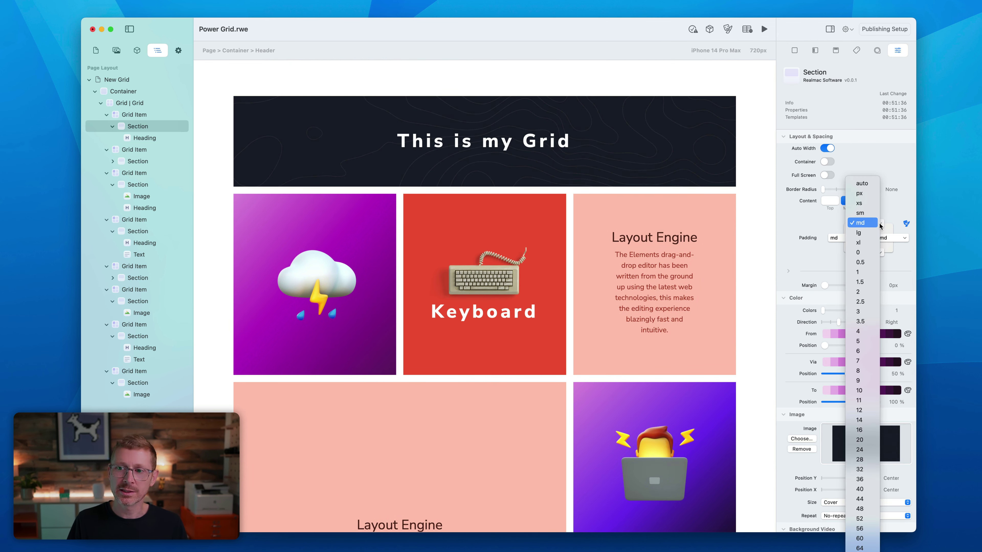
{"action": "left_click", "coordinate": [875, 224]}
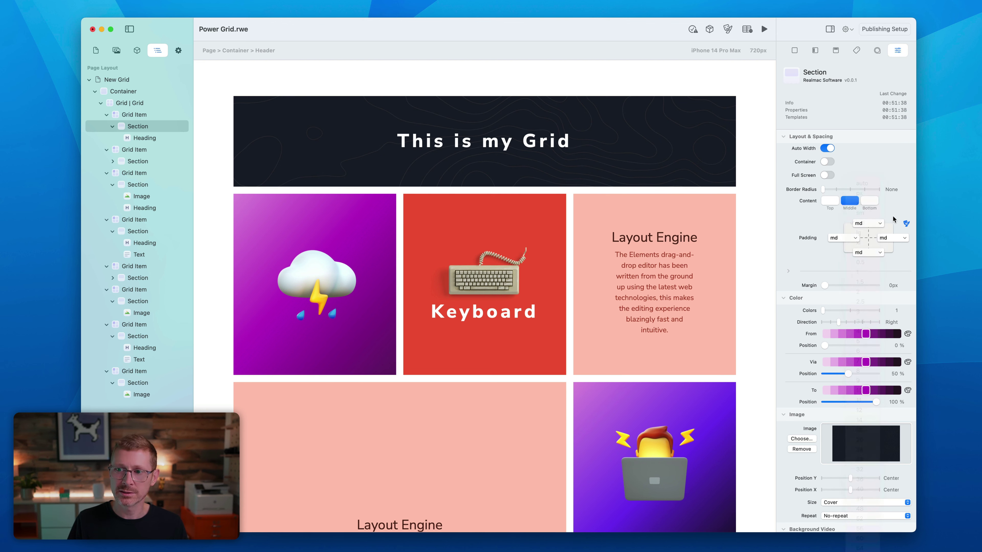
{"action": "left_click", "coordinate": [873, 225]}
{"action": "left_click", "coordinate": [872, 240]}
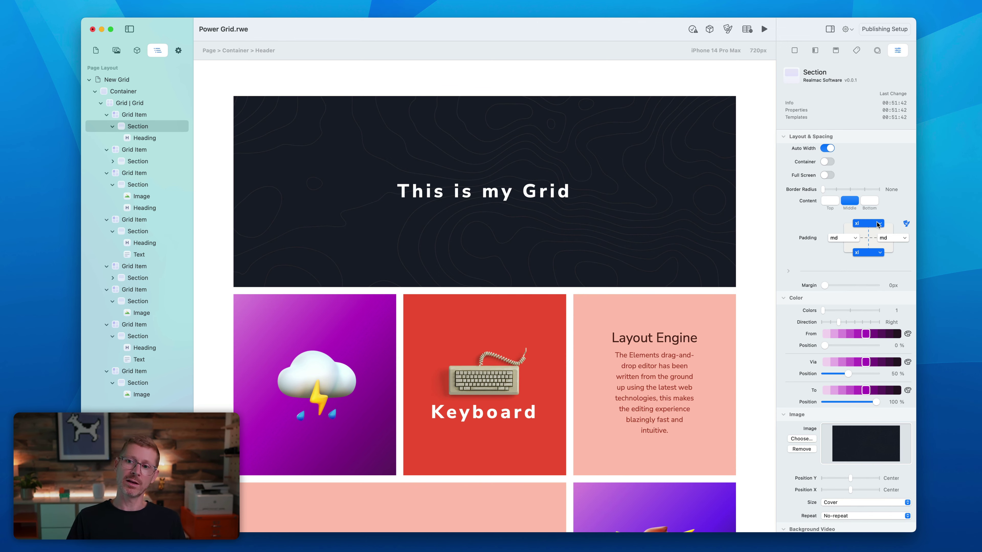
{"action": "scroll", "coordinate": [526, 285], "scroll_direction": "down", "scroll_amount": 5}
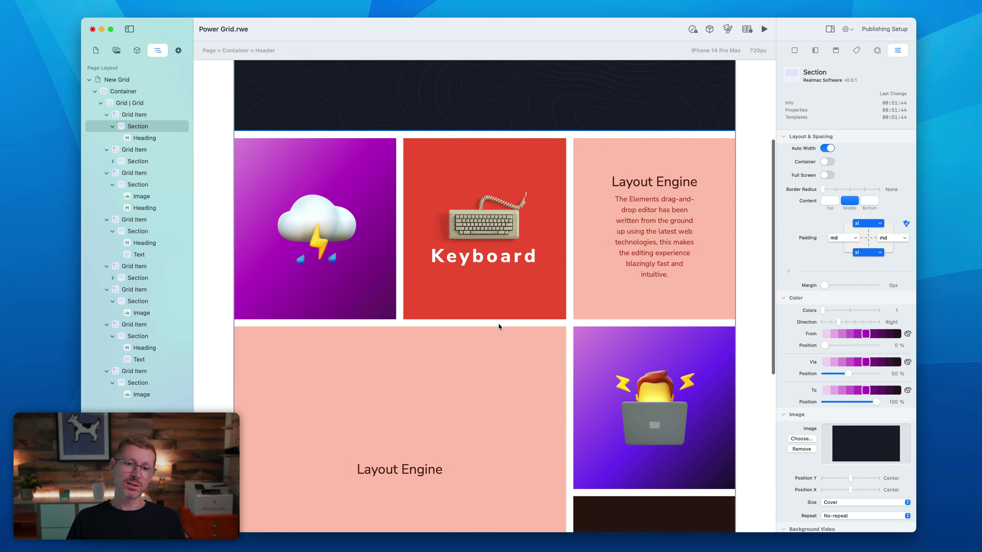
{"action": "scroll", "coordinate": [498, 327], "scroll_direction": "down", "scroll_amount": 3}
Set the Desktop columns of the "This is my Grid" section's grid item to 8.
{"action": "scroll", "coordinate": [500, 325], "scroll_direction": "up", "scroll_amount": 10}
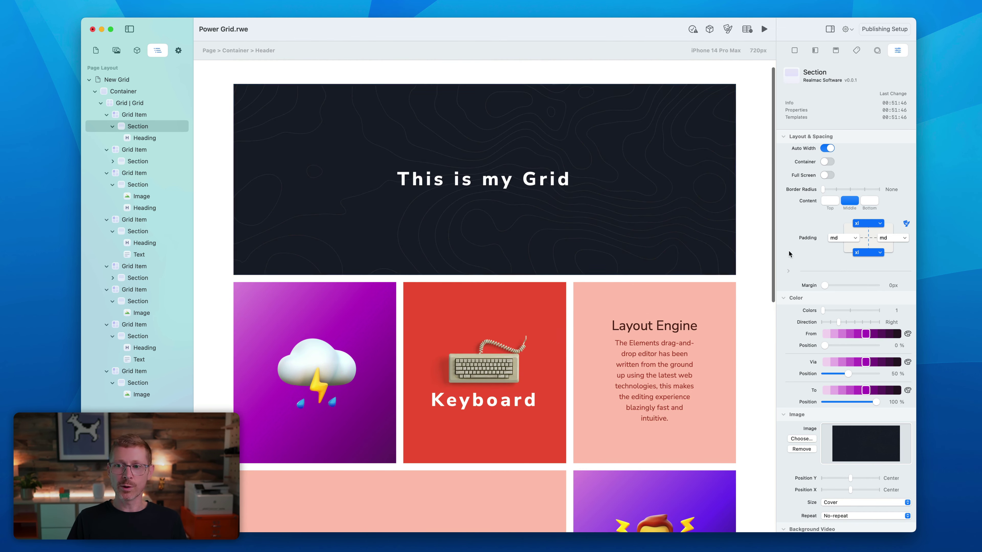
{"action": "left_click", "coordinate": [134, 115]}
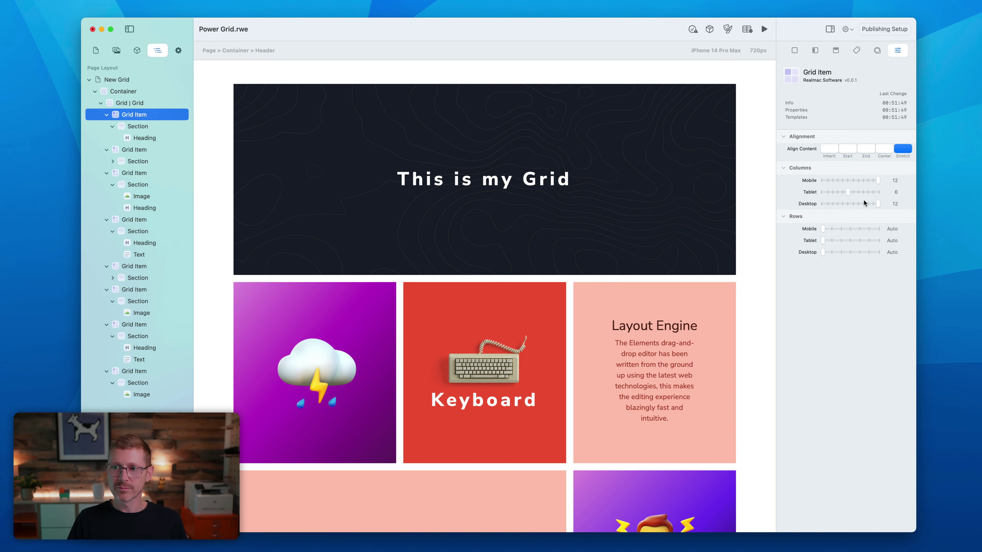
{"action": "left_click_drag", "start_coordinate": [864, 203], "coordinate": [856, 204]}
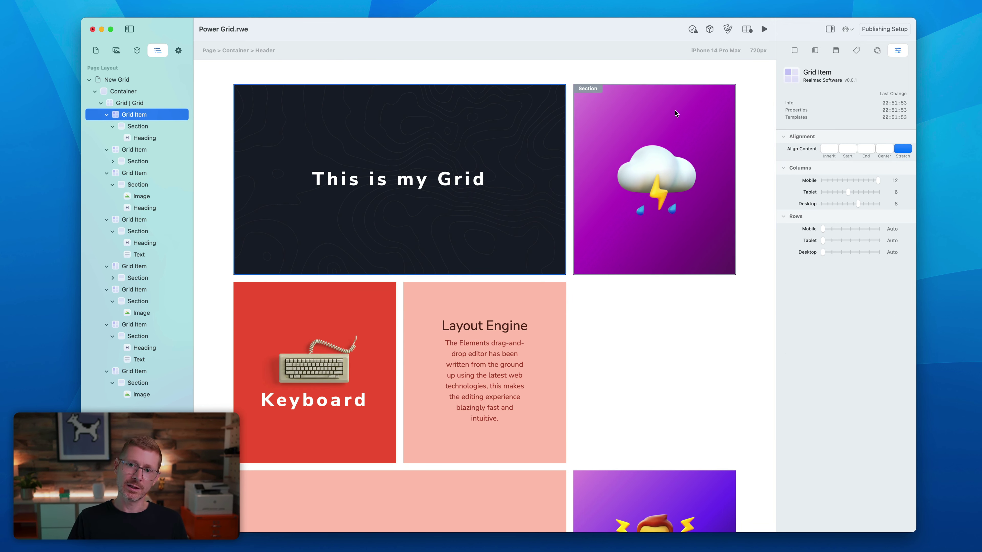
Set the Desktop rows of the grid item holding the purple thundercloud section to 2.
{"action": "left_click", "coordinate": [680, 94]}
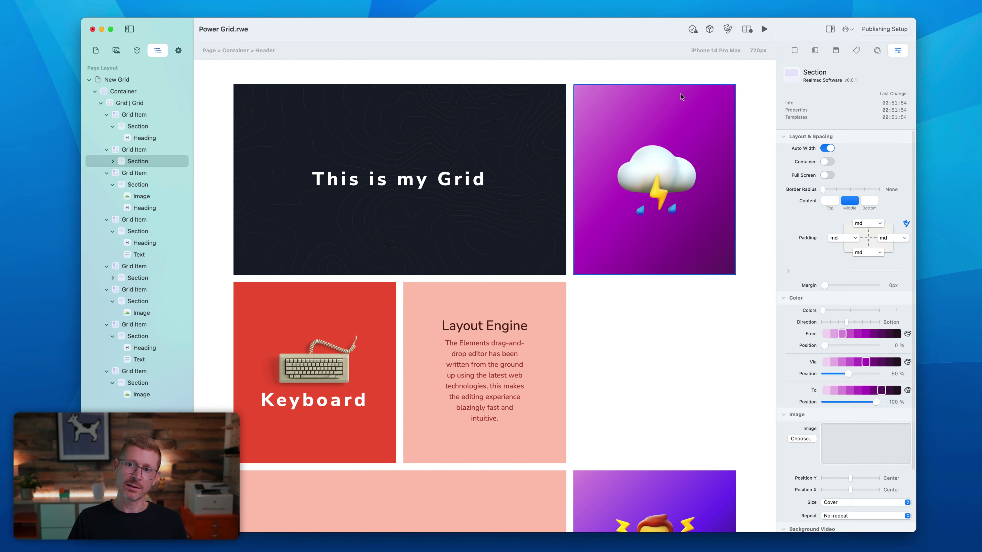
{"action": "left_click", "coordinate": [134, 150]}
{"action": "left_click", "coordinate": [843, 252]}
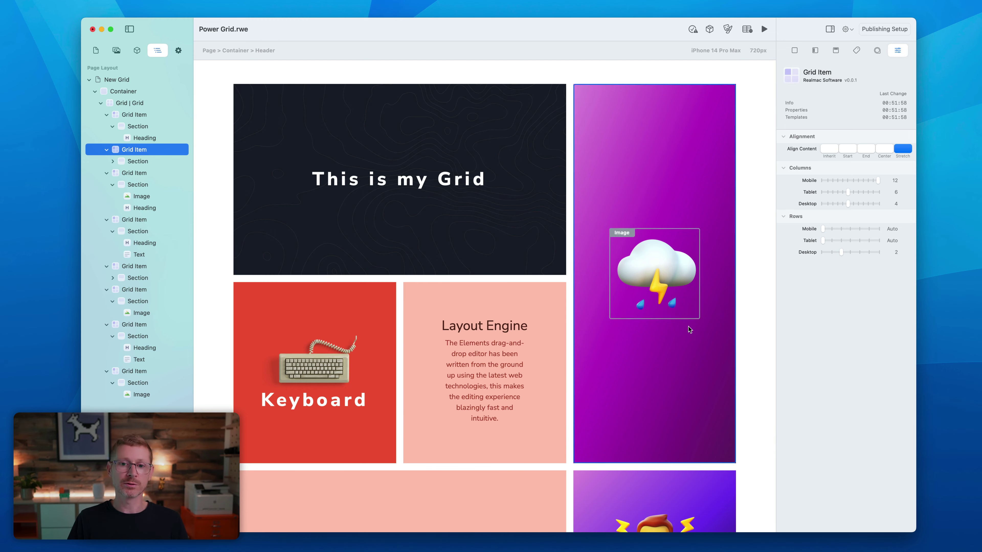
{"action": "scroll", "coordinate": [680, 333], "scroll_direction": "down", "scroll_amount": 5}
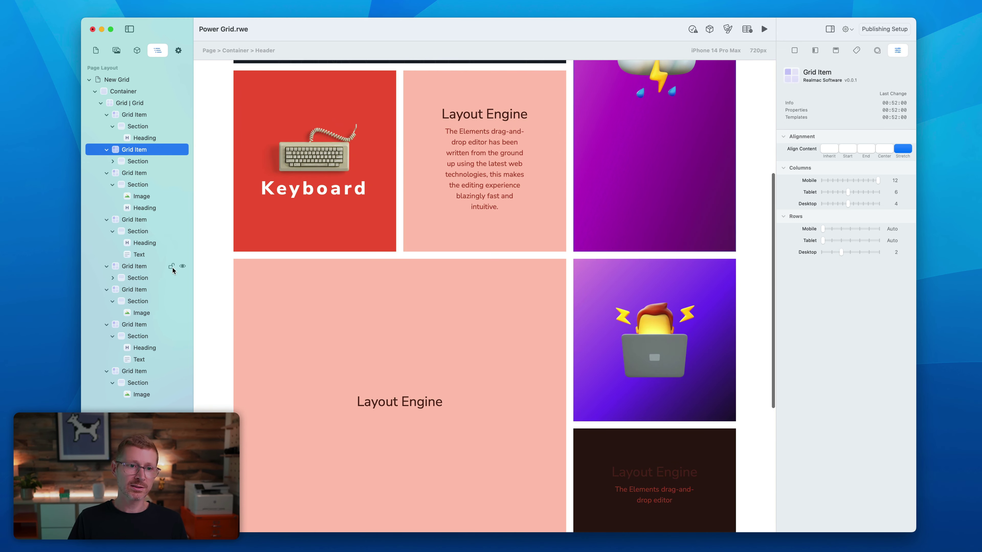
{"action": "scroll", "coordinate": [602, 305], "scroll_direction": "down", "scroll_amount": 6}
{"action": "scroll", "coordinate": [605, 336], "scroll_direction": "up", "scroll_amount": 12}
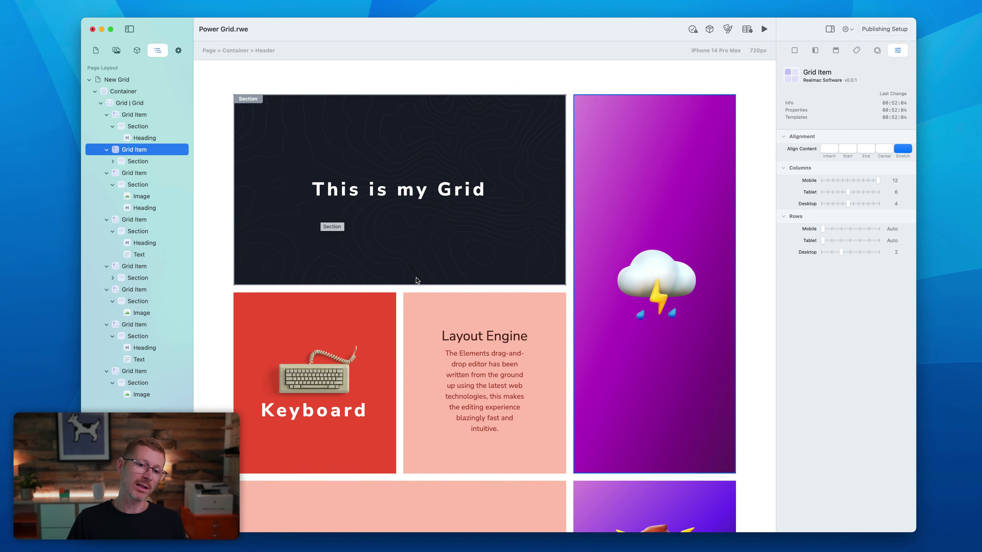
{"action": "scroll", "coordinate": [416, 285], "scroll_direction": "down", "scroll_amount": 9}
{"action": "scroll", "coordinate": [436, 324], "scroll_direction": "up", "scroll_amount": 5}
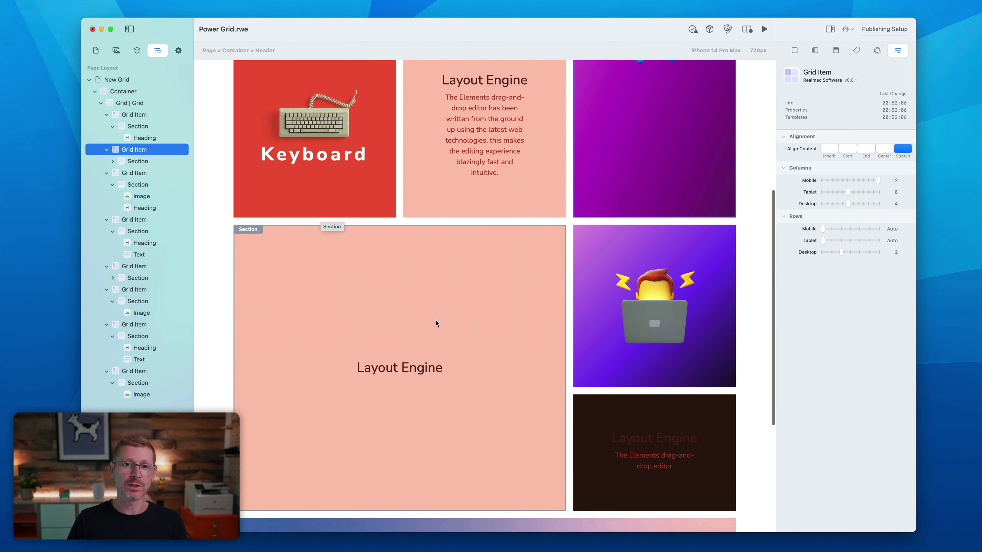
{"action": "scroll", "coordinate": [437, 319], "scroll_direction": "up", "scroll_amount": 6}
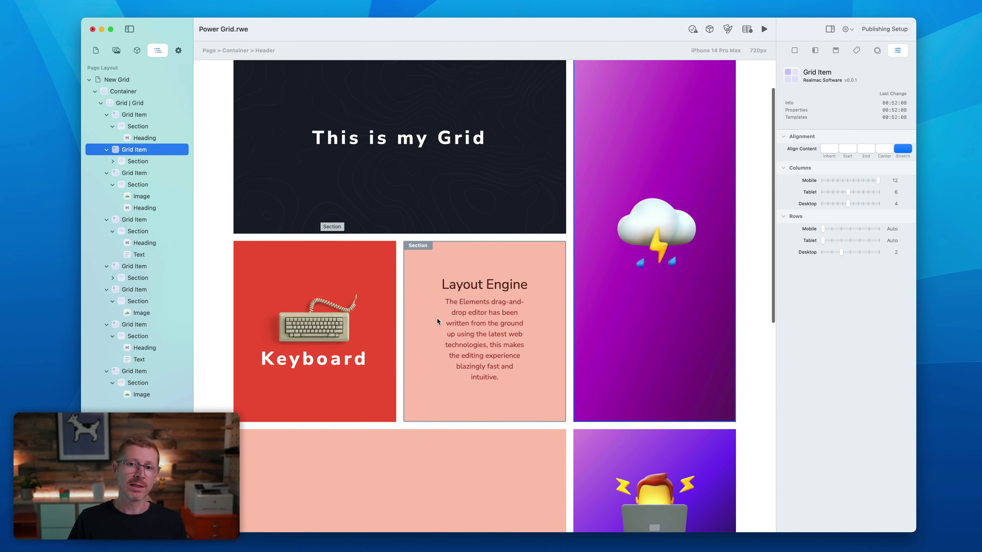
Set the vertical and horizontal gutter gaps of the whole grid to auto.
{"action": "left_click", "coordinate": [570, 133]}
{"action": "double_click", "coordinate": [127, 103]}
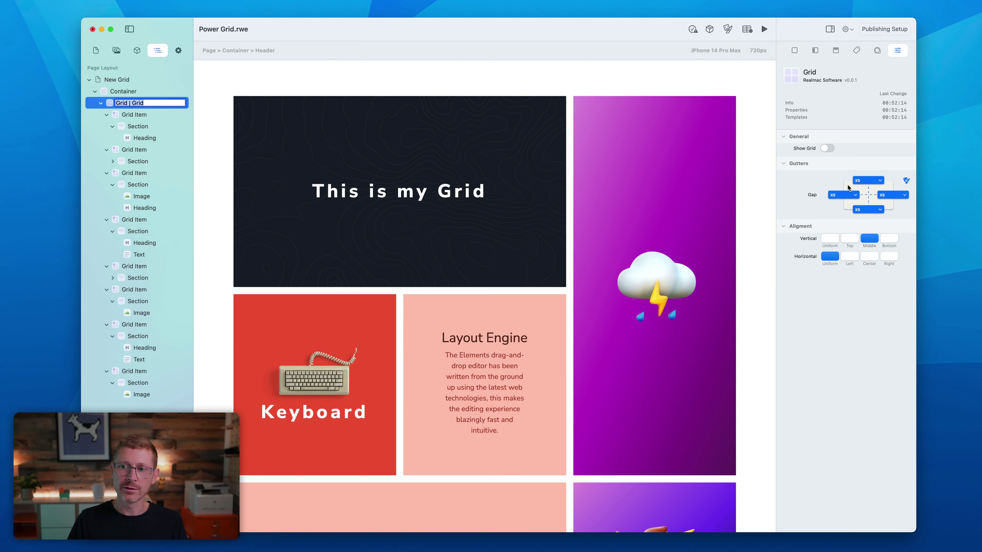
{"action": "left_click", "coordinate": [876, 182]}
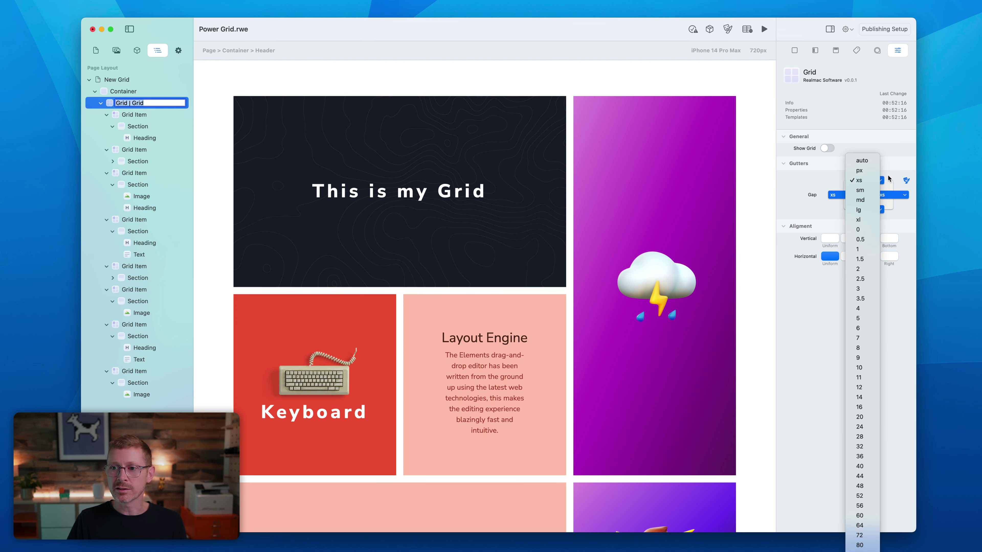
{"action": "left_click", "coordinate": [862, 160]}
{"action": "left_click", "coordinate": [844, 193]}
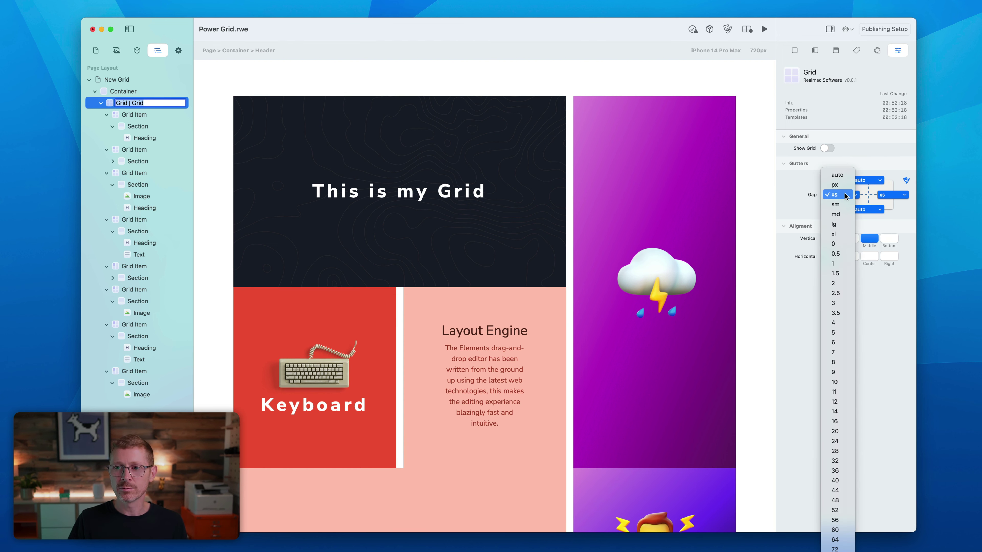
{"action": "left_click", "coordinate": [828, 173]}
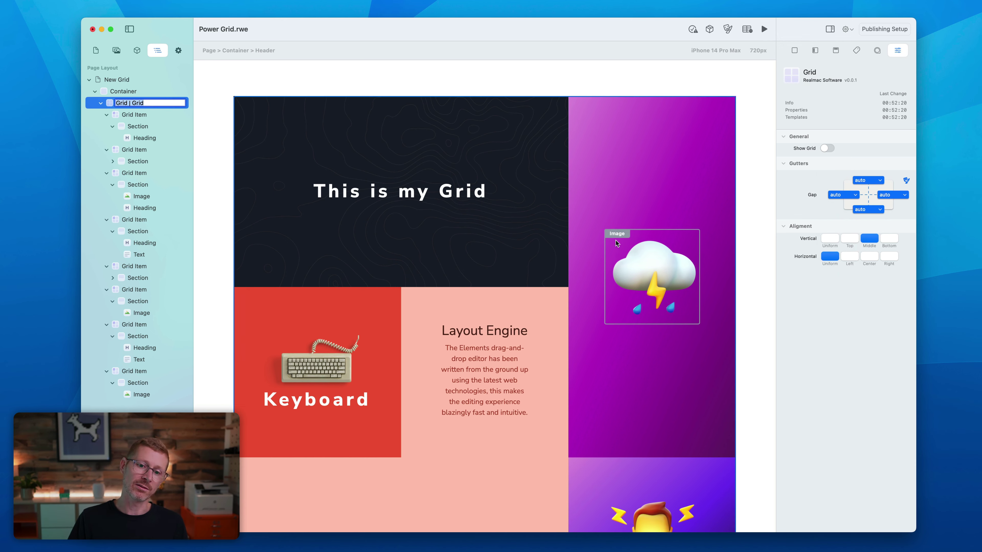
Recolor the large peach "Layout Engine" section below the keyboard by setting its From, Via and To colors to dark red shades.
{"action": "scroll", "coordinate": [593, 255], "scroll_direction": "down", "scroll_amount": 5}
{"action": "left_click", "coordinate": [498, 319]}
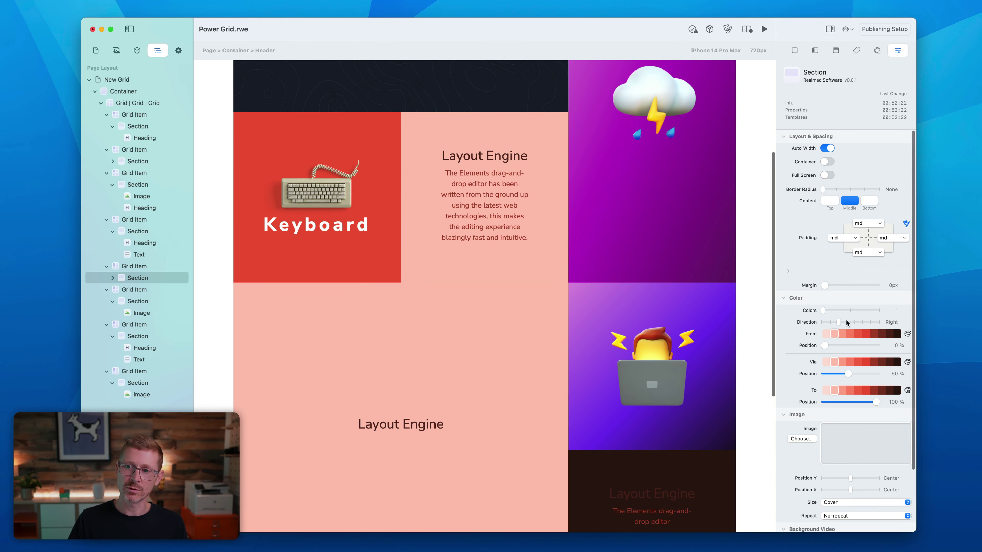
{"action": "left_click", "coordinate": [866, 334]}
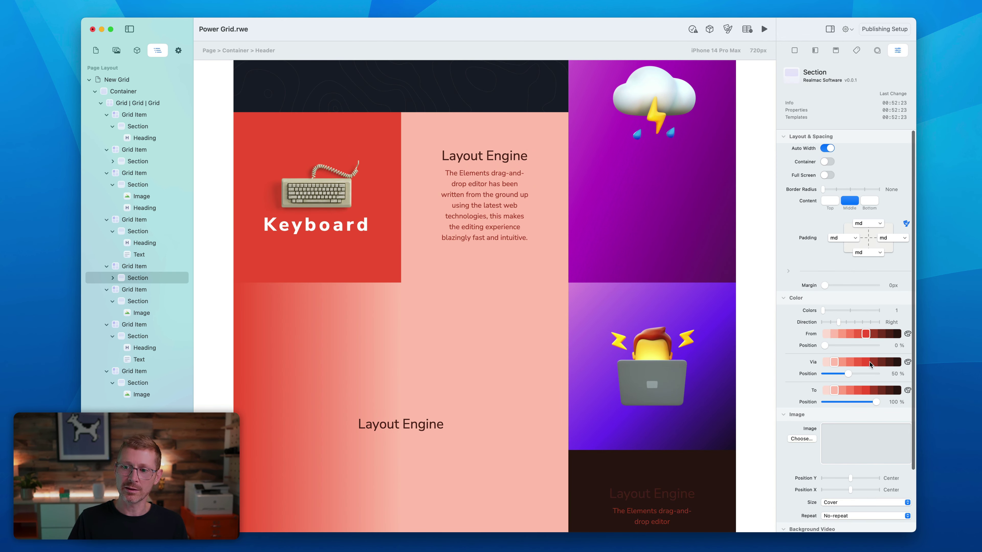
{"action": "left_click", "coordinate": [889, 362]}
{"action": "left_click", "coordinate": [889, 334]}
{"action": "left_click", "coordinate": [882, 391]}
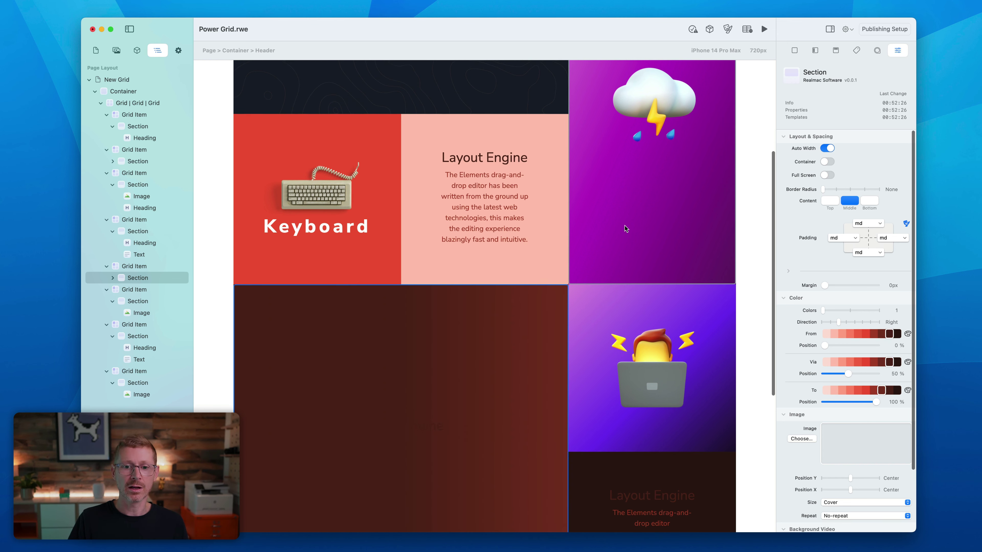
Collapse the grid in the page layout and move it out of the Container to the page's top level.
{"action": "scroll", "coordinate": [626, 228], "scroll_direction": "up", "scroll_amount": 5}
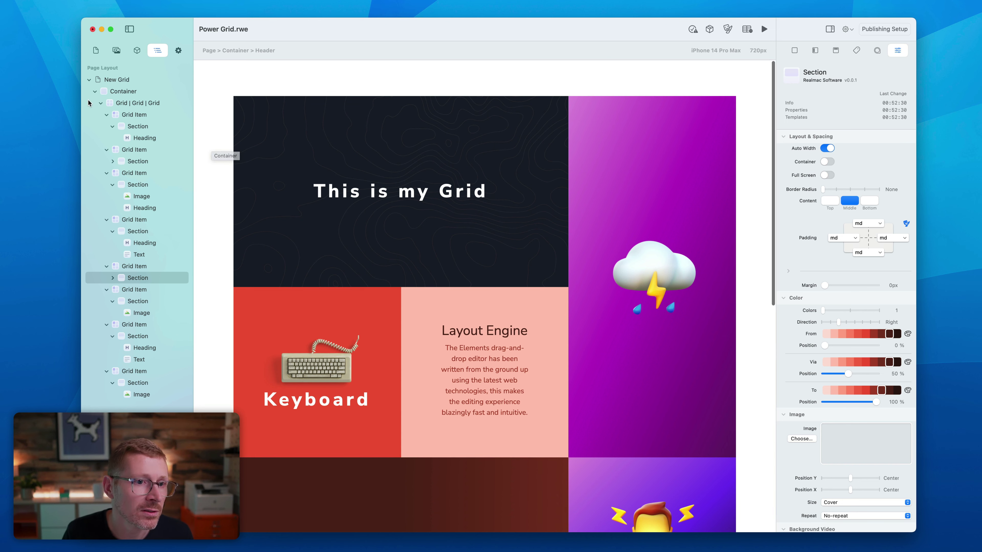
{"action": "left_click", "coordinate": [101, 103]}
{"action": "left_click_drag", "start_coordinate": [115, 103], "coordinate": [110, 90]}
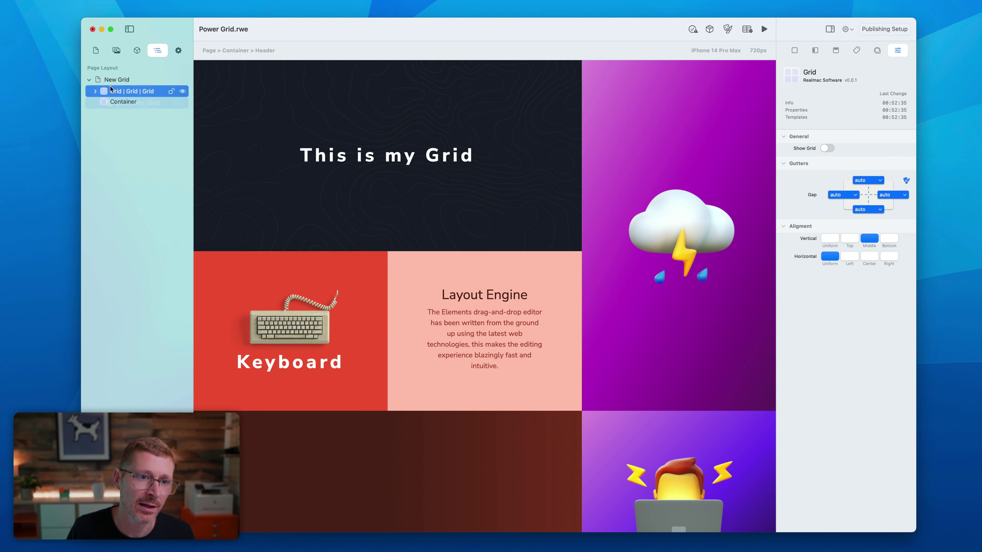
Resize the window to preview the grid at narrower widths and show the column settings of the "This is my Grid" section's grid item.
{"action": "left_click_drag", "start_coordinate": [914, 534], "coordinate": [862, 503]}
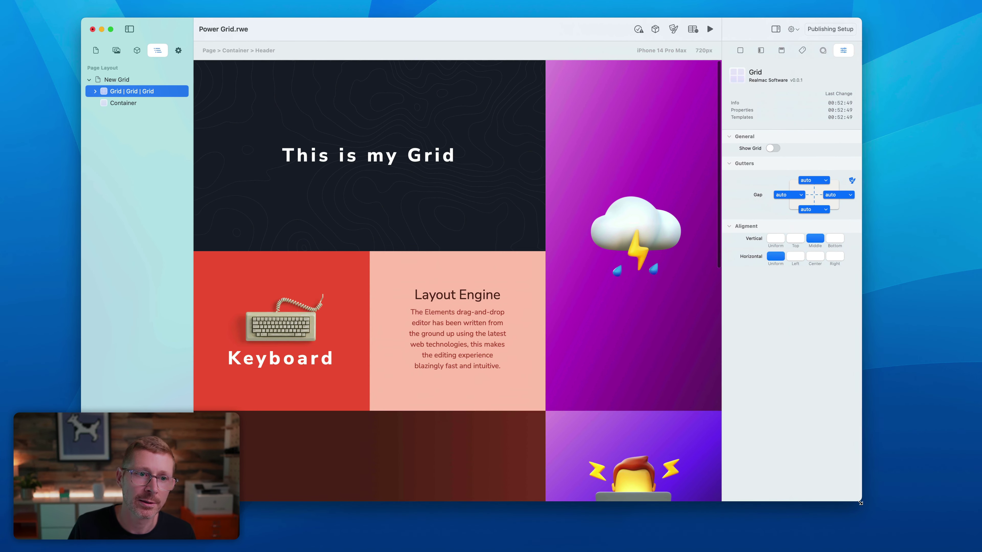
{"action": "left_click", "coordinate": [95, 91]}
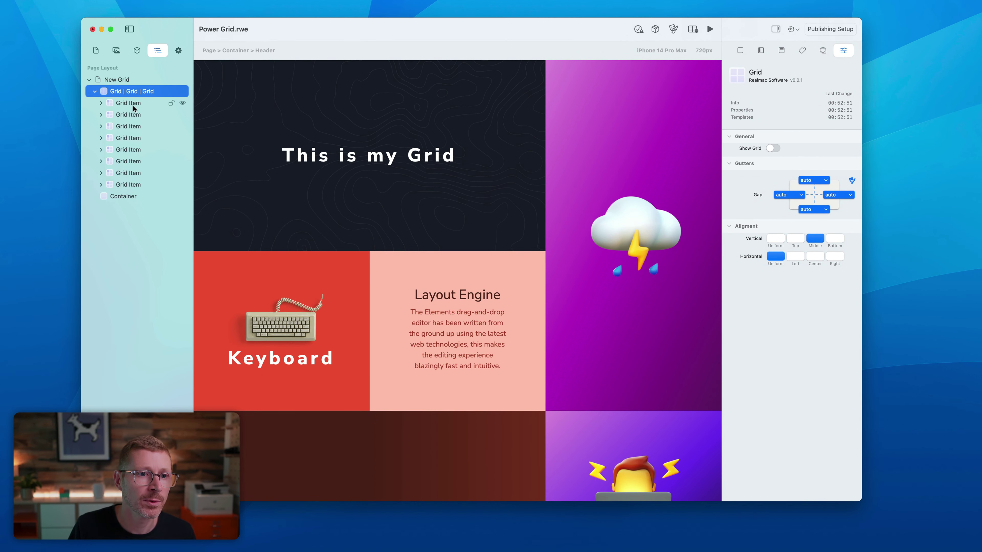
{"action": "left_click", "coordinate": [116, 102]}
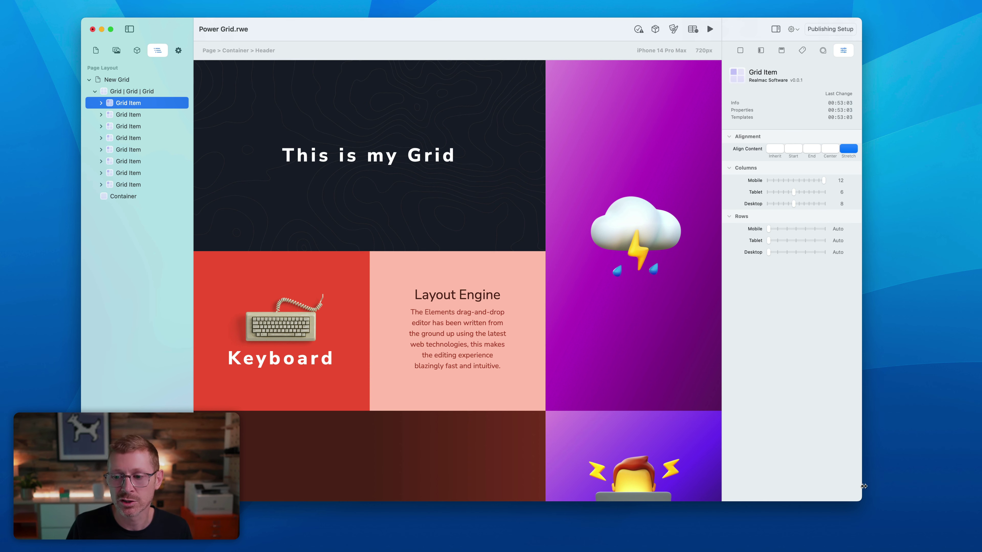
{"action": "left_click_drag", "start_coordinate": [860, 498], "coordinate": [894, 502]}
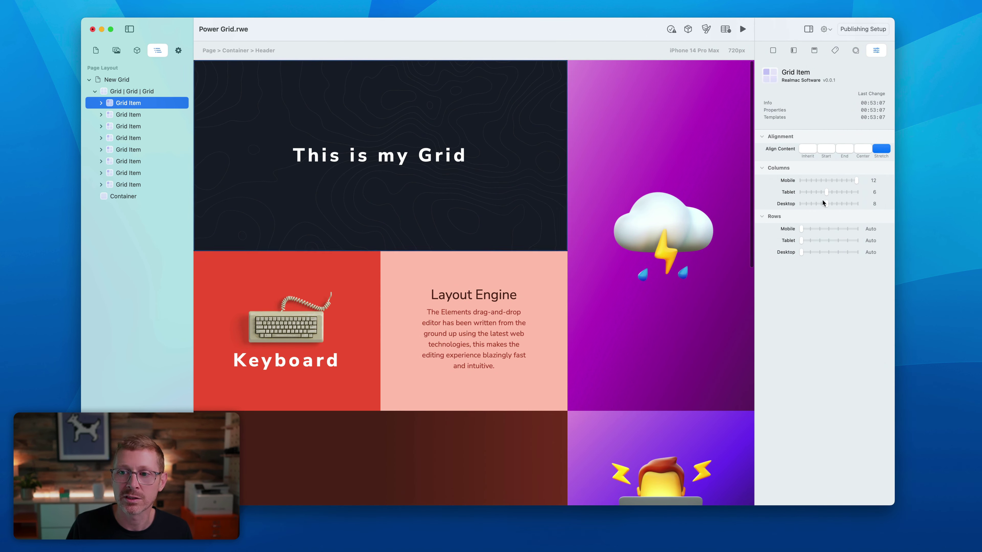
{"action": "left_click", "coordinate": [368, 92]}
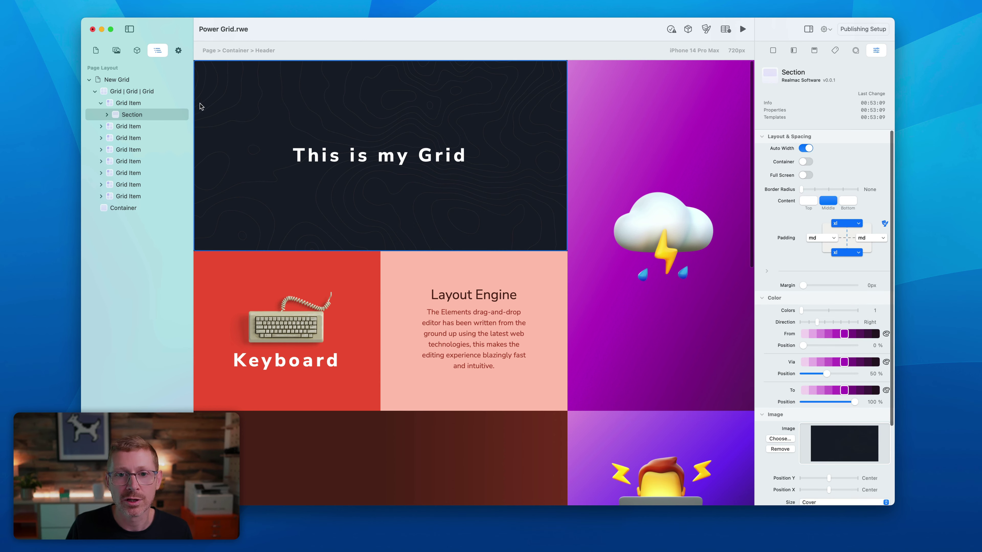
{"action": "left_click", "coordinate": [102, 108]}
{"action": "left_click", "coordinate": [101, 103]}
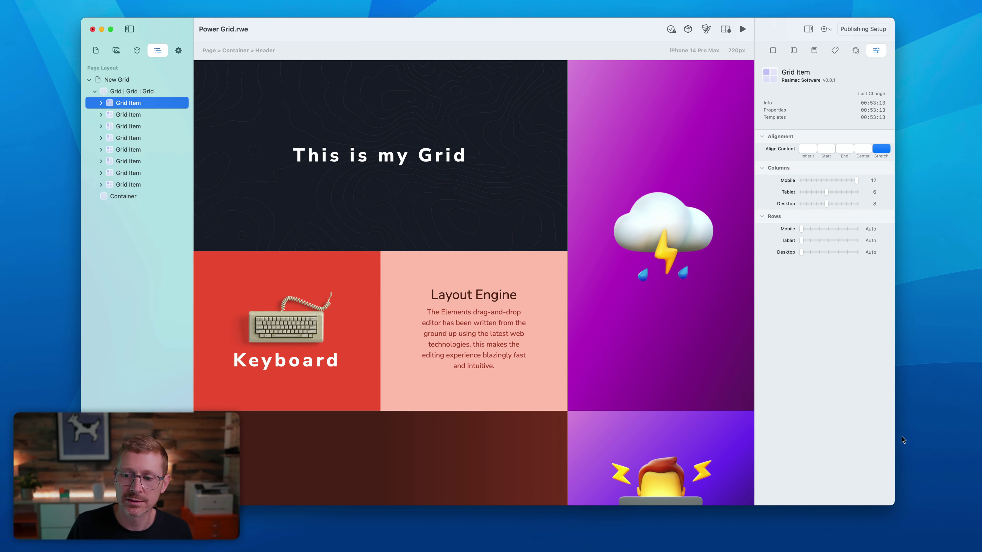
Narrow the window to tablet width, set the "This is my Grid" grid item's Tablet columns to 12, and widen the window again.
{"action": "left_click_drag", "start_coordinate": [890, 503], "coordinate": [752, 503]}
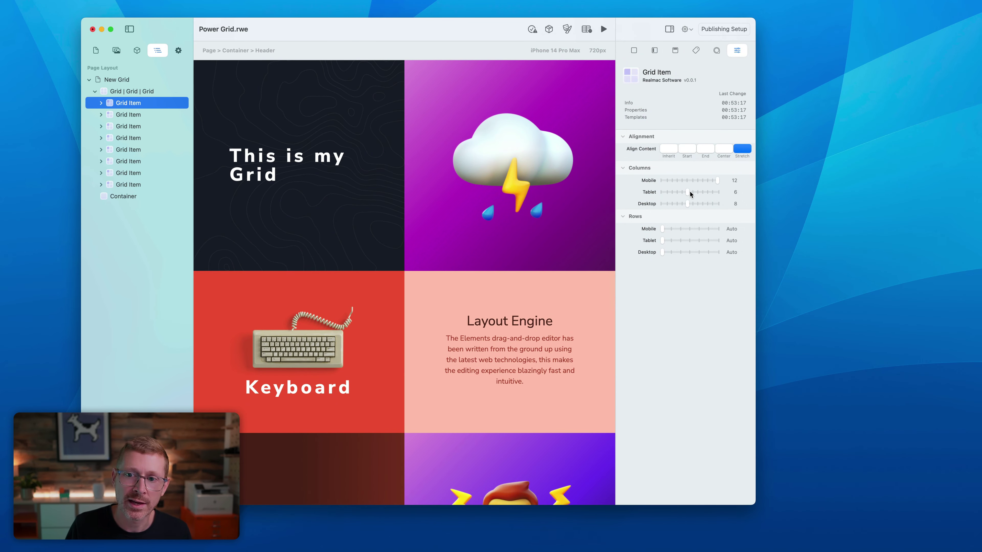
{"action": "left_click_drag", "start_coordinate": [689, 192], "coordinate": [725, 197]}
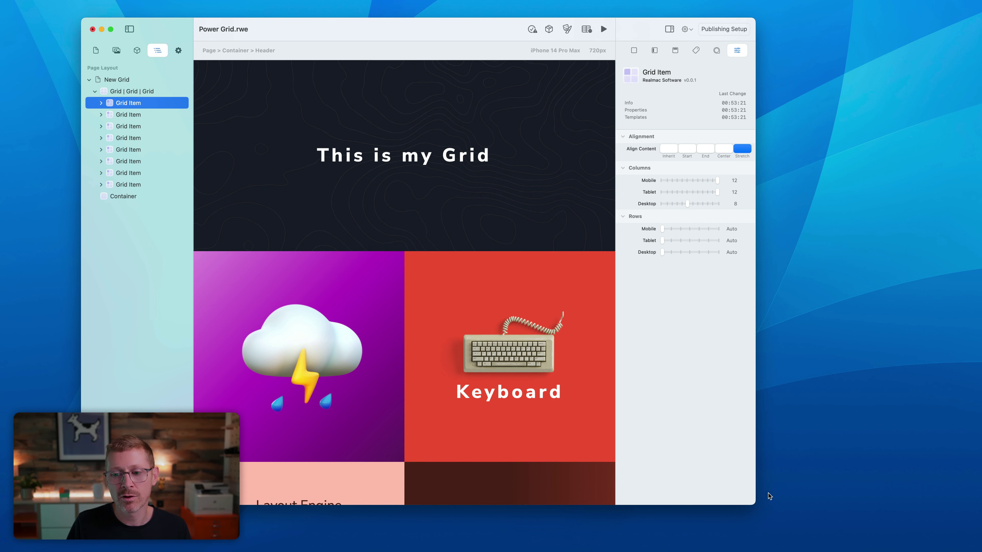
{"action": "left_click_drag", "start_coordinate": [755, 504], "coordinate": [912, 513]}
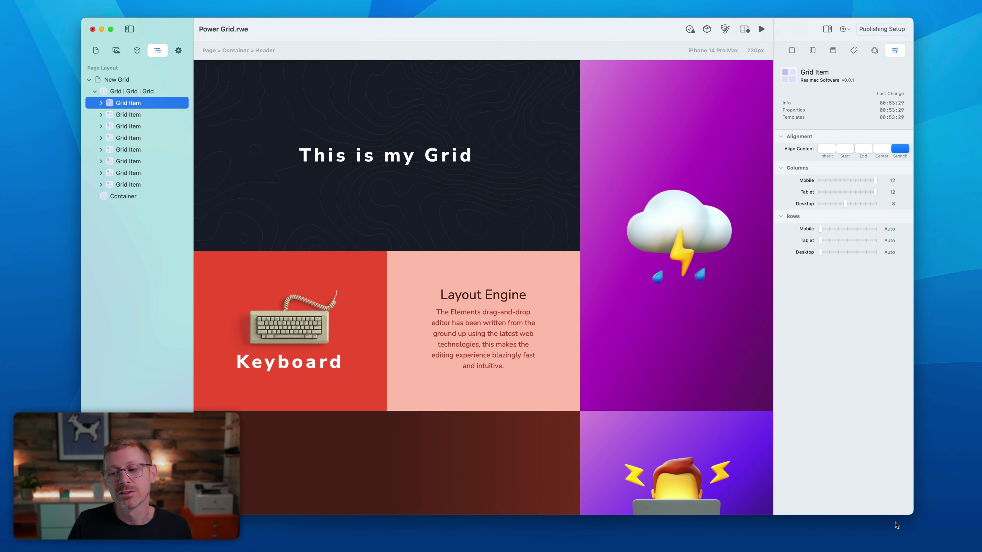
{"action": "mouse_move", "coordinate": [914, 513]}
{"action": "left_mouse_down"}
{"action": "mouse_move", "coordinate": [739, 511]}
{"action": "mouse_move", "coordinate": [706, 541]}
{"action": "mouse_move", "coordinate": [888, 546]}
{"action": "mouse_move", "coordinate": [705, 504]}
{"action": "mouse_move", "coordinate": [912, 520]}
{"action": "mouse_move", "coordinate": [809, 519]}
{"action": "mouse_move", "coordinate": [769, 508]}
{"action": "mouse_move", "coordinate": [922, 516]}
{"action": "left_mouse_up"}
Collapse the grid and move it back inside the Container.
{"action": "left_click", "coordinate": [98, 94]}
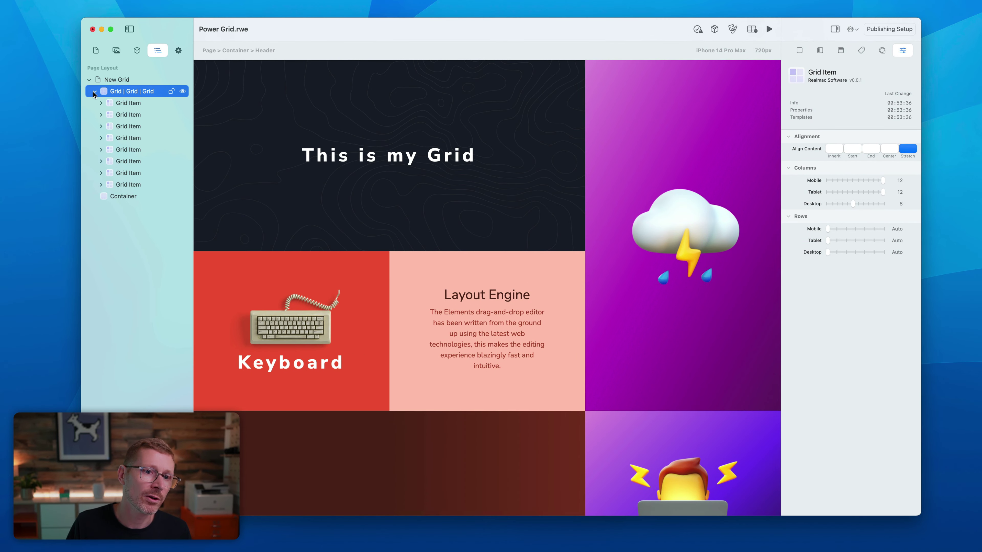
{"action": "left_click", "coordinate": [94, 94]}
{"action": "left_click_drag", "start_coordinate": [117, 91], "coordinate": [120, 104]}
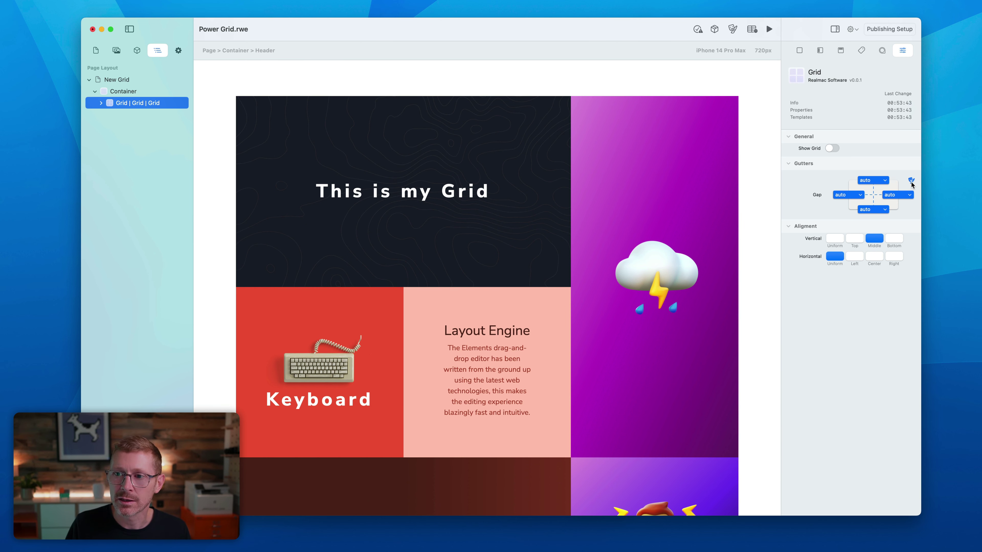
Set the grid's vertical gap to sm after trying xs, and set its horizontal gap to sm.
{"action": "left_click", "coordinate": [911, 180]}
{"action": "left_click", "coordinate": [911, 182]}
{"action": "left_click", "coordinate": [872, 180]}
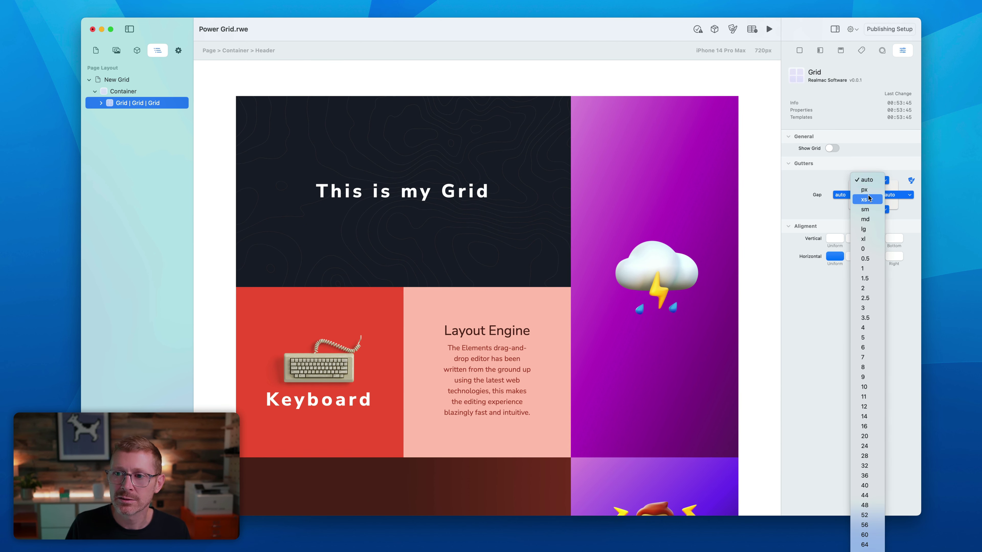
{"action": "left_click", "coordinate": [868, 199]}
{"action": "left_click", "coordinate": [869, 179]}
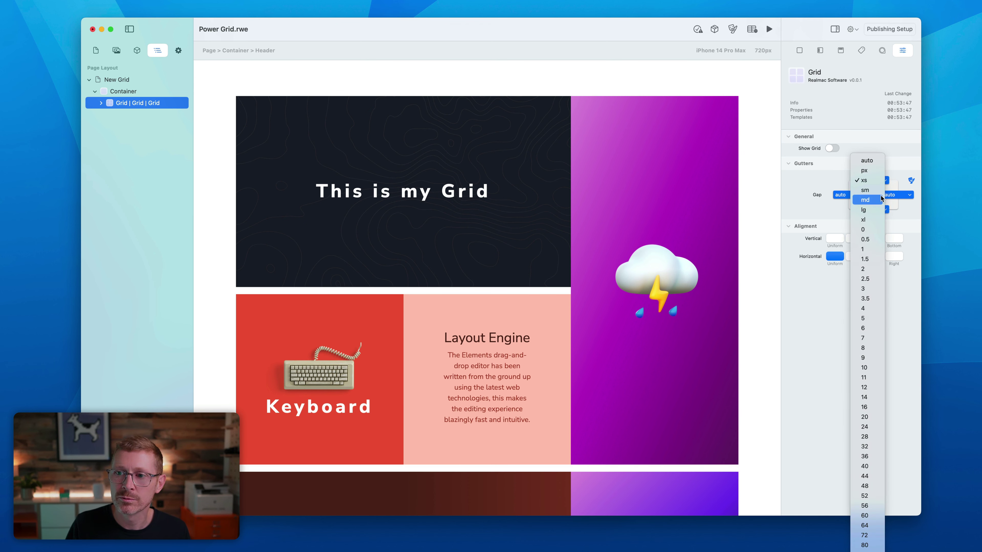
{"action": "left_click", "coordinate": [874, 190]}
{"action": "left_click", "coordinate": [843, 194]}
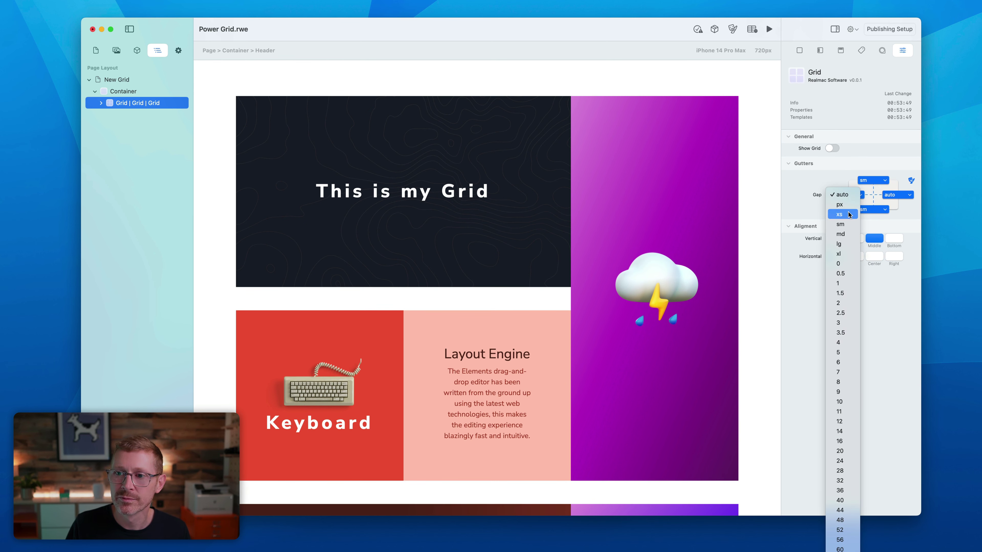
{"action": "left_click", "coordinate": [845, 224]}
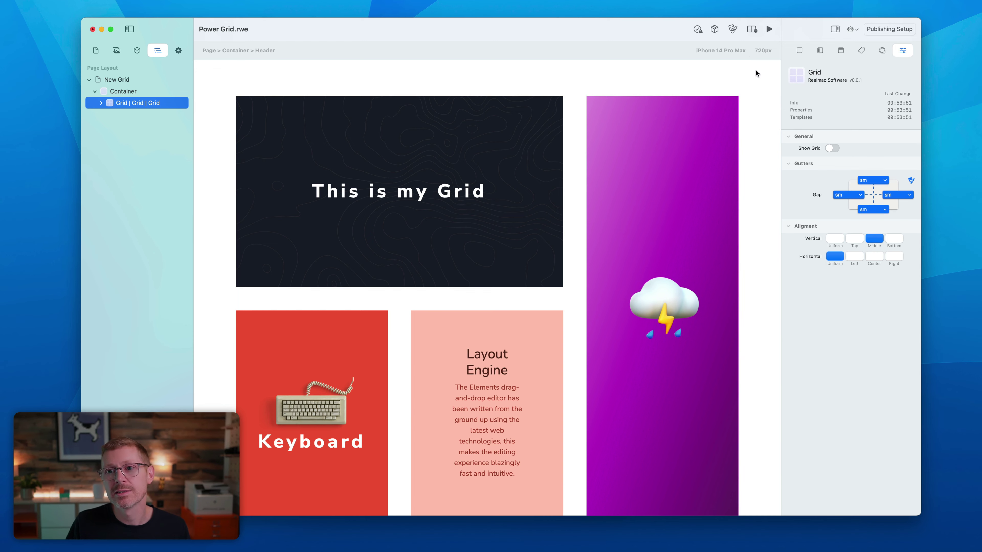
Open the theme's Spacing settings and add a custom override for the sm spacing.
{"action": "left_click", "coordinate": [733, 29]}
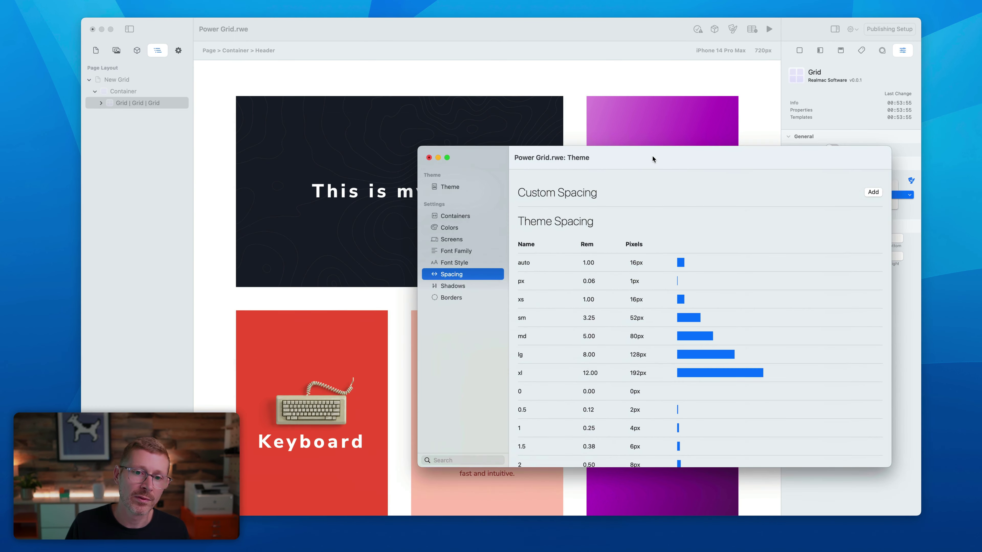
{"action": "left_click_drag", "start_coordinate": [653, 159], "coordinate": [305, 172]}
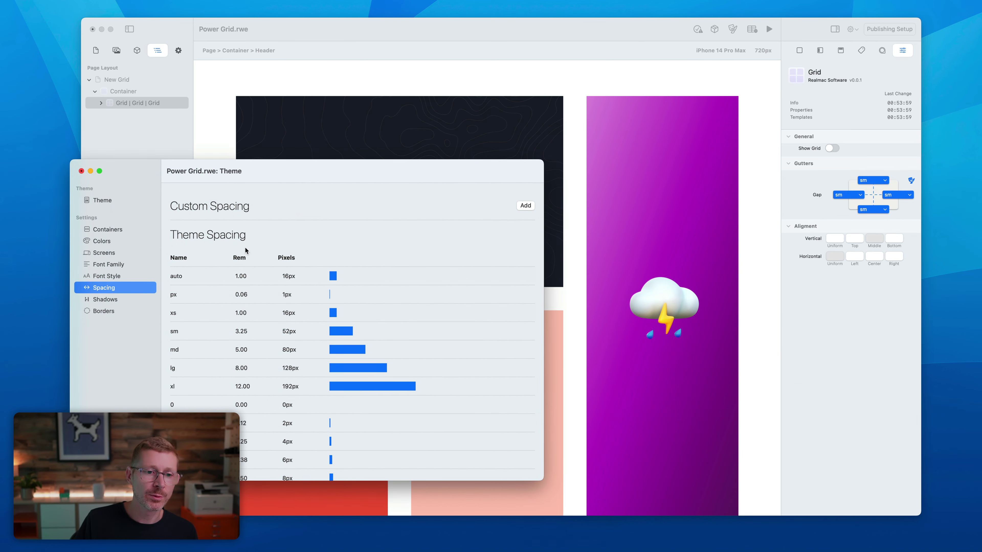
{"action": "left_click_drag", "start_coordinate": [189, 333], "coordinate": [205, 339]}
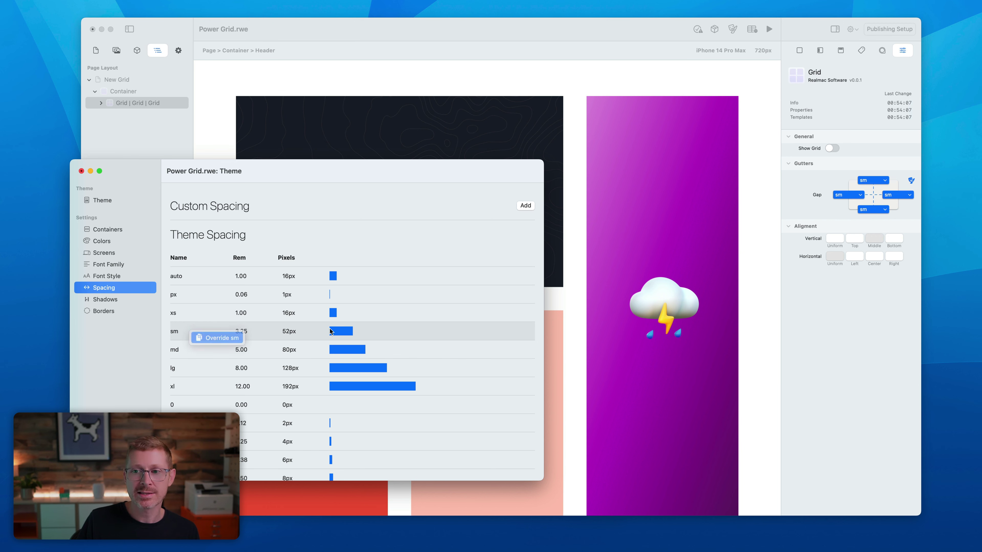
{"action": "left_click", "coordinate": [222, 339]}
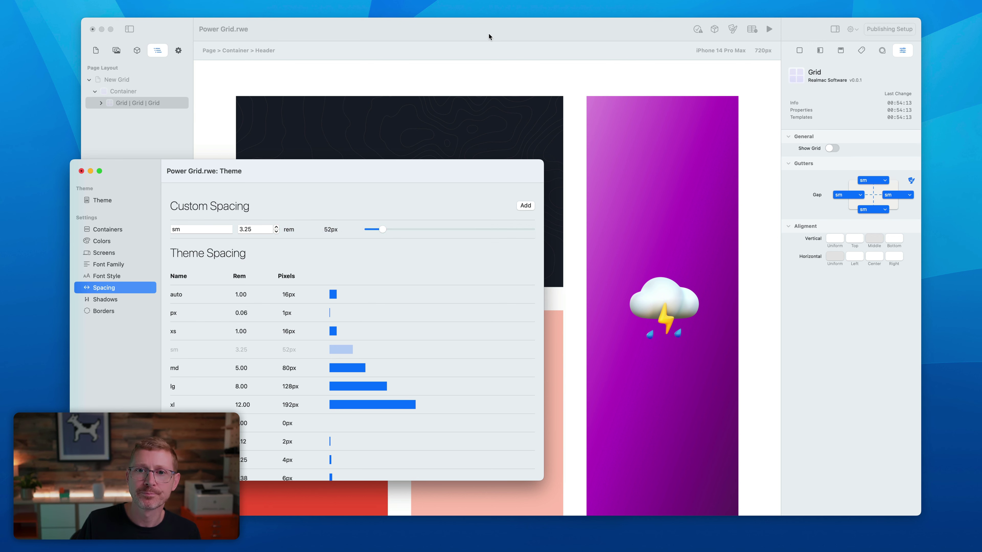
Arrange the page and theme windows side by side and set the custom sm spacing to 1.75 rem.
{"action": "left_click_drag", "start_coordinate": [489, 37], "coordinate": [753, 34]}
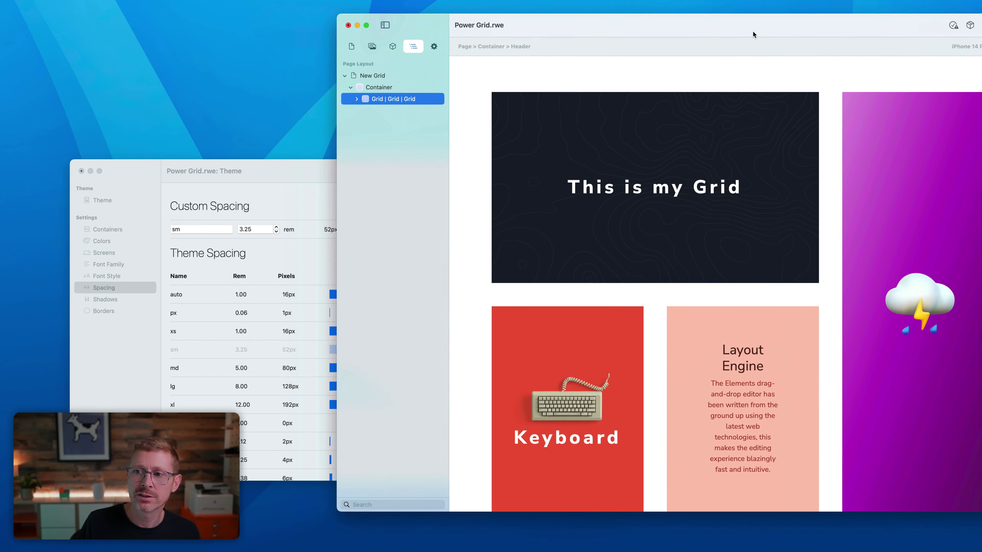
{"action": "double_click", "coordinate": [302, 171]}
{"action": "left_click_drag", "start_coordinate": [302, 171], "coordinate": [263, 109]}
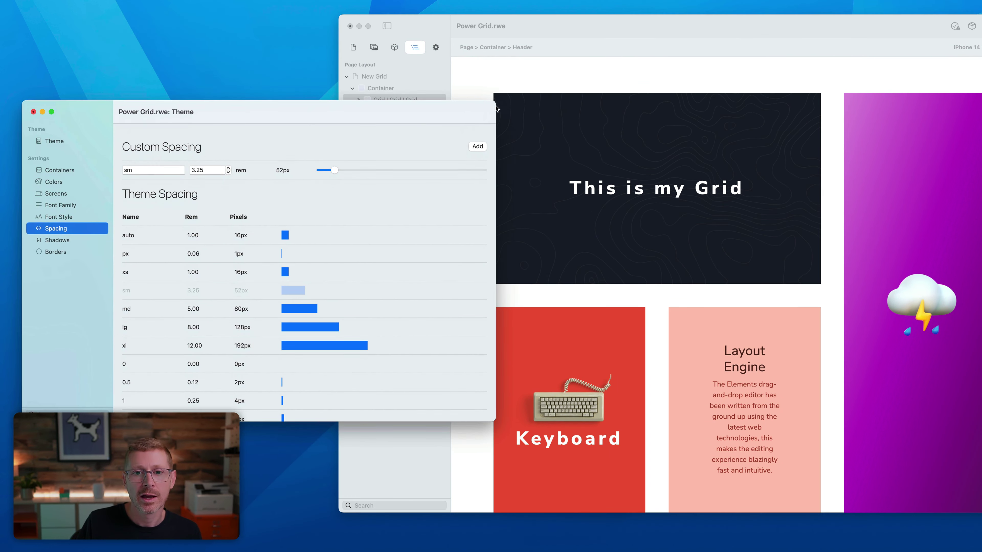
{"action": "left_click_drag", "start_coordinate": [494, 101], "coordinate": [426, 100]}
{"action": "left_click_drag", "start_coordinate": [272, 175], "coordinate": [282, 144]}
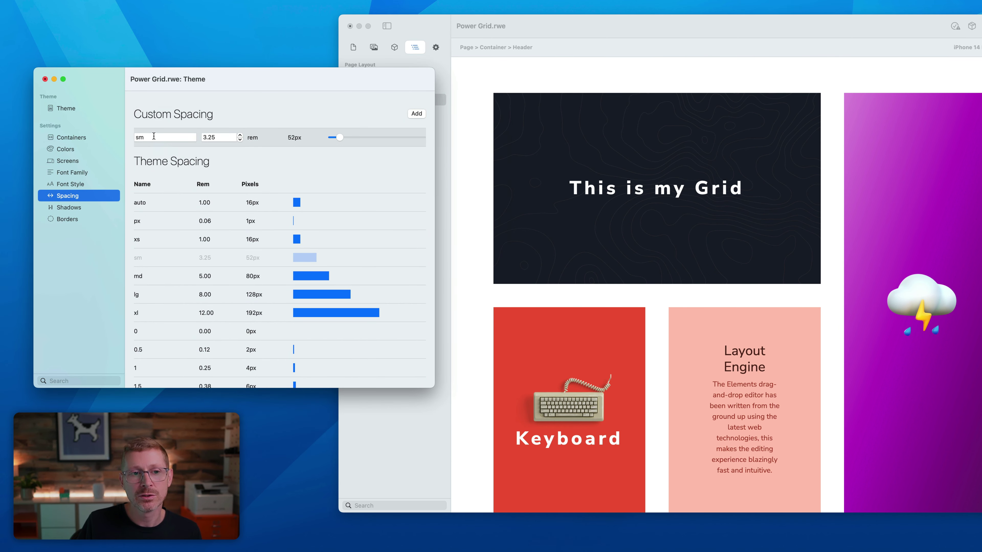
{"action": "key", "text": "Tab"}
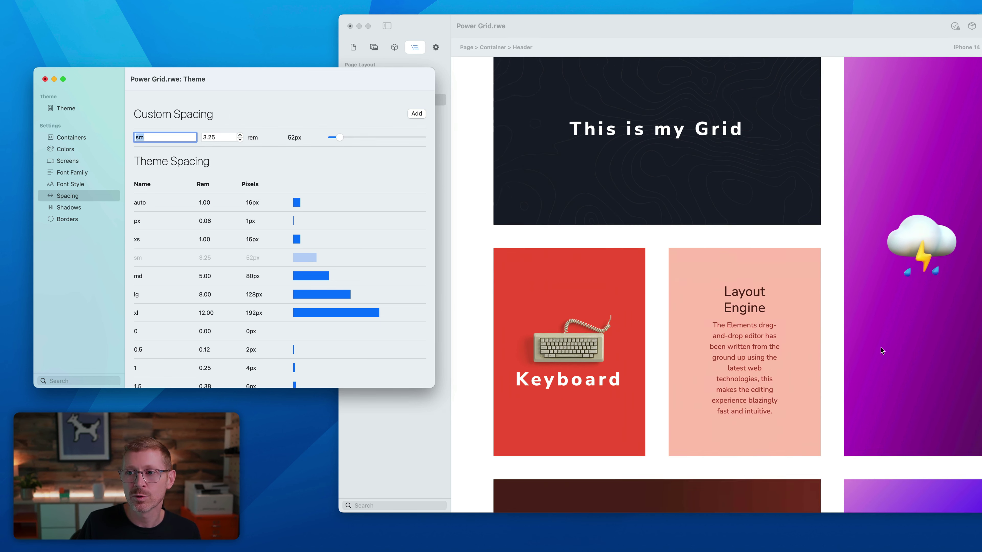
{"action": "mouse_move", "coordinate": [338, 138]}
{"action": "left_mouse_down"}
{"action": "mouse_move", "coordinate": [324, 136]}
{"action": "mouse_move", "coordinate": [350, 138]}
{"action": "mouse_move", "coordinate": [334, 140]}
{"action": "left_mouse_up"}
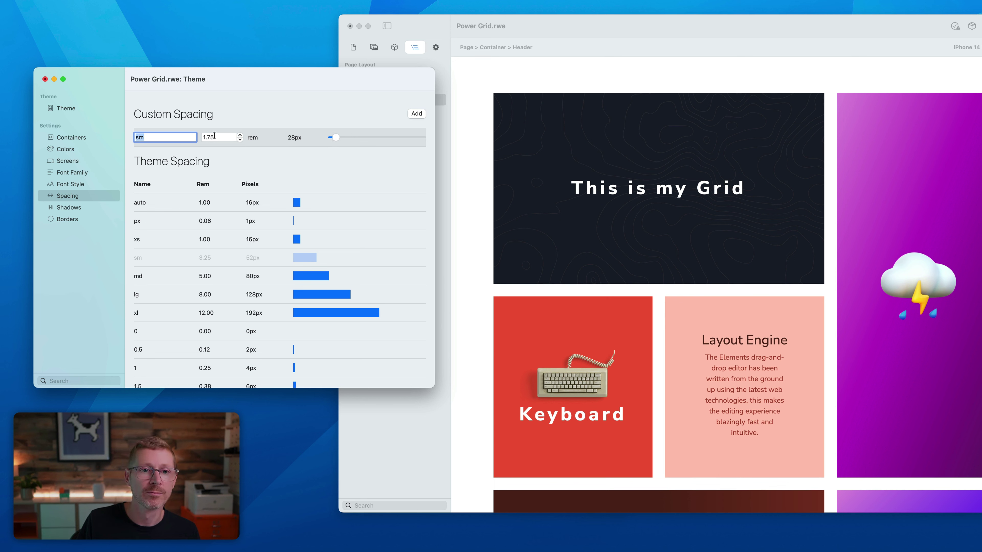
Remove the custom sm spacing override, close the theme settings, and move the page window fully back into view.
{"action": "right_click", "coordinate": [396, 134]}
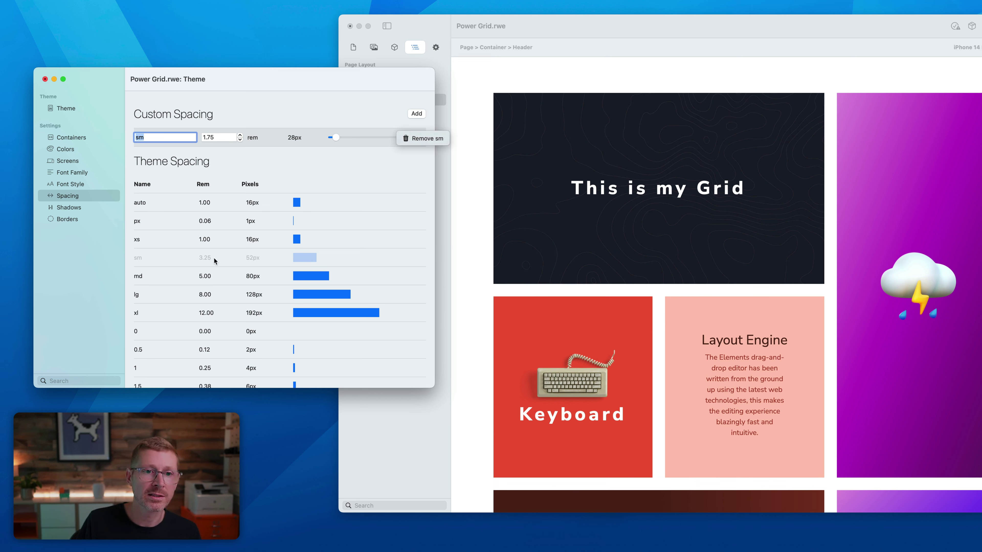
{"action": "left_click", "coordinate": [427, 138]}
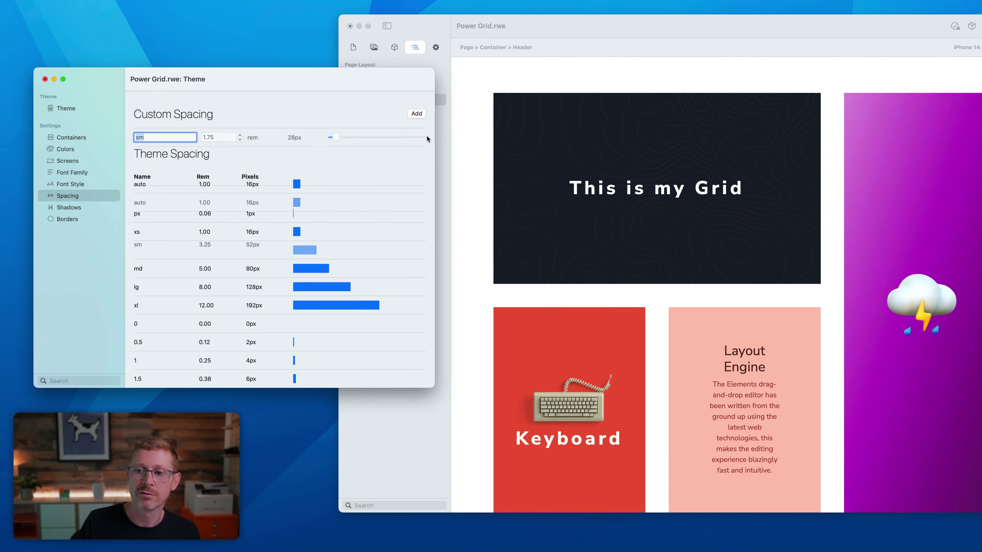
{"action": "key", "text": "cmd+w"}
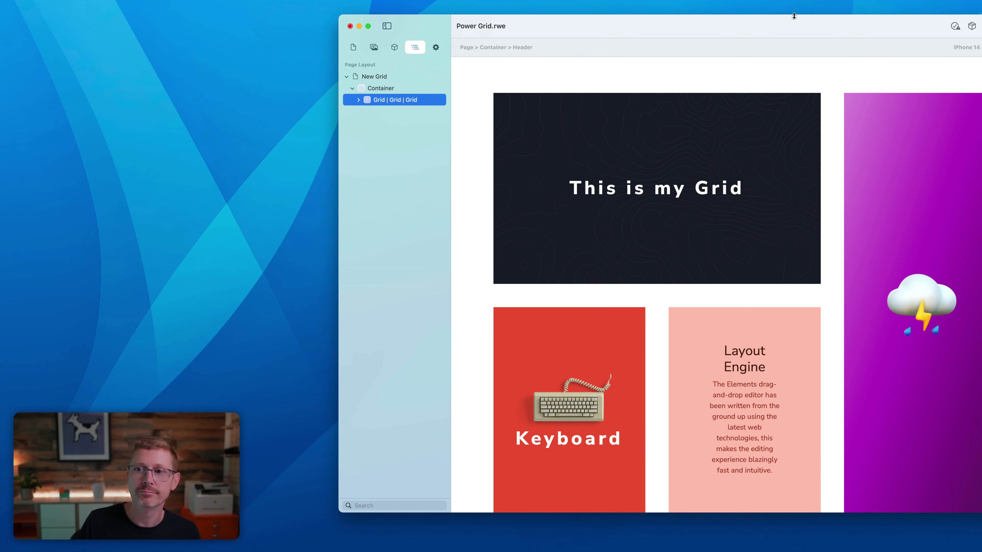
{"action": "double_click", "coordinate": [504, 31]}
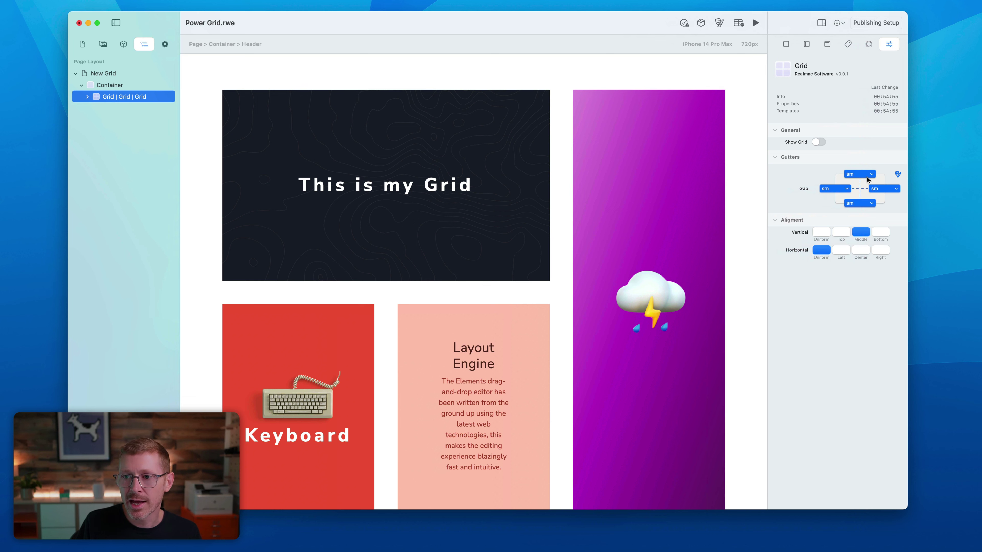
Set the grid's vertical and horizontal gutter gaps to xs and check the spacing down the page.
{"action": "left_click", "coordinate": [867, 175]}
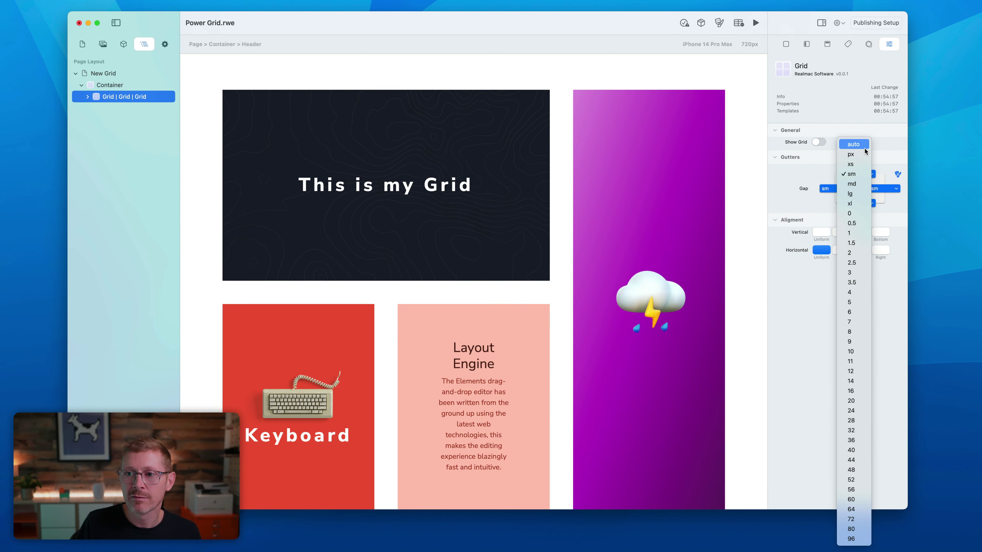
{"action": "left_click", "coordinate": [850, 164]}
{"action": "left_click", "coordinate": [828, 189]}
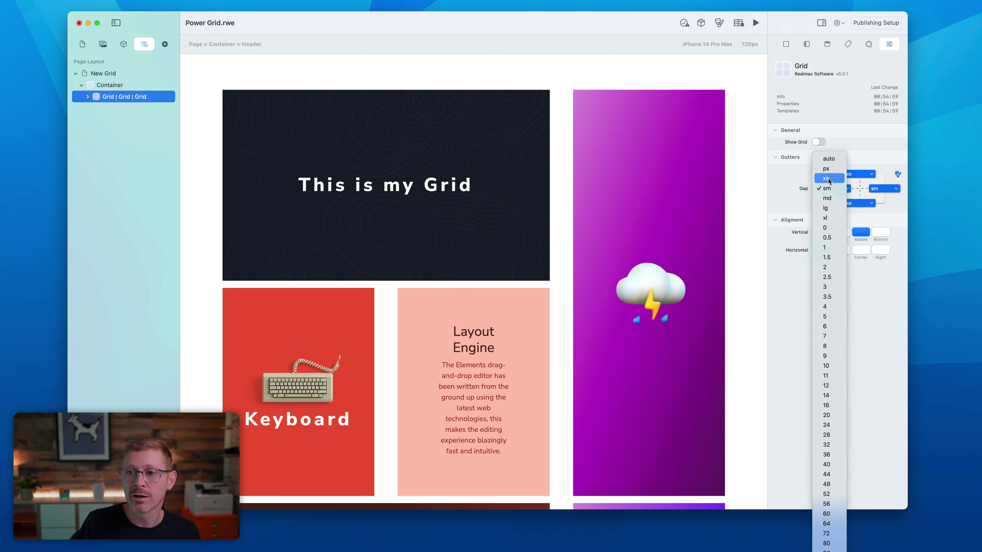
{"action": "left_click", "coordinate": [827, 178]}
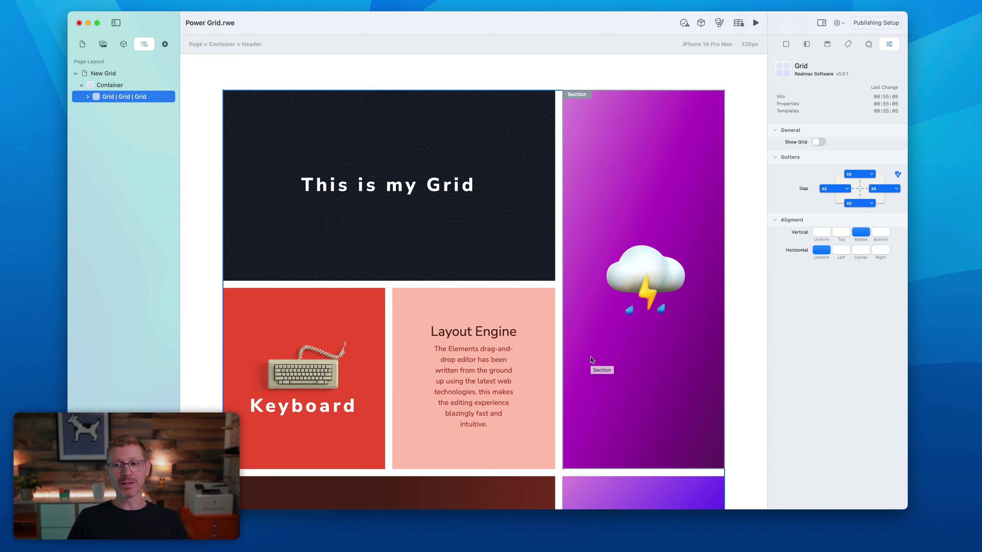
{"action": "scroll", "coordinate": [591, 358], "scroll_direction": "down", "scroll_amount": 5}
{"action": "scroll", "coordinate": [591, 358], "scroll_direction": "down", "scroll_amount": 3}
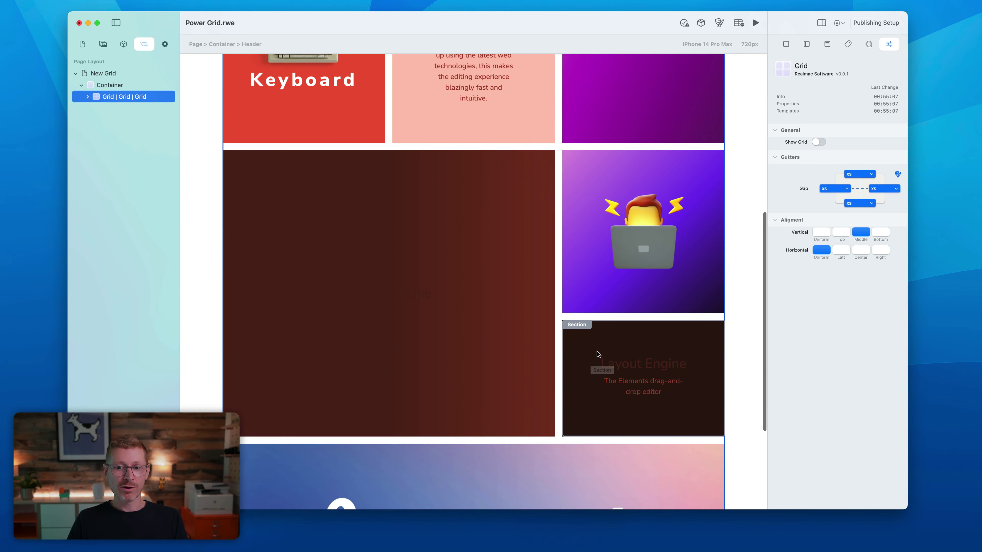
{"action": "scroll", "coordinate": [597, 351], "scroll_direction": "down", "scroll_amount": 5}
{"action": "scroll", "coordinate": [597, 352], "scroll_direction": "up", "scroll_amount": 13}
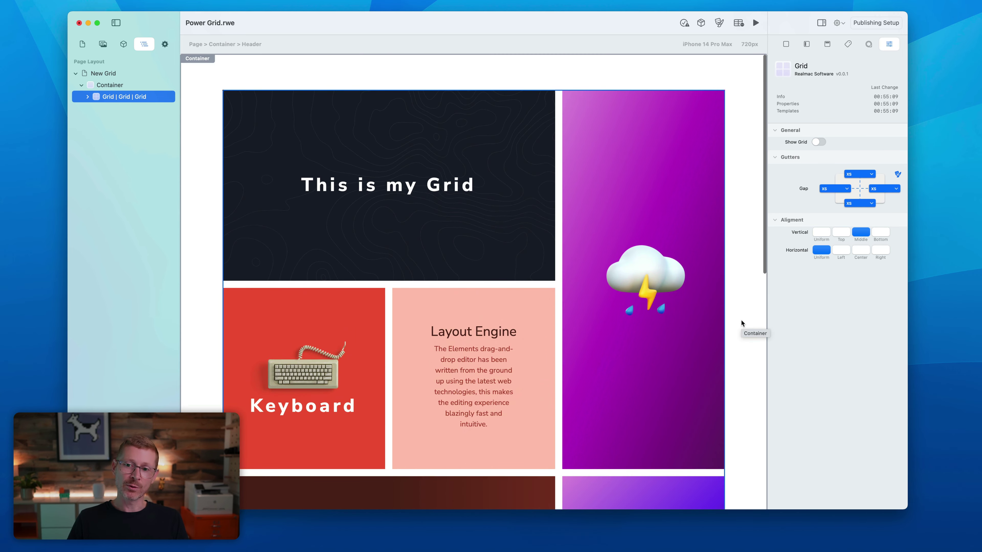